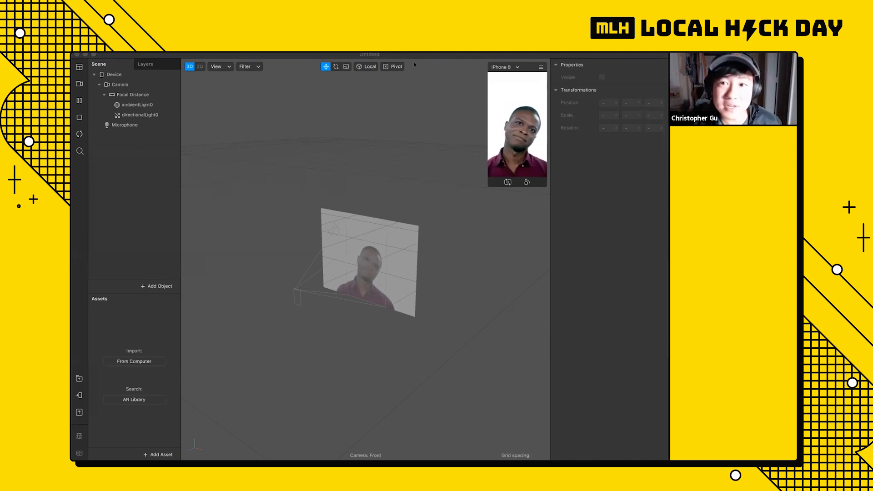
Enlarge the simulator preview over the viewport and check the list of iOS devices it can simulate.
left_click(484, 54)
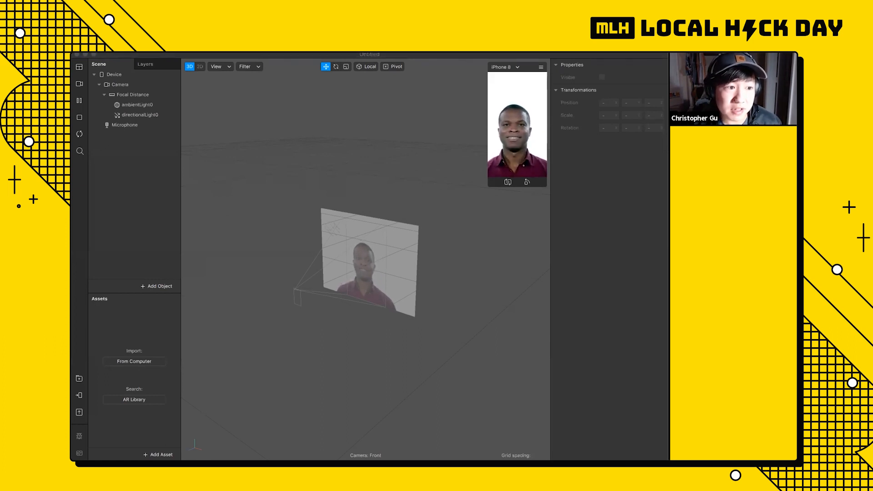
left_click(347, 104)
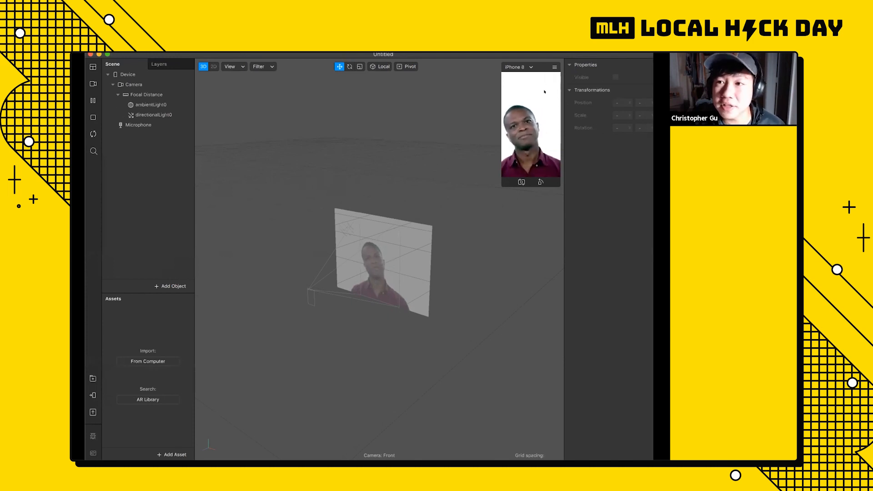
left_click_drag(484, 181, 455, 245)
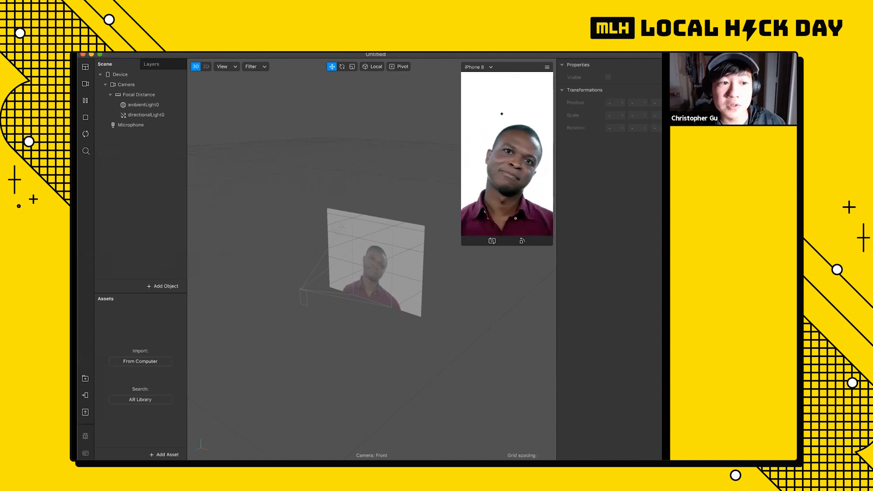
left_click(478, 67)
mouse_move(495, 77)
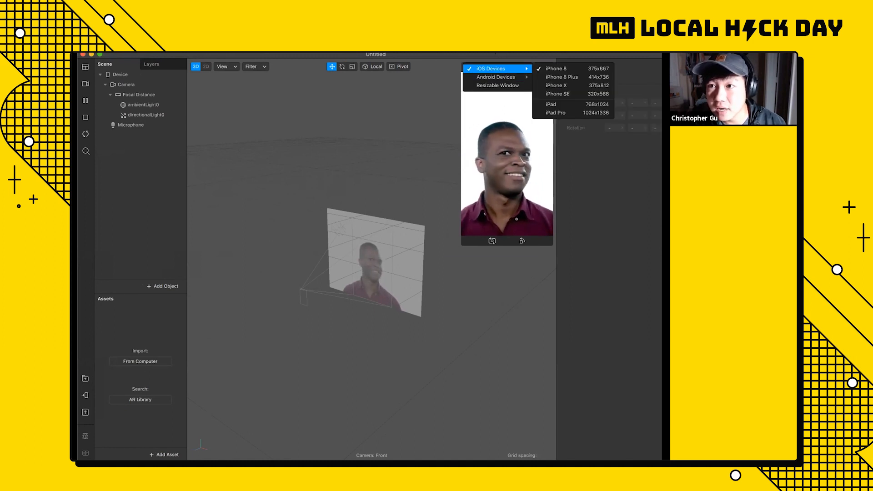
left_click(457, 248)
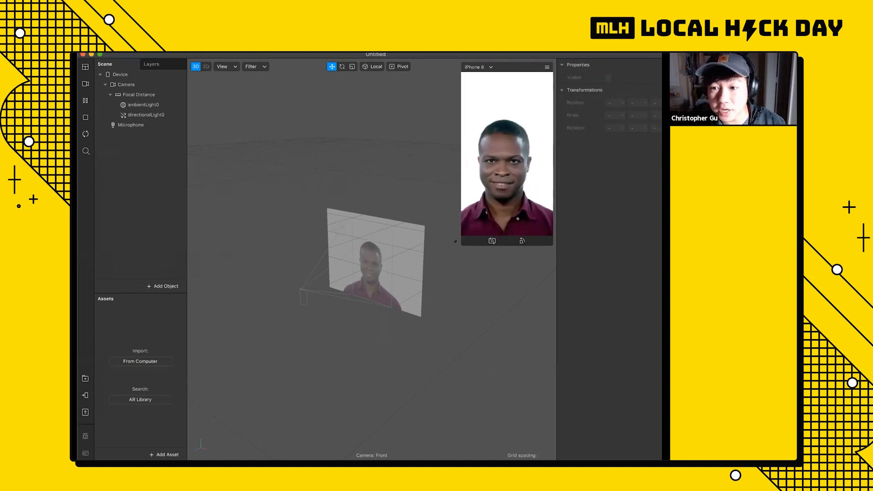
left_click_drag(455, 242, 428, 274)
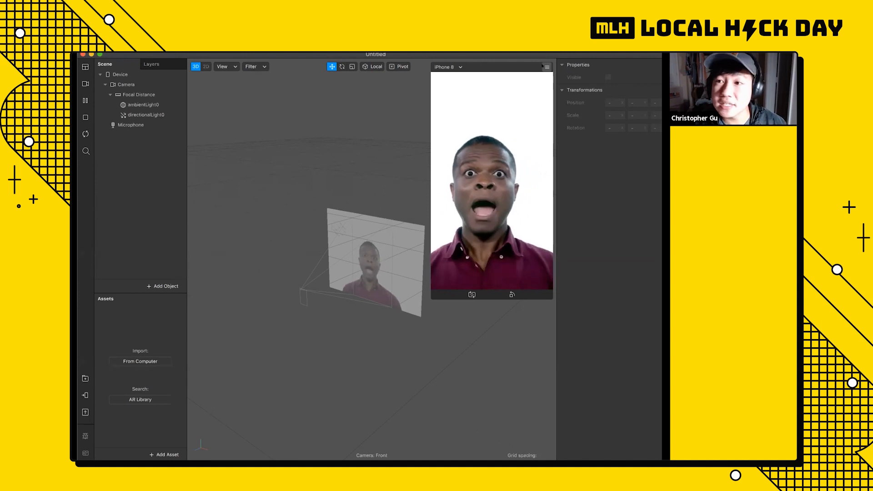
Explore the simulator's options and view the scene with the simulated device turned to different orientations.
left_click(544, 67)
left_click(544, 67)
left_click(544, 66)
left_click(544, 66)
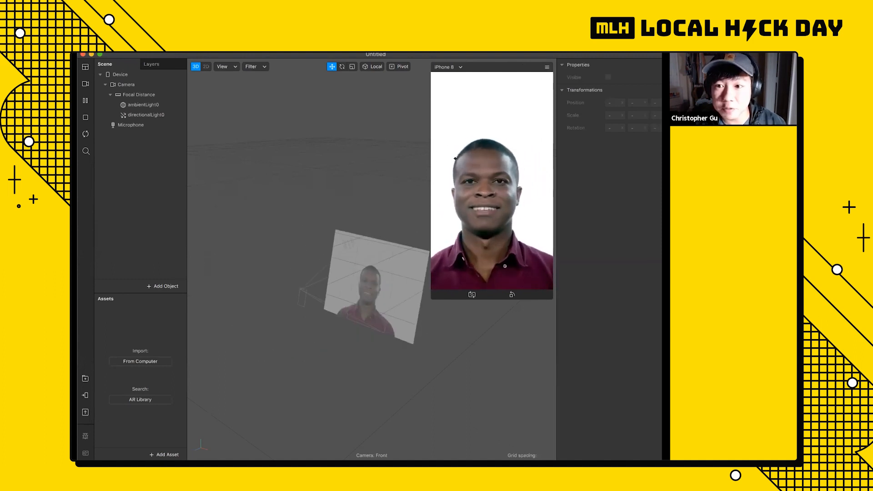
left_click(547, 66)
left_click(569, 69)
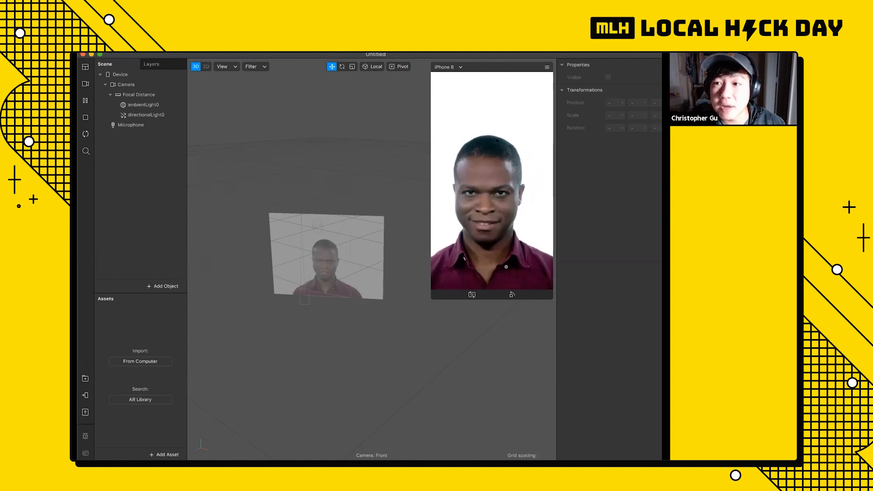
left_click(547, 66)
left_click(569, 69)
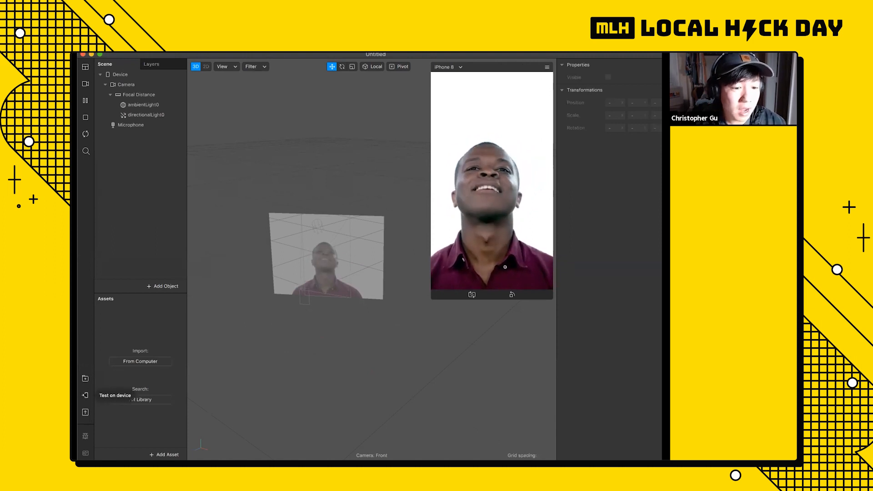
Review the Test on device options for Spark AR Player, Facebook Camera and Instagram Camera.
left_click(85, 395)
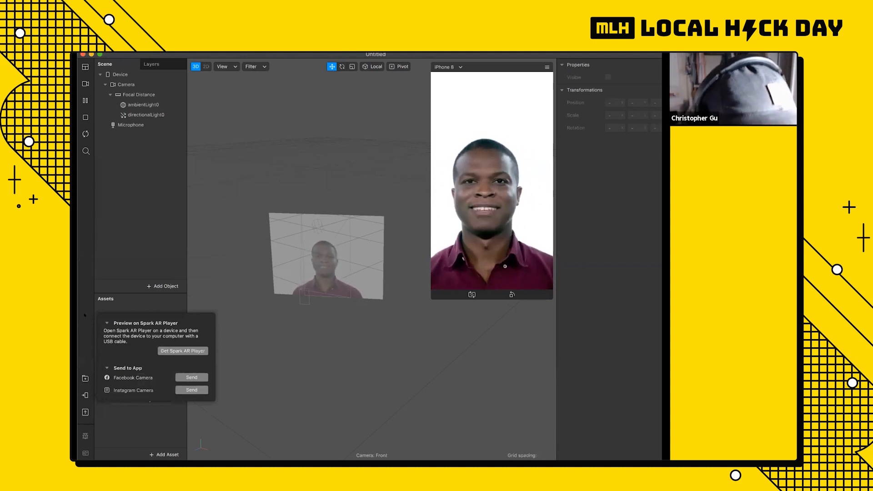
left_click(84, 316)
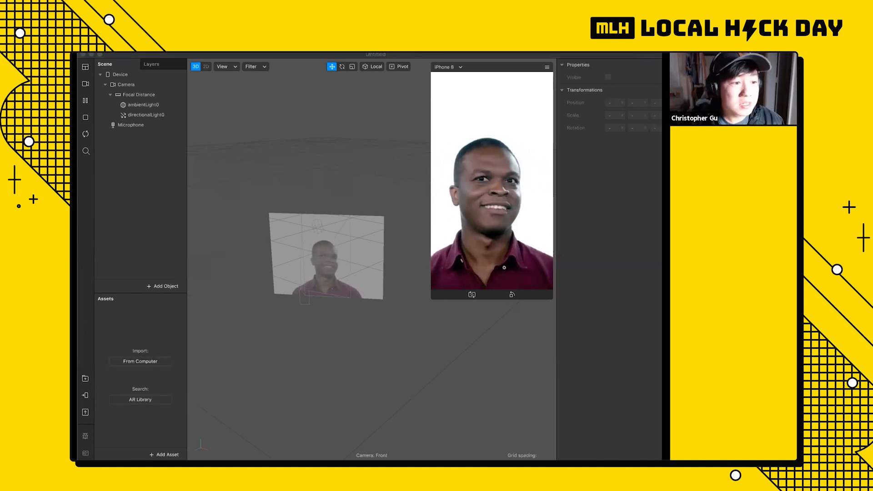
left_click(416, 58)
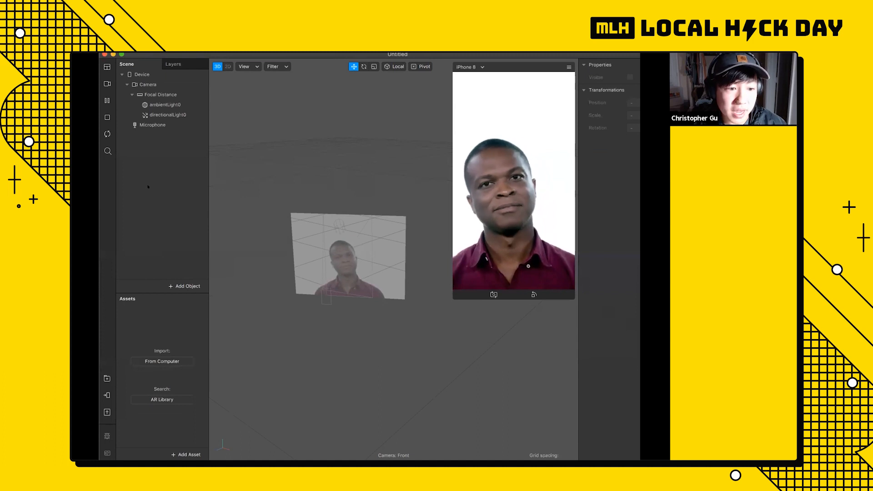
Review the object types that can be added to the scene, such as Face Tracker, and look at the project's layers.
left_click(176, 283)
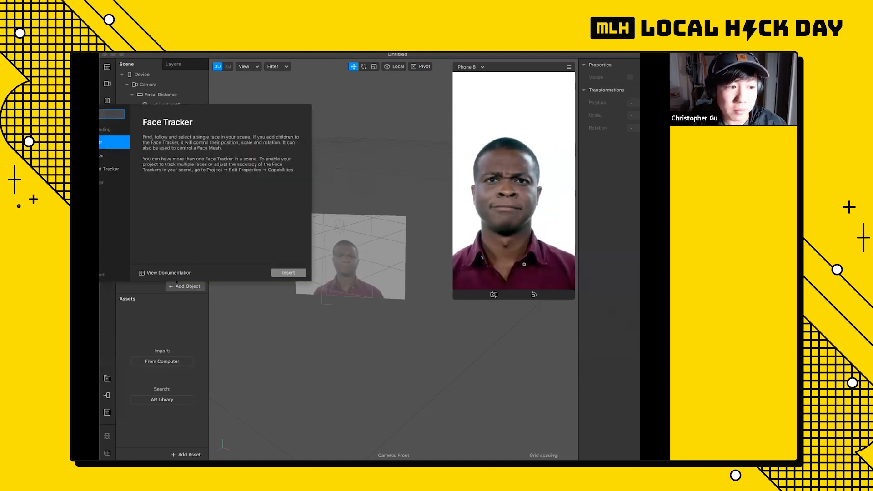
left_click(230, 80)
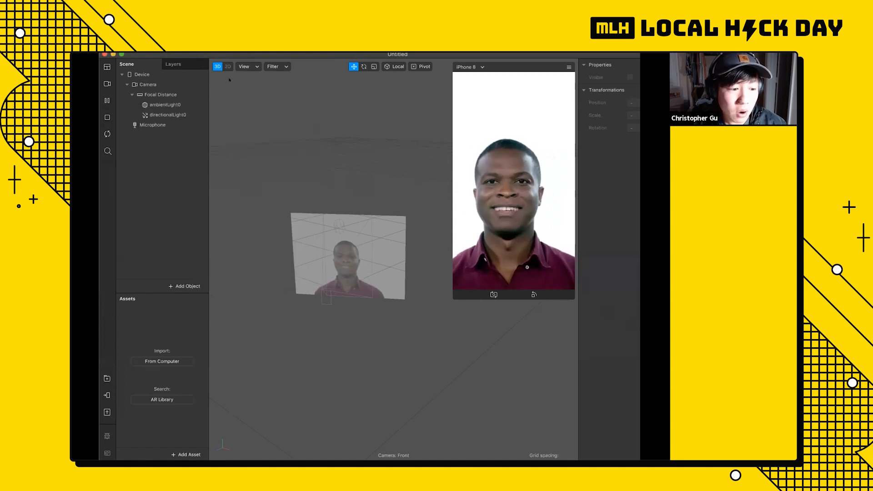
right_click(181, 172)
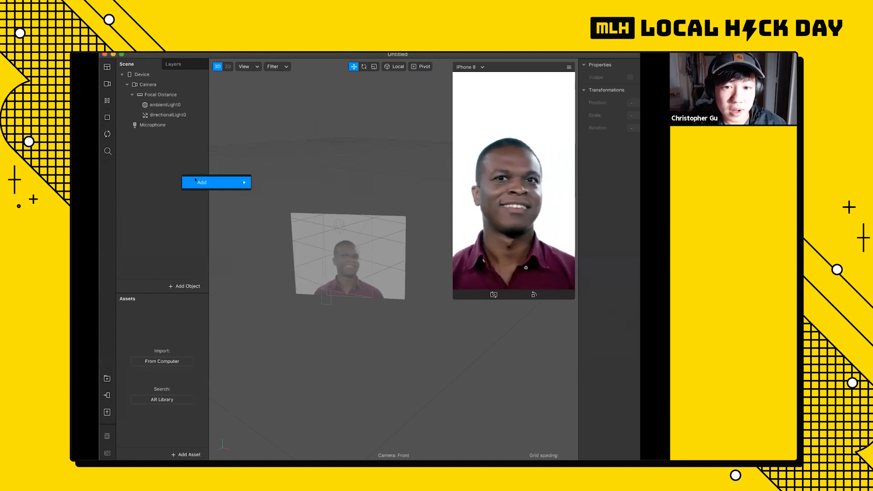
mouse_move(218, 182)
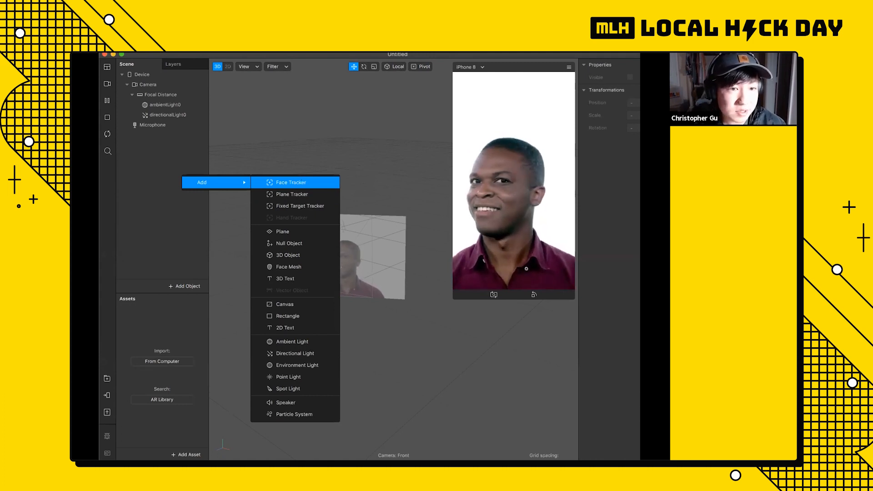
left_click(133, 65)
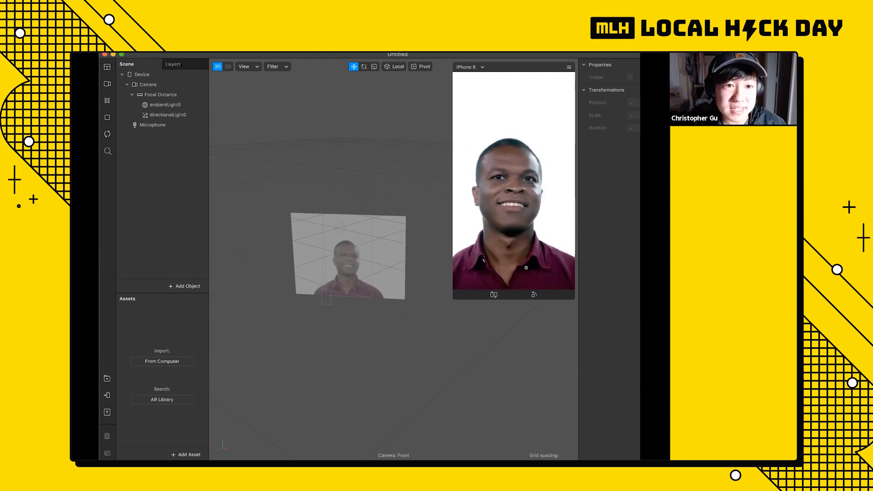
left_click(180, 65)
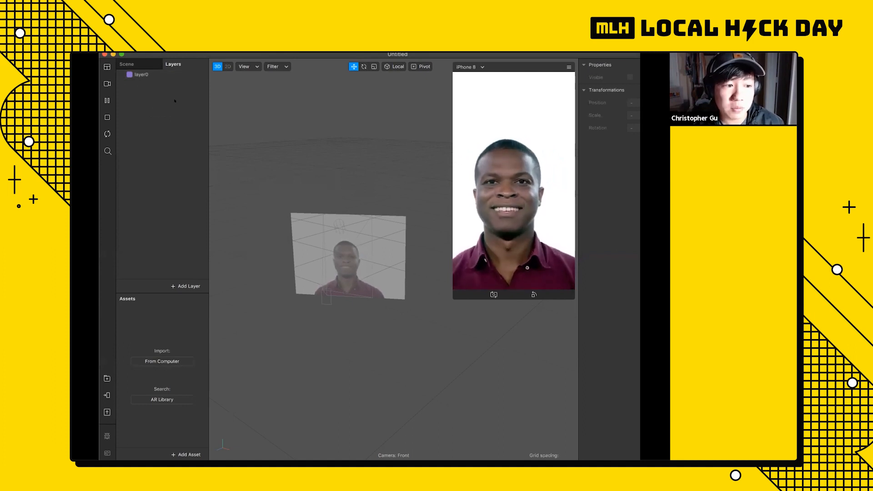
left_click(128, 64)
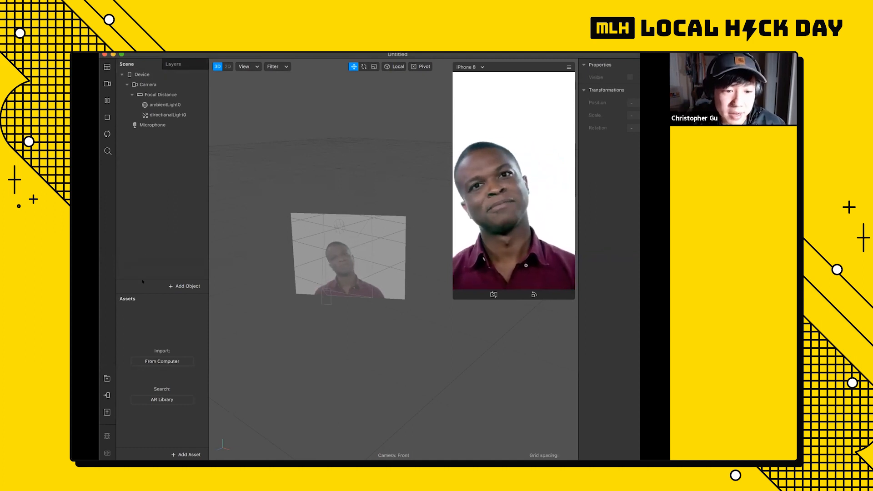
Give the Assets area slightly more height and review the asset types that can be added.
left_click_drag(147, 293, 147, 274)
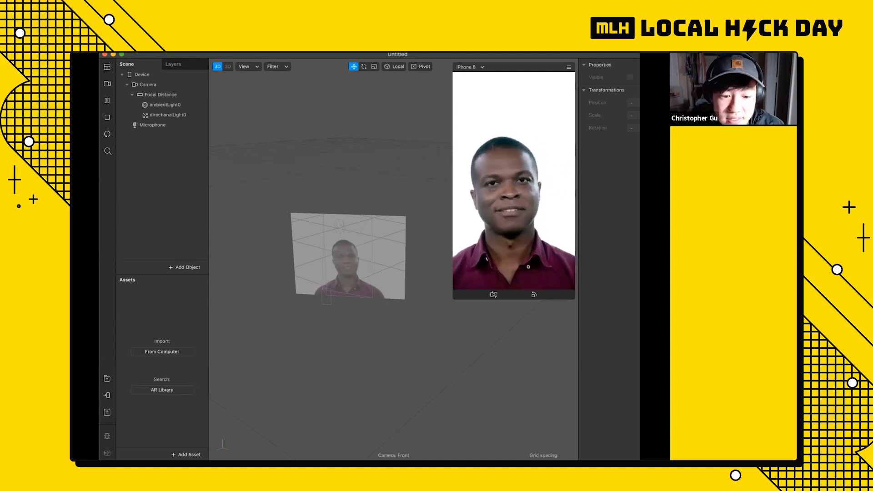
left_click(175, 454)
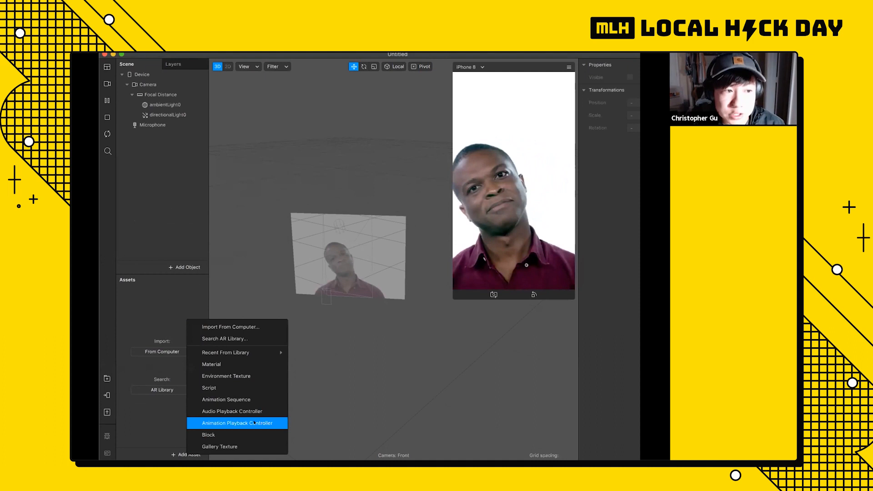
left_click(167, 322)
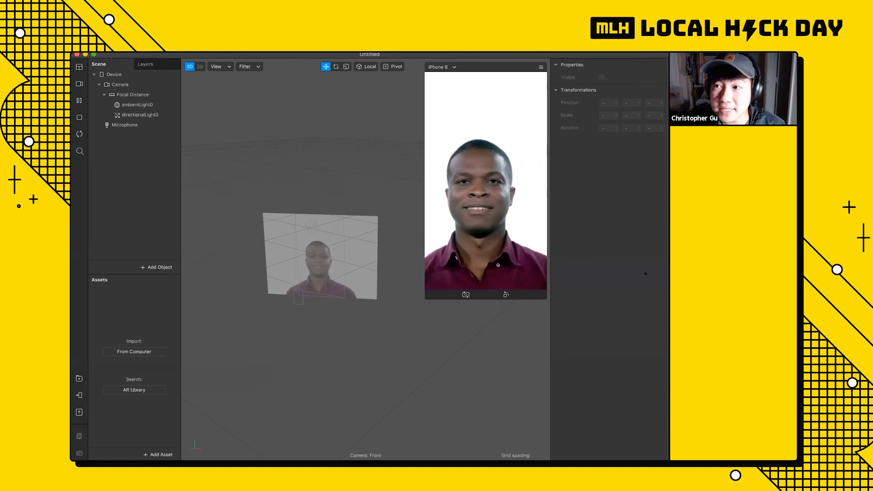
key("super+Tab")
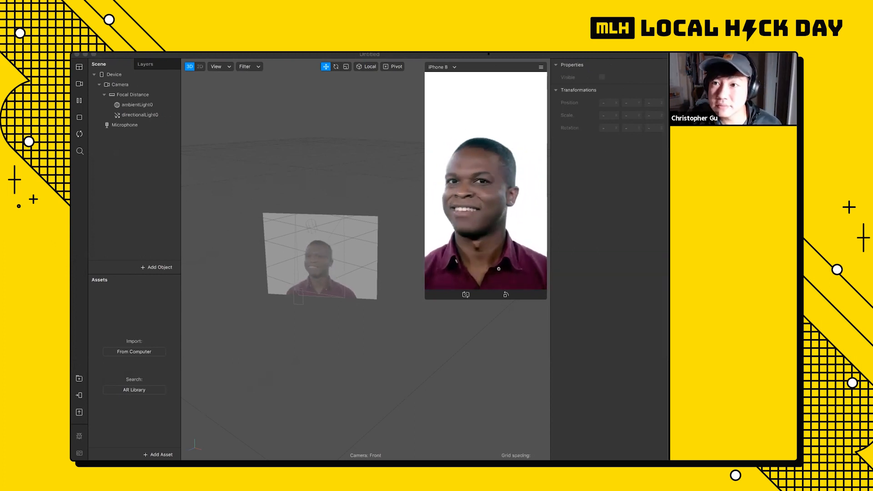
left_click(489, 54)
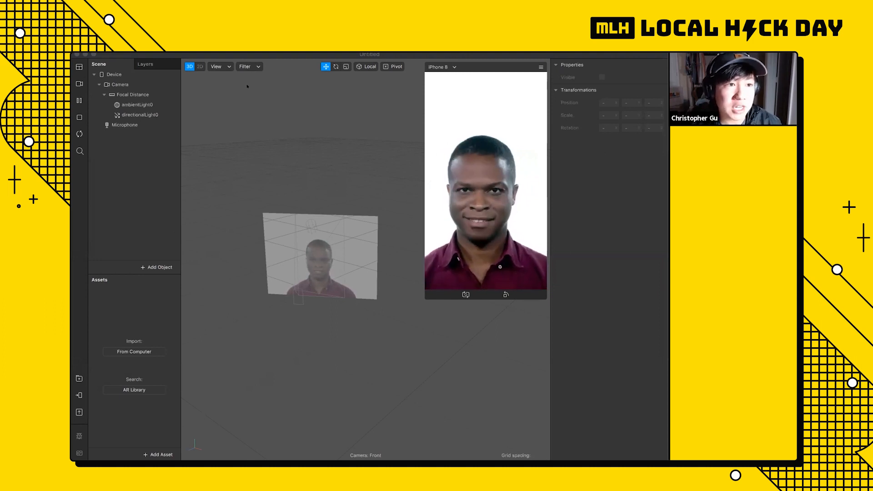
left_click(422, 54)
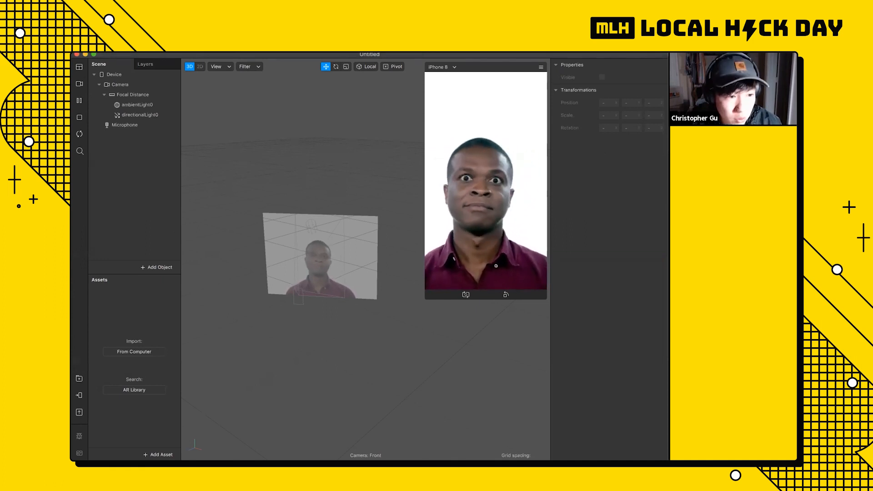
Show the Patch Editor below the viewport and enlarge its height.
key("super")
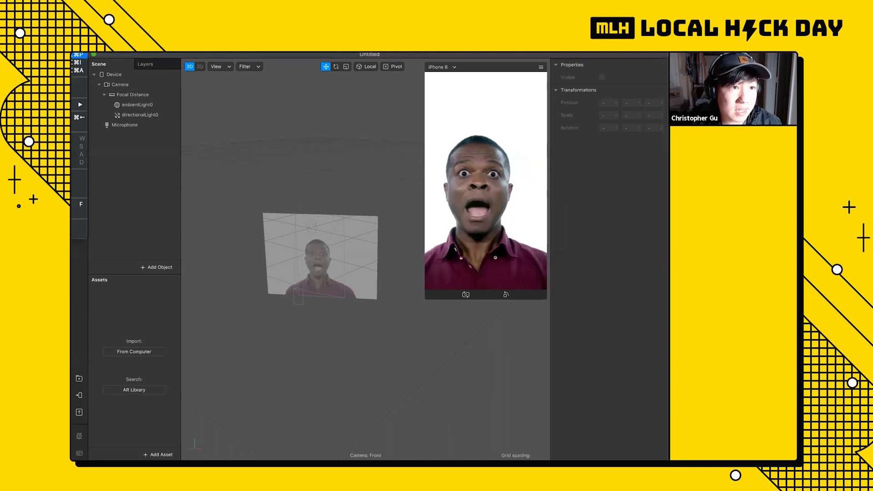
key("super+p")
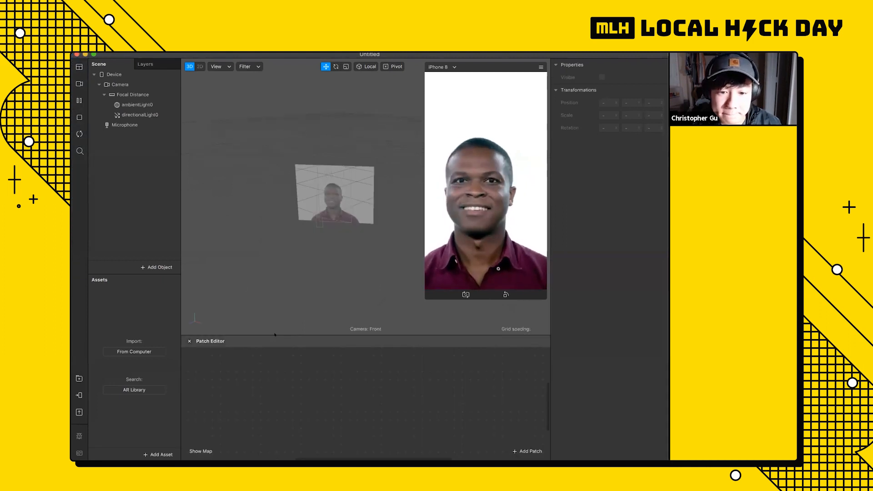
left_click_drag(275, 335, 281, 314)
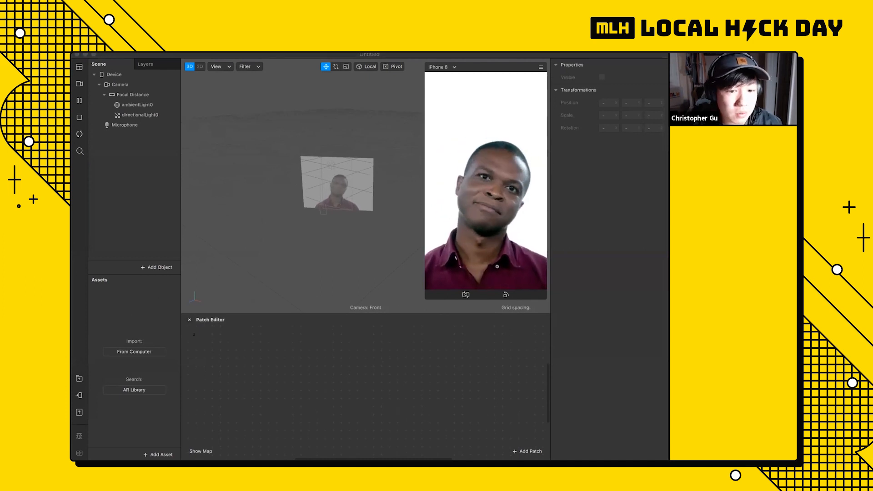
mouse_move(274, 314)
left_mouse_down()
mouse_move(275, 292)
mouse_move(276, 302)
left_mouse_up()
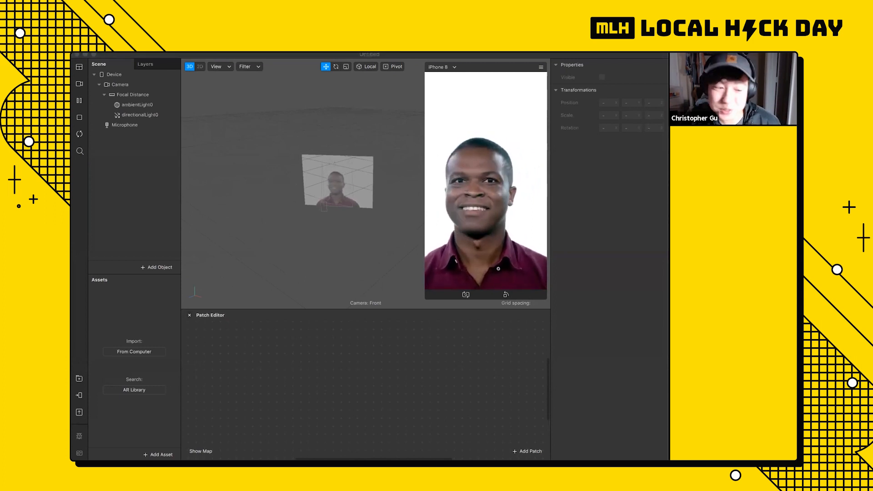
left_click(234, 362)
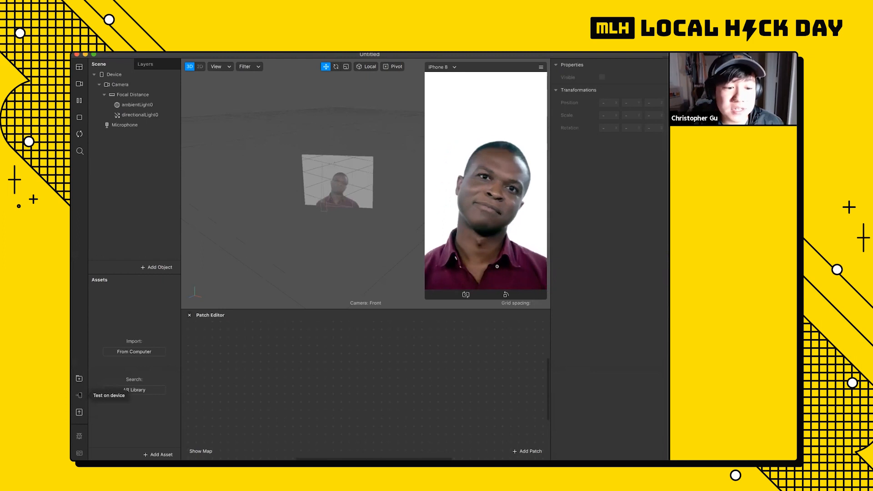
Review the options for sending the effect to Facebook Camera or Instagram Camera for testing.
left_click(79, 395)
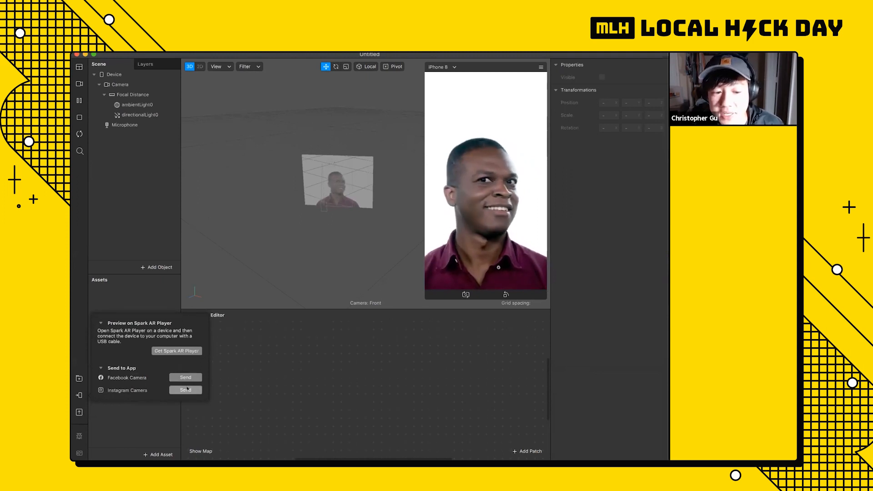
left_click(307, 354)
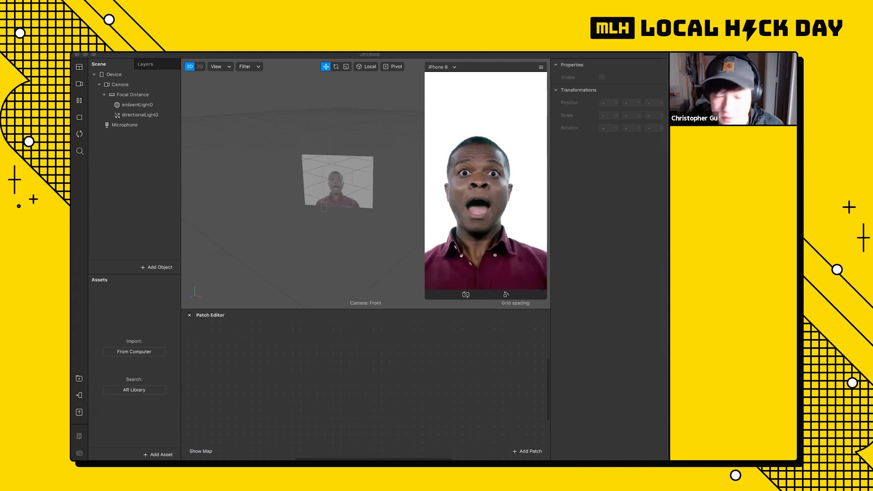
Import the textures image 0 to image 13 and turn on No compression for all of them.
left_click(542, 288)
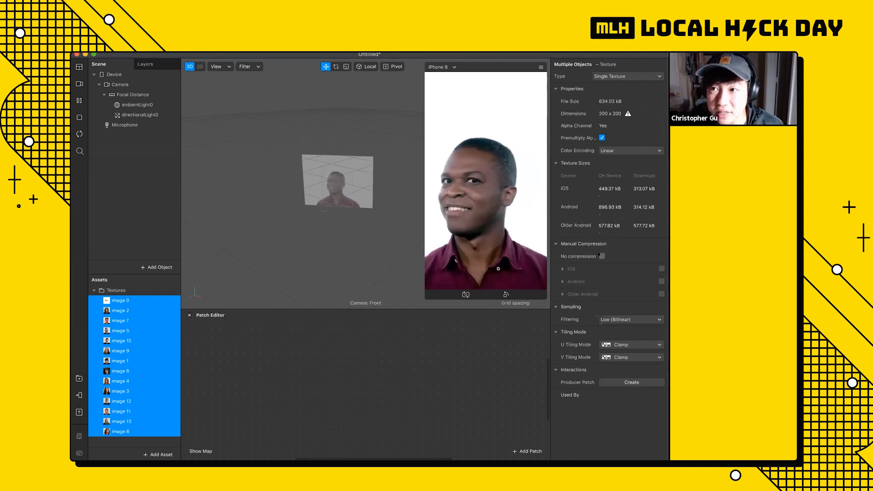
left_click(601, 256)
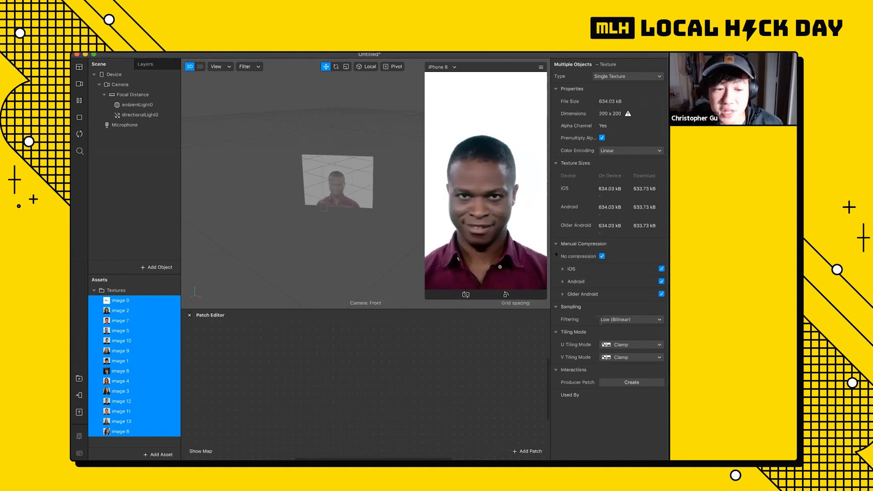
left_click(126, 302)
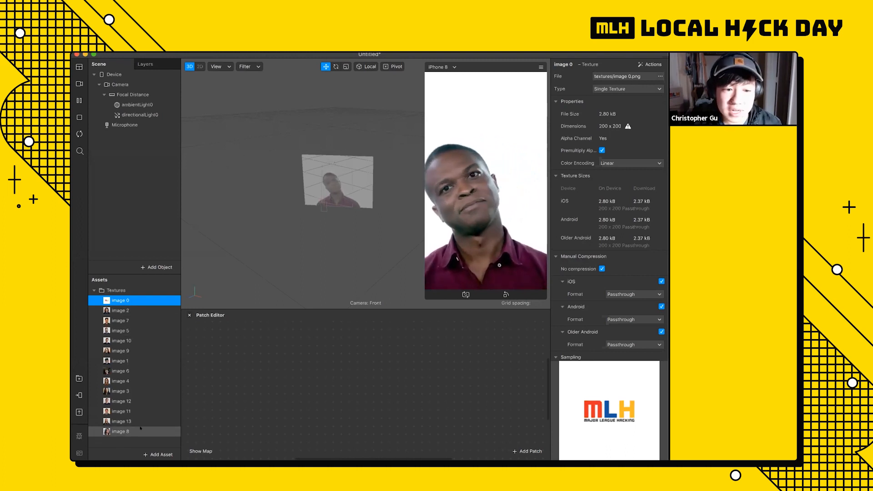
left_click(121, 432, "shift")
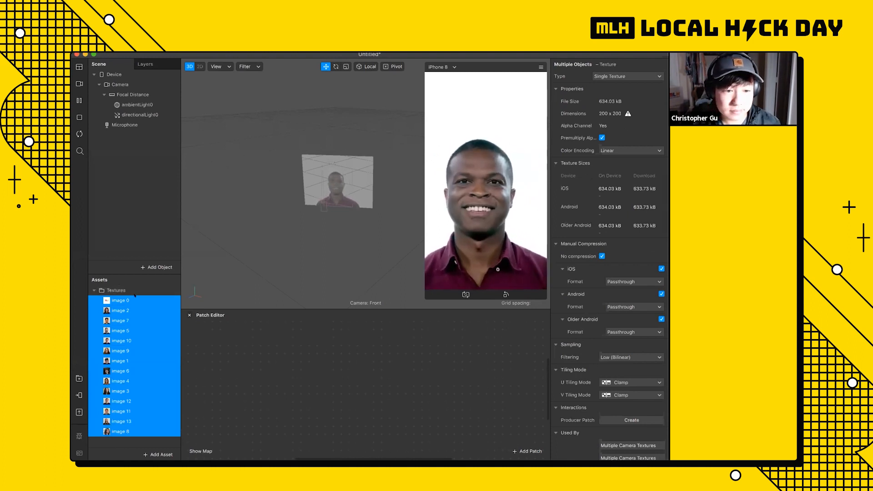
left_click(132, 300)
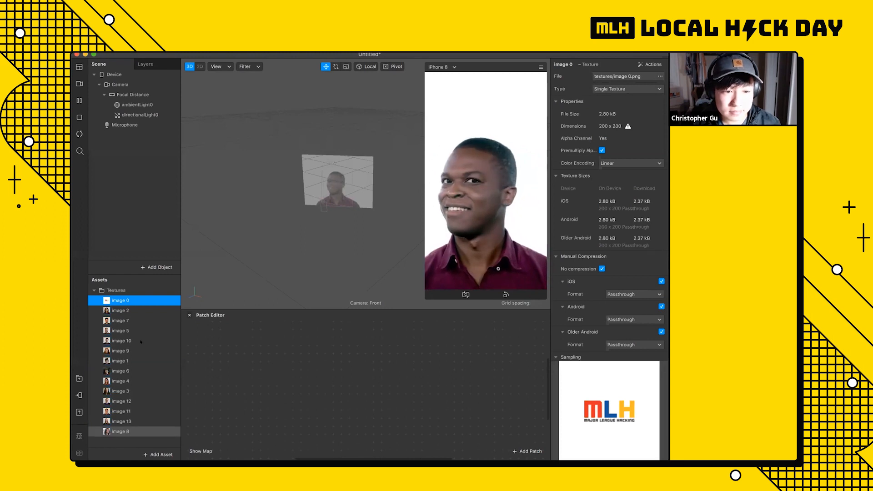
left_click(132, 432)
left_click(141, 300)
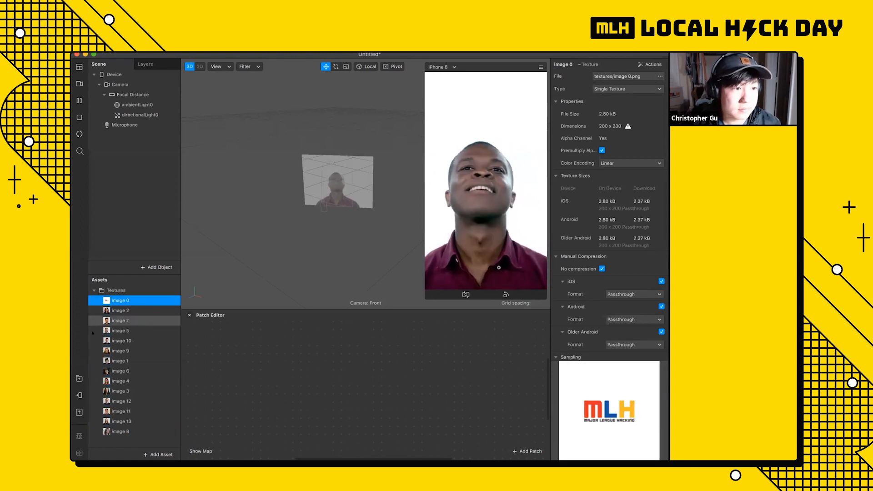
Combine the textures image 1 to image 13 into one Texture Sequence, leaving image 0 as a single texture.
left_click(138, 311)
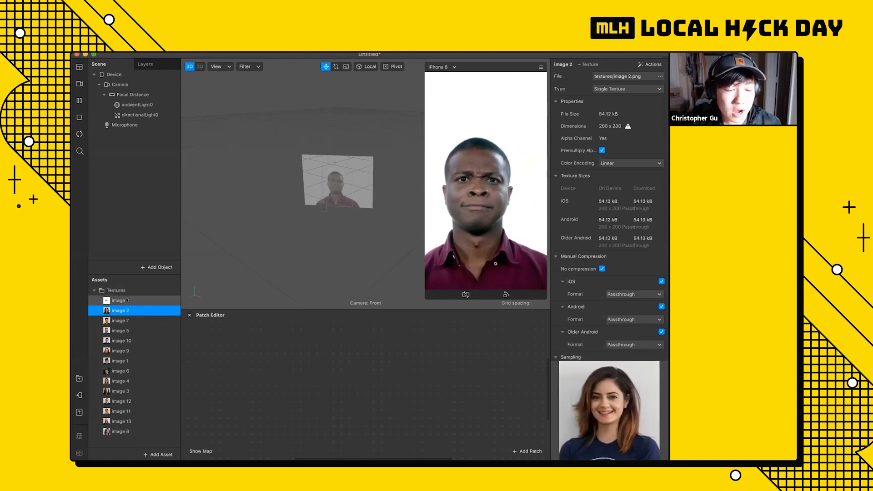
left_click(132, 429, "shift")
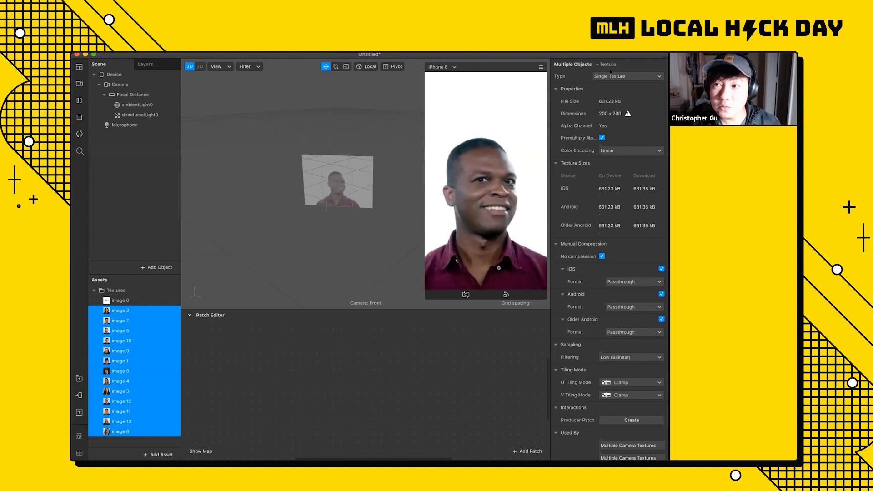
left_click(619, 77)
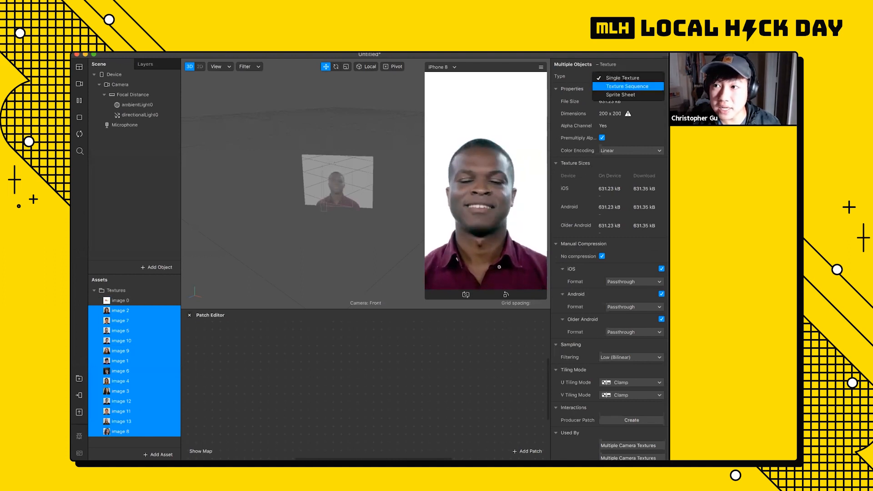
left_click(627, 86)
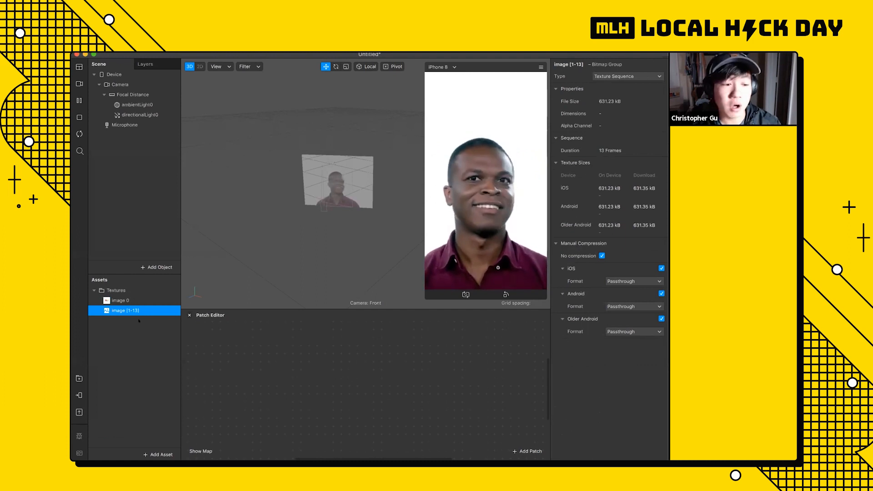
left_click(134, 336)
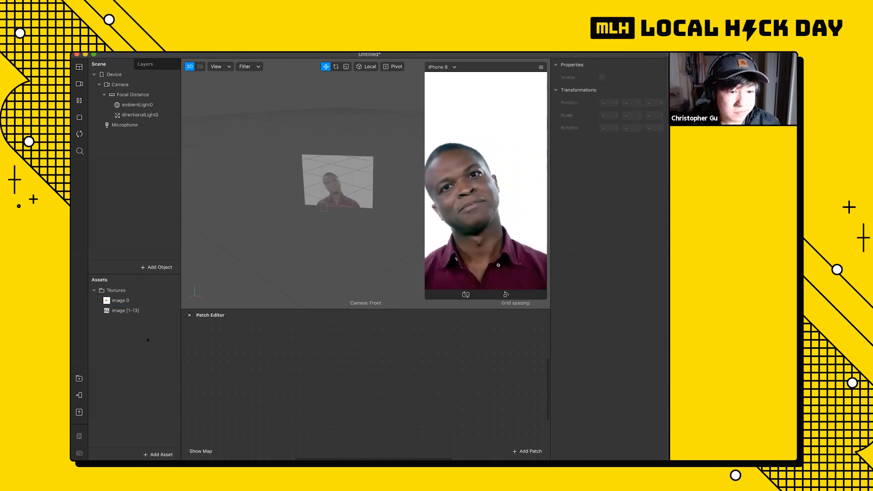
Add a new material to the assets and name it title.
left_click(159, 454)
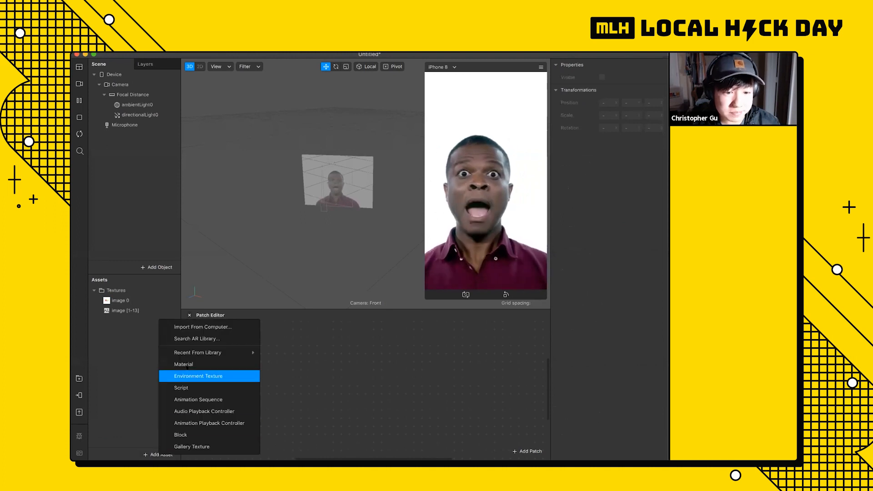
left_click(187, 365)
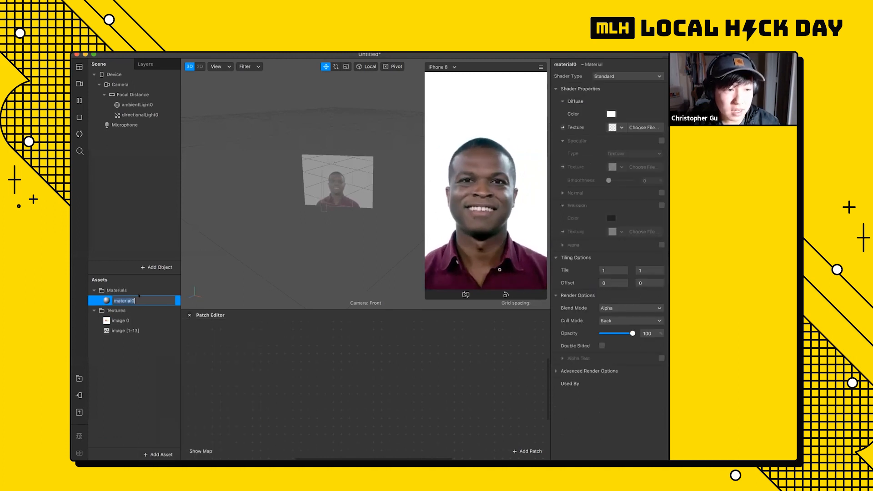
type("title")
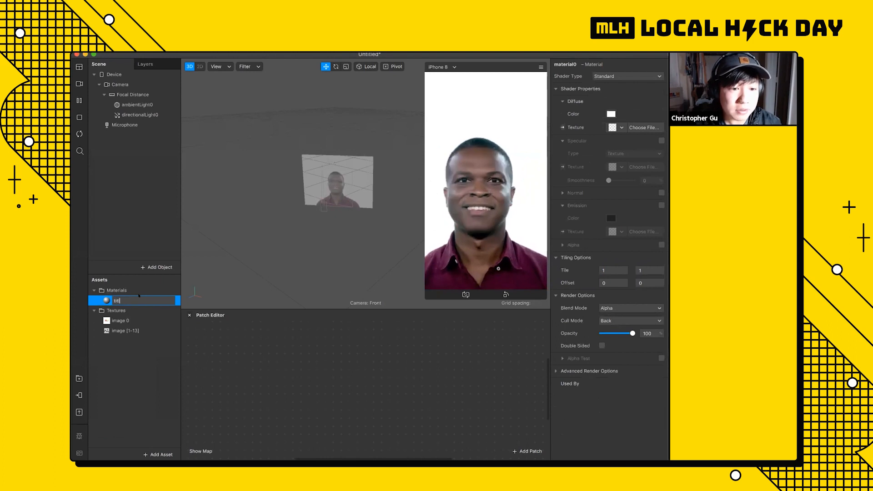
key("Return")
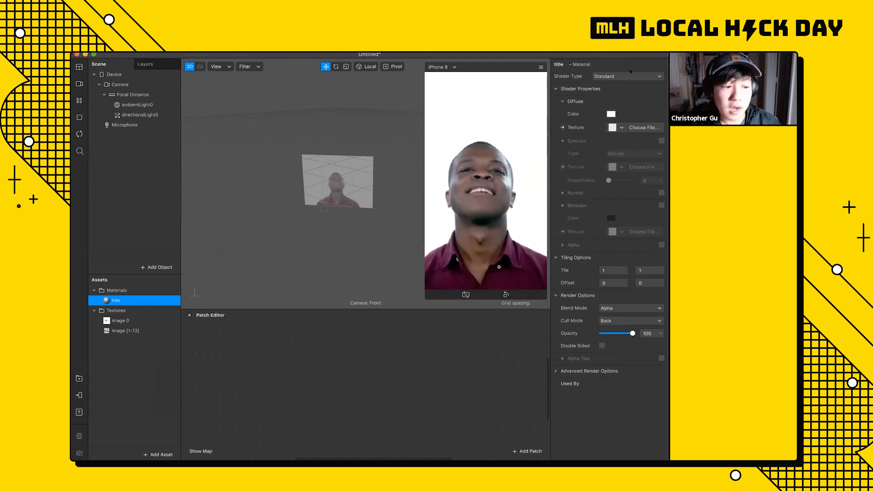
Set the title material's shader type to Flat and assign image 0 as its diffuse texture.
left_click(630, 75)
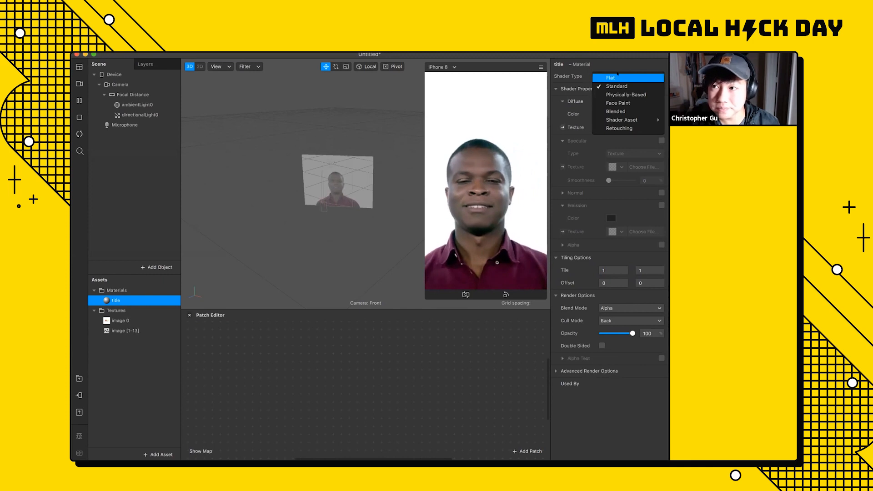
left_click(617, 76)
left_click(621, 127)
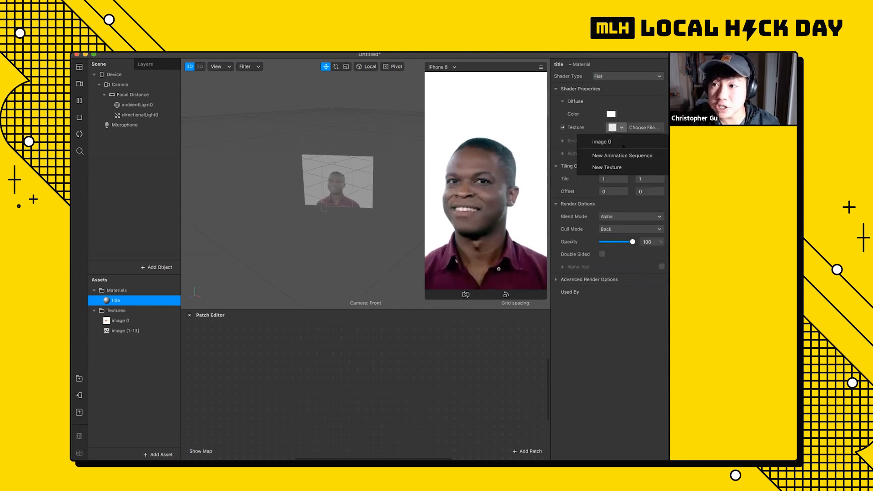
left_click(619, 141)
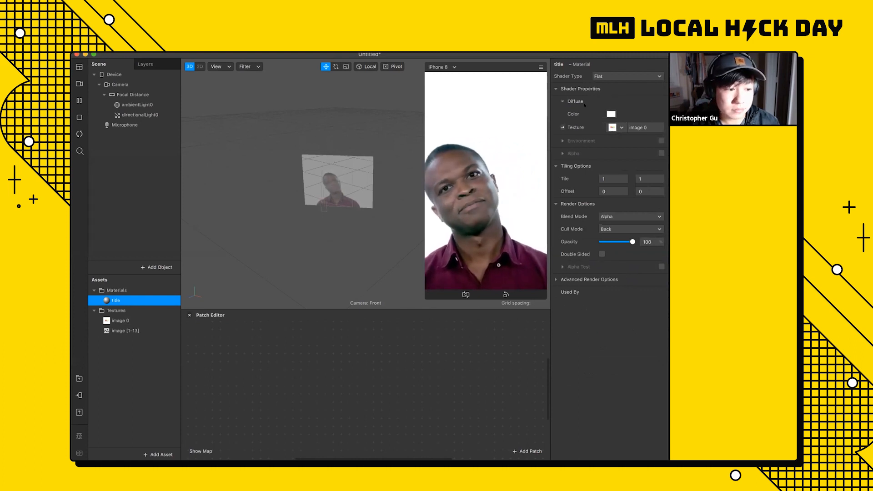
left_click(132, 401)
Add a second material named sequence and set its shader type to Flat.
left_click(157, 454)
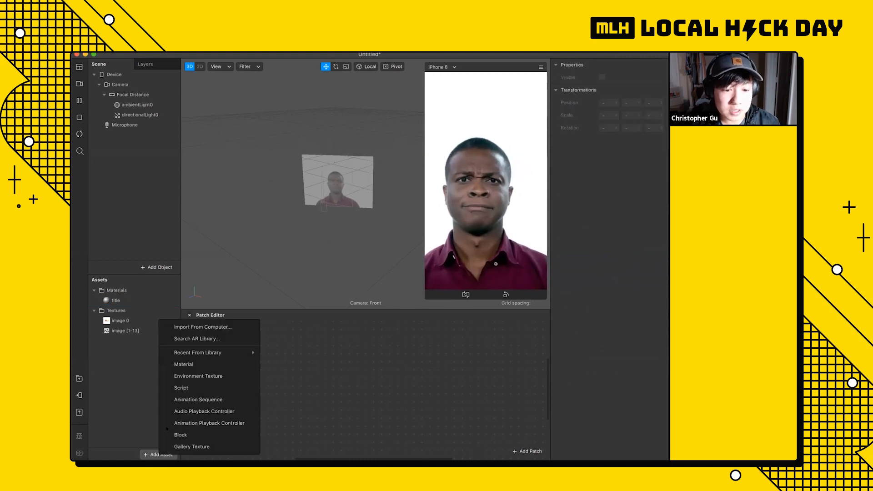
left_click(200, 364)
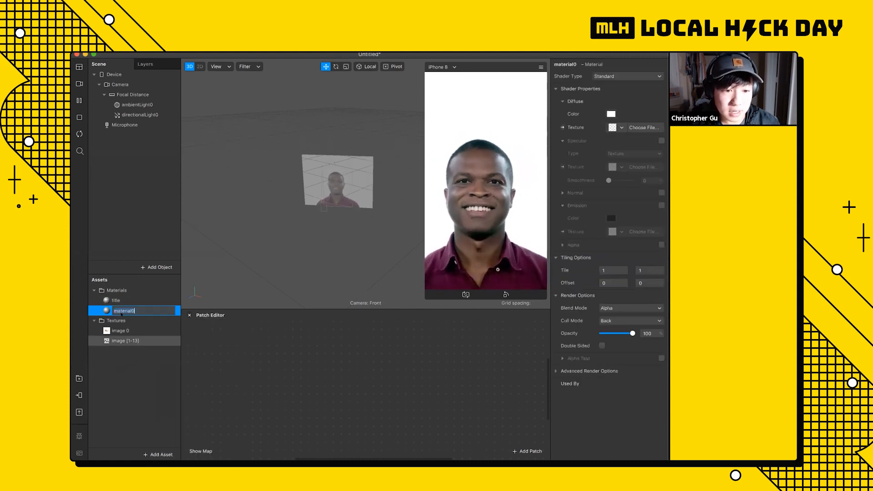
type("sequence")
key("Return")
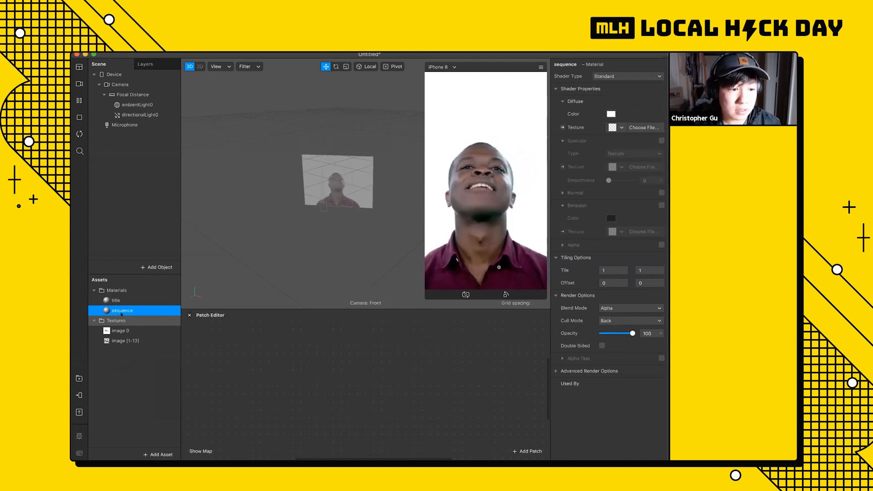
left_click(630, 76)
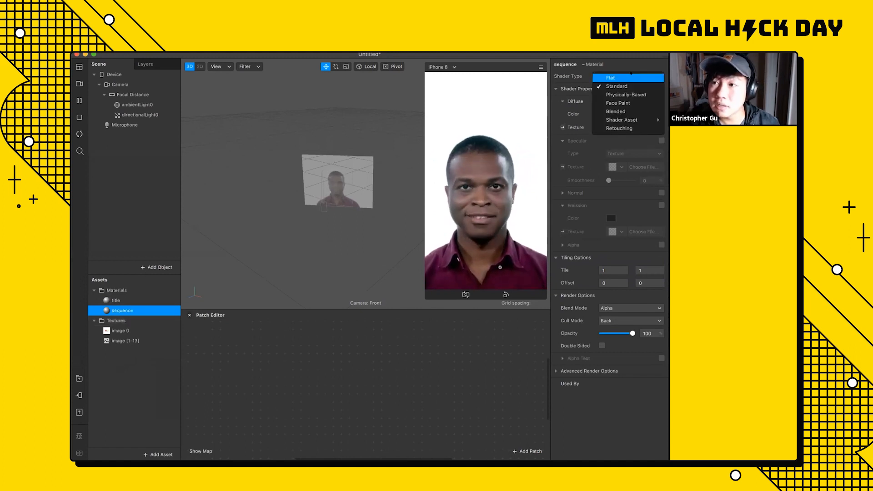
left_click(630, 77)
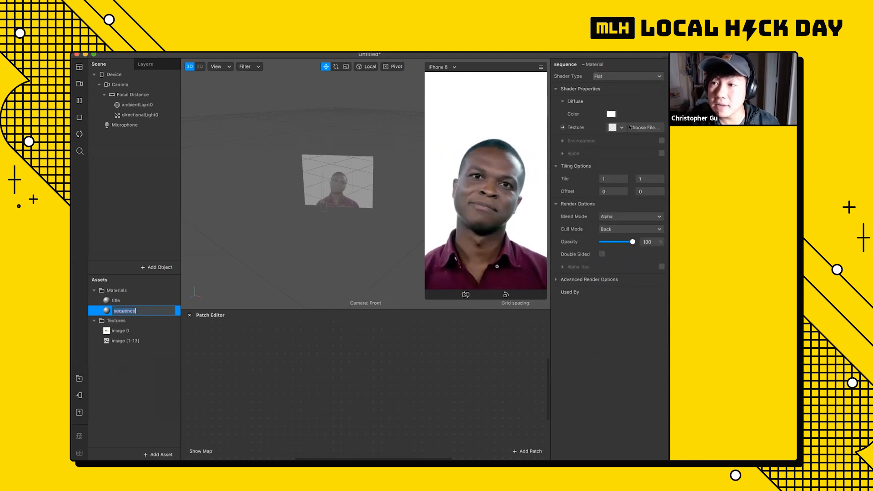
Give the sequence material a new animation sequence as its diffuse texture, with image [1-13] as the animation's texture.
left_click(629, 128)
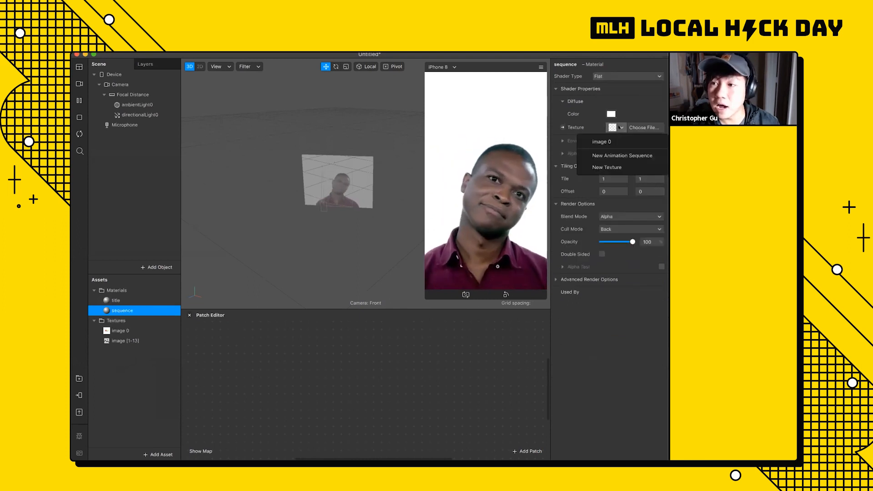
left_click(630, 155)
left_click(607, 77)
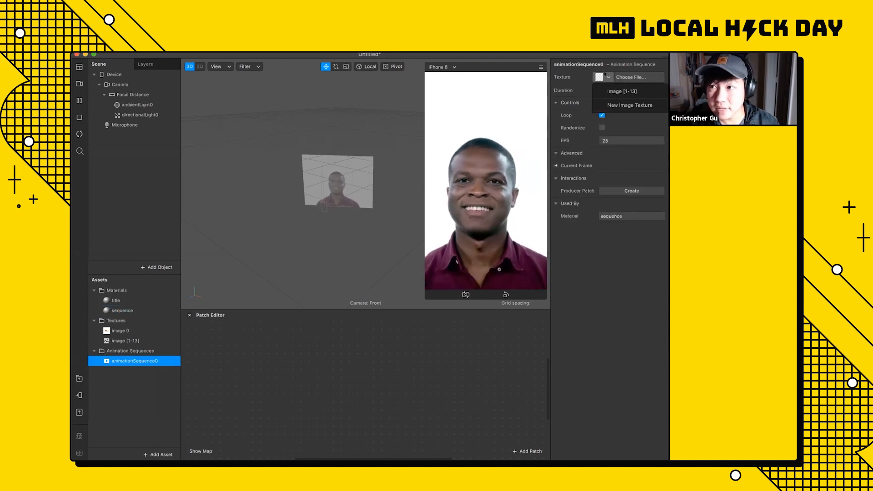
left_click(629, 92)
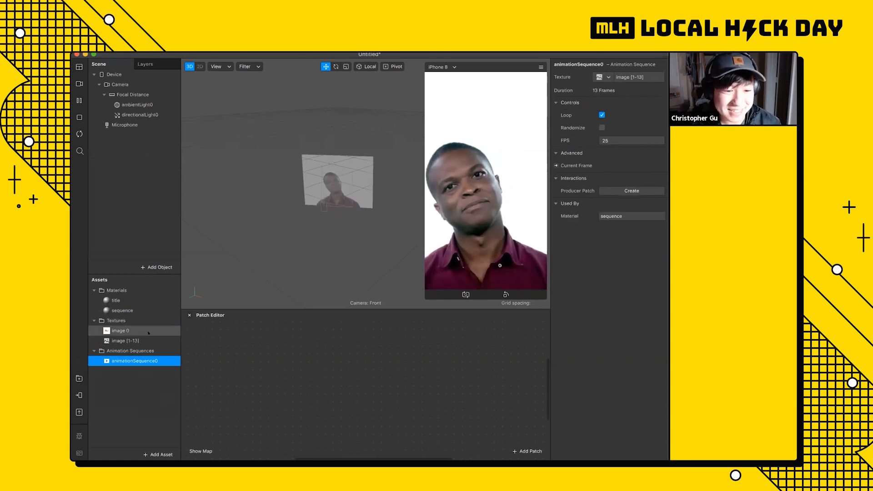
Review the texture assignments of the title material, the sequence material and the animation sequence.
left_click(134, 300)
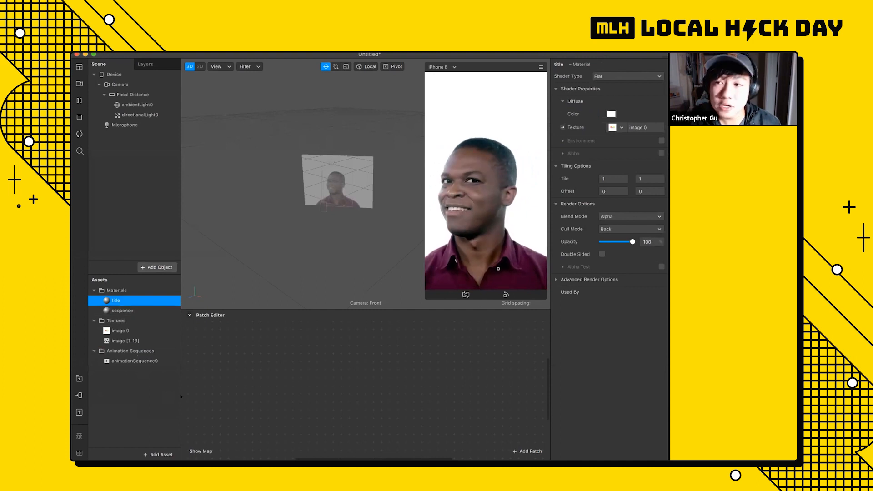
left_click(158, 454)
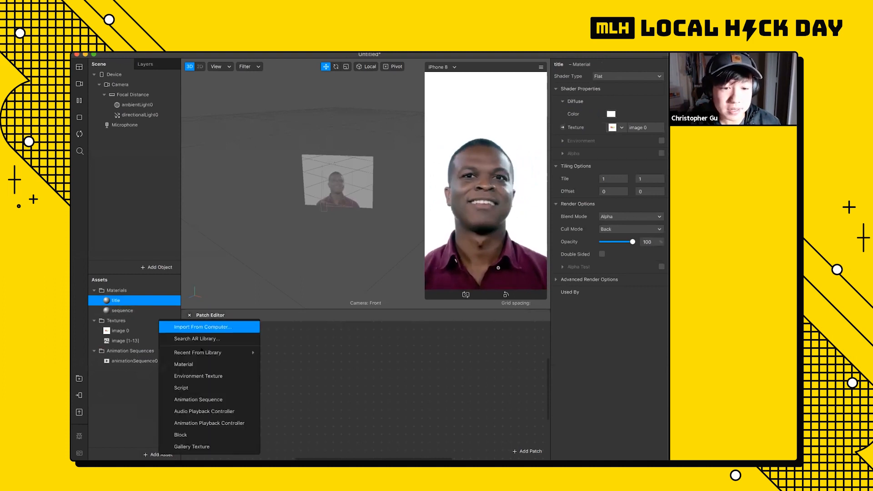
left_click(127, 296)
left_click(127, 298)
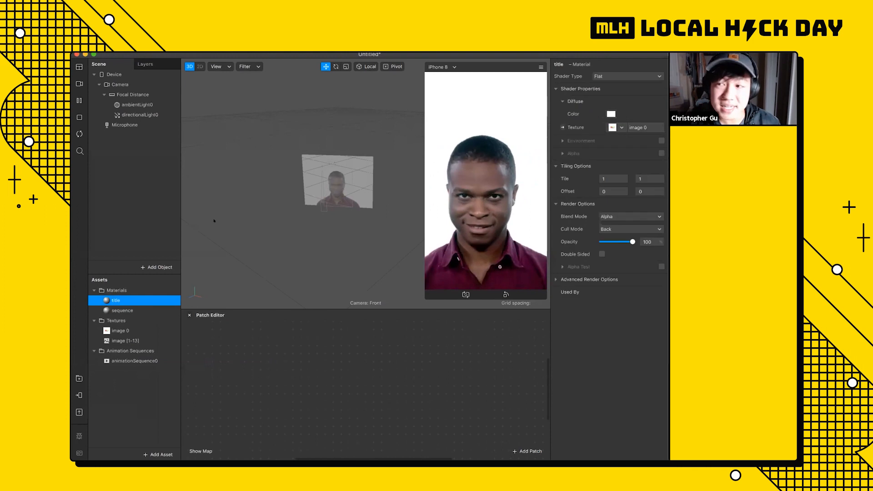
left_click(614, 76)
left_click(611, 65)
left_click(620, 128)
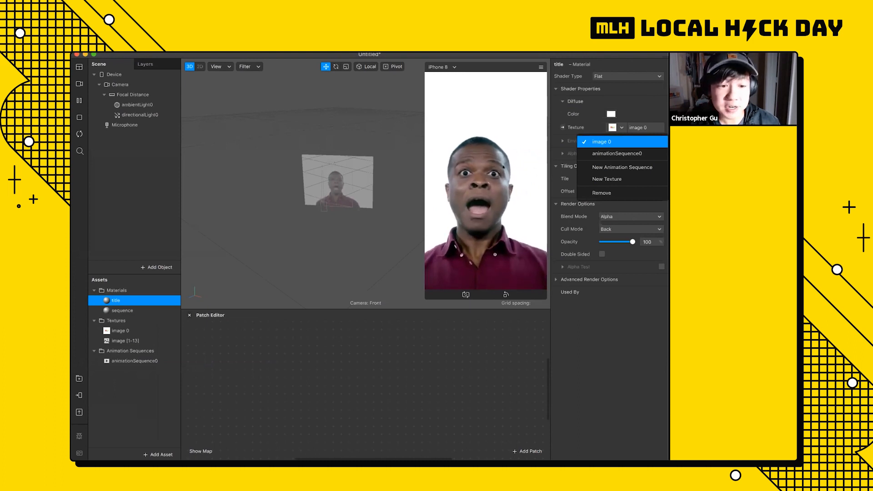
left_click(140, 381)
left_click(141, 312)
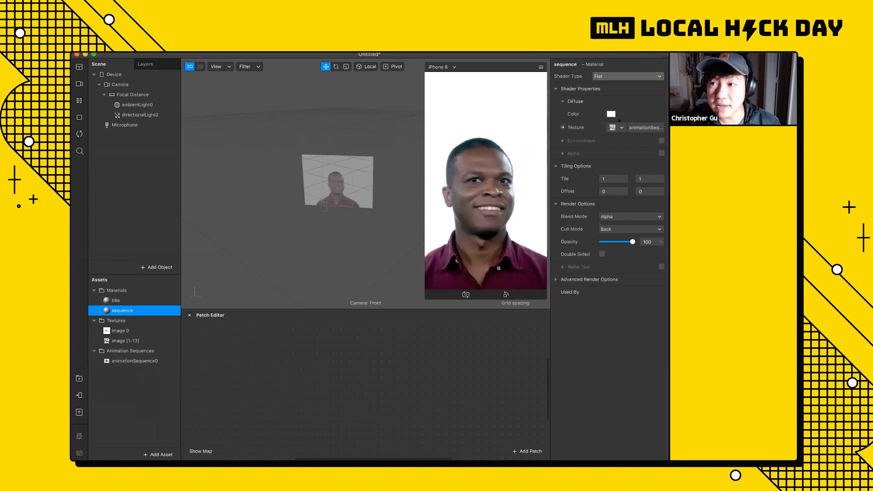
left_click(617, 127)
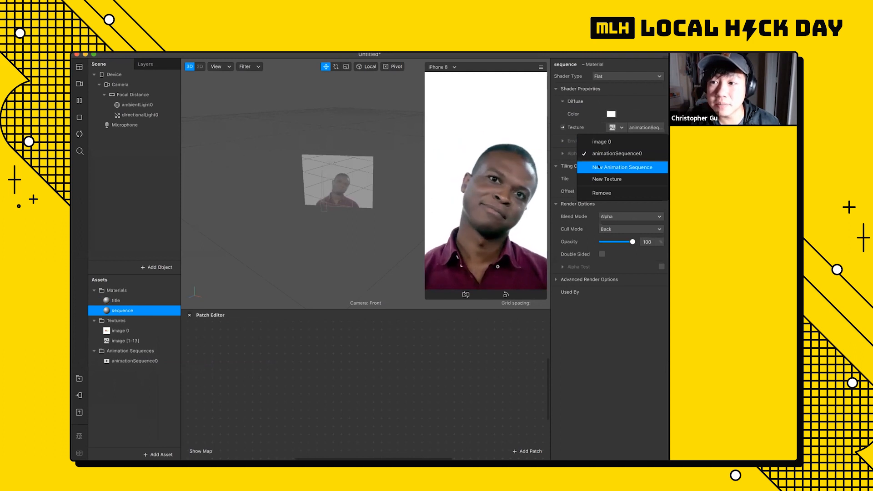
left_click(590, 359)
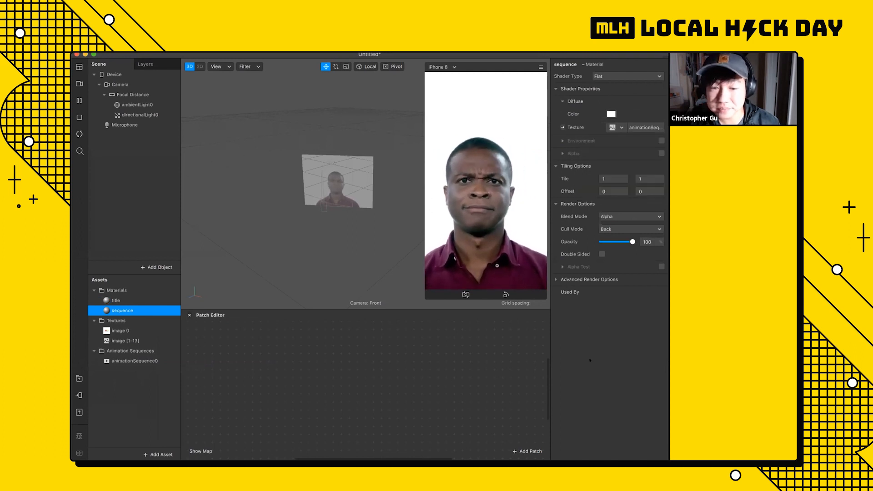
left_click(135, 358)
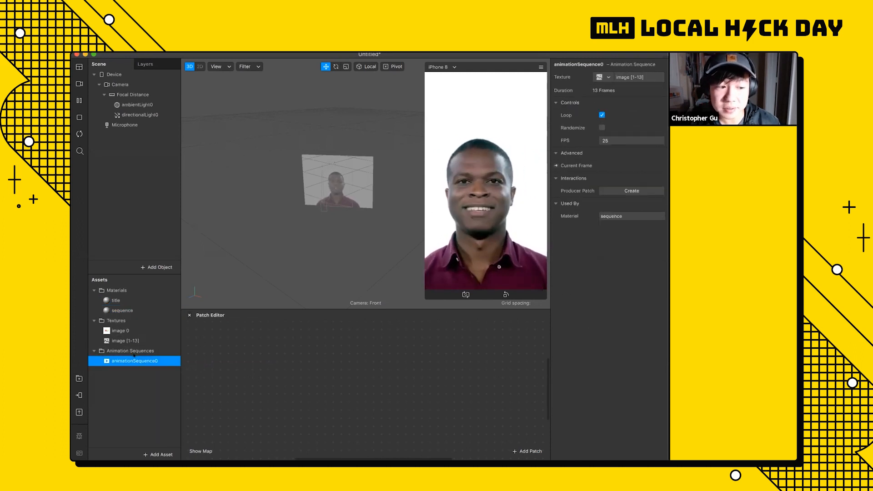
left_click(605, 77)
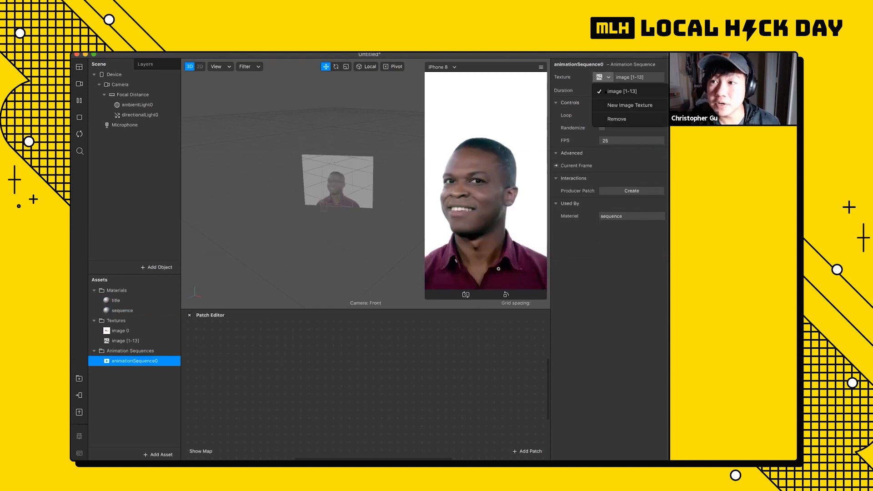
left_click(592, 153)
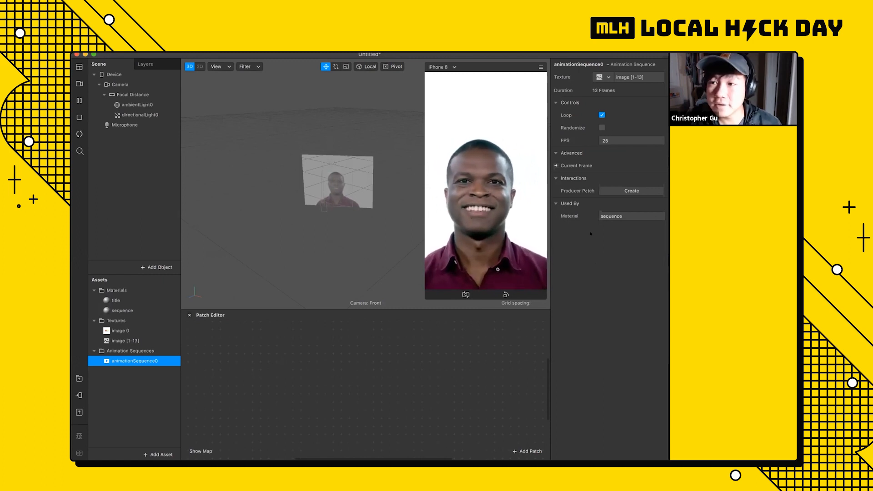
Turn on Randomize for the animation sequence and set its FPS to 15.
left_click(600, 128)
left_click(617, 141)
type("15")
key("Return")
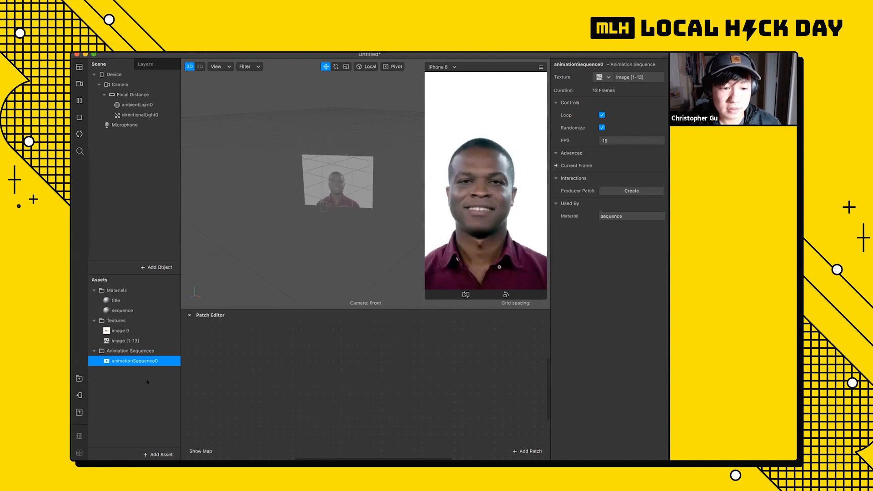
left_click(261, 362)
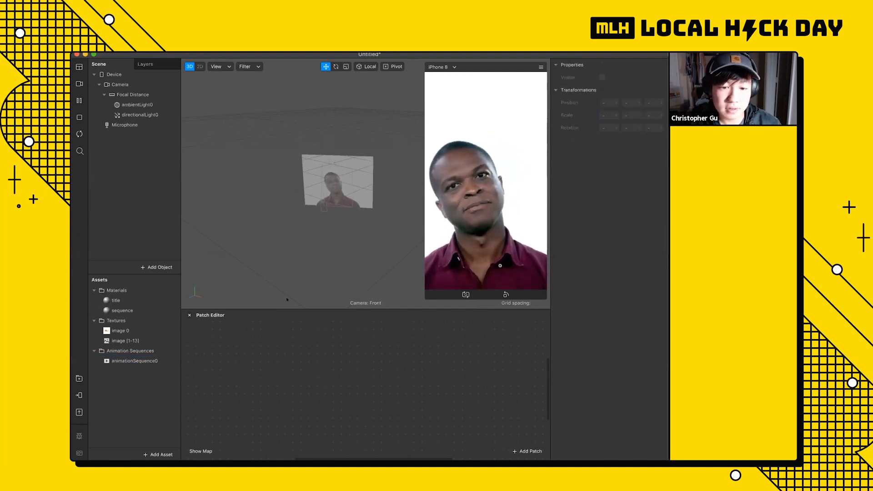
Review the properties of the image 0 texture, the title material, the image [1-13] texture group and the animation sequence.
left_click(146, 330)
left_click(144, 340)
left_click(143, 331)
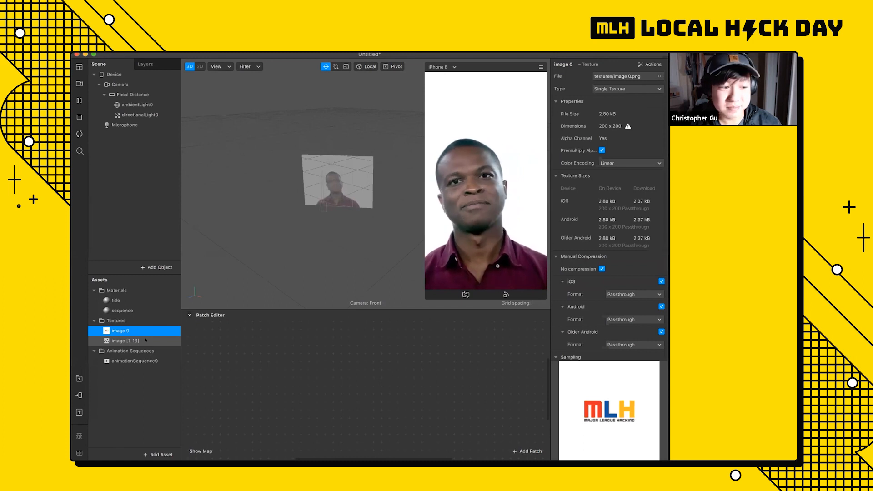
left_click(133, 300)
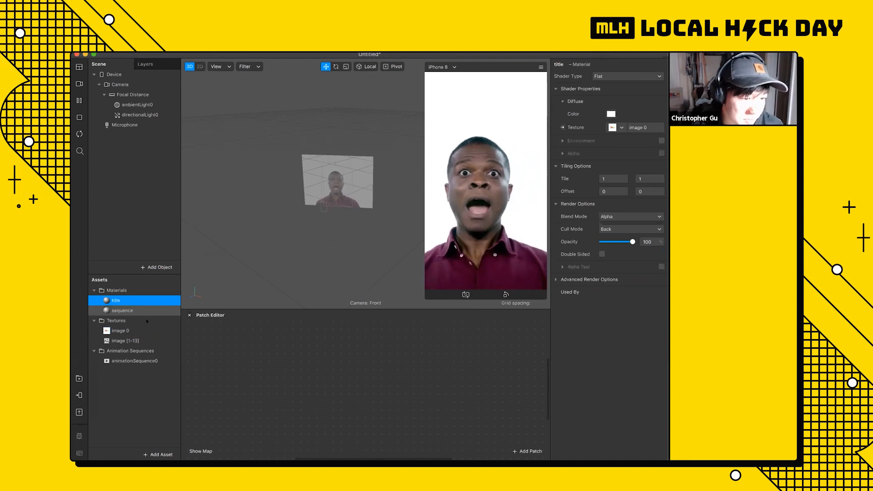
left_click(146, 339)
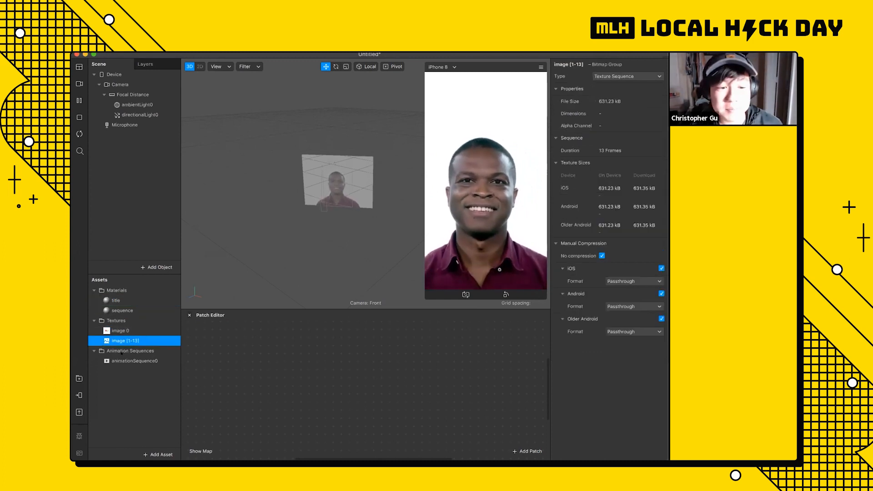
left_click(134, 360)
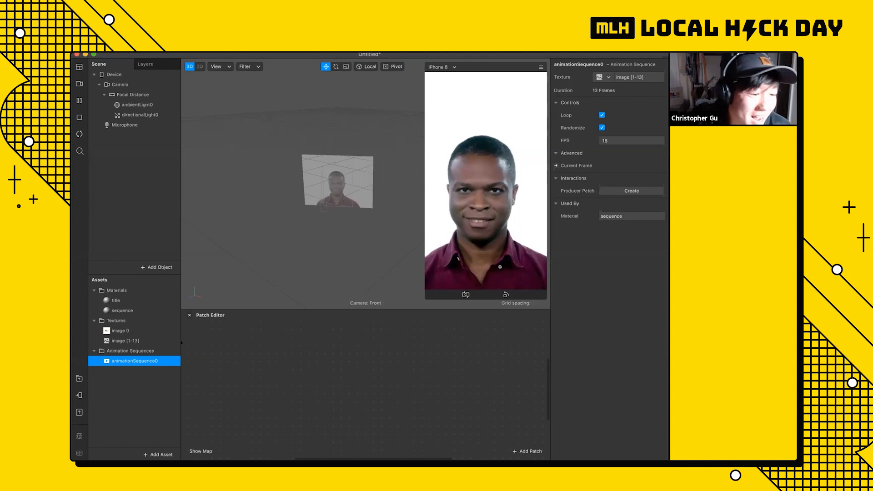
left_click(120, 409)
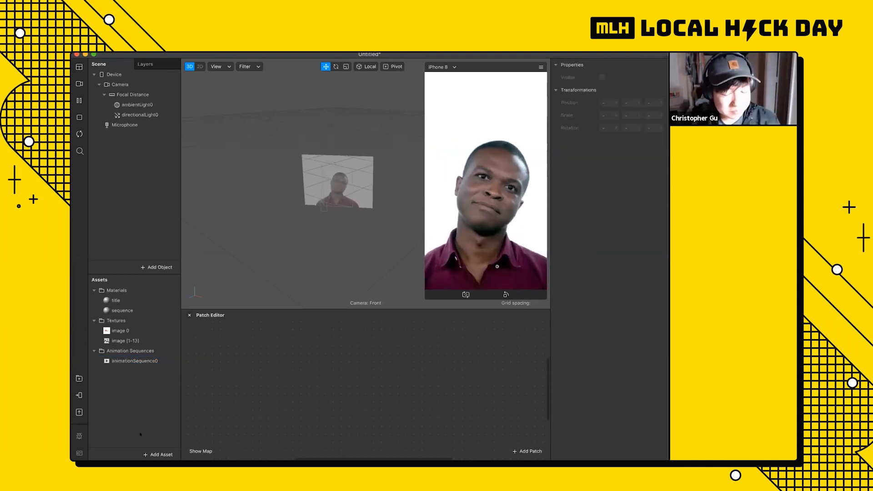
left_click(155, 452)
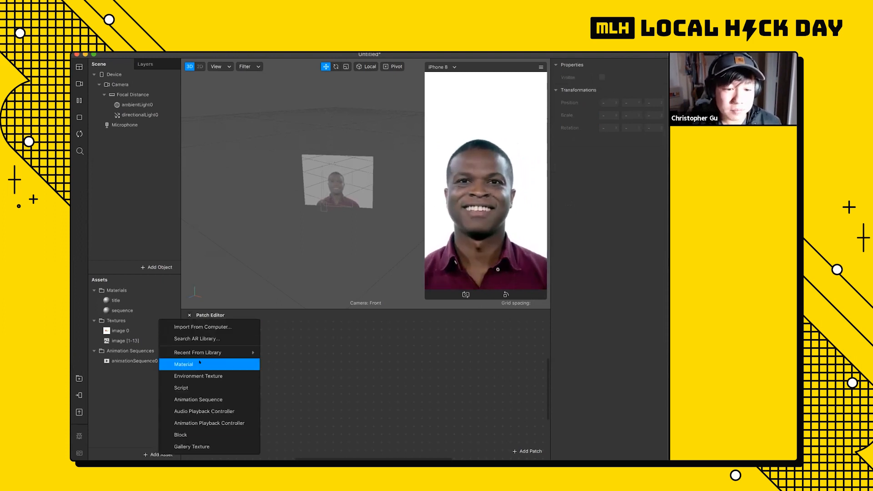
left_click(153, 367)
Examine the available texture options of the title material, the sequence material and the animation sequence.
left_click(116, 300)
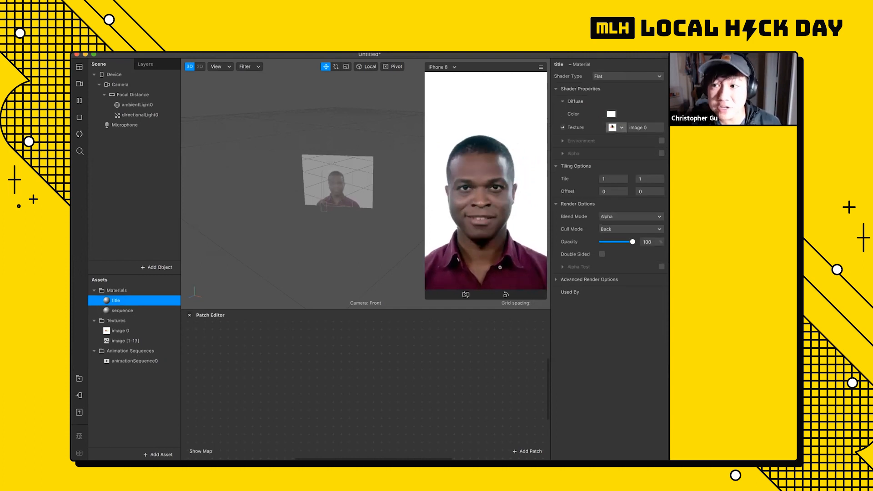
left_click(621, 128)
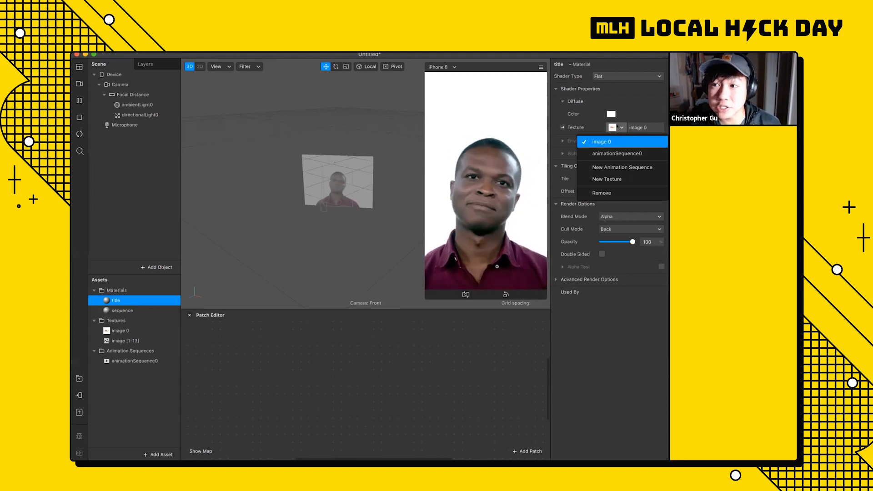
left_click(618, 111)
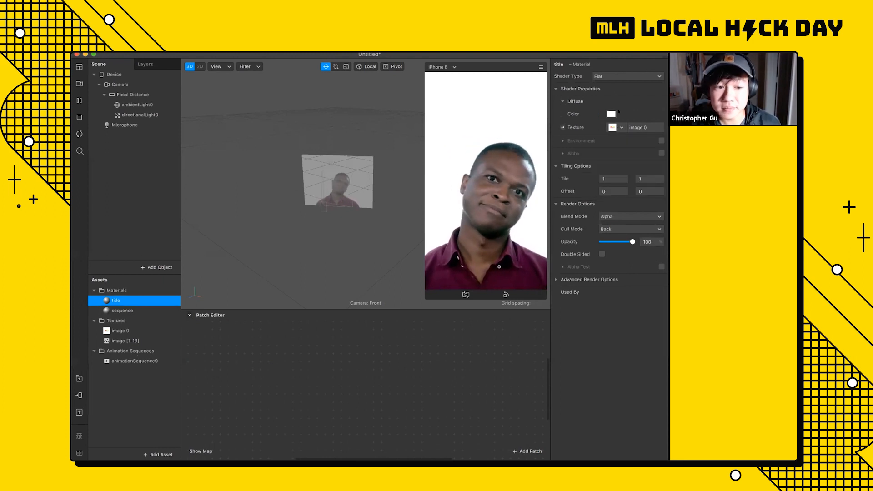
left_click(128, 310)
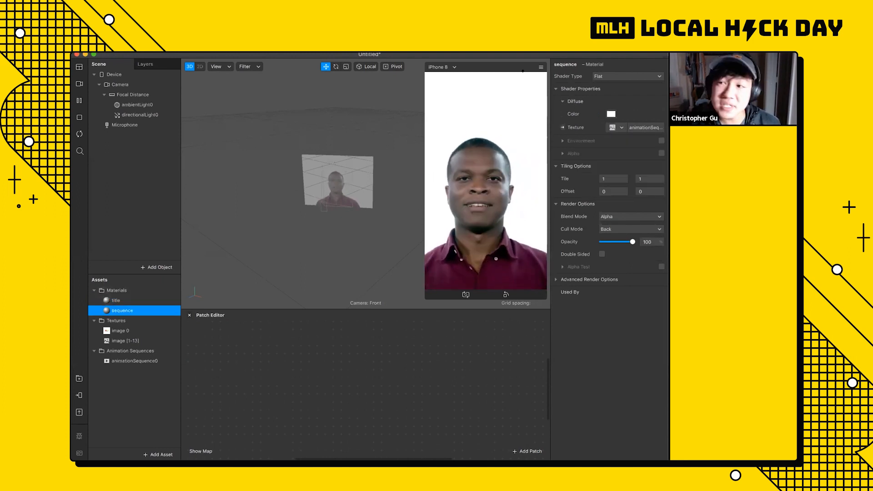
left_click(619, 127)
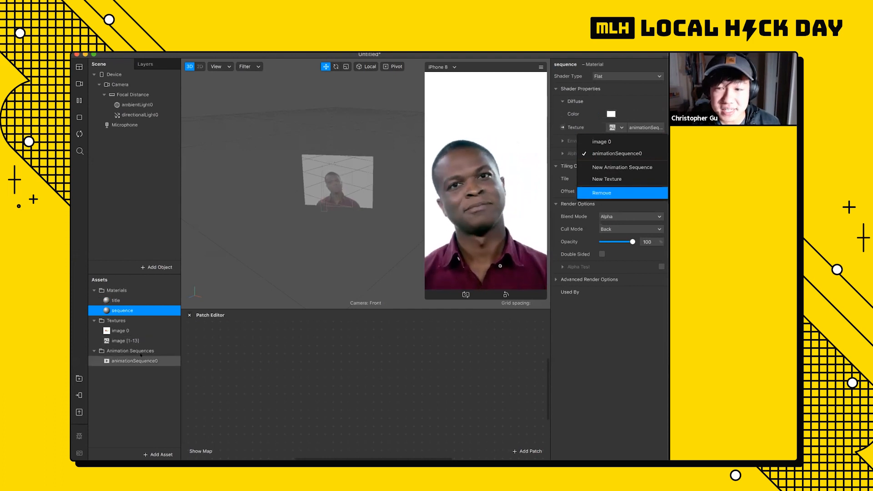
left_click(136, 360)
left_click(605, 77)
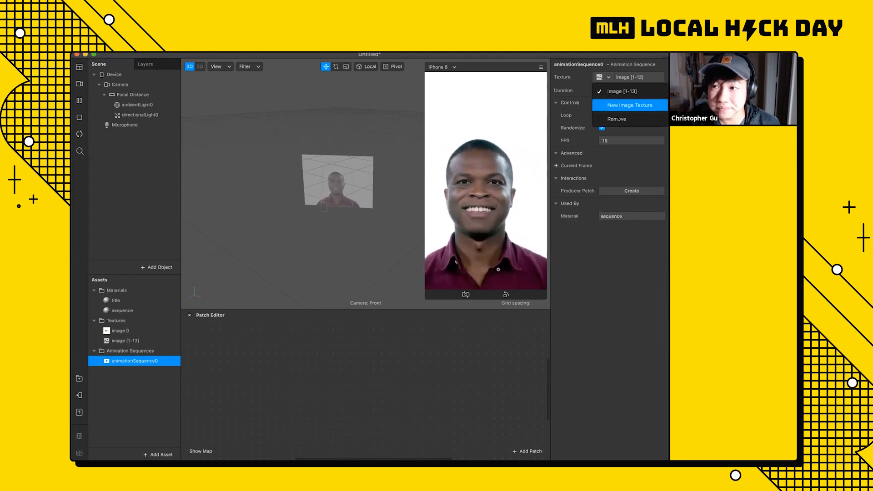
left_click(141, 395)
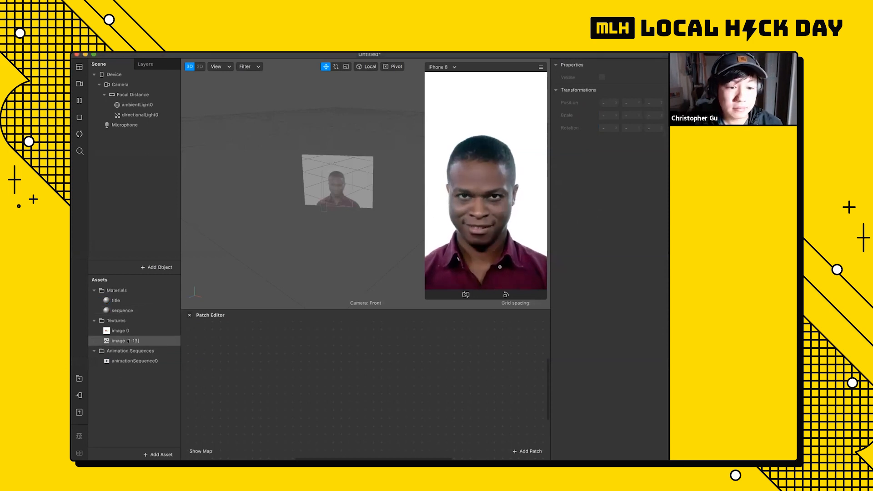
Change the type of the image [1-13] texture group to Single Textures.
left_click(125, 341)
left_click(636, 76)
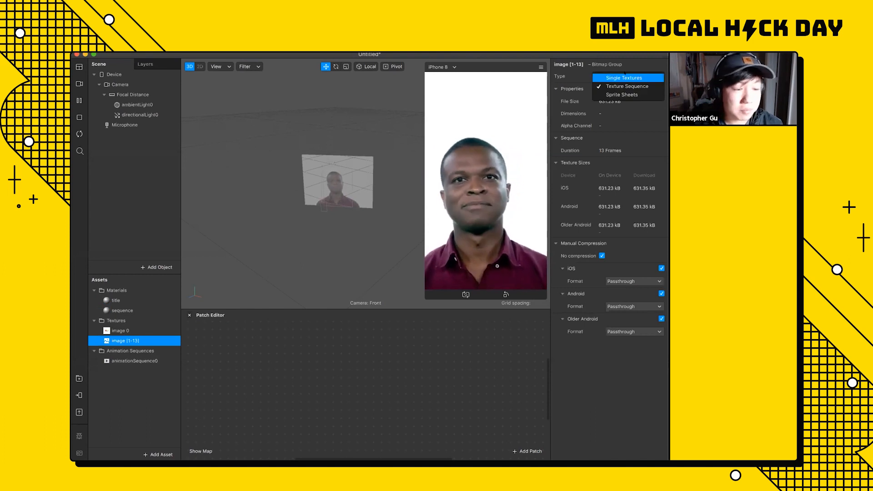
left_click(637, 78)
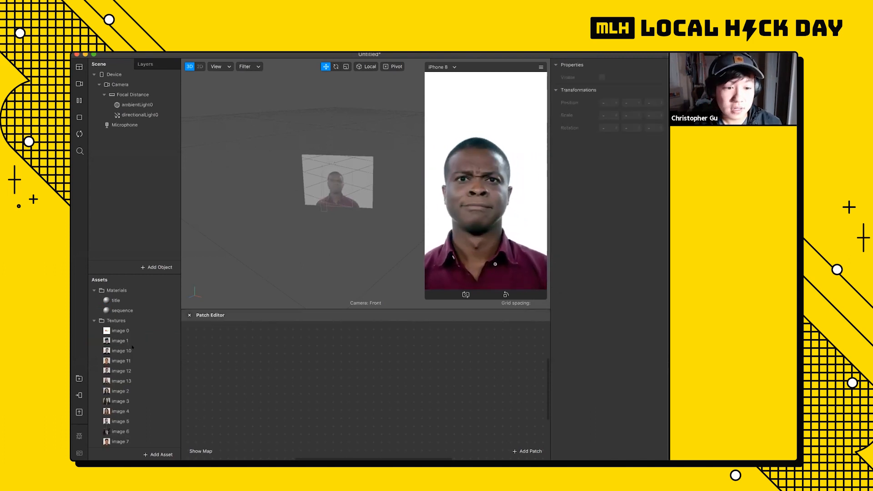
Group the textures image 1 through image 13, leaving out image 0, by setting their type to Texture Sequence.
left_click(127, 351)
left_click(128, 340)
scroll(127, 340, "down", 3)
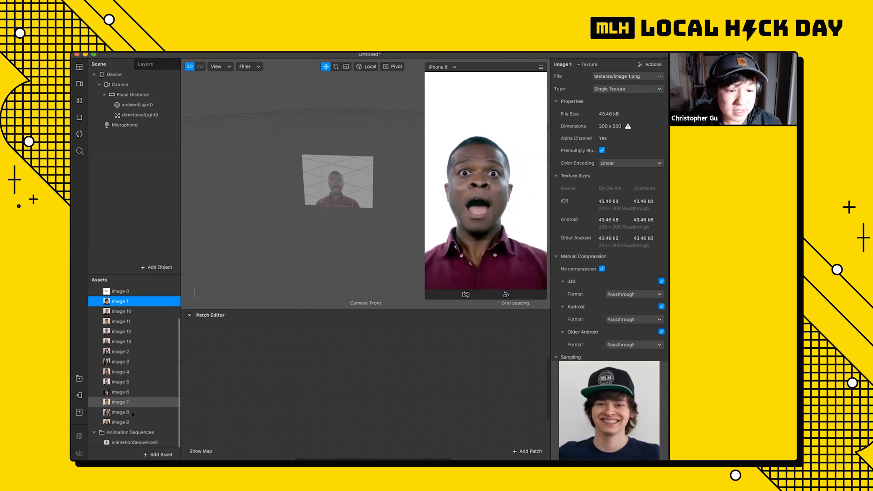
left_click(121, 422, "shift")
scroll(136, 318, "up", 2)
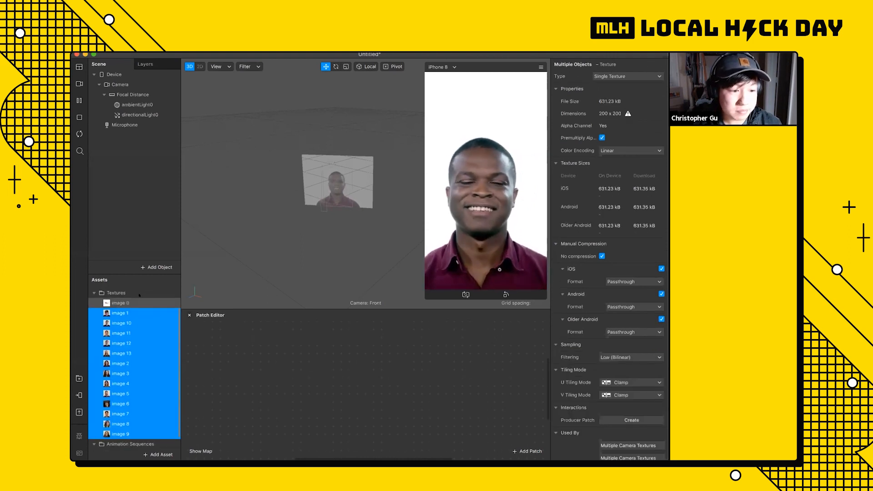
scroll(139, 295, "up", 1)
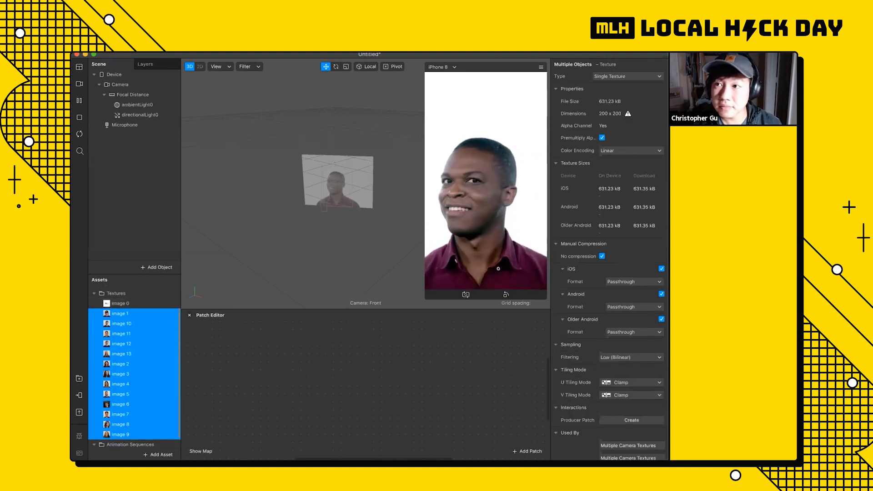
left_click(624, 76)
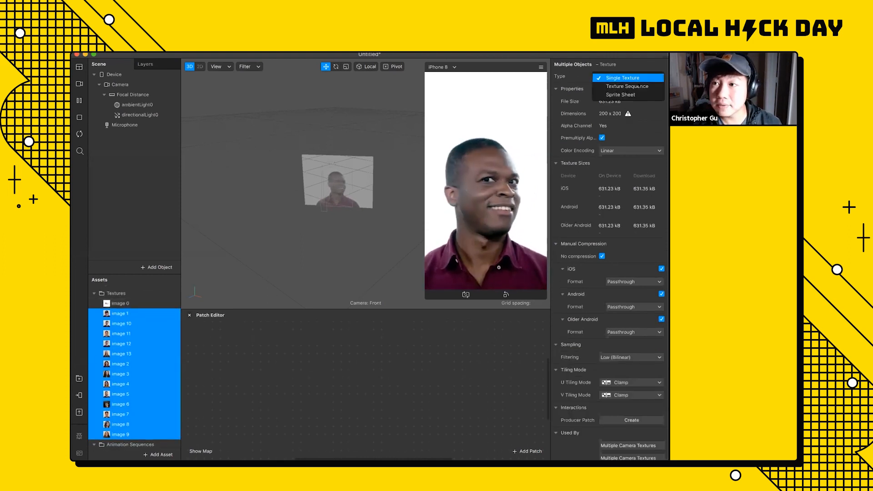
left_click(626, 85)
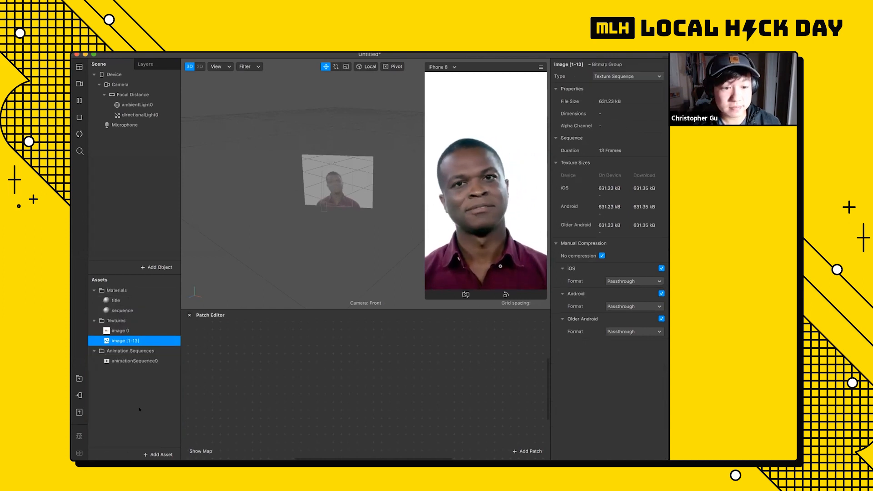
Check the settings of the animation sequence, the image [1-13] texture group and the sequence material.
left_click(135, 361)
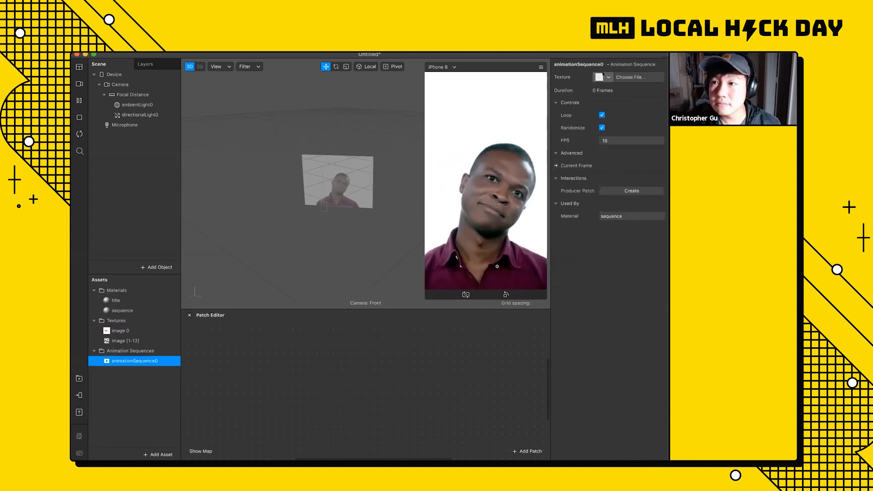
left_click(134, 341)
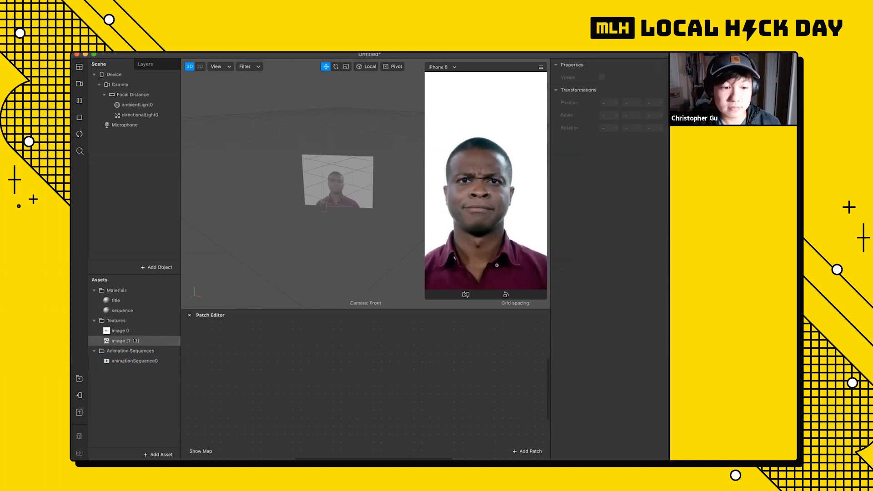
double_click(134, 341)
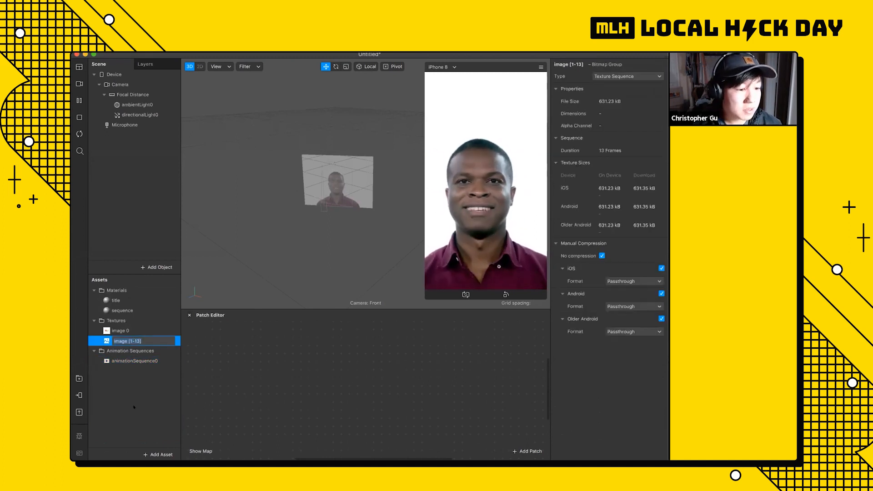
left_click(132, 311)
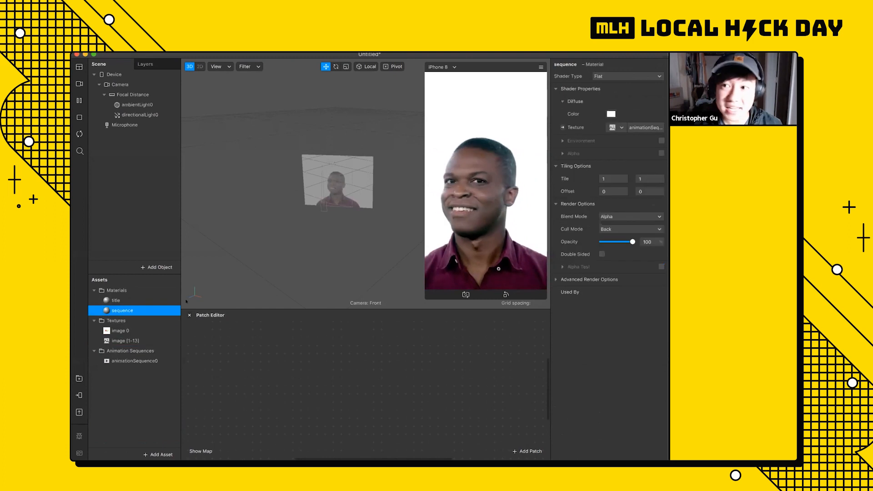
left_click(140, 409)
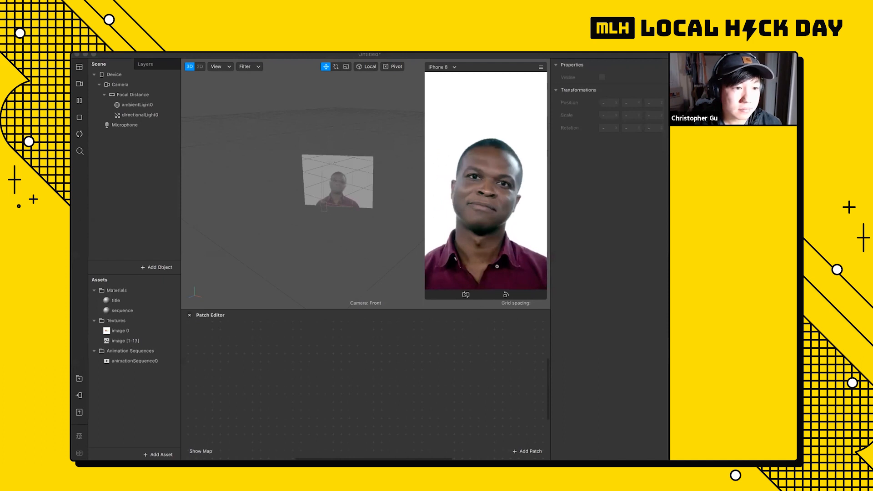
left_click(140, 395)
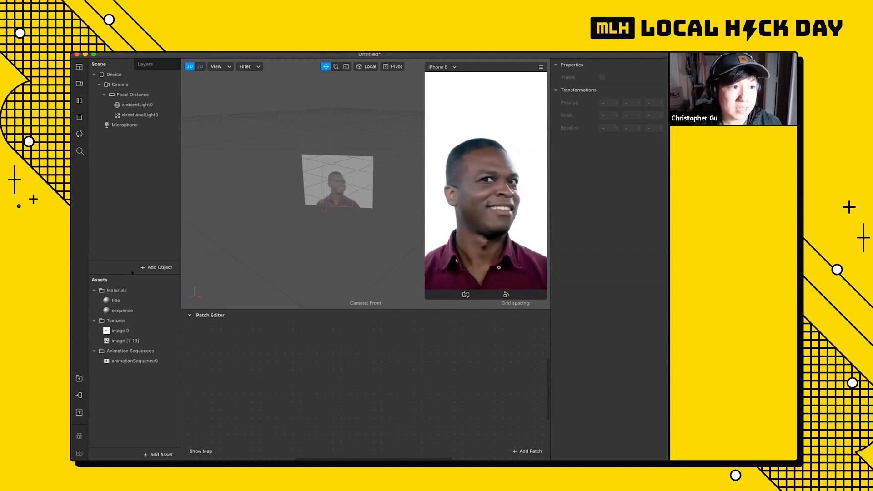
left_click_drag(128, 268, 128, 265)
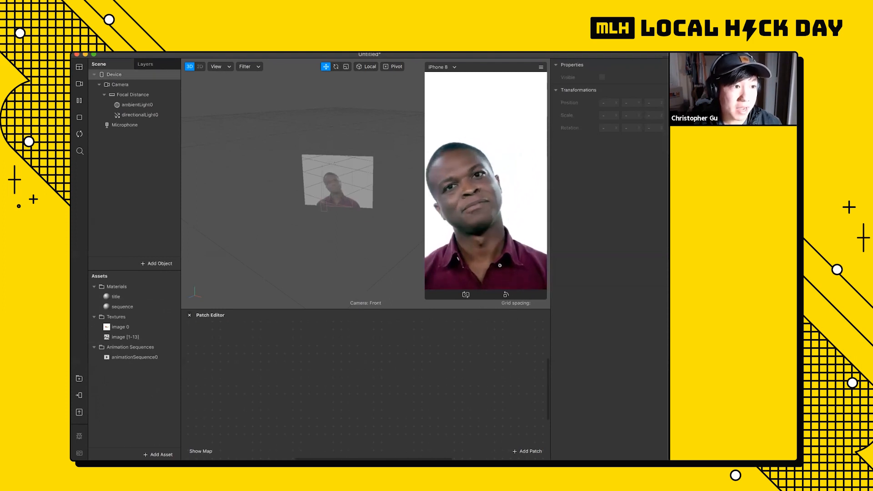
key("super+Tab")
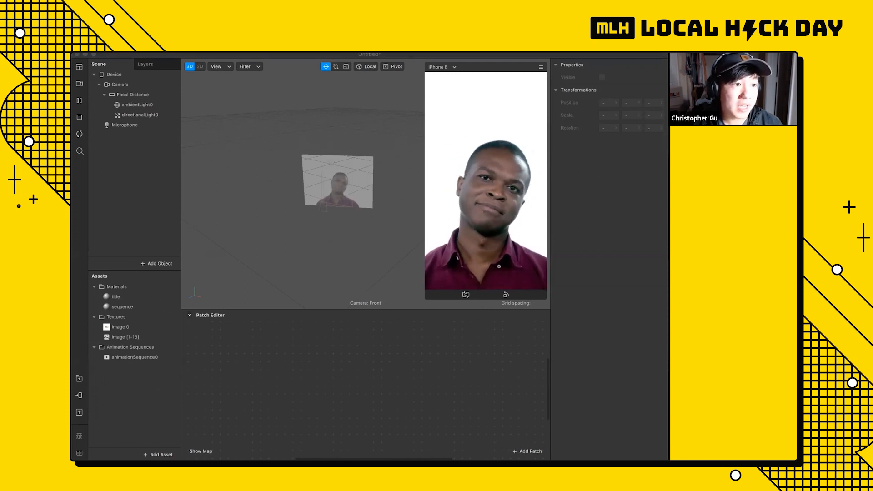
left_click(112, 242)
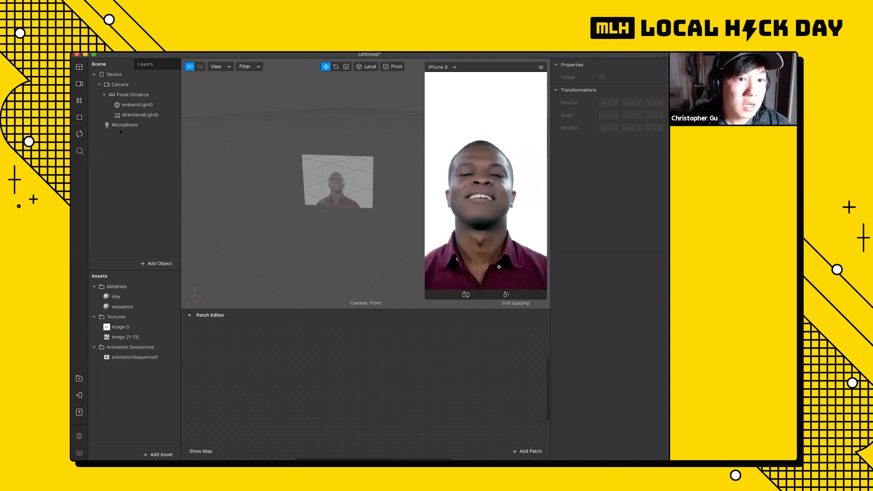
Add a Face Tracker to the scene.
right_click(138, 184)
mouse_move(160, 189)
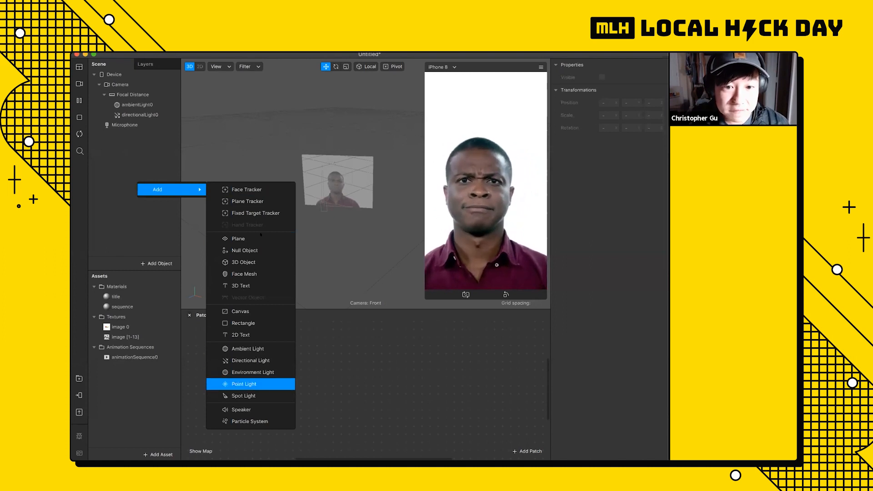
left_click(261, 188)
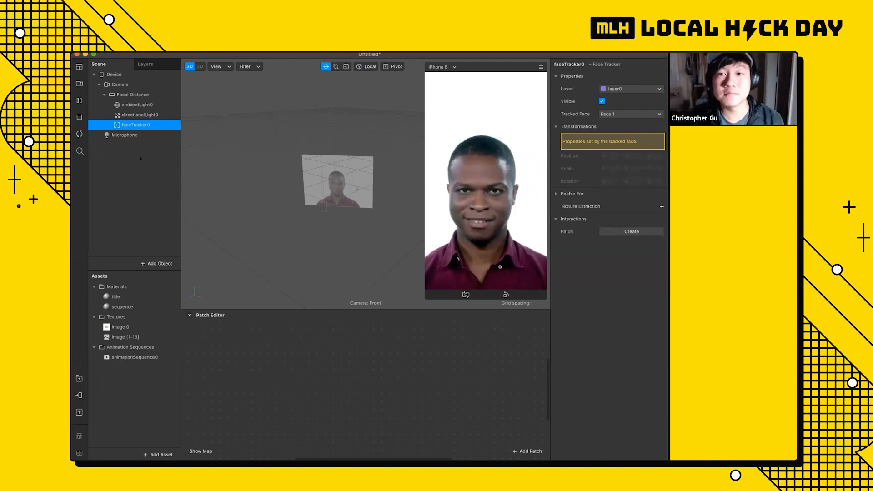
left_click(134, 181)
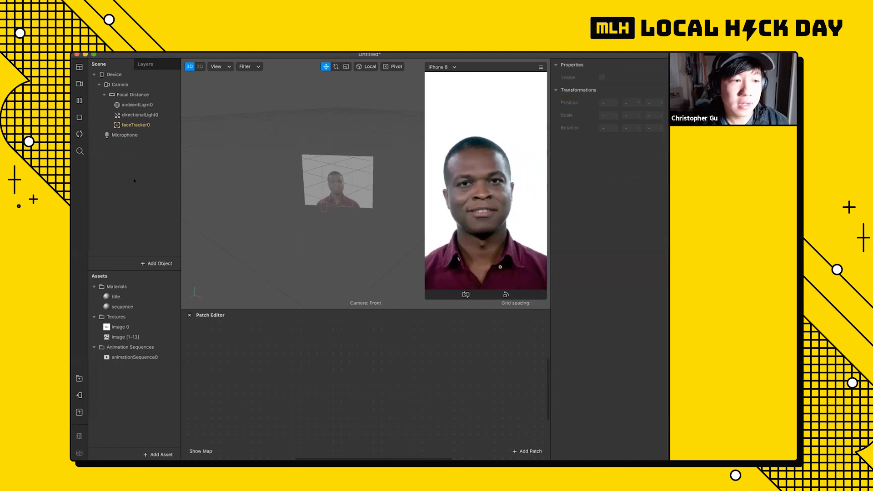
Insert a Canvas object into the scene.
left_click(157, 264)
scroll(87, 182, "down", 5)
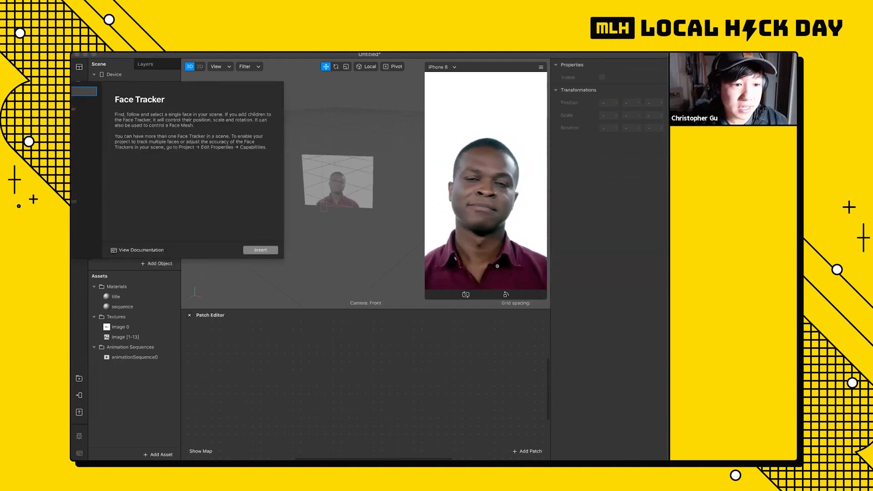
left_click(87, 190)
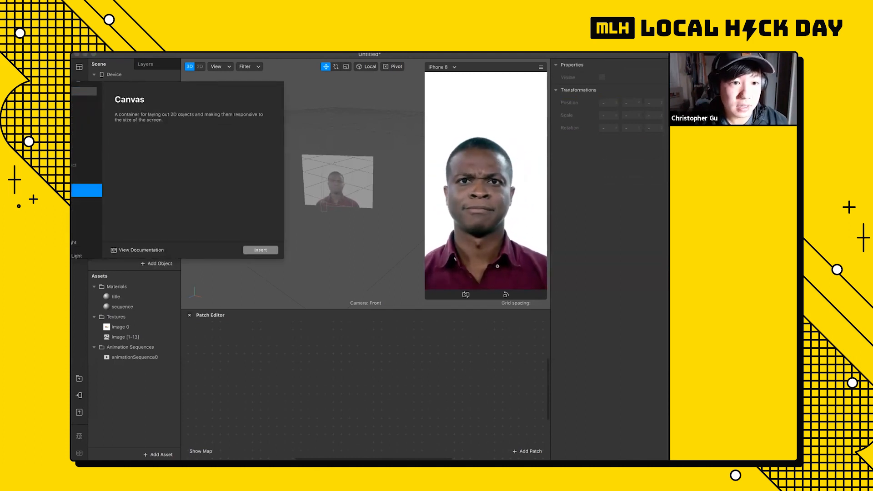
left_click(261, 250)
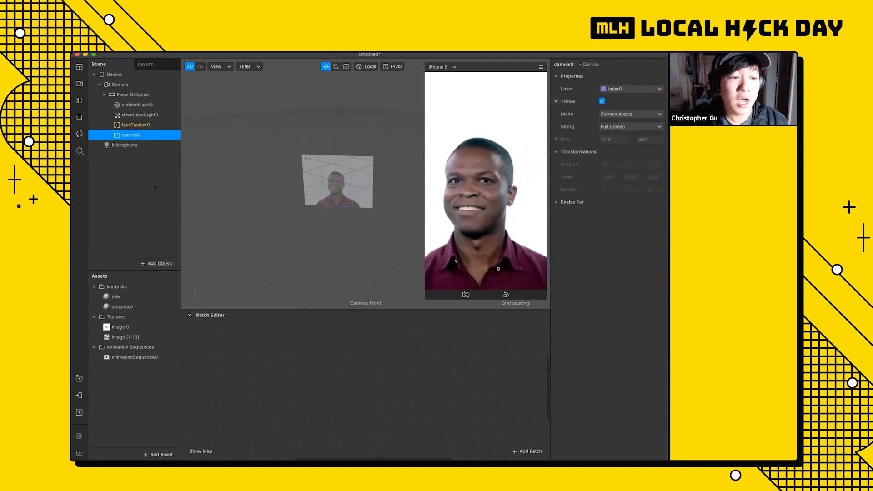
Add a rectangle as a child of the canvas.
right_click(148, 136)
mouse_move(187, 147)
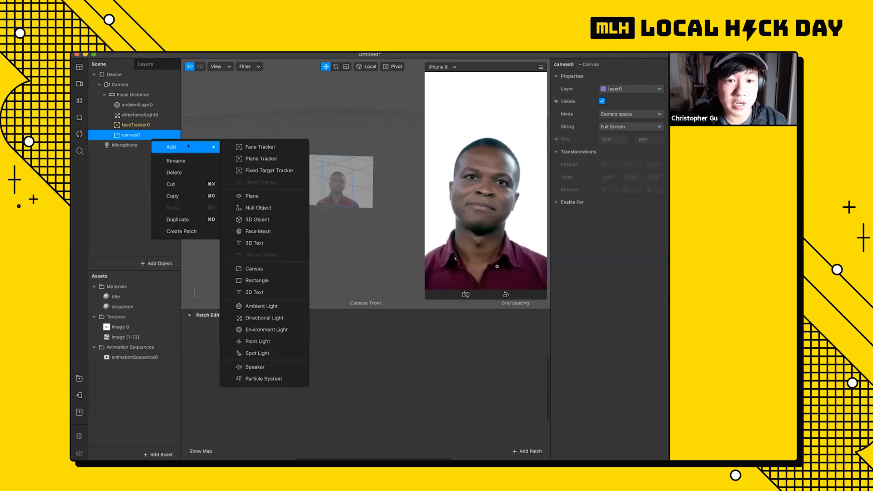
left_click(269, 282)
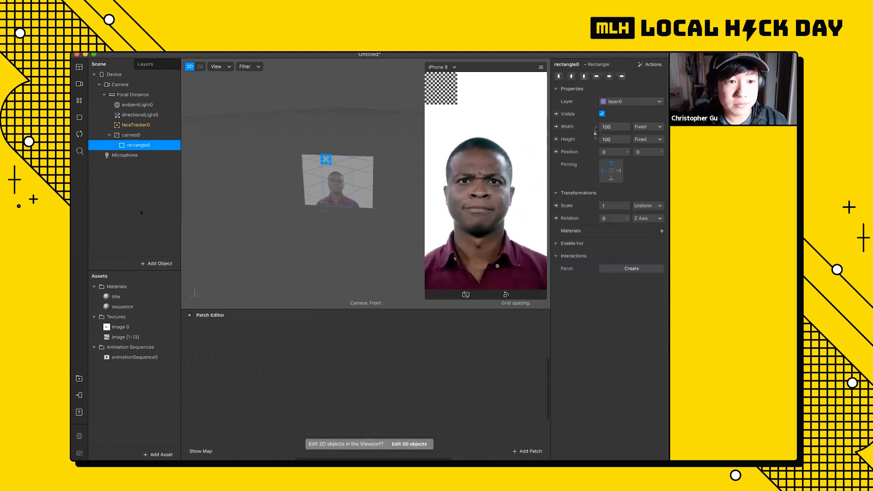
right_click(132, 133)
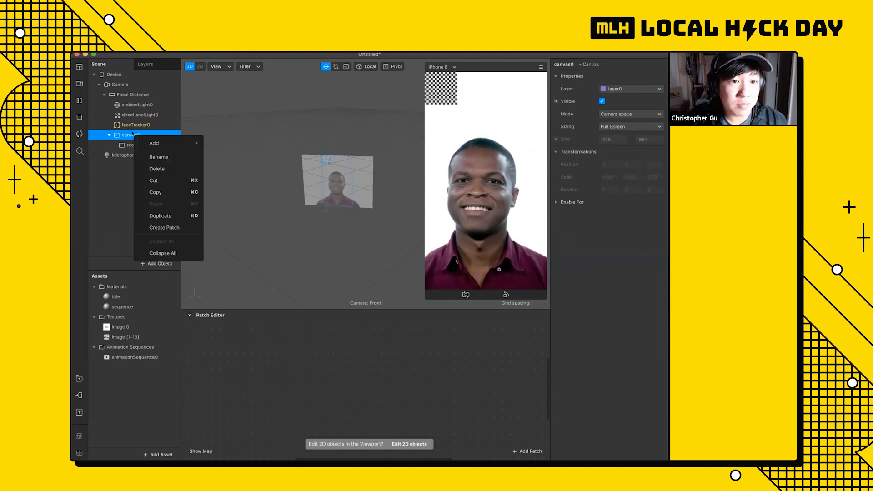
mouse_move(169, 143)
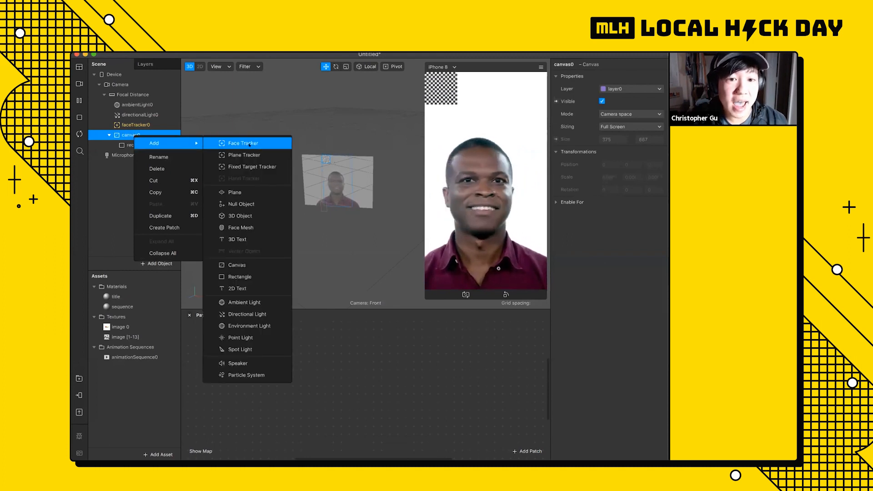
left_click(248, 267)
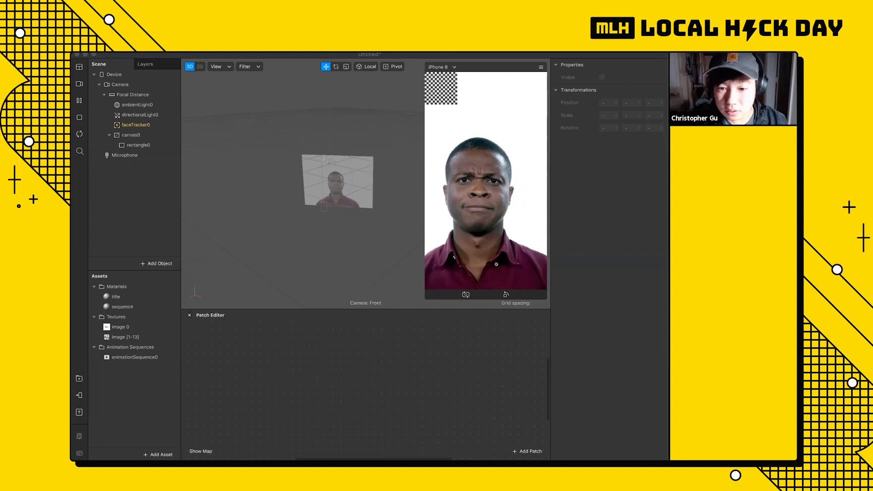
left_click(368, 335)
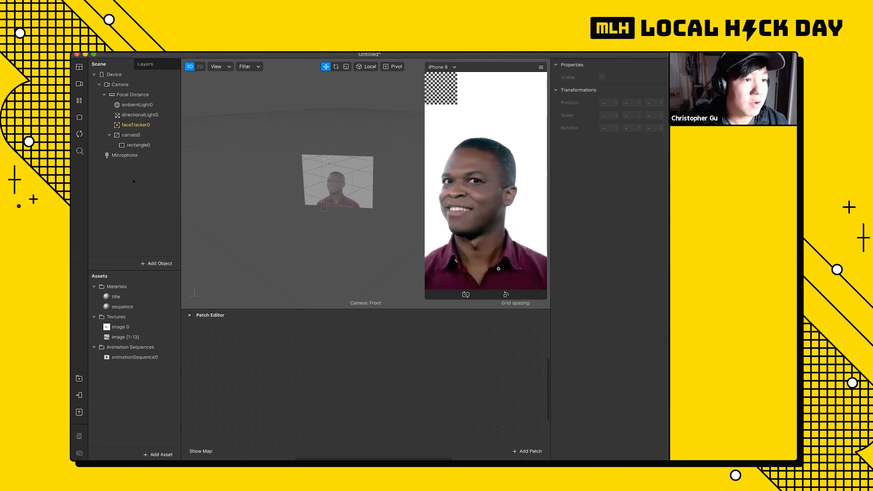
Rename the rectangle inside the canvas as title.
left_click(141, 145)
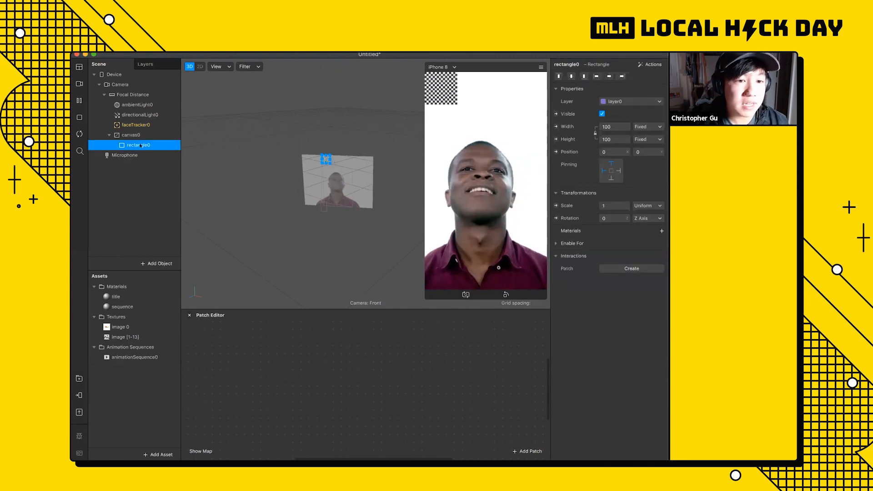
left_click(137, 135)
double_click(141, 146)
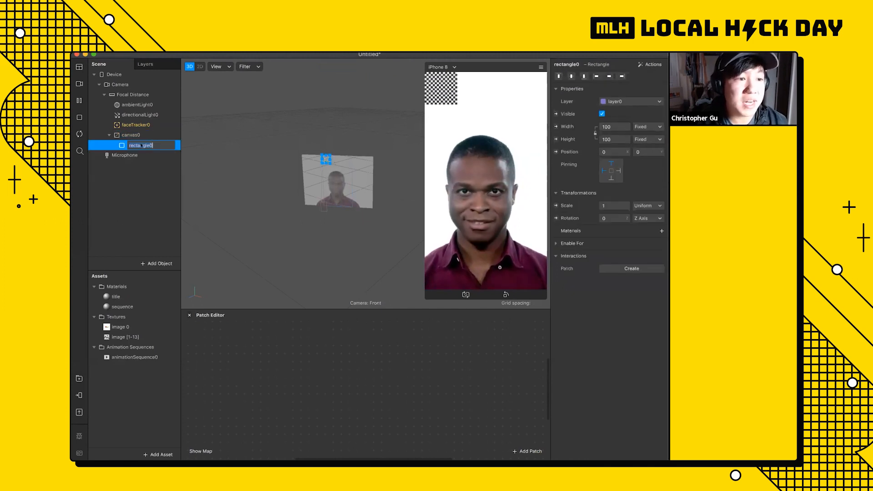
type("title")
key("Return")
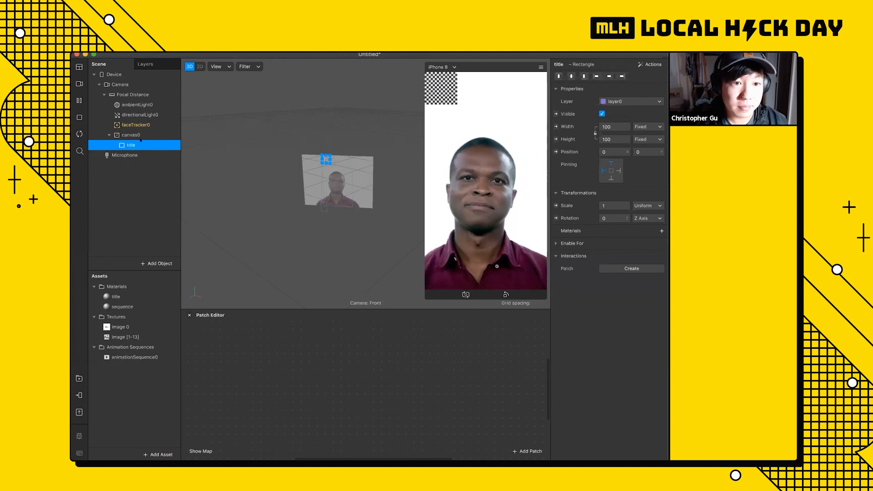
Add a second rectangle to the canvas and name it sequence.
right_click(146, 133)
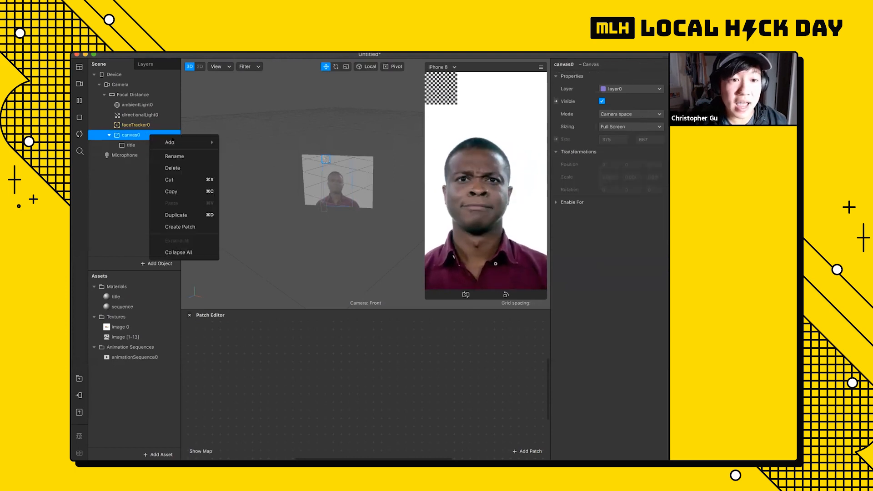
mouse_move(191, 143)
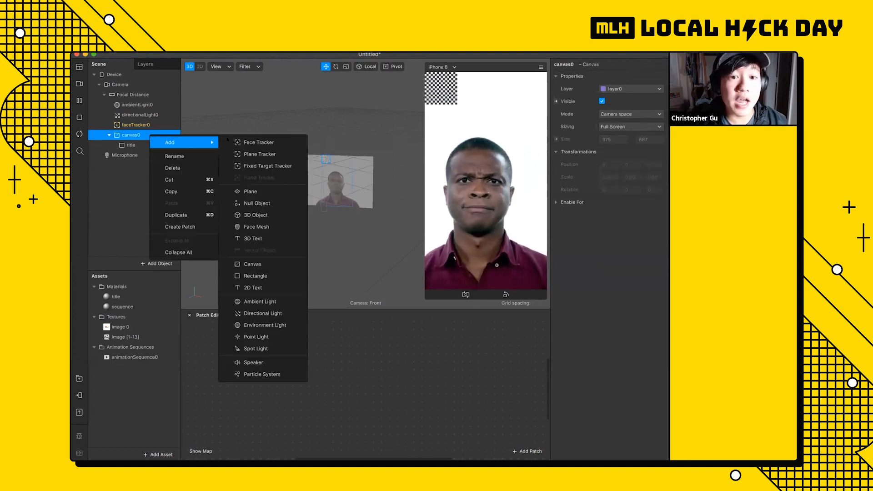
left_click(255, 275)
double_click(153, 155)
type("sequence")
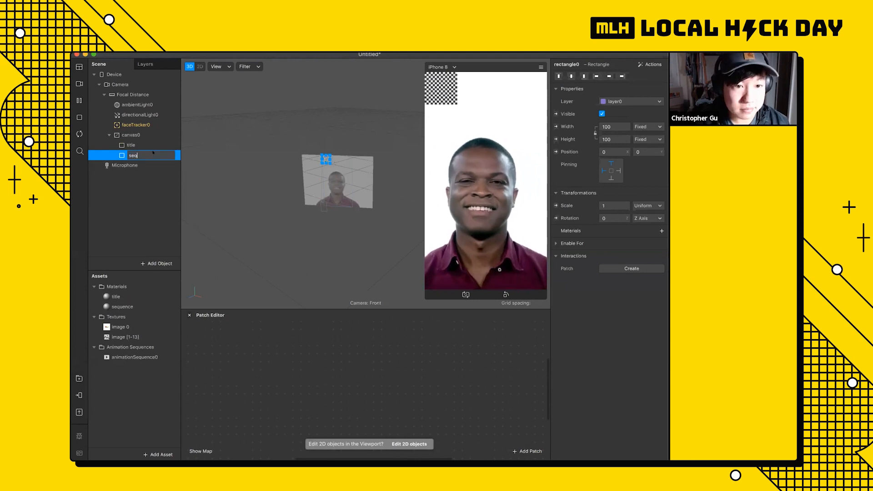
key("Return")
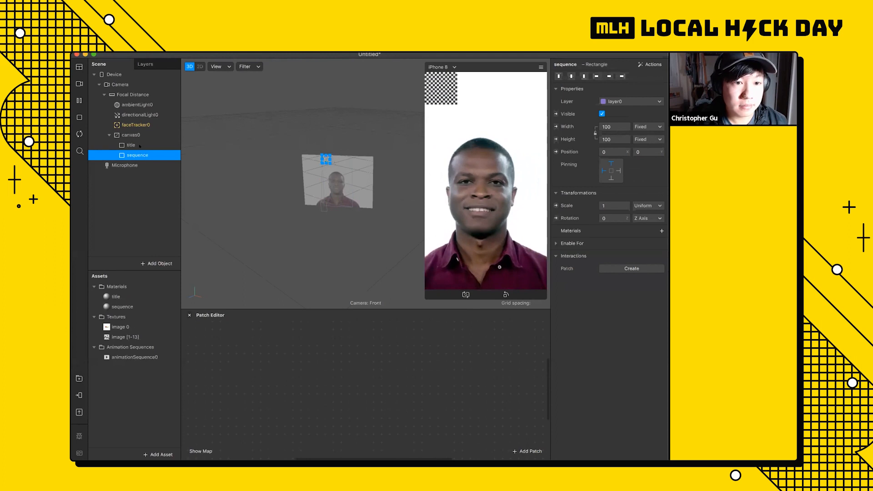
Assign the title material to the title rectangle and the sequence material to the sequence rectangle.
left_click(141, 146)
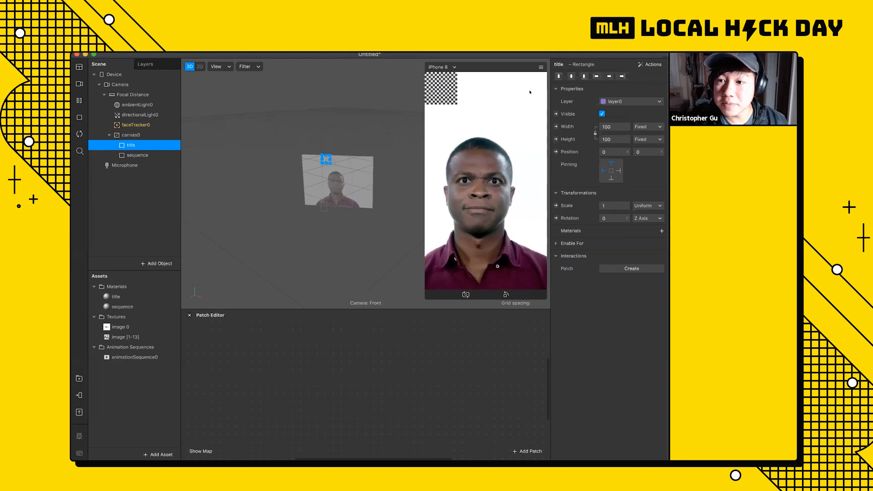
left_click(661, 231)
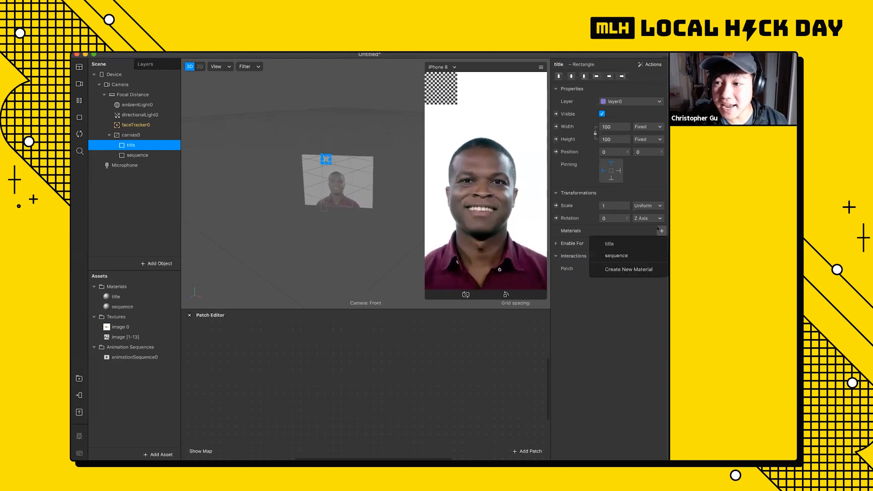
left_click(637, 243)
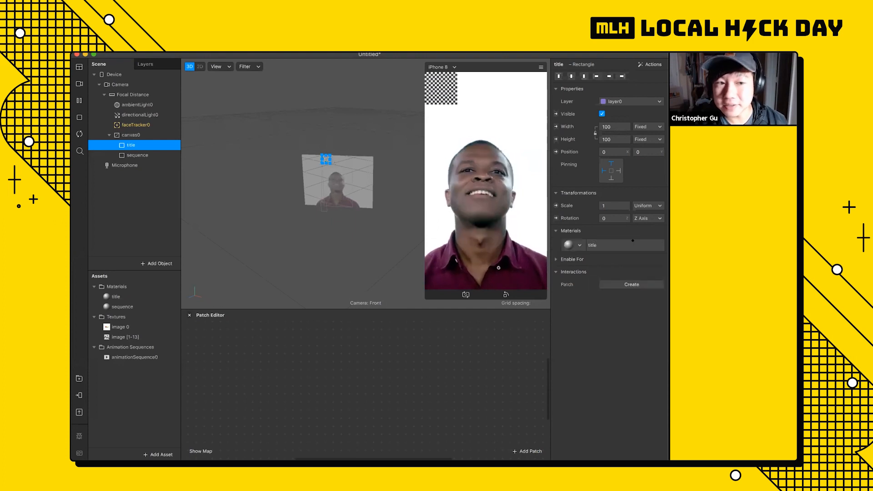
left_click(138, 155)
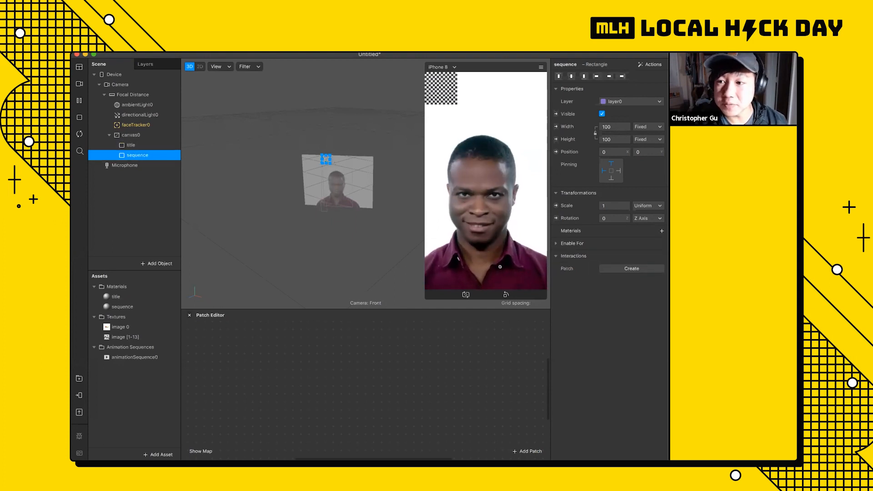
left_click(662, 231)
left_click(609, 255)
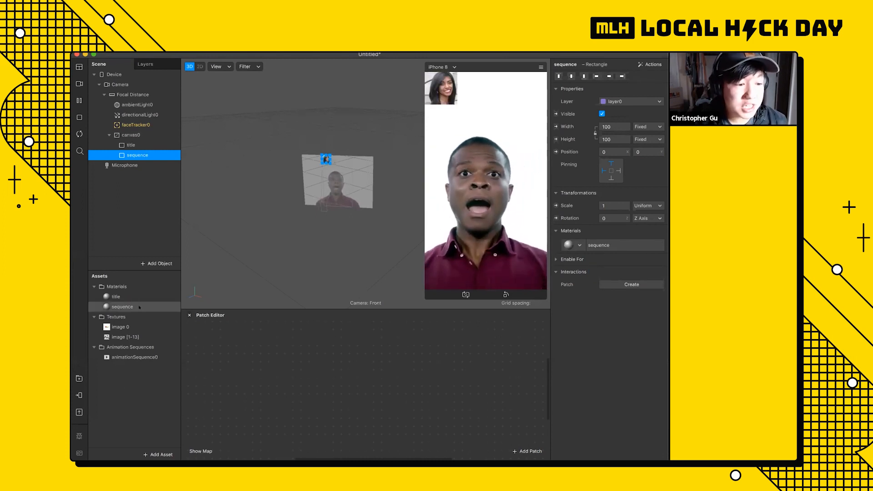
Check which texture the sequence material uses and which texture group feeds the animation sequence.
left_click(123, 307)
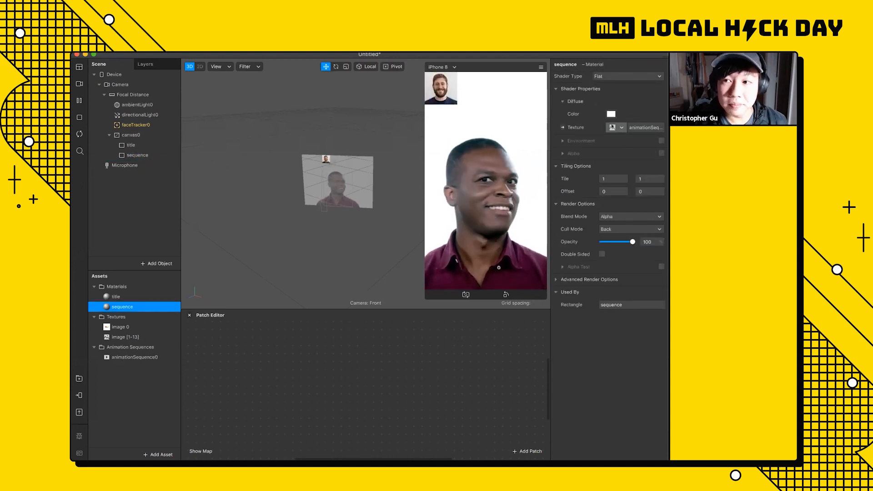
left_click(619, 127)
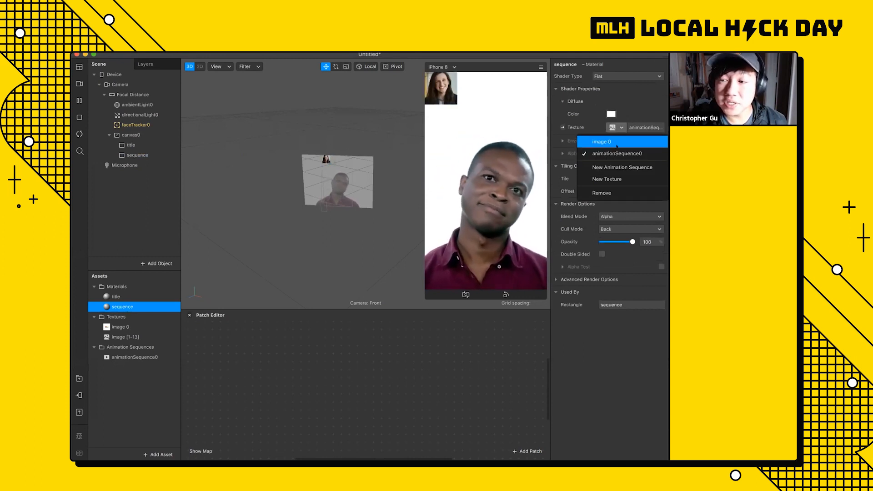
left_click(125, 337)
left_click(139, 356)
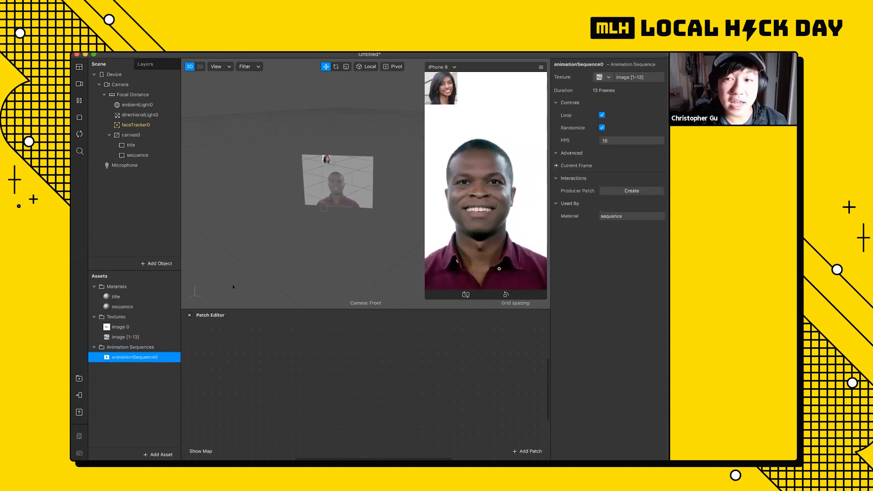
left_click(605, 77)
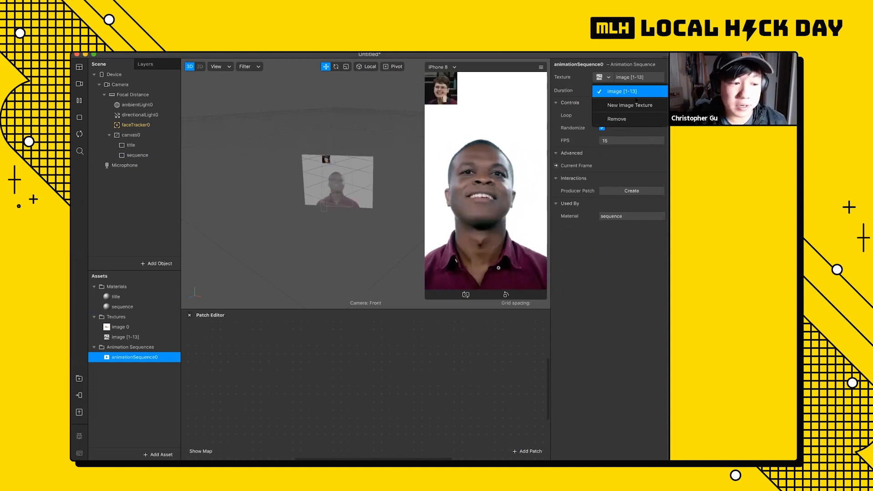
left_click(599, 287)
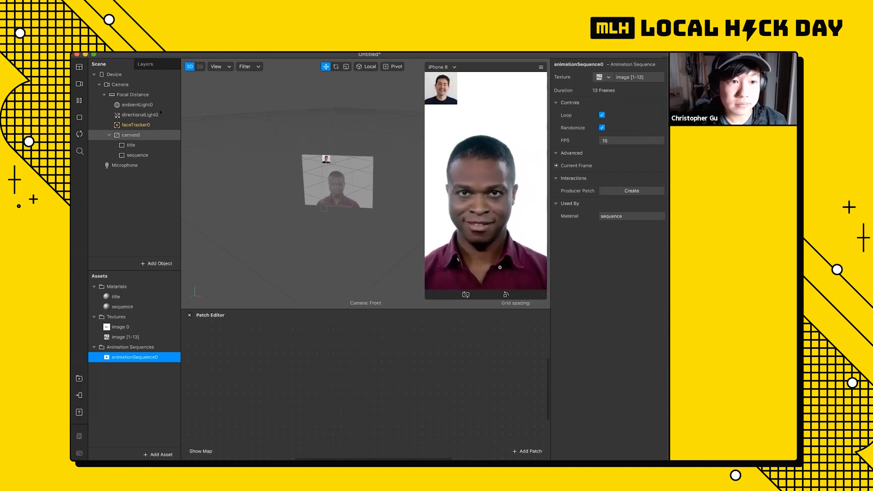
Compare the properties and assigned materials of the title and sequence rectangles.
left_click(152, 135)
left_click(148, 145)
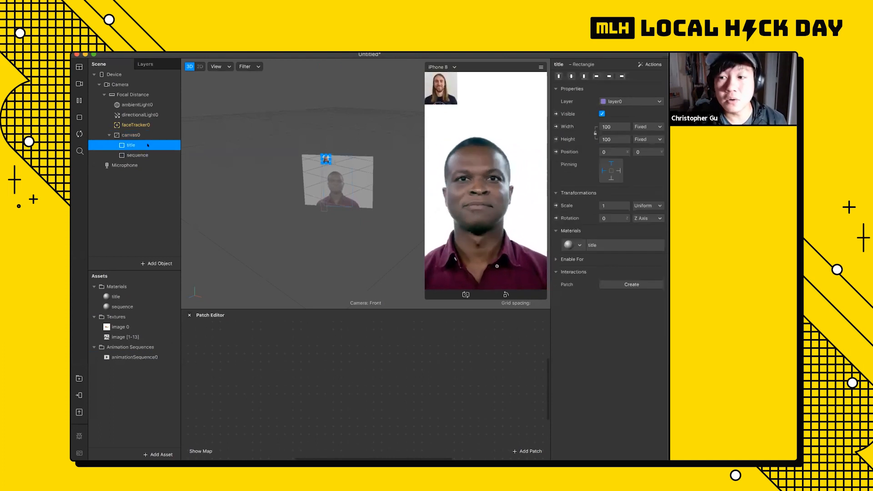
left_click(140, 155)
left_click(140, 145)
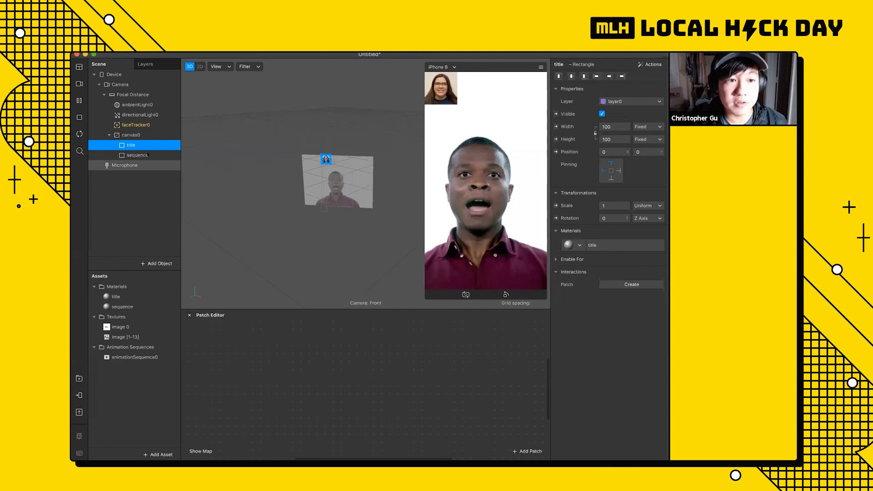
left_click(138, 155)
left_click(140, 145)
left_click(138, 155)
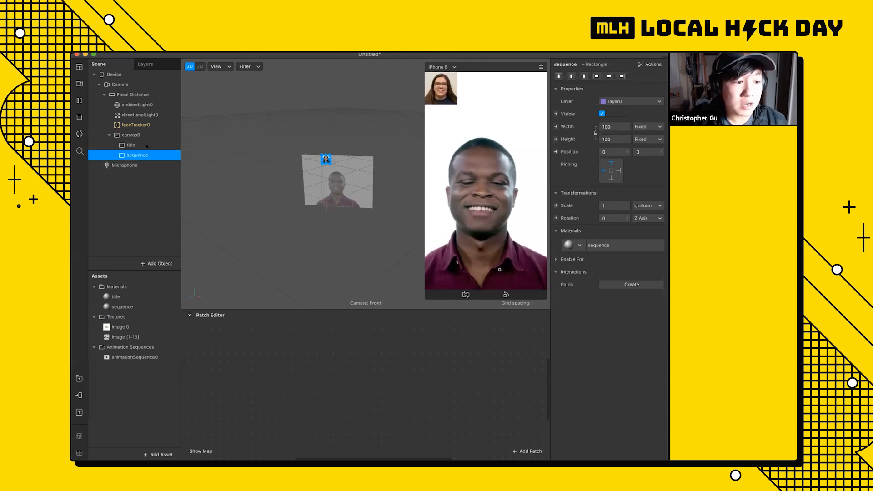
Remove the title material from the title rectangle and assign the same material again.
left_click(147, 145)
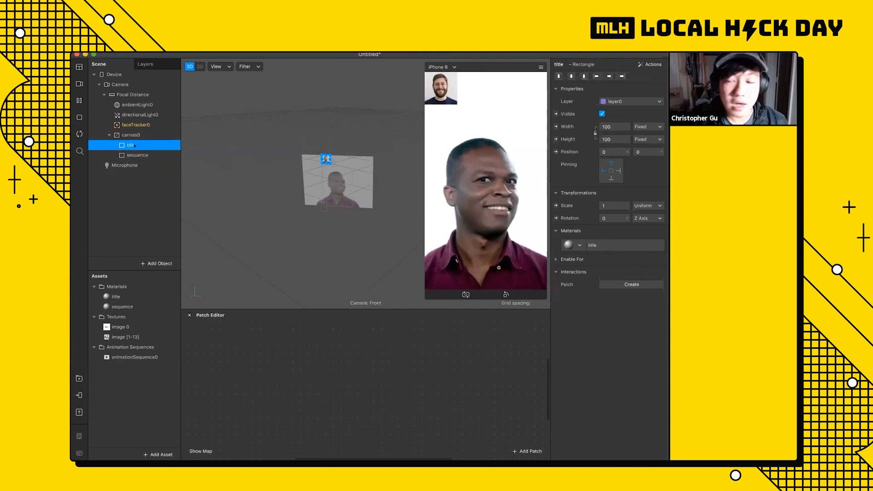
left_click(580, 245)
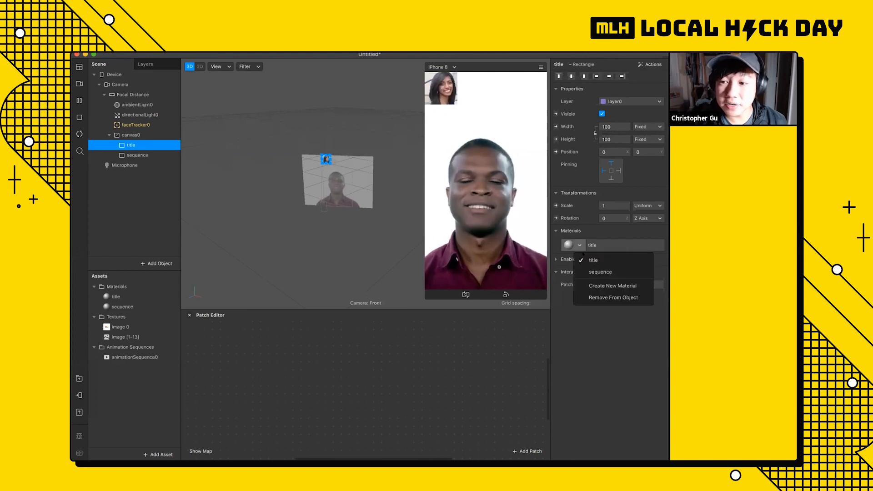
left_click(600, 297)
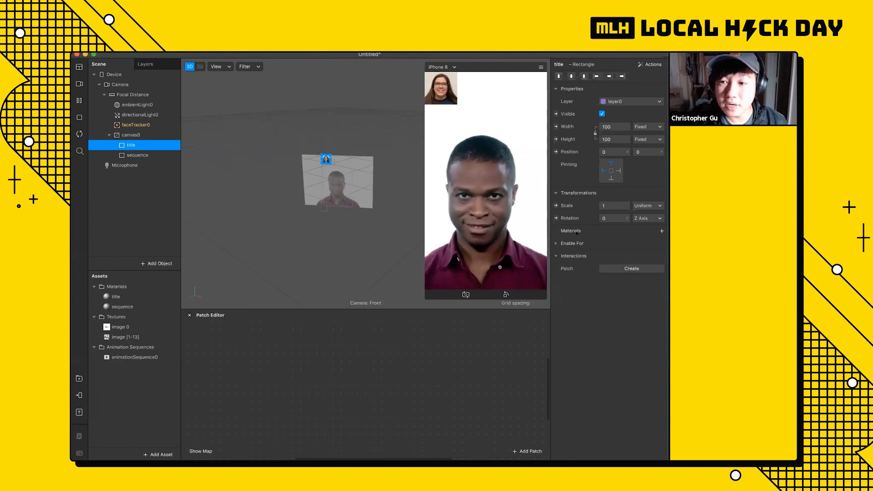
left_click(661, 230)
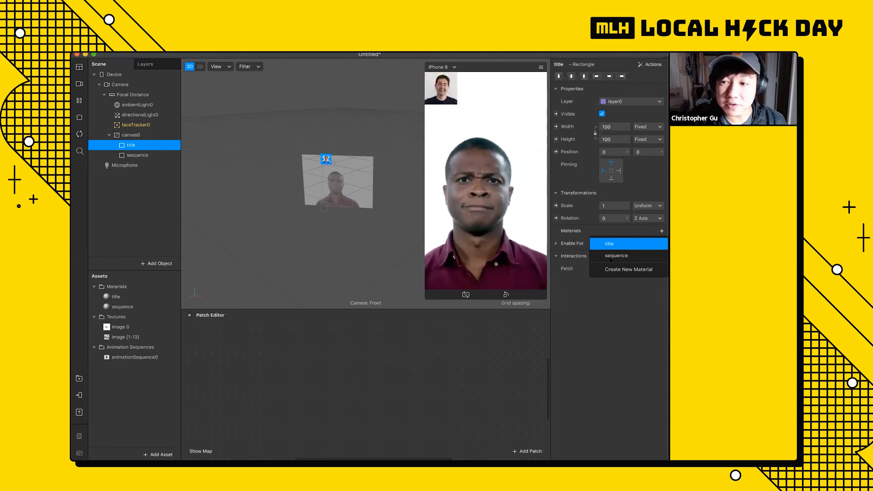
left_click(612, 243)
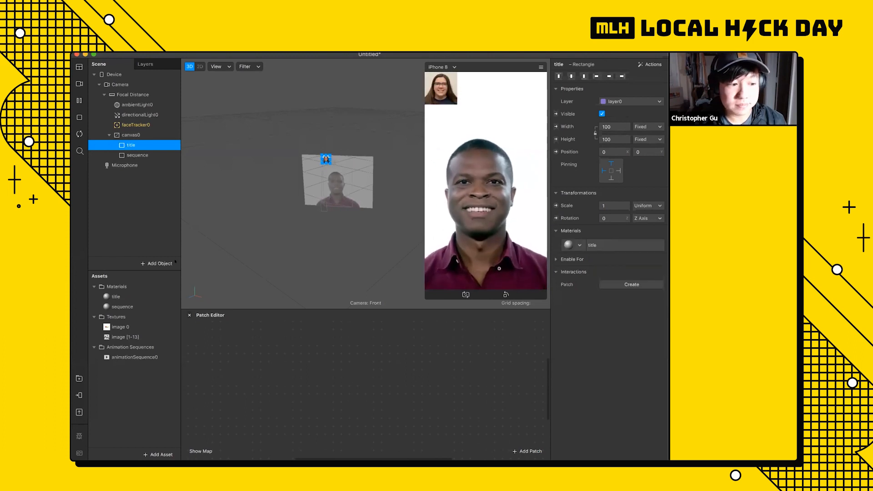
left_click(141, 155)
left_click(139, 145)
left_click(146, 154)
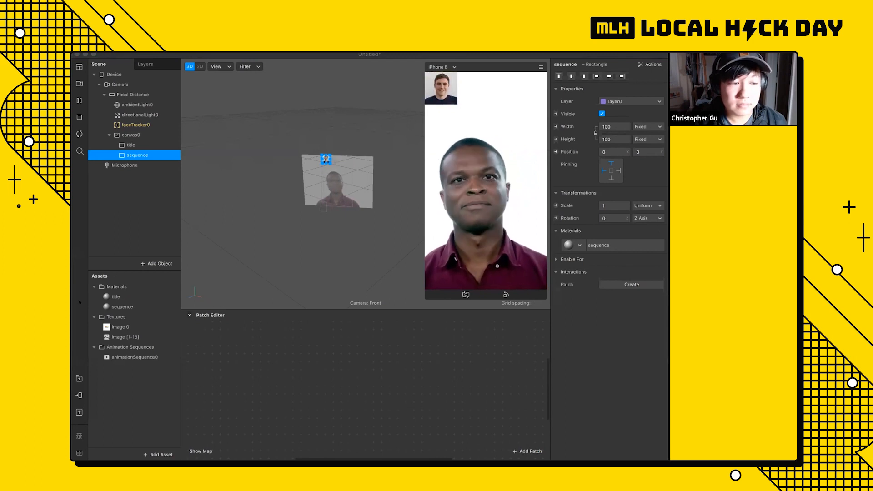
left_click(254, 107)
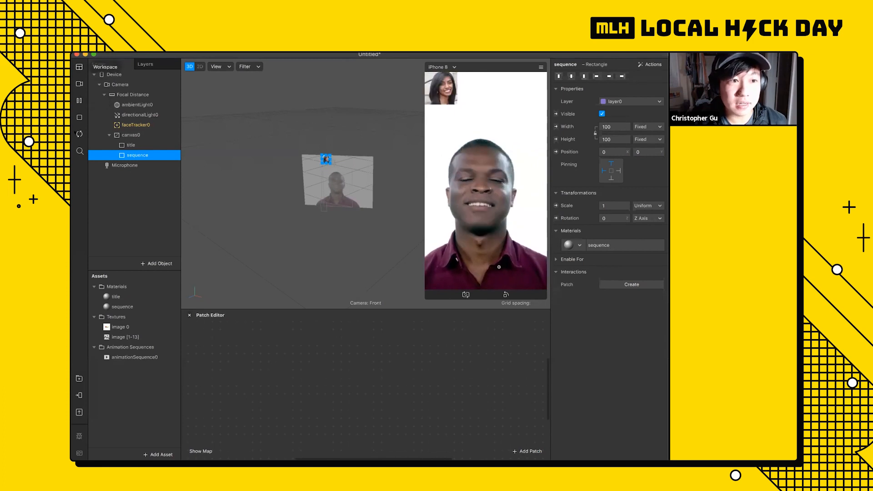
Pause the preview playback and select the title rectangle.
left_click(79, 100)
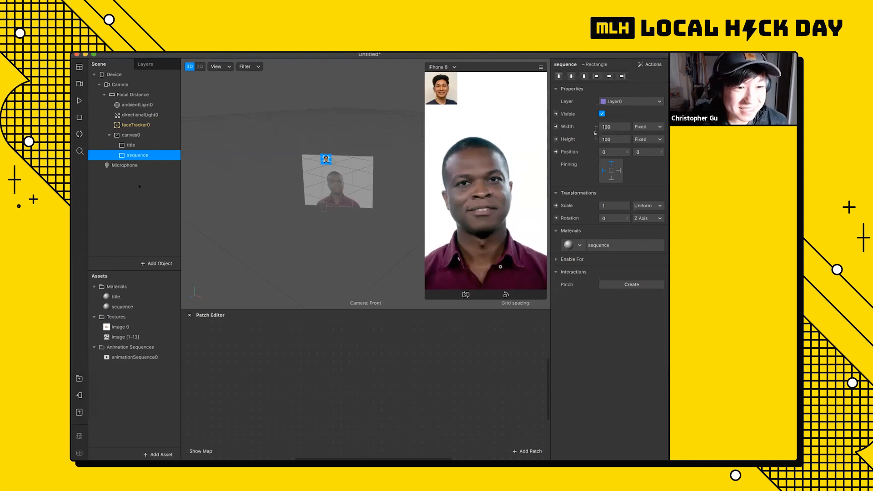
left_click(137, 145)
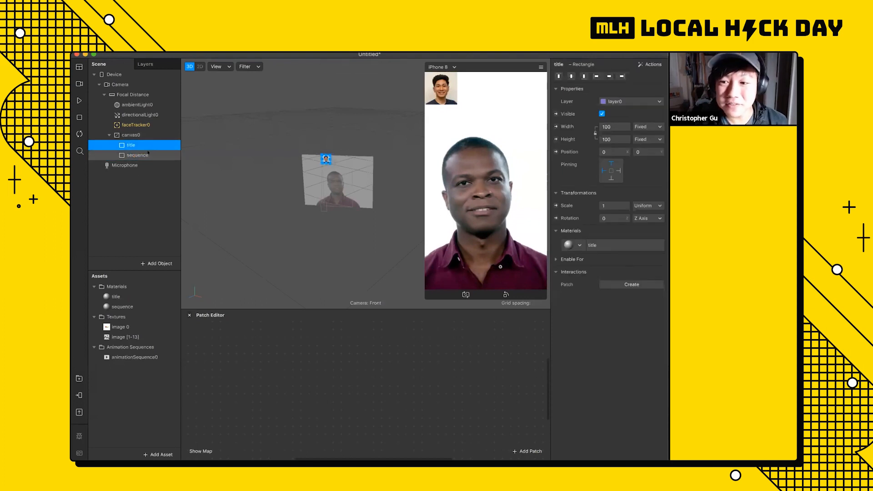
Set the uniform scale of both the title rectangle and the sequence rectangle to 2.
left_click(148, 153)
left_click(147, 143)
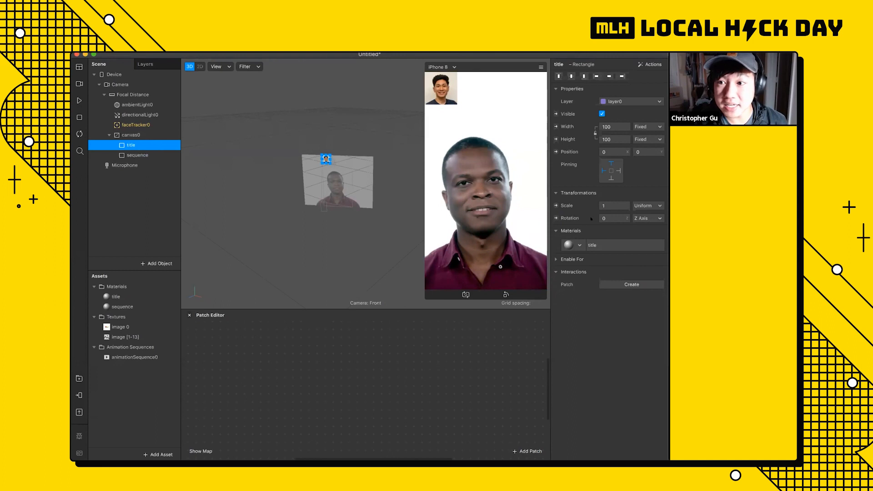
left_click(604, 205)
type("2")
key("Return")
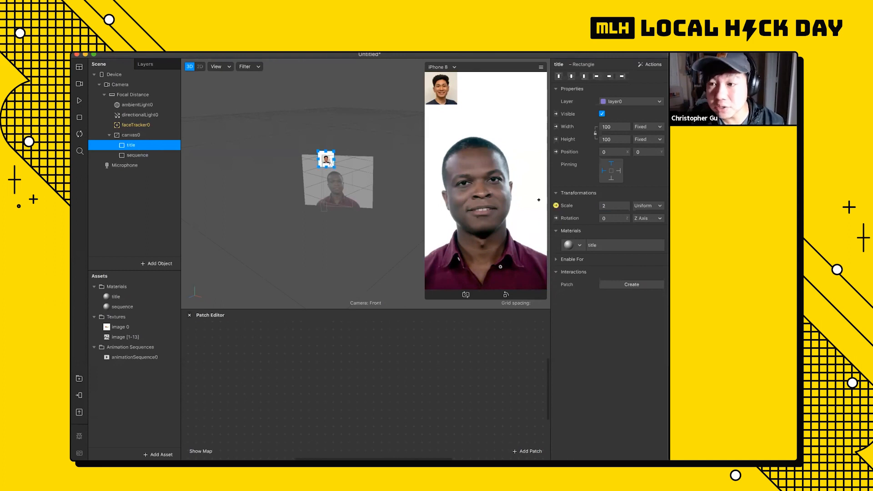
left_click(139, 155)
left_click(608, 206)
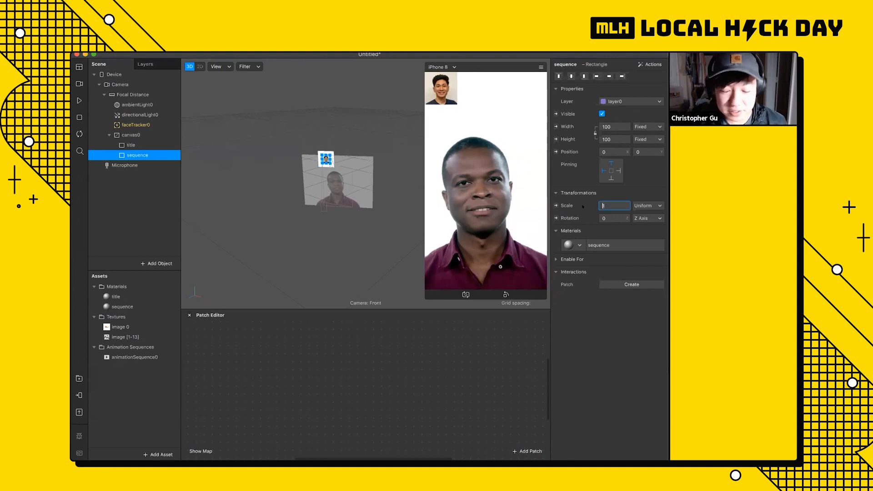
type("2")
key("Return")
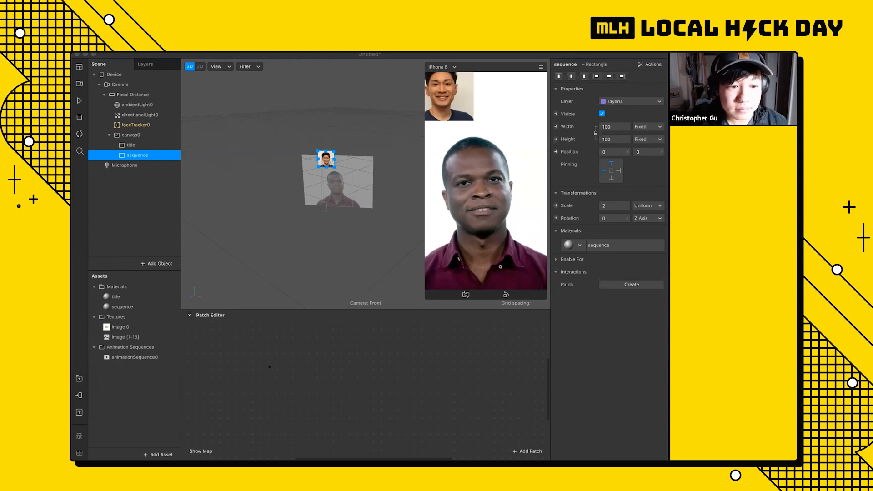
Add the face tracker to the patch graph and arrange the Face Finder, Face Select and faceTracker0 patches in a row.
left_click(147, 132)
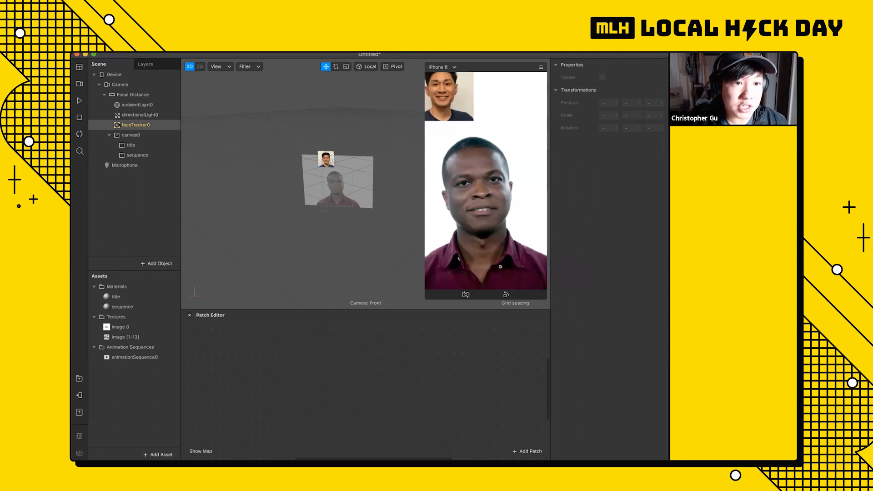
left_click(136, 124)
left_click_drag(241, 266, 241, 362)
left_click(296, 402)
scroll(296, 401, "right", 1)
key("super+a")
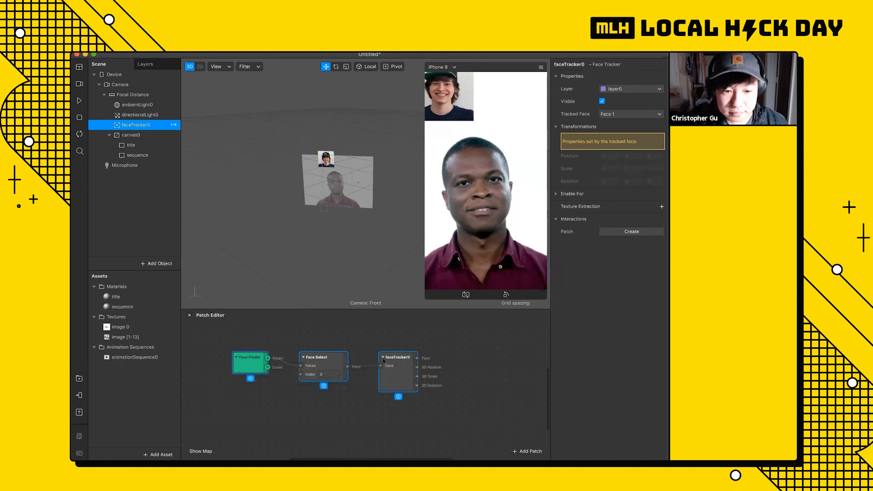
scroll(364, 382, "right", 1)
left_click(354, 396)
left_click_drag(303, 349, 301, 349)
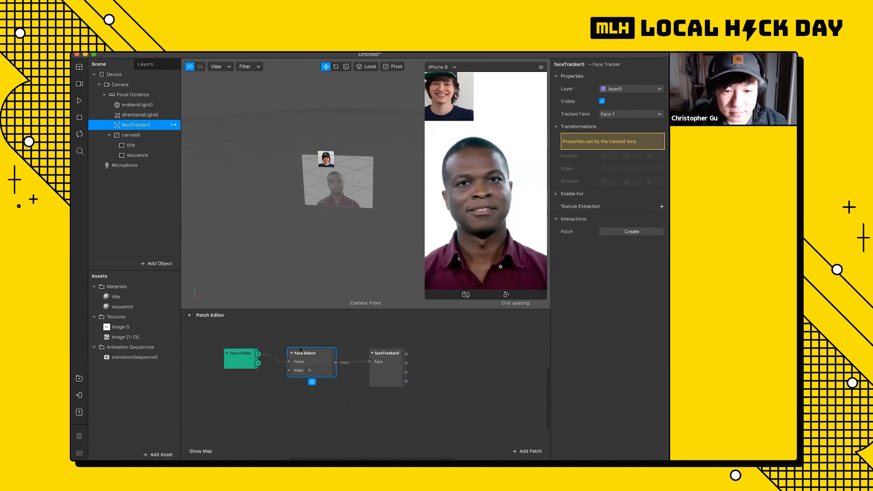
scroll(369, 353, "right", 1)
left_click_drag(365, 354, 355, 354)
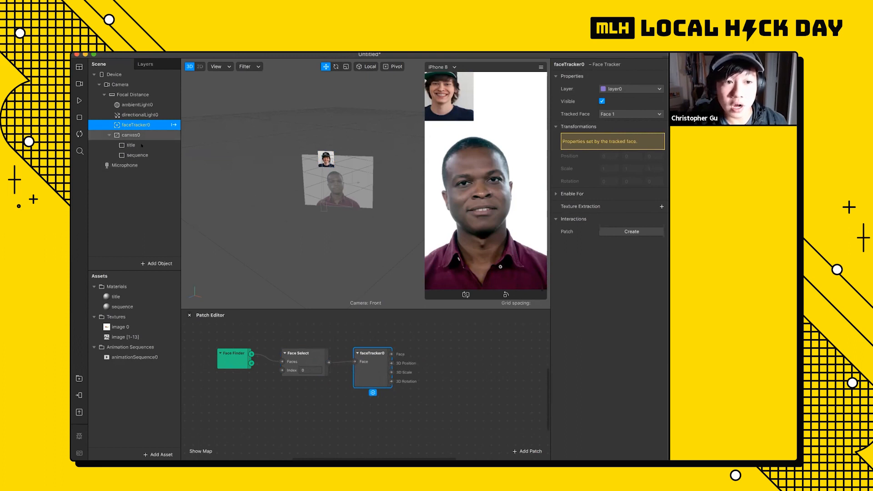
left_click(437, 354)
scroll(436, 355, "right", 4)
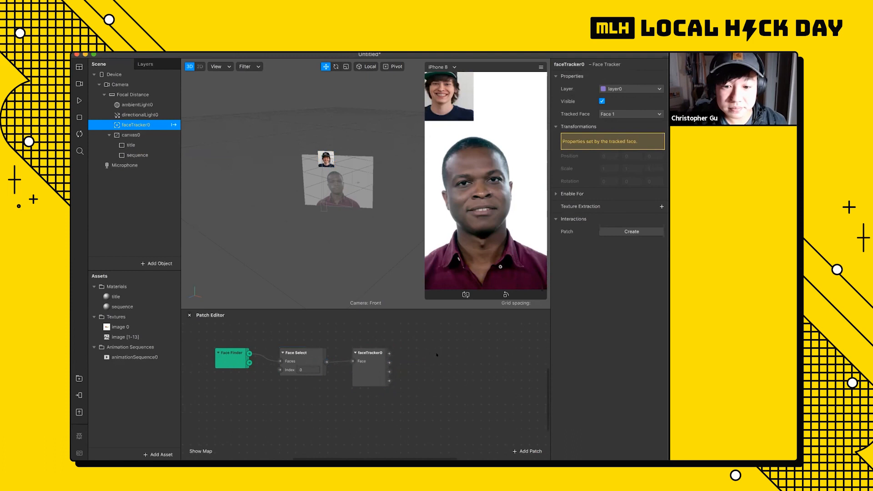
scroll(437, 355, "left", 3)
left_click_drag(208, 372, 416, 341)
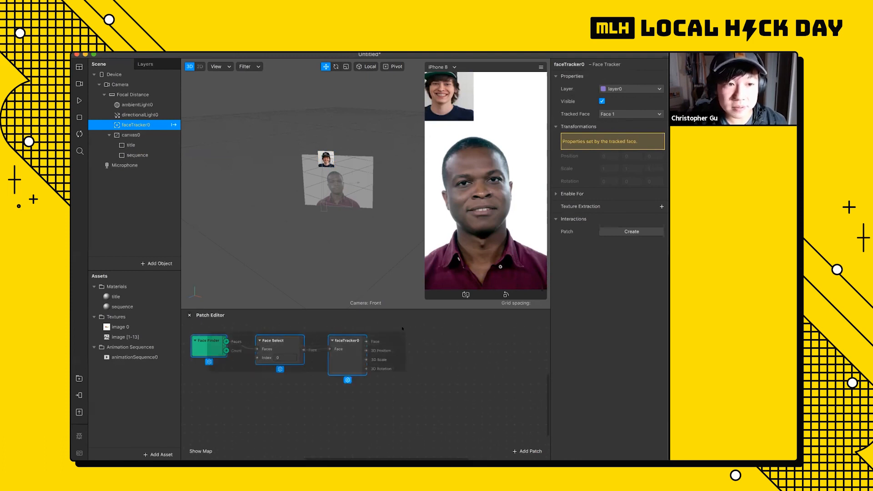
left_click(322, 333)
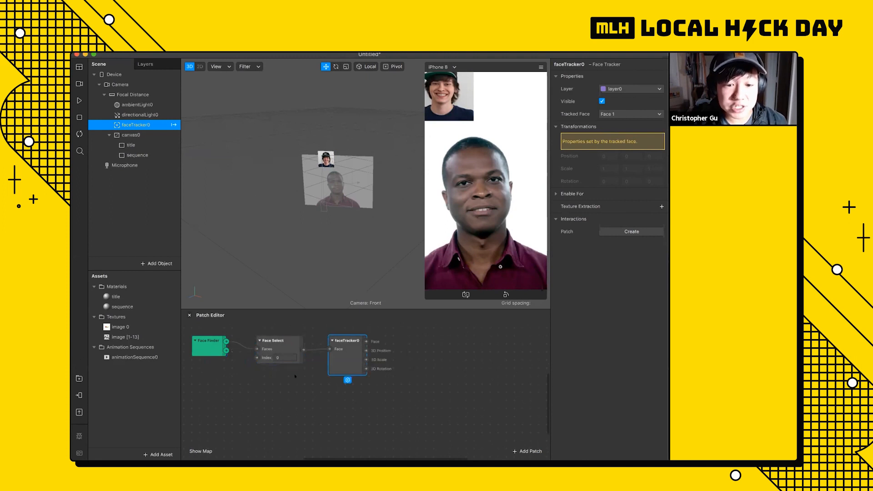
scroll(364, 369, "right", 1)
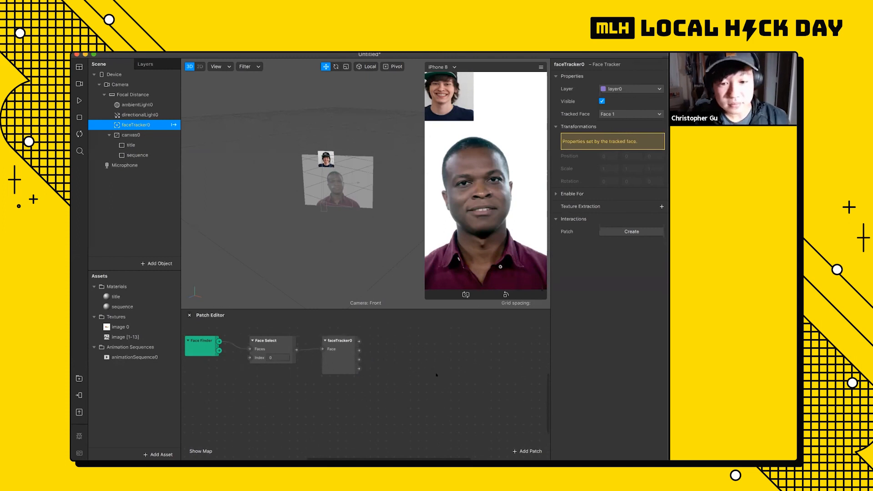
scroll(383, 356, "left", 2)
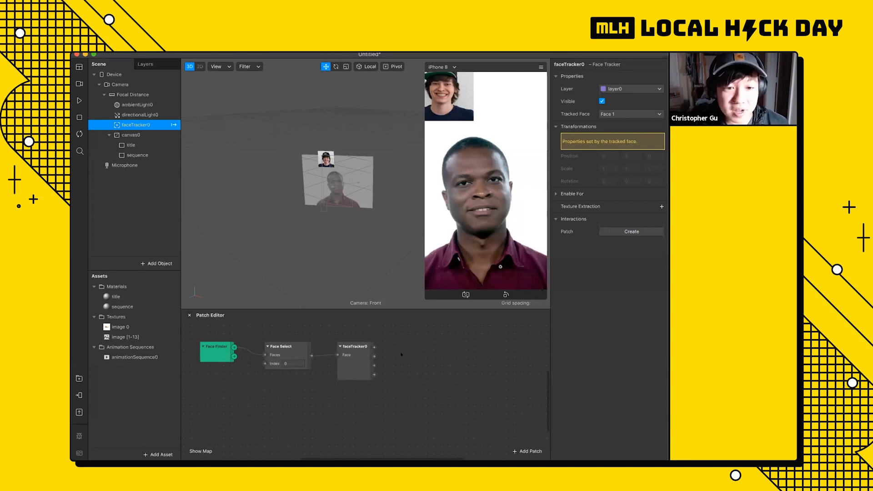
Add an Unpack patch beside the face tracker patch and connect the tracker's 3D Position output to its Value input.
left_click(523, 450)
key("Escape")
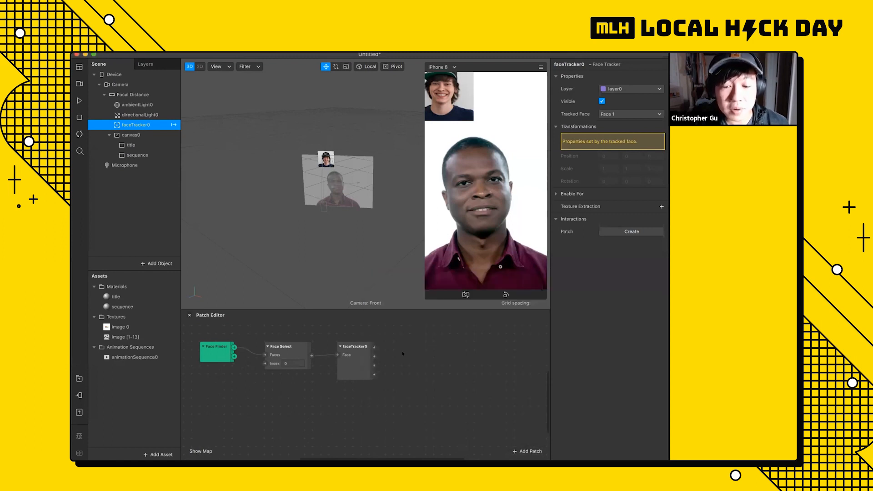
double_click(402, 354)
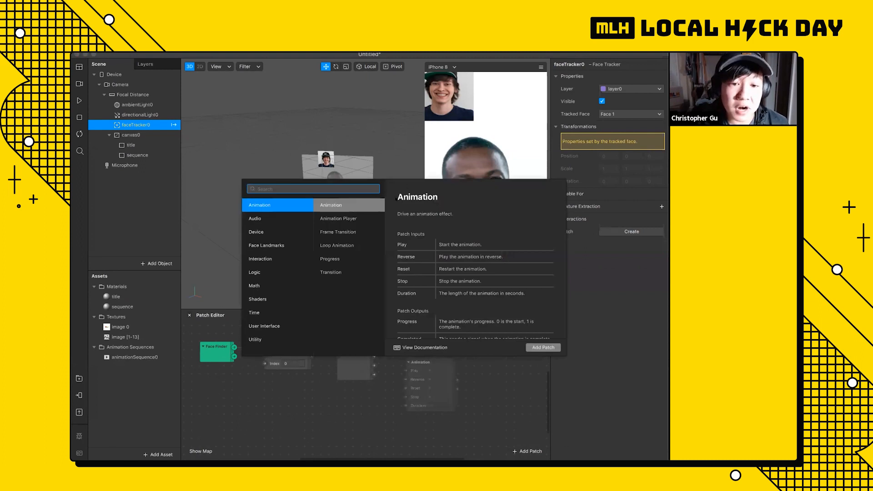
type("unpack")
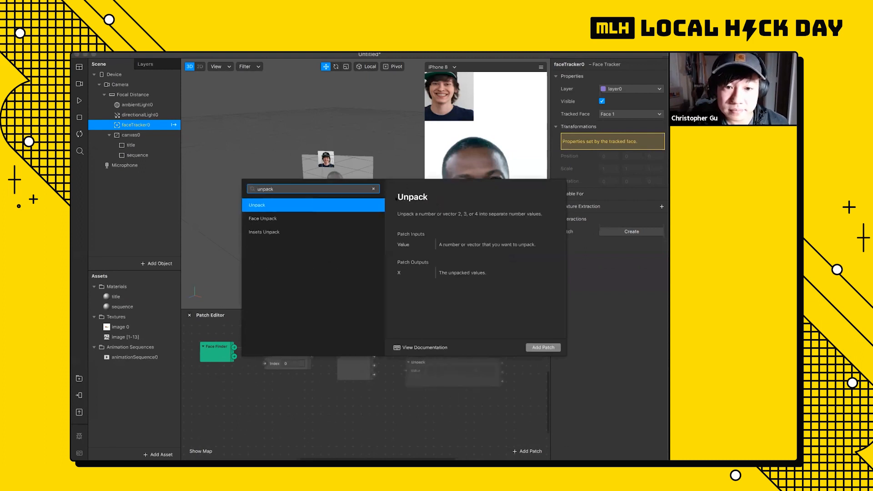
key("Return")
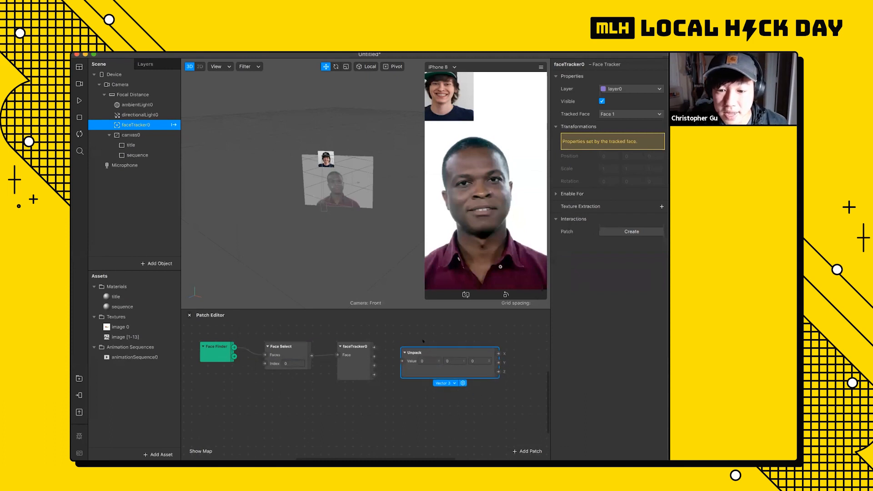
left_click_drag(374, 356, 402, 355)
scroll(422, 386, "right", 3)
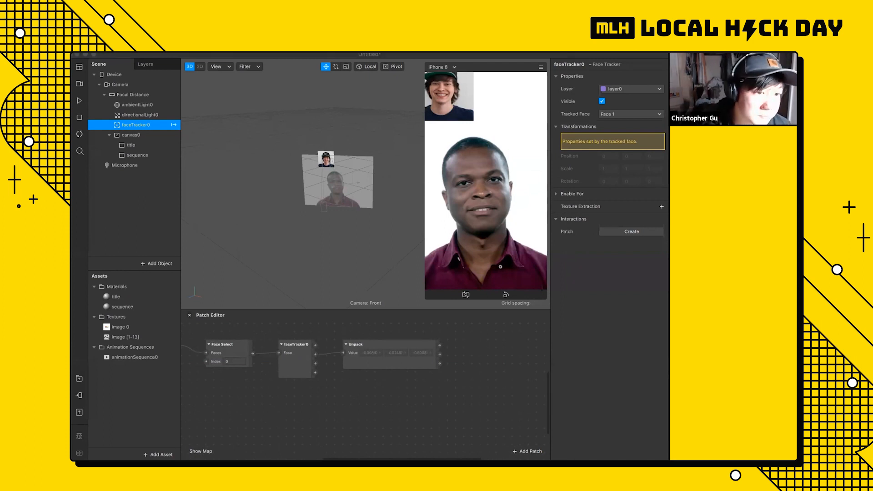
Add a Multiply patch and place it beside the Unpack patch.
scroll(455, 368, "right", 4)
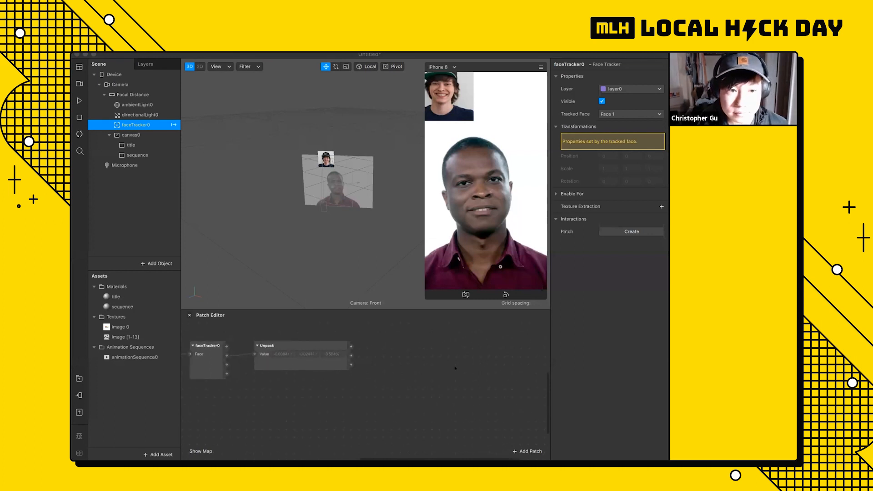
left_click(429, 367)
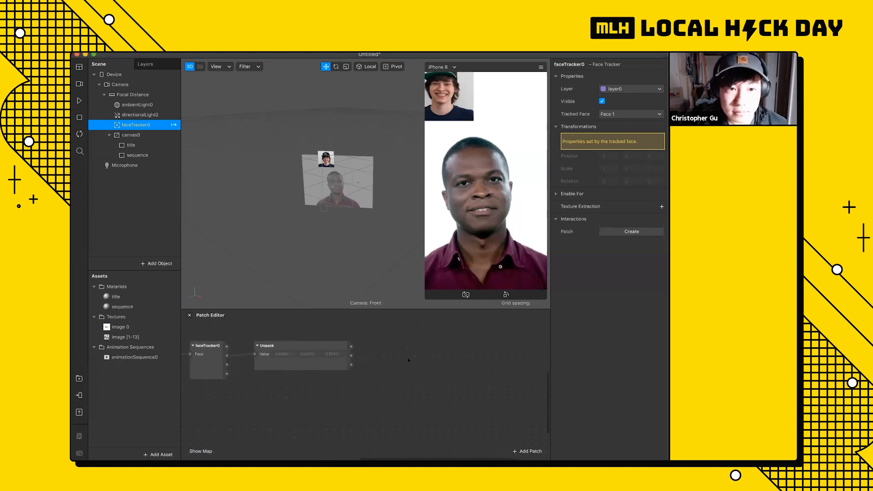
right_click(396, 349)
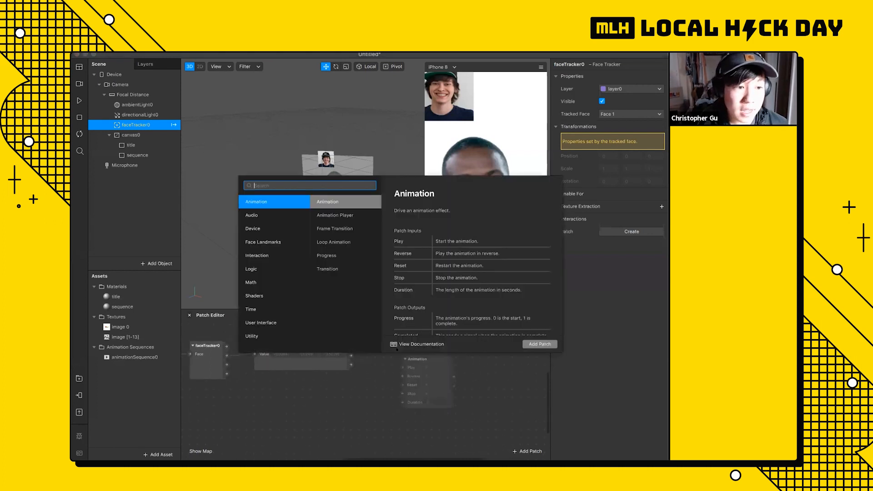
type("mult")
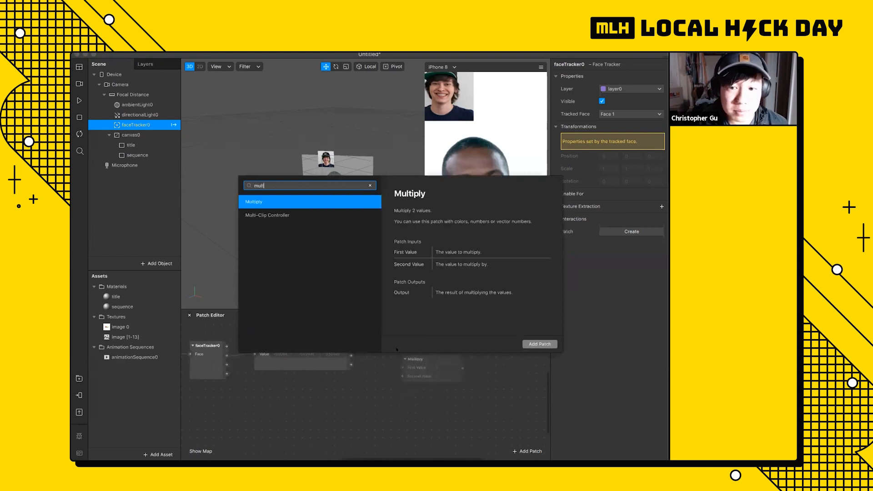
key("Return")
left_click_drag(422, 360, 395, 345)
scroll(394, 340, "right", 2)
scroll(394, 341, "right", 2)
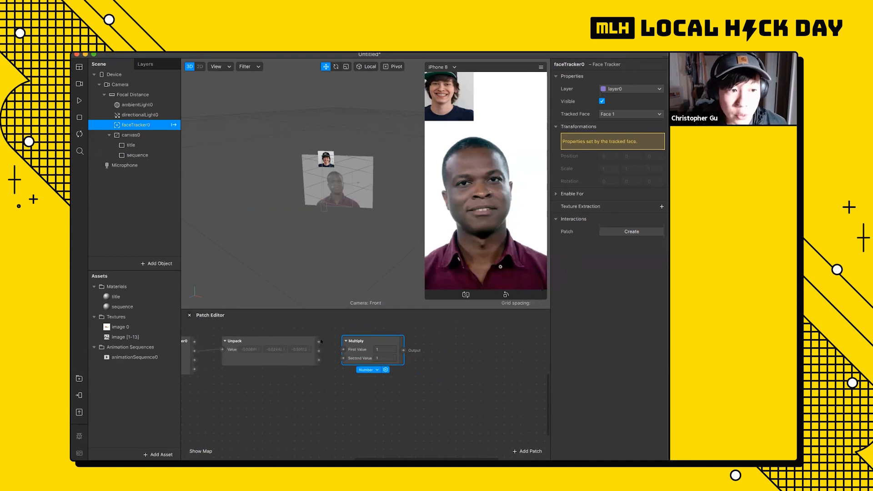
Connect the Unpack patch's X output to the Multiply patch's First Value and set its Second Value to 100.
left_click_drag(320, 342, 343, 349)
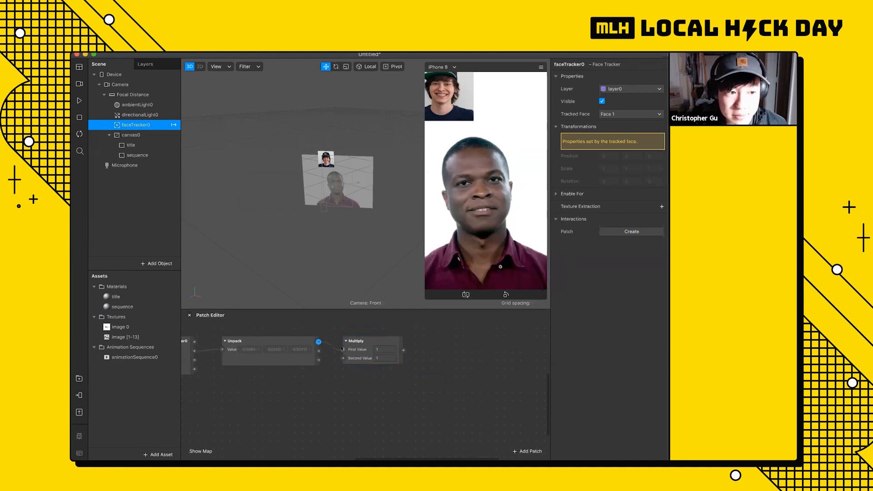
left_click(382, 358)
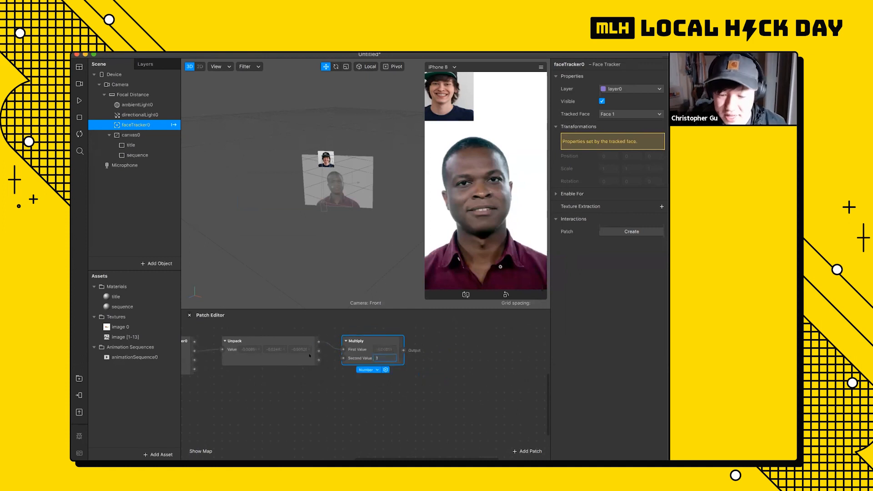
left_click(371, 388)
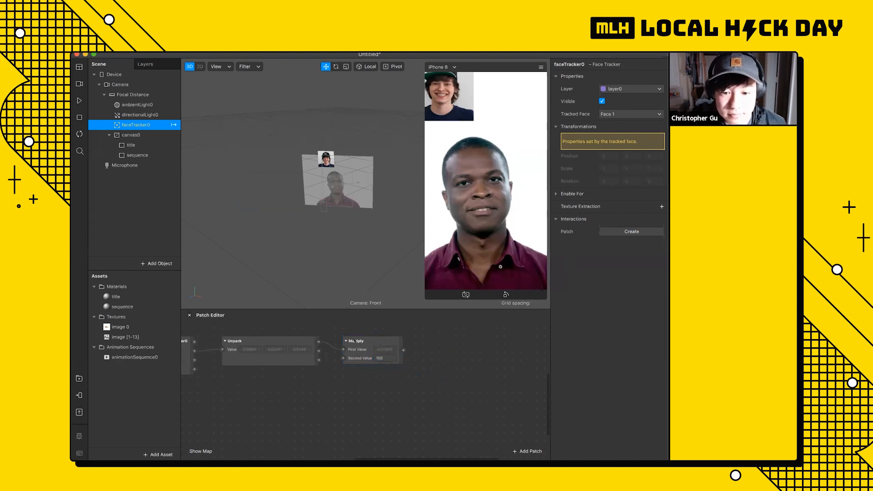
Duplicate the Multiply patch, place the copy below the original and connect the Unpack patch's Y output to its First Value.
left_click(361, 342)
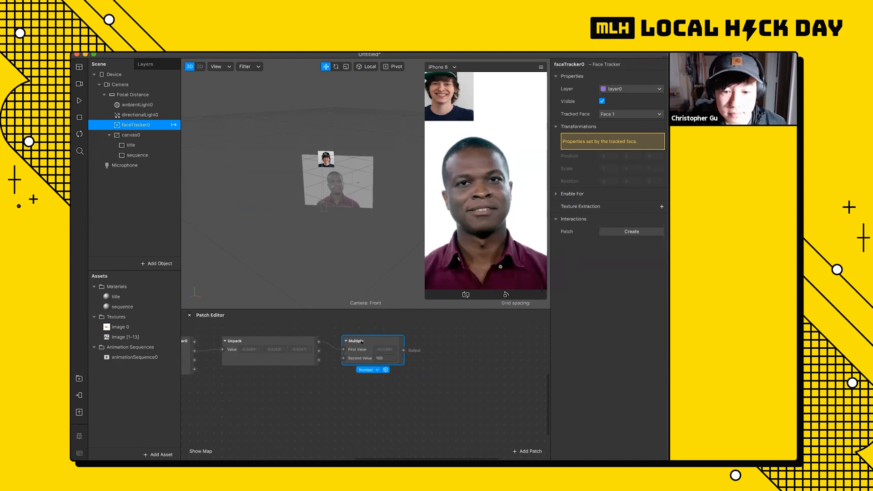
key("super+d")
left_click_drag(369, 358, 354, 373)
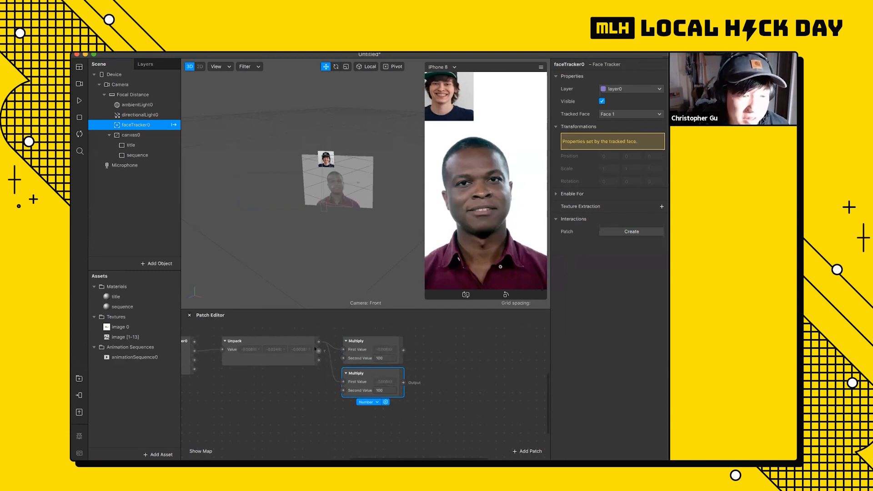
left_click_drag(318, 350, 343, 381)
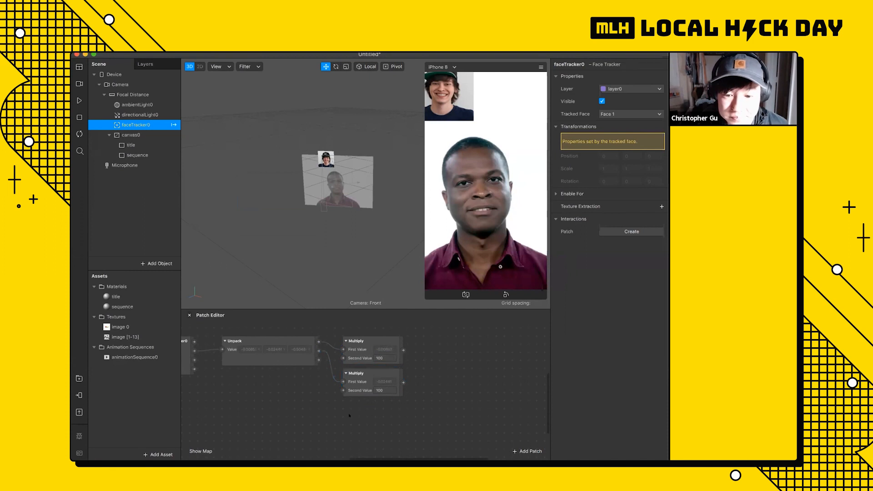
scroll(383, 409, "left", 4)
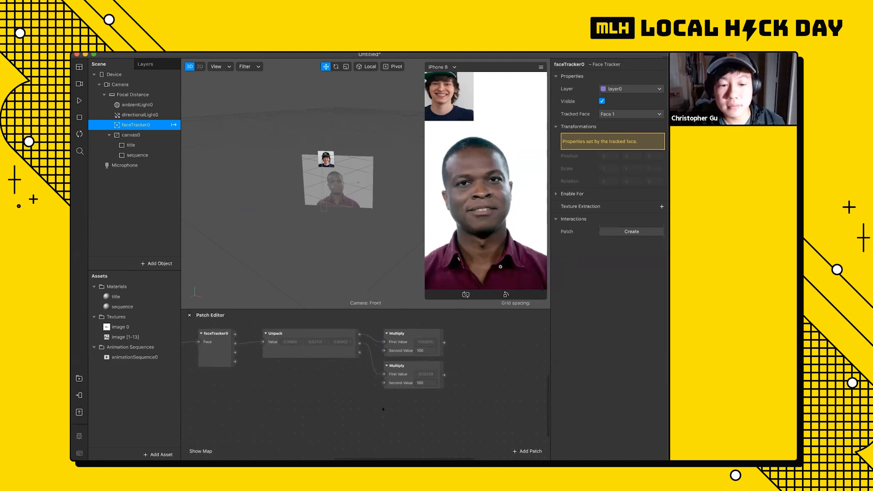
right_click(273, 382)
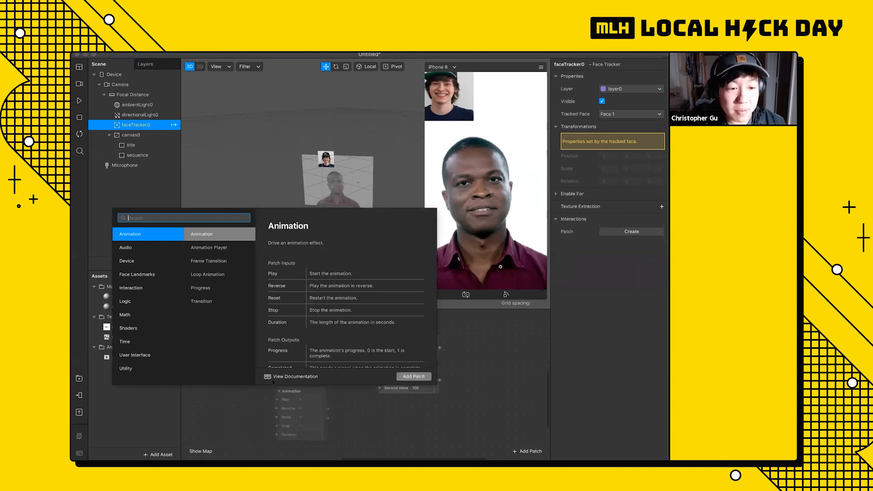
type("unpack")
left_click(247, 403)
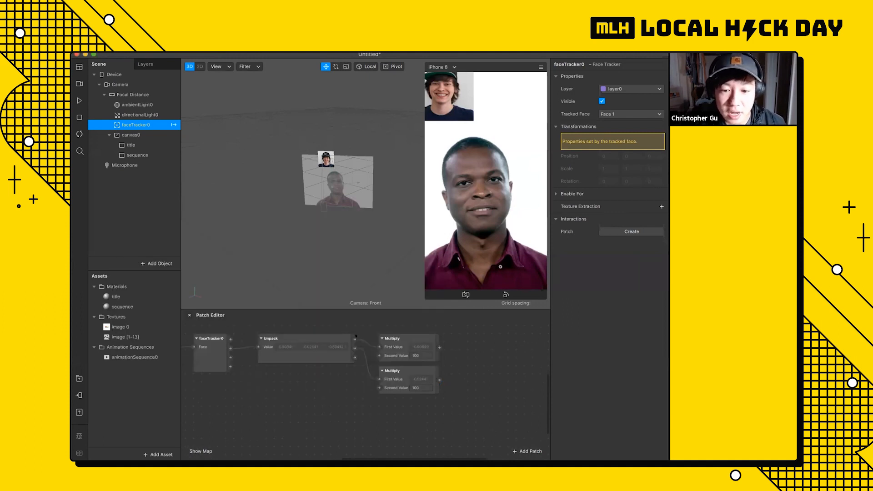
double_click(327, 408)
type("multi")
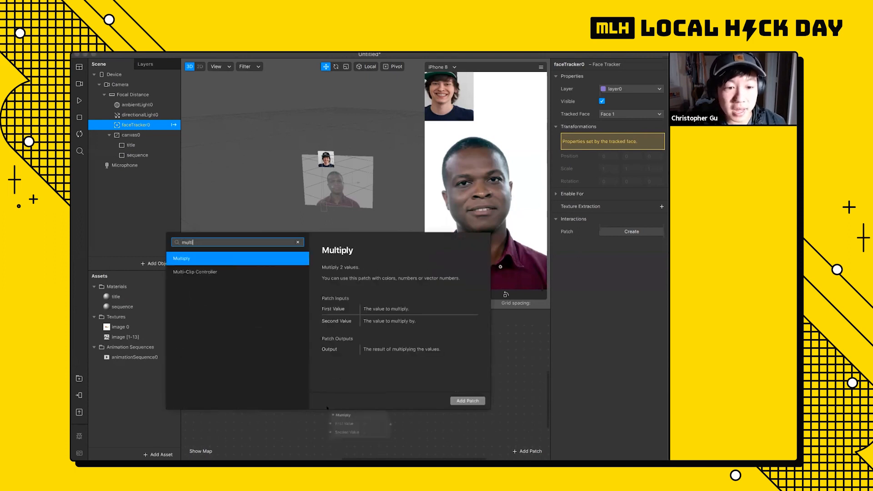
key("Return")
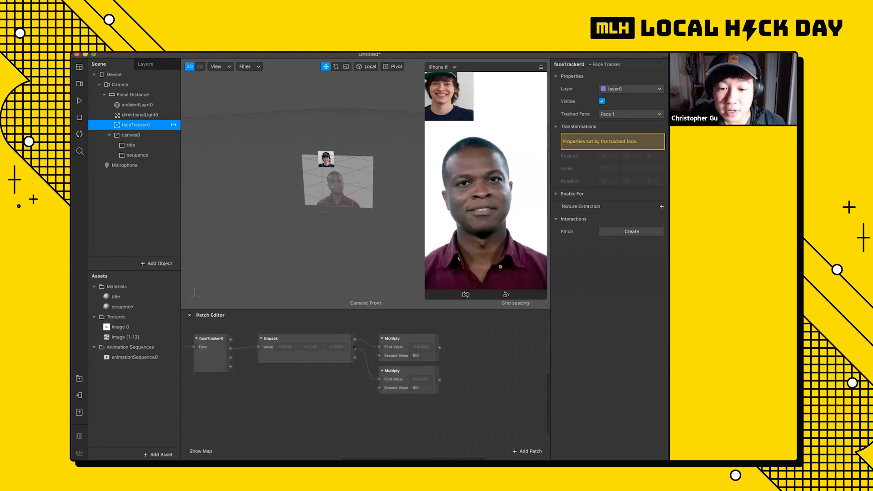
left_click(390, 375)
left_click(409, 375)
scroll(415, 367, "right", 3)
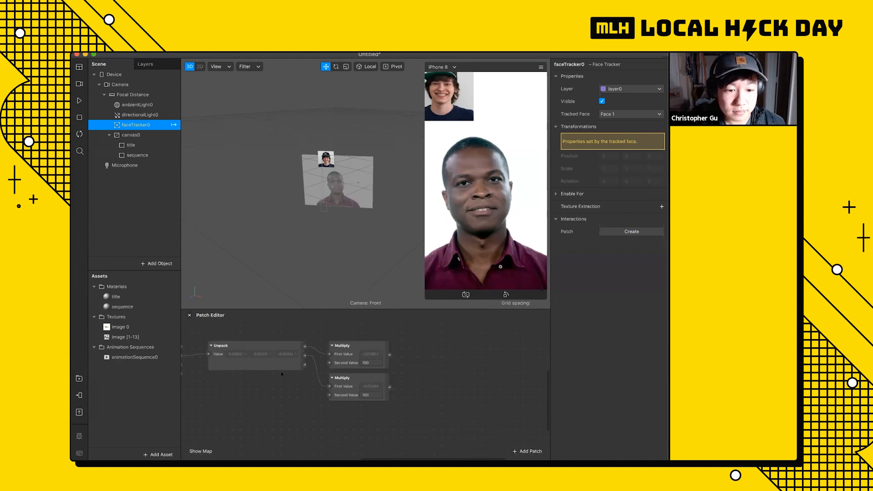
Review the patch chain from Face Finder to the Multiply patches and briefly play the preview video to examine the changing face position values.
scroll(281, 373, "left", 5)
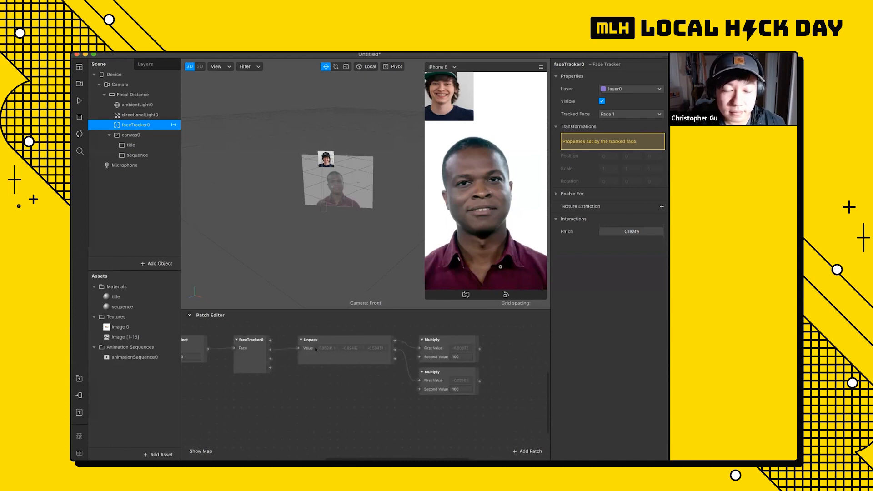
scroll(289, 360, "left", 5)
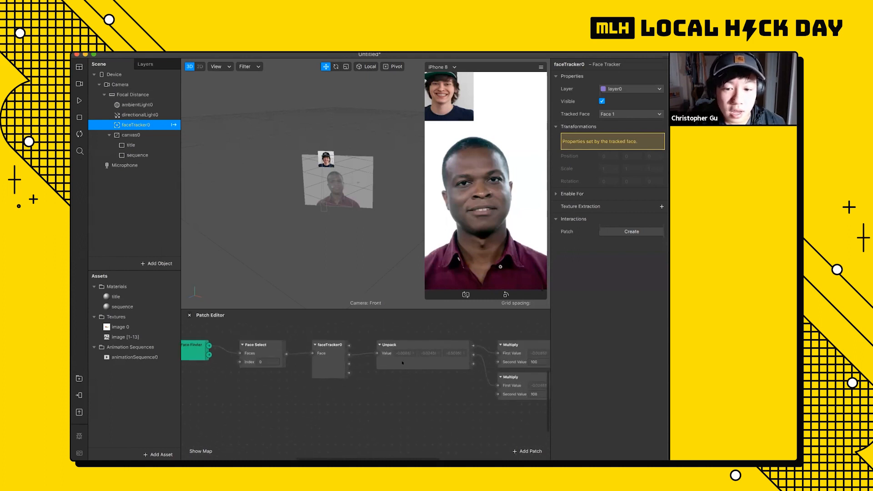
scroll(417, 361, "right", 3)
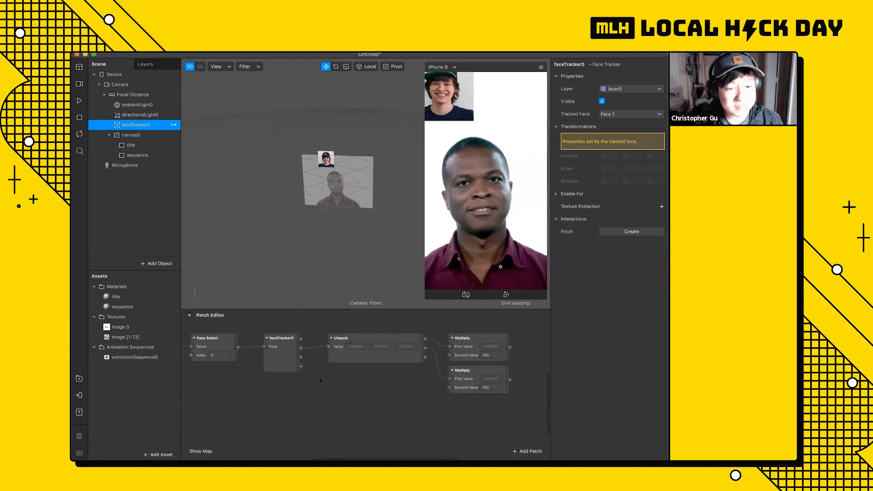
scroll(342, 353, "left", 4)
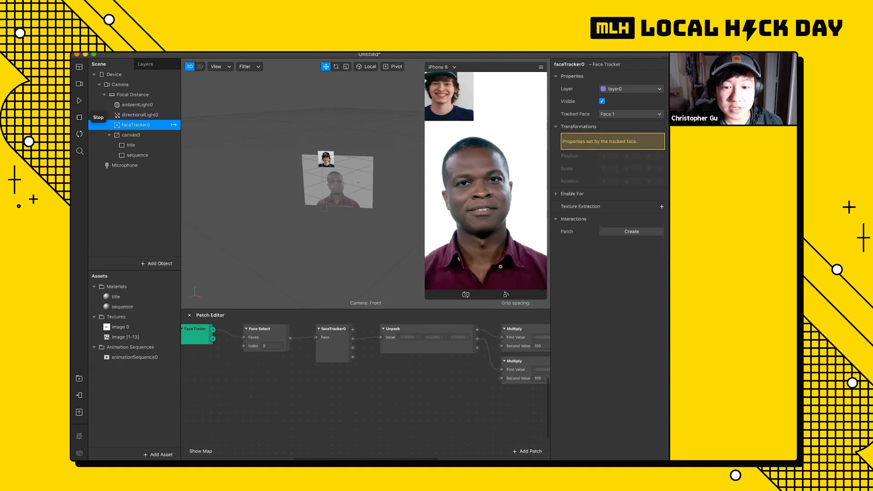
scroll(376, 330, "right", 6)
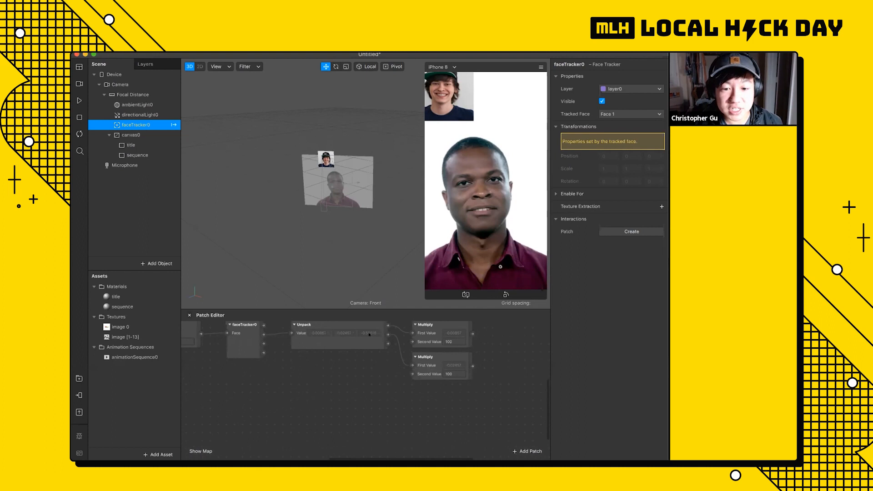
left_click(79, 101)
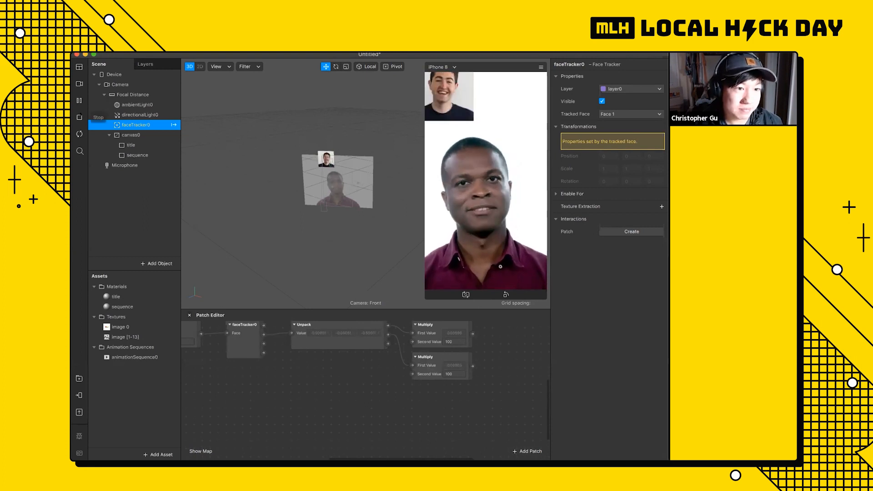
left_click(79, 100)
Set the upper Multiply patch's Second Value to 500 and the lower Multiply patch's Second Value to -500.
scroll(388, 383, "right", 5)
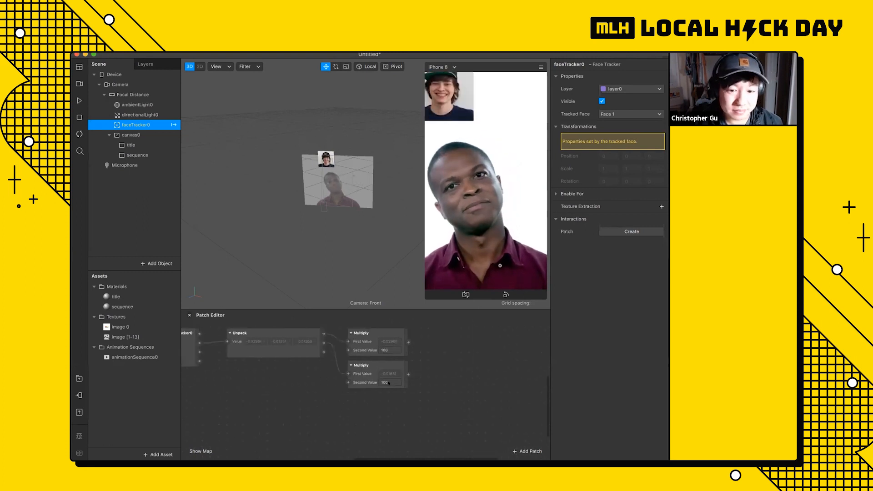
scroll(423, 369, "left", 1)
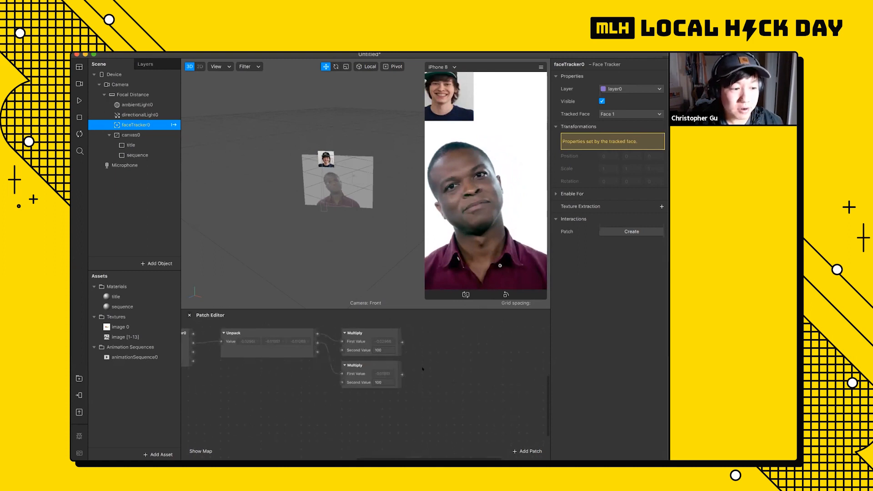
left_click(376, 349)
type("50")
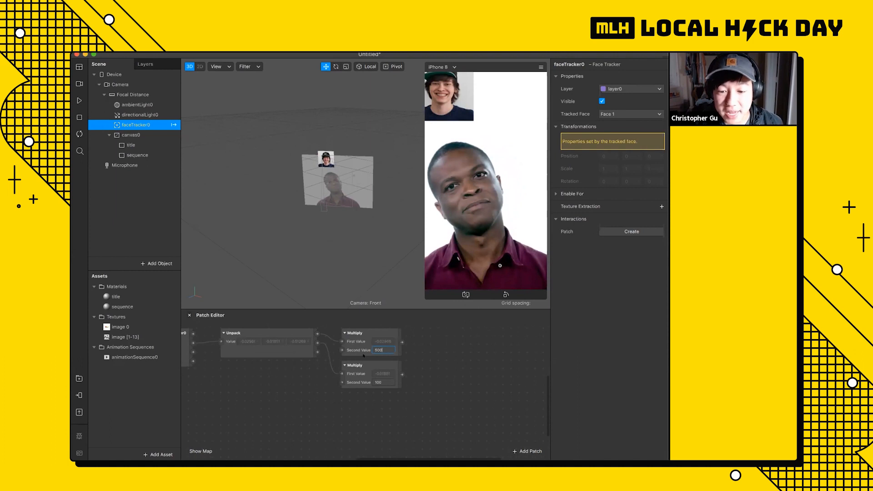
left_click(379, 382)
type("-500")
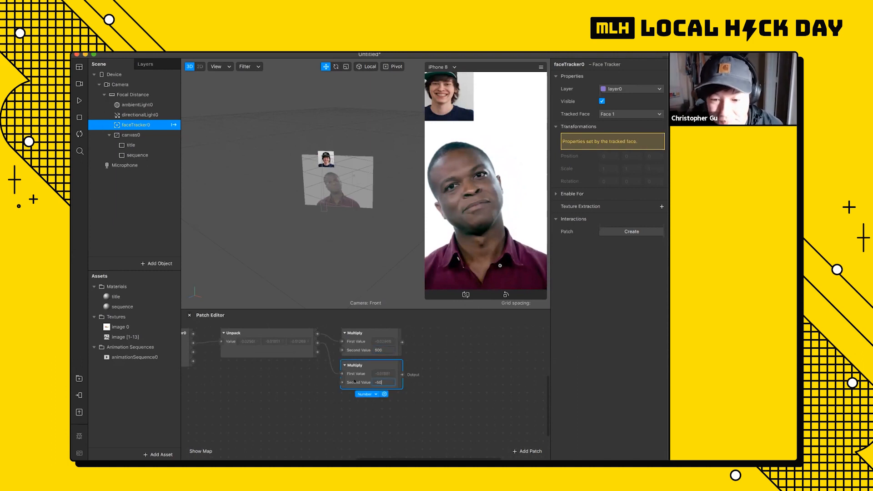
double_click(354, 415)
key("Escape")
Add an Add patch beside the upper Multiply patch and duplicate it so a copy sits beside the lower one.
scroll(410, 342, "right", 2)
scroll(410, 342, "right", 1)
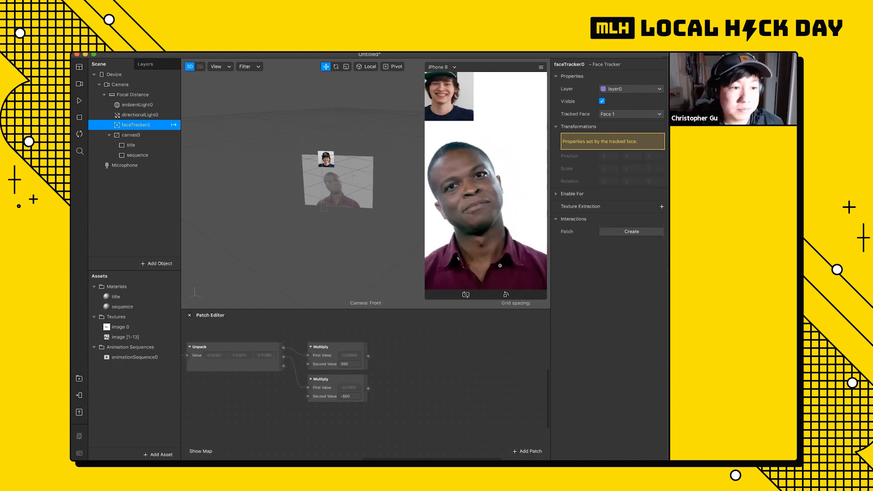
left_click(396, 340)
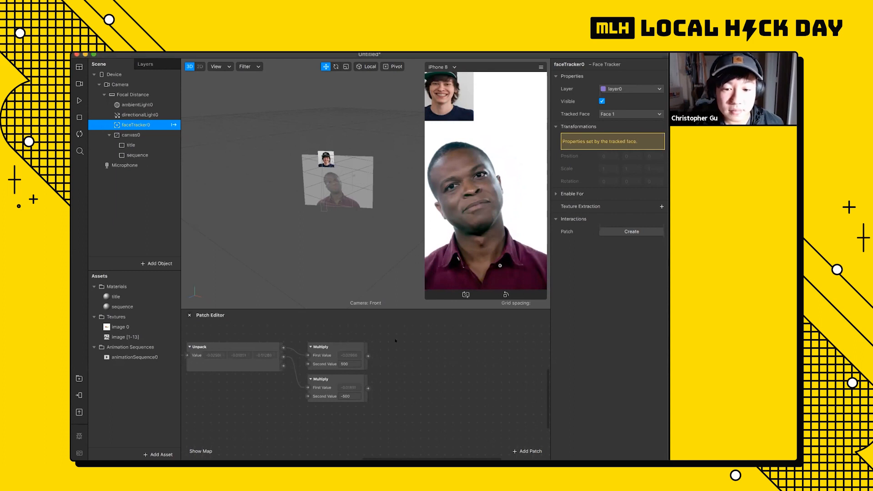
double_click(402, 349)
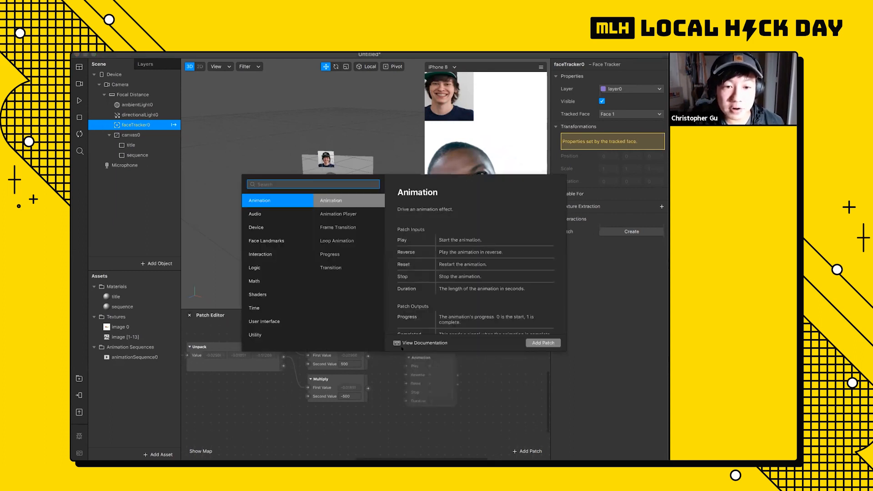
type("add")
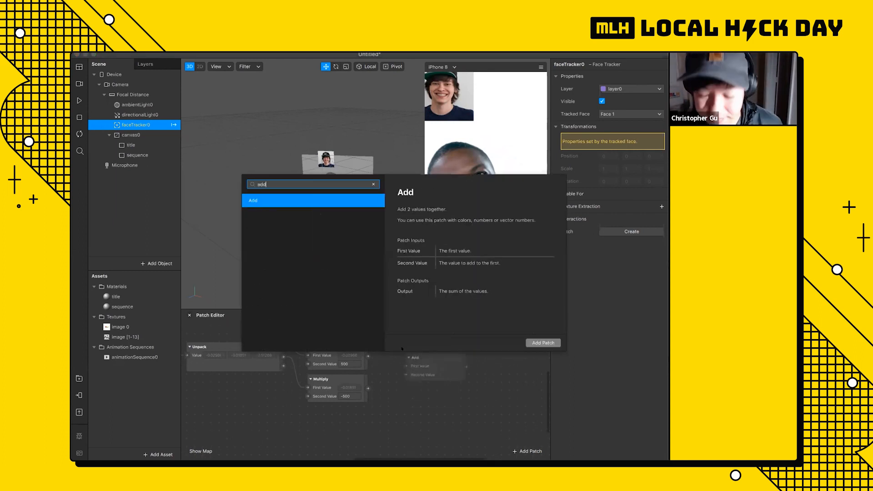
key("Return")
left_click_drag(398, 341, 399, 380)
key("super+d")
Connect each Multiply output to its neighbouring Add patch's First Value and set the Second Values to 130 on the upper and 100 on the lower.
left_click_drag(369, 355, 387, 355)
left_click_drag(368, 388, 388, 387)
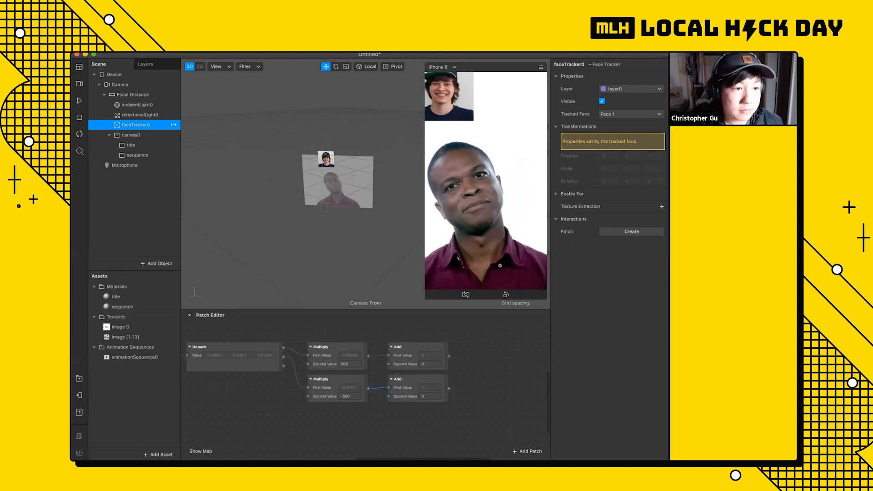
left_click(423, 368)
left_click(428, 363)
type("130")
key("Return")
left_click_drag(428, 396, 416, 388)
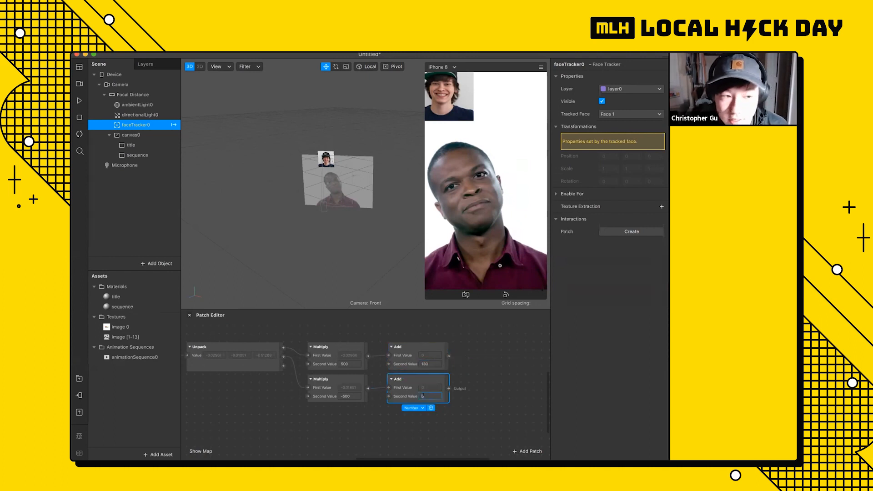
type("100")
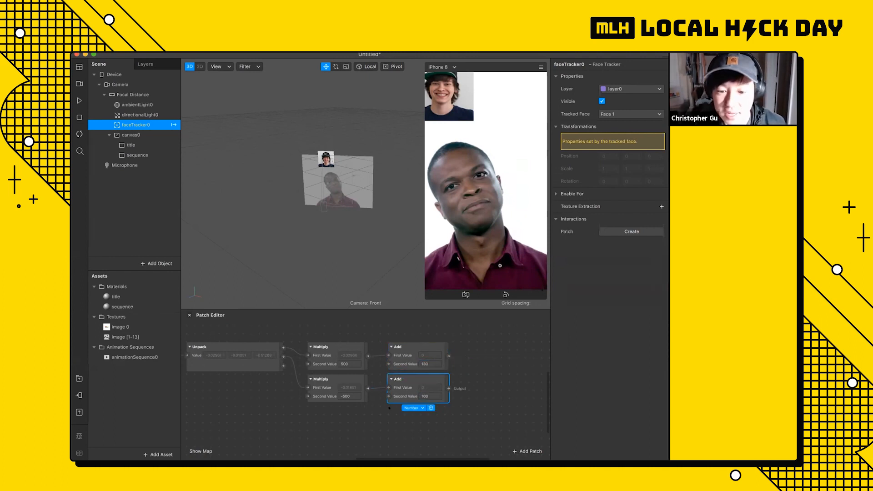
key("Return")
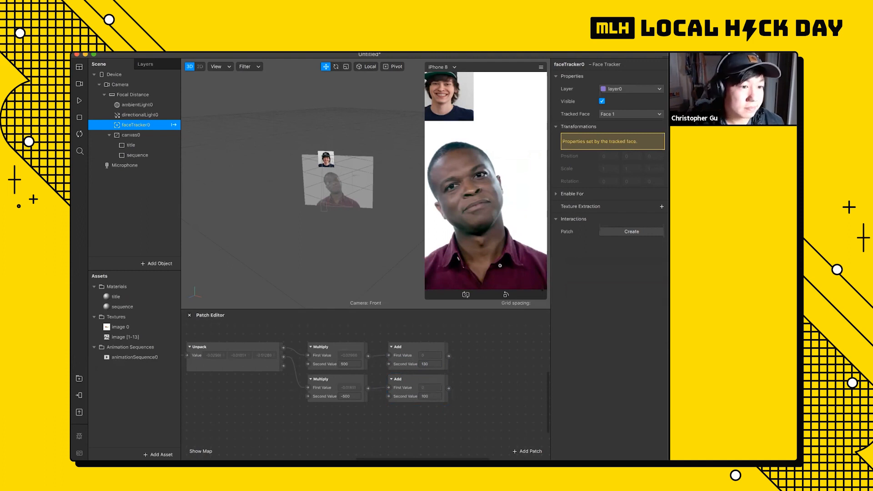
Add a Pack patch and place it beside the Add patches.
left_click(491, 380)
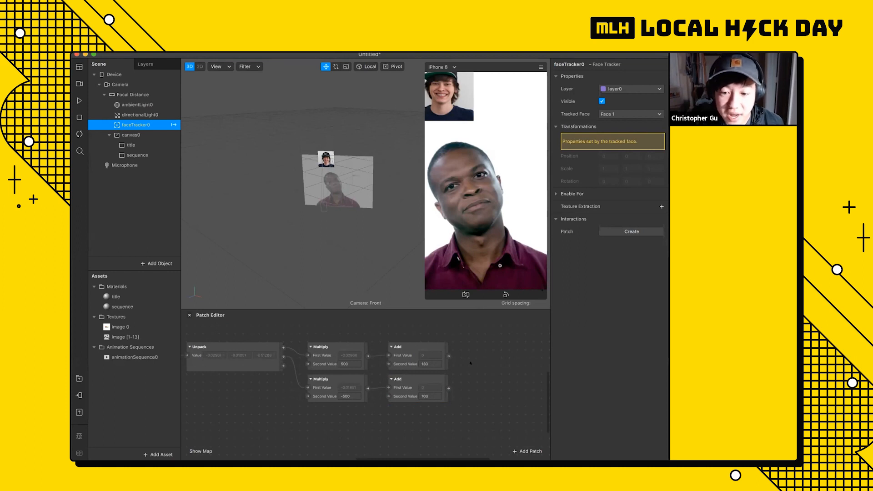
right_click(484, 368)
type("pack")
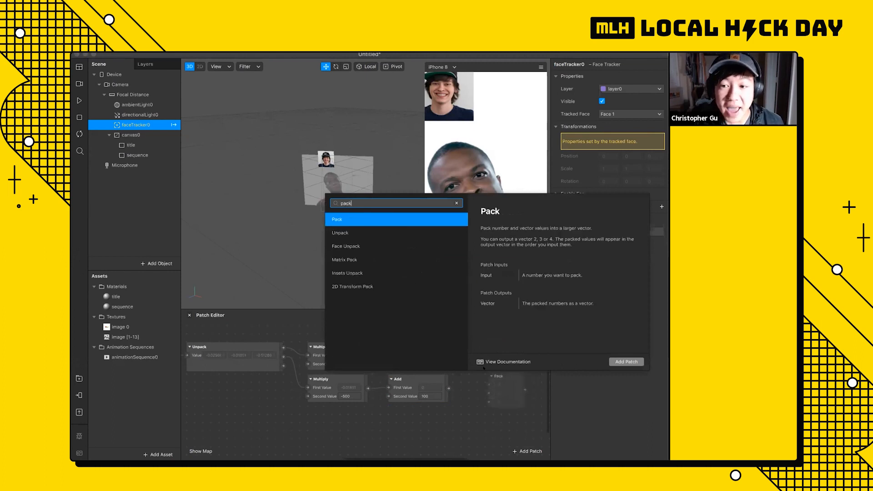
key("Return")
left_click(478, 360)
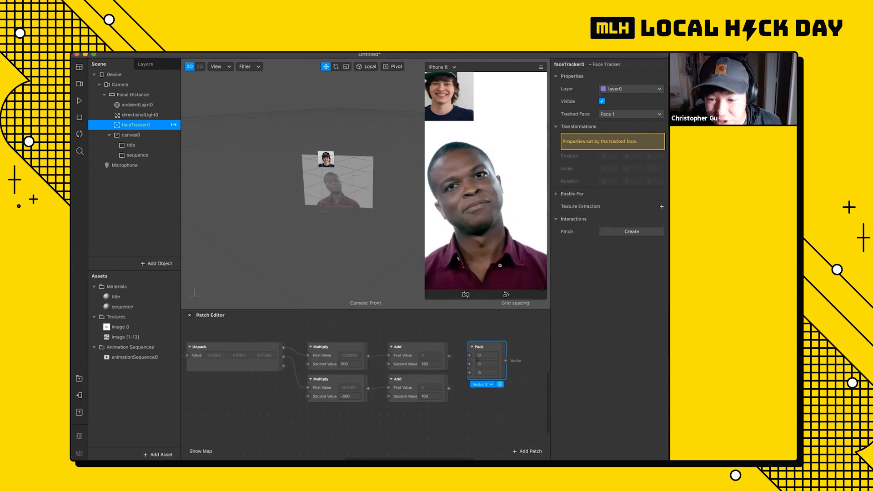
Connect the upper Add patch's output to the Pack patch's first input and the lower Add patch's output to its second input.
scroll(432, 364, "right", 5)
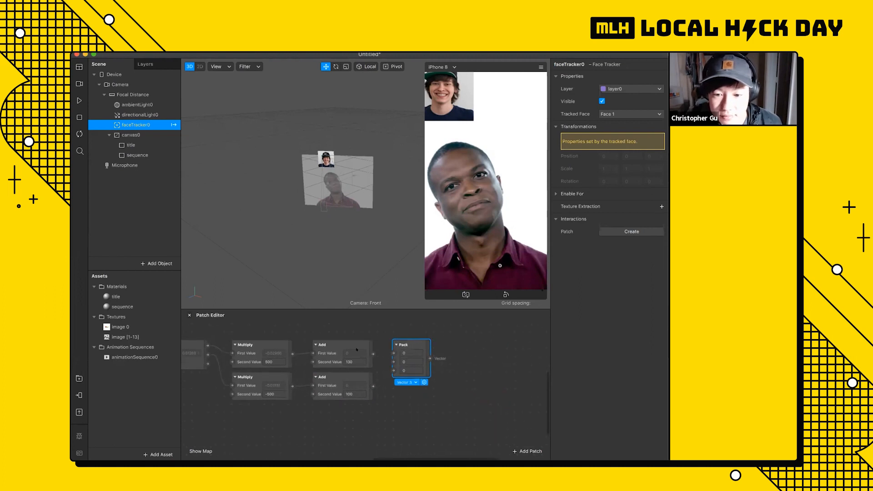
left_click_drag(380, 353, 391, 352)
left_click_drag(374, 386, 394, 362)
Change the Pack patch's type to Vector 2.
left_click(396, 370)
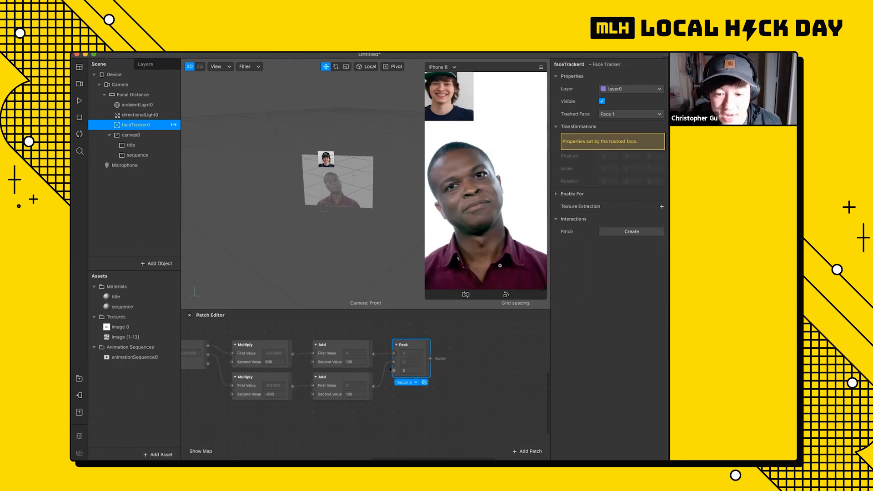
left_click(404, 382)
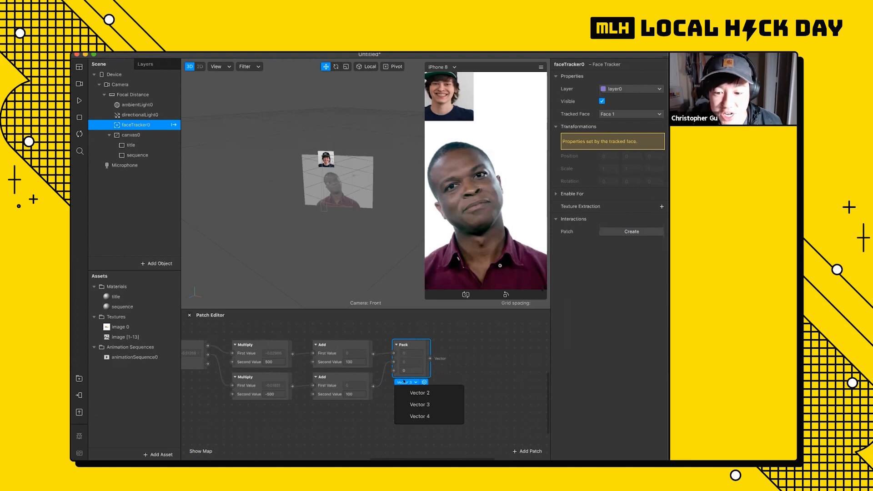
left_click(416, 393)
left_click(408, 347)
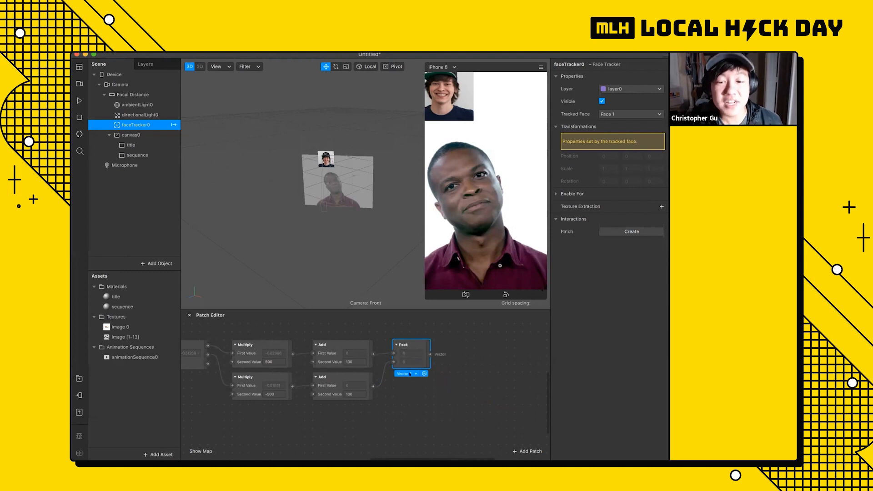
left_click(417, 387)
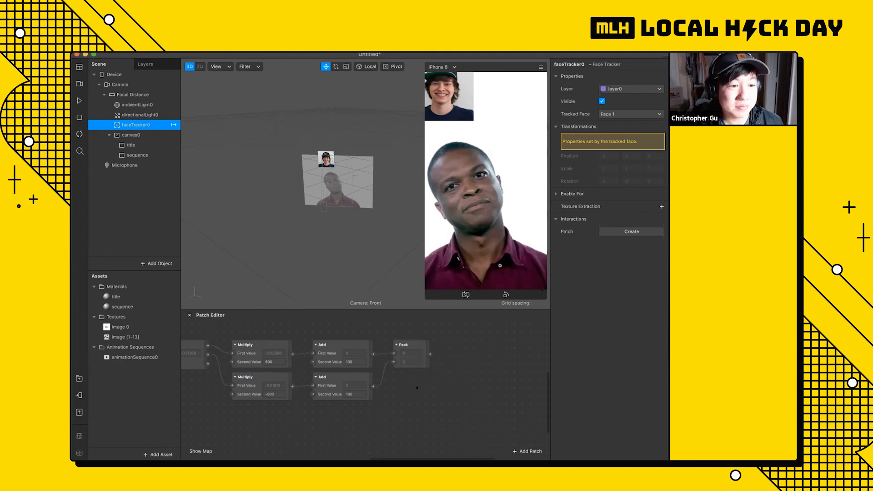
left_click(497, 376)
scroll(416, 362, "right", 3)
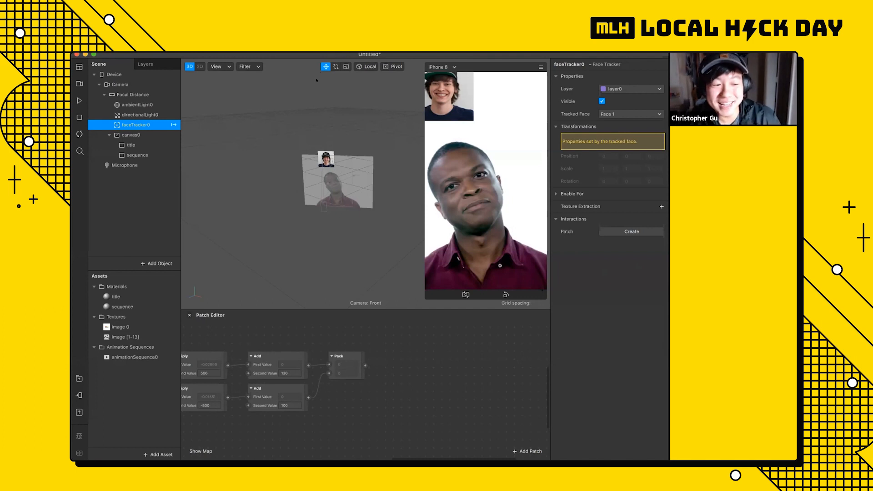
left_click(341, 369)
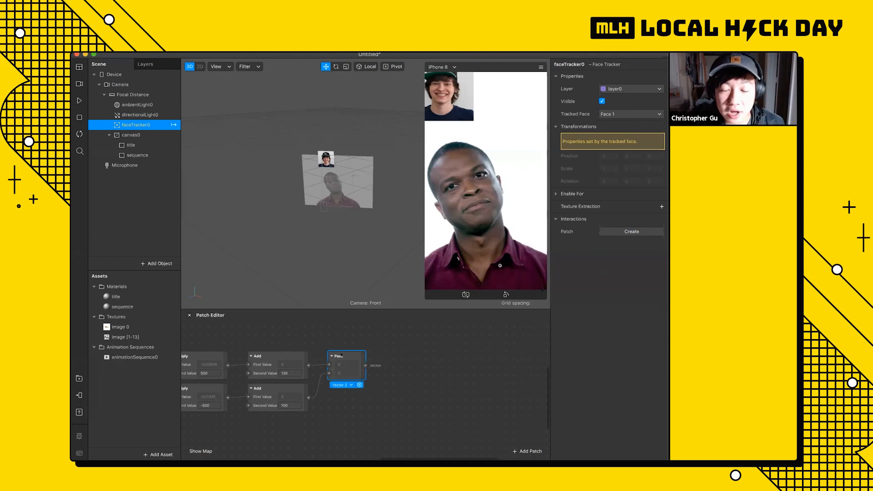
left_click(349, 384)
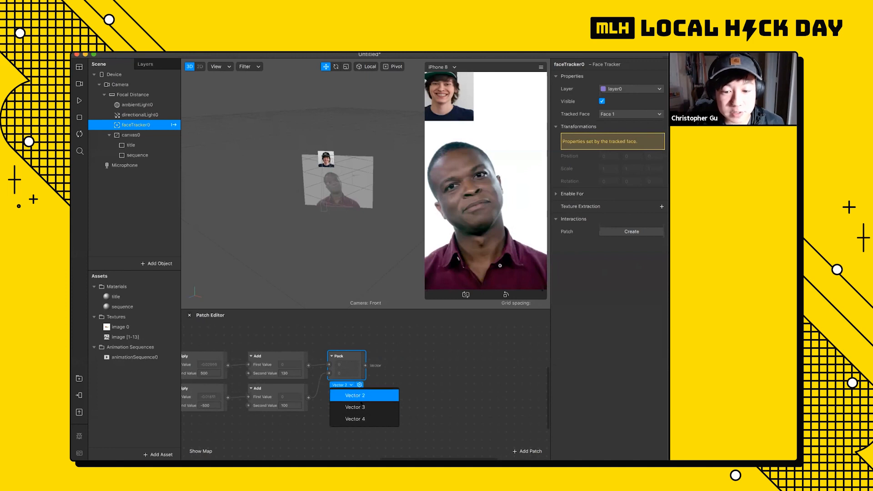
left_click(410, 369)
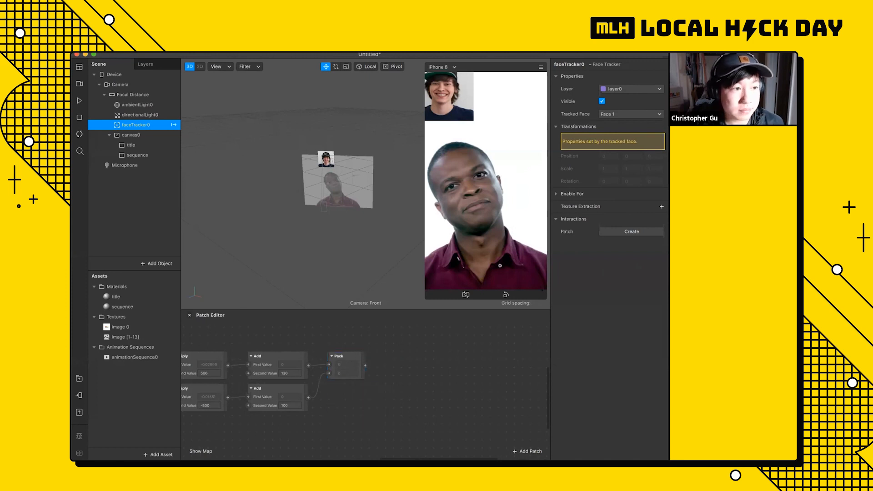
key("super+Tab")
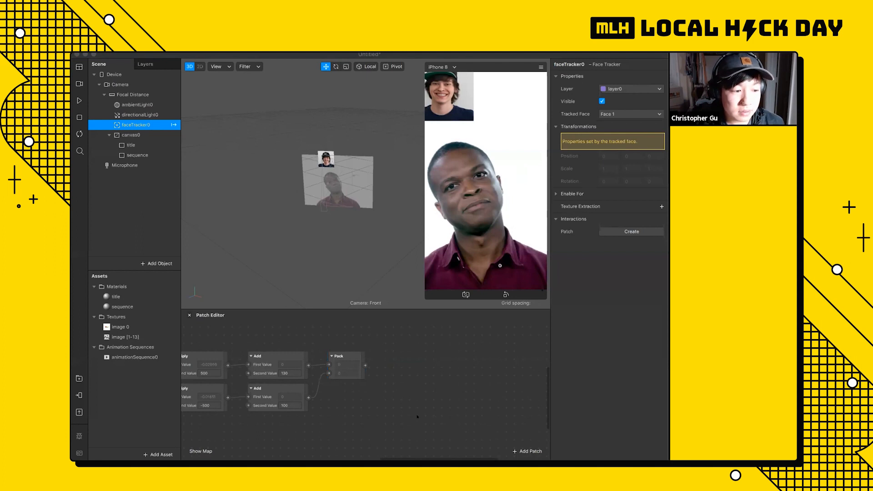
left_click(430, 383)
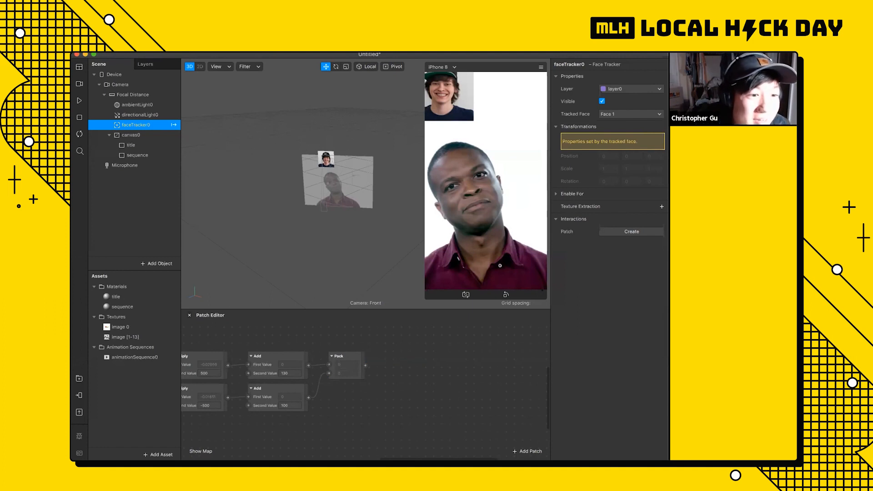
left_click(371, 341)
Select the title and sequence rectangles together and create patches for their Position property.
left_click(146, 146)
key("Down")
left_click(146, 145)
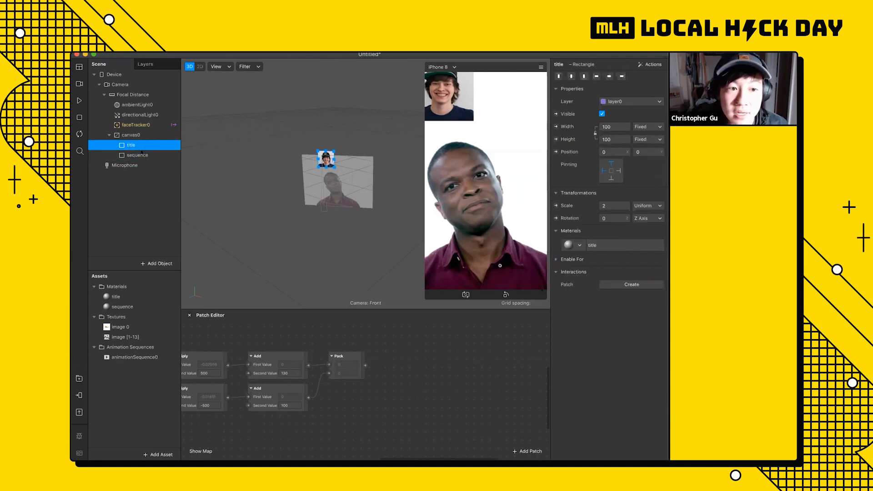
left_click(141, 153, "shift")
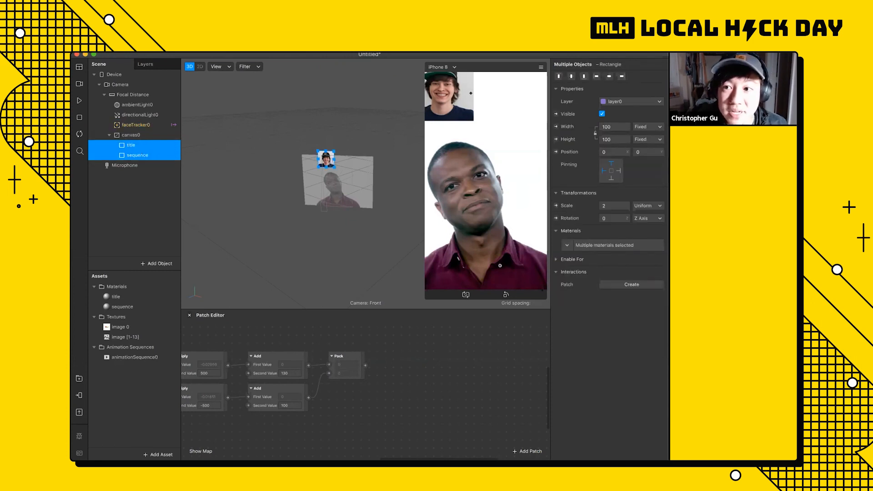
left_click(556, 152)
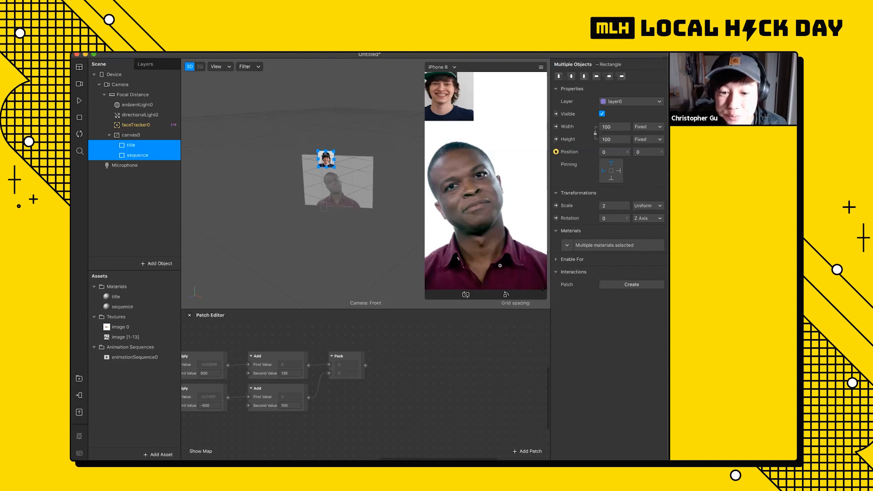
Stack the title and sequence Position patches beside the Pack patch and connect Pack's output to both.
left_click(556, 152)
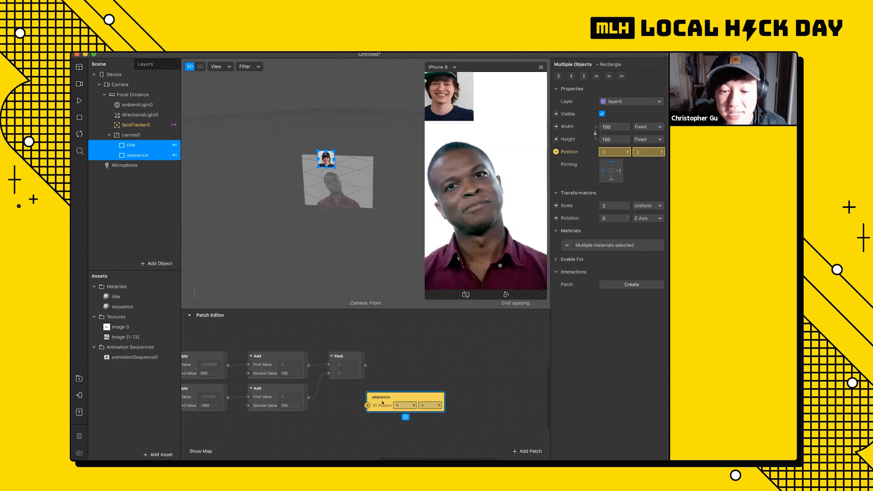
left_click(403, 362)
left_click_drag(381, 402, 395, 361)
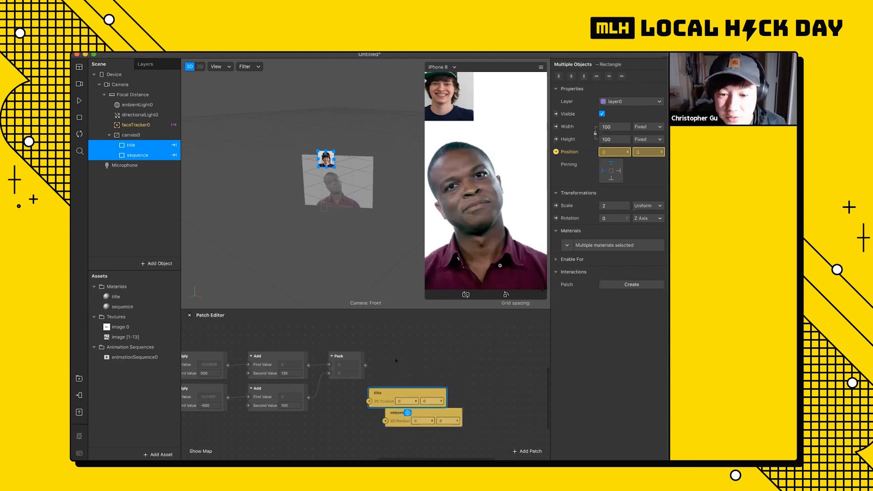
left_click_drag(394, 411, 386, 388)
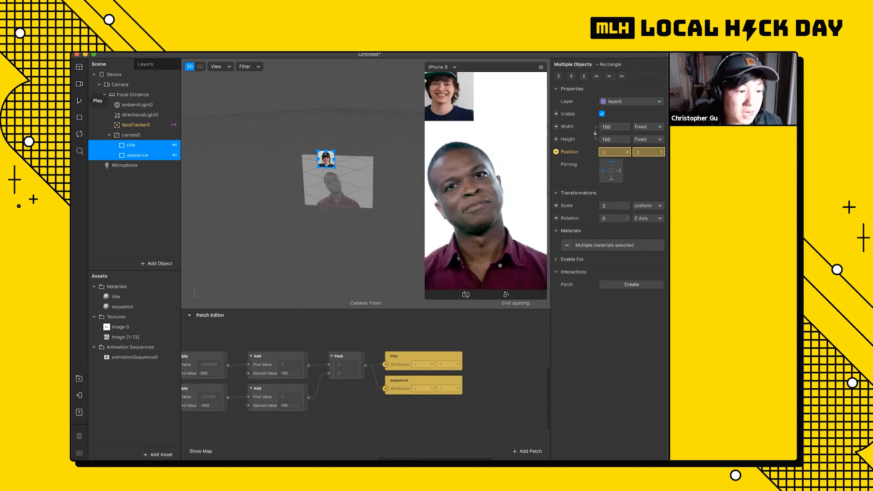
Play the preview video to check how the rectangles follow the face, and review the Multiply patches' second values.
left_click(79, 101)
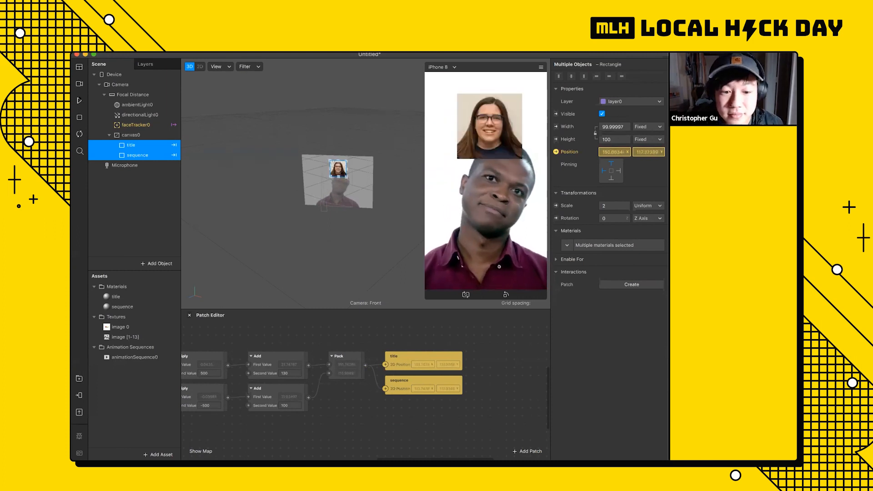
scroll(260, 381, "left", 3)
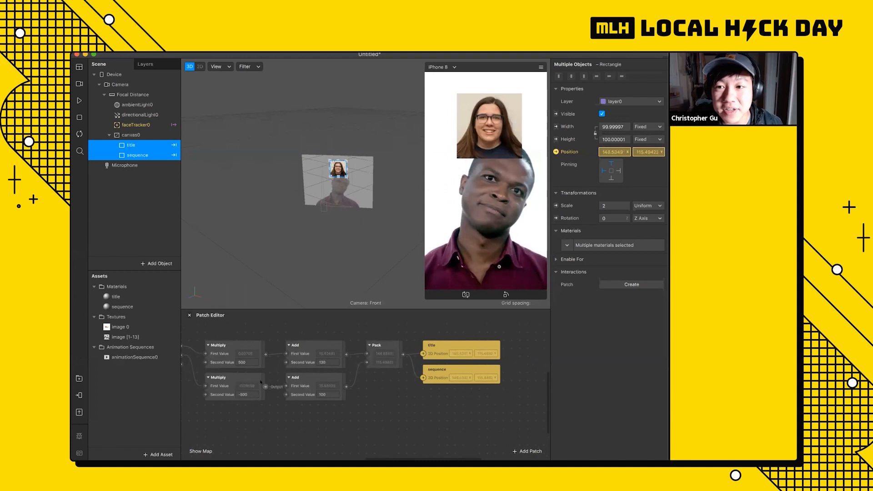
left_click(247, 363)
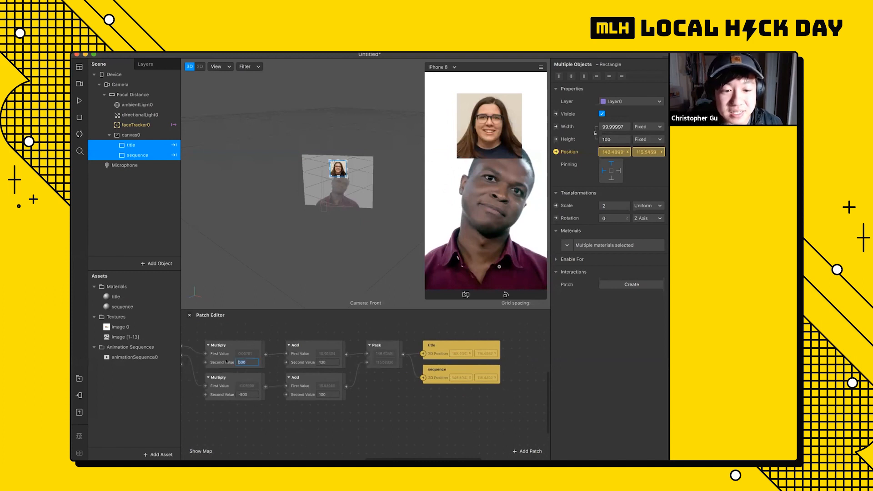
left_click(248, 393)
left_click(423, 415)
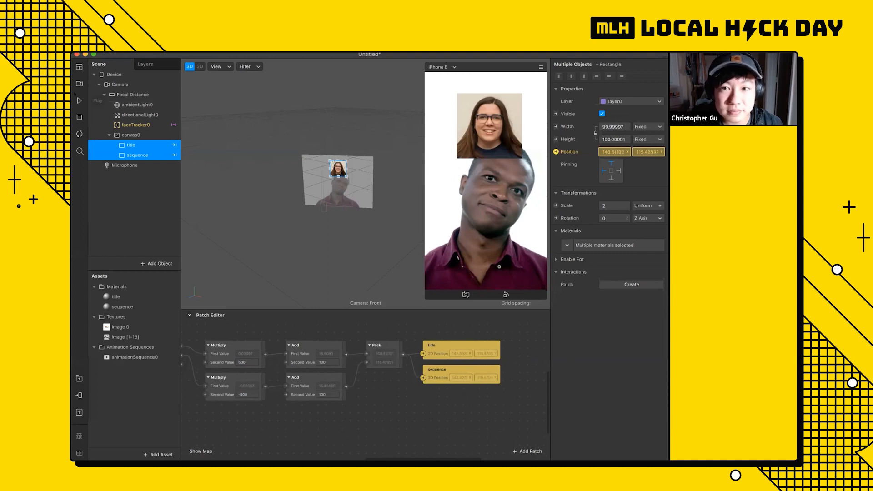
left_click(79, 100)
left_click(78, 100)
Add a patch for the Camera object and place it directly below the Face Finder patch.
scroll(349, 389, "left", 4)
scroll(350, 389, "right", 2)
scroll(348, 389, "down", 3)
scroll(348, 389, "left", 4)
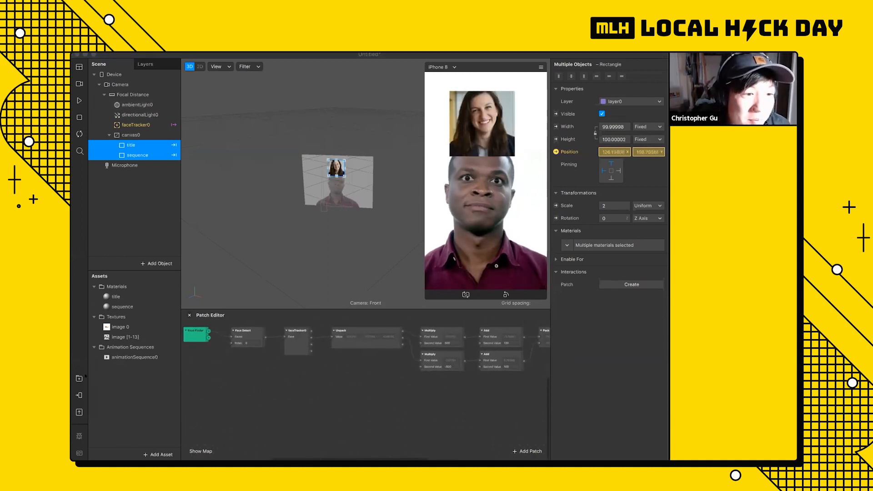
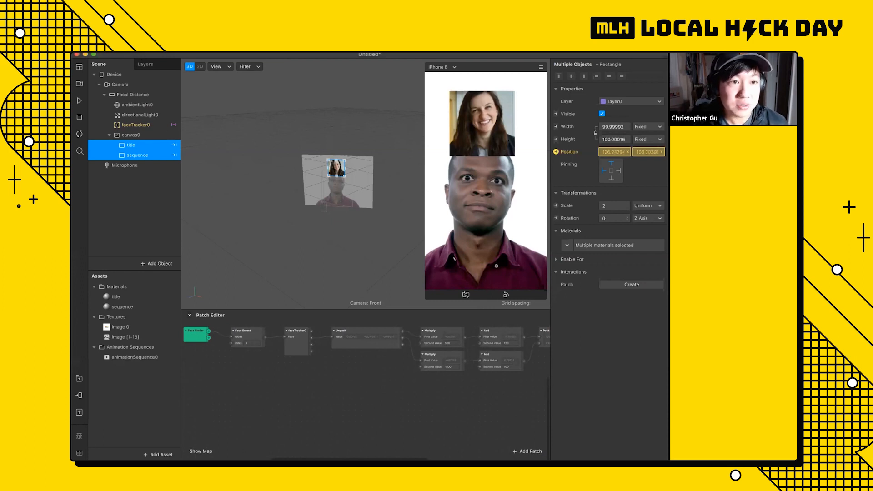
left_click(119, 85)
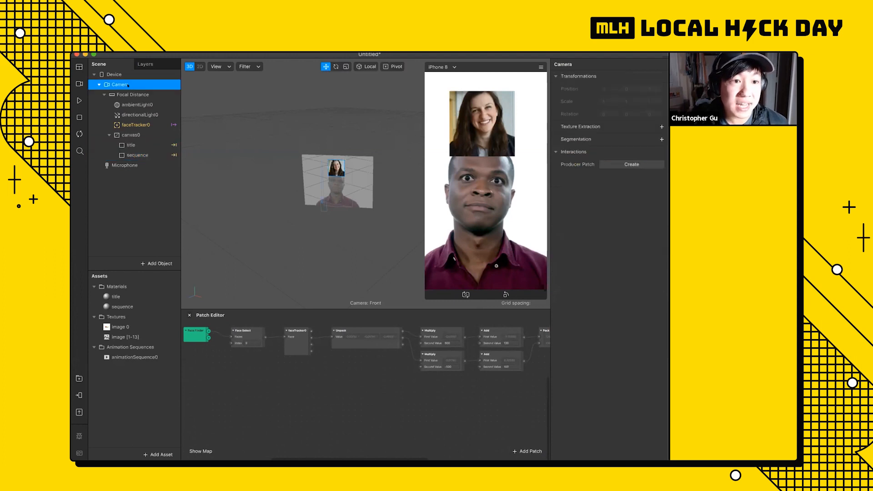
left_click_drag(126, 82, 205, 366)
scroll(289, 388, "left", 3)
left_click_drag(268, 369, 249, 367)
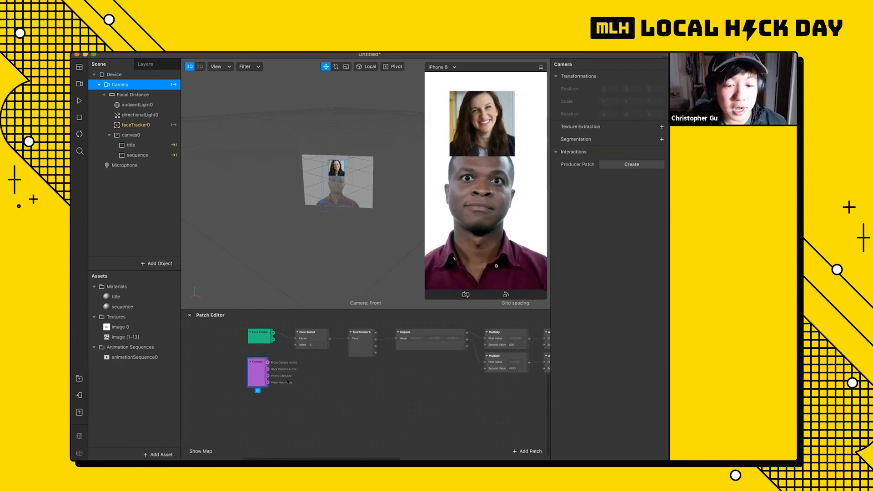
left_click(310, 387)
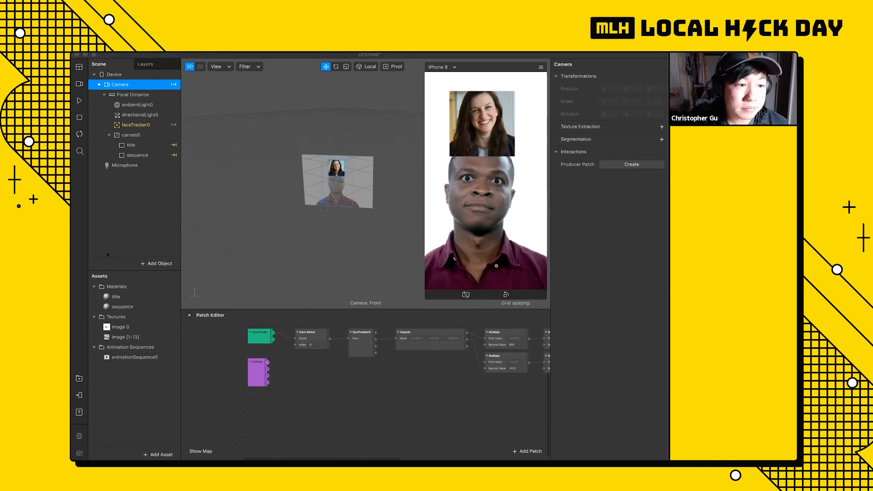
Add a Delay patch and place it beside the Camera patch, below Face Select.
left_click(310, 374)
double_click(310, 374)
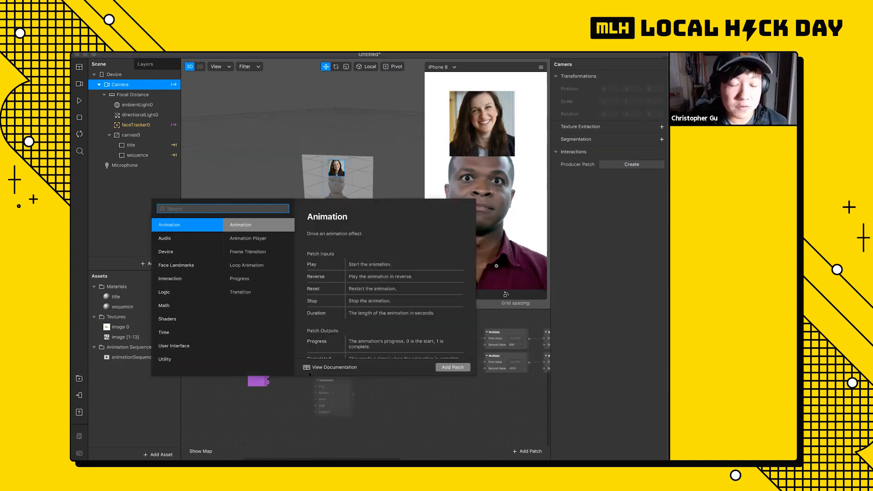
type("delay")
key("Return")
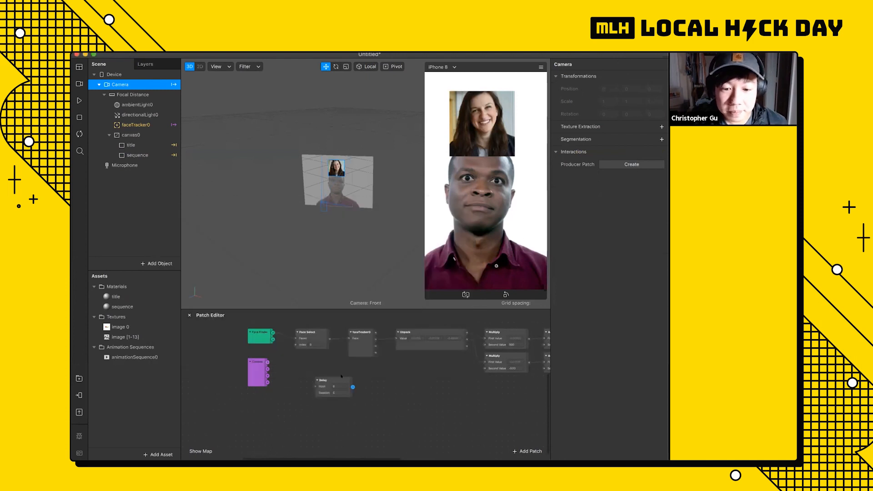
left_click_drag(341, 376, 321, 358)
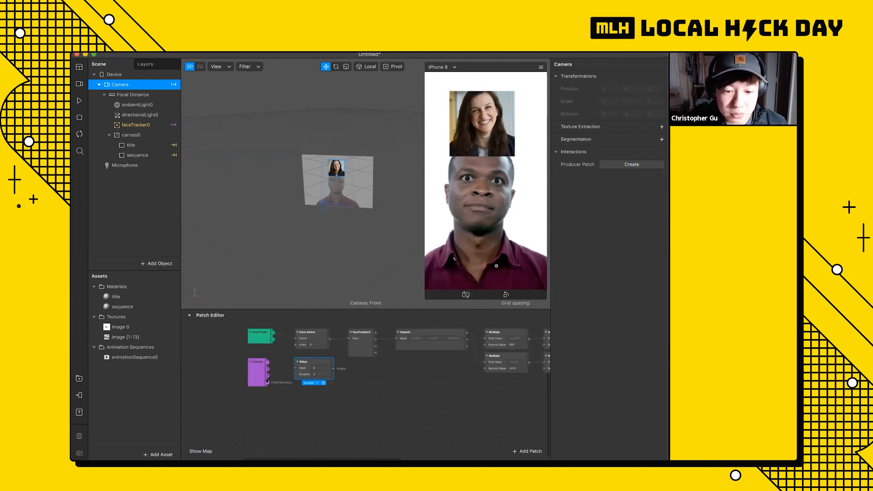
Connect the Camera patch's Video Recording output to the Delay input and set the delay duration to 2.
left_click_drag(267, 382, 289, 367)
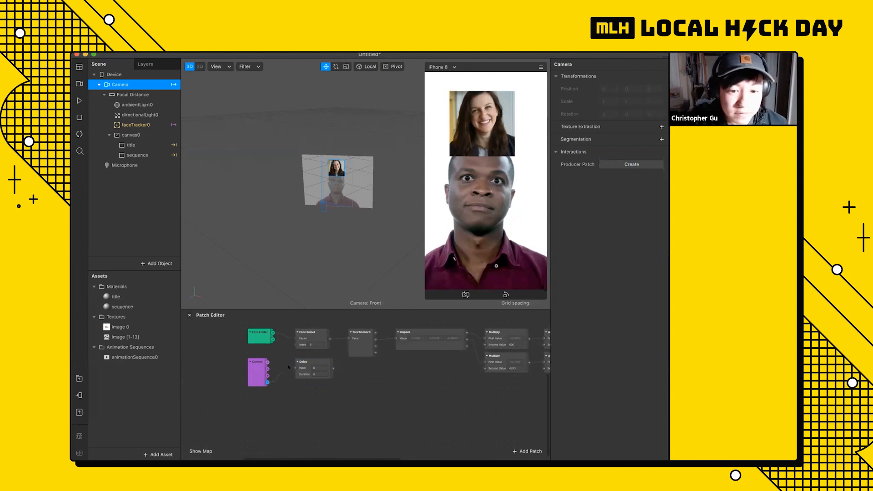
left_click(320, 369)
type("2")
left_click(375, 401)
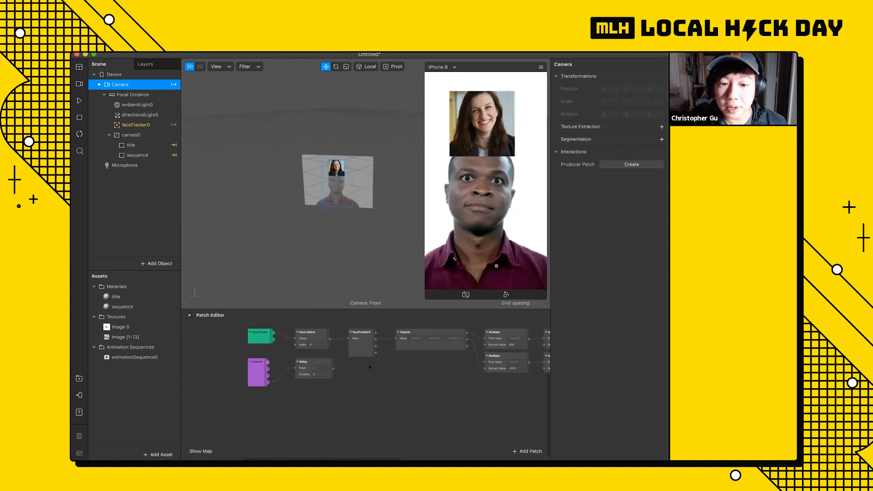
Review the title and sequence rectangles' properties and their Position patches.
scroll(396, 382, "right", 7)
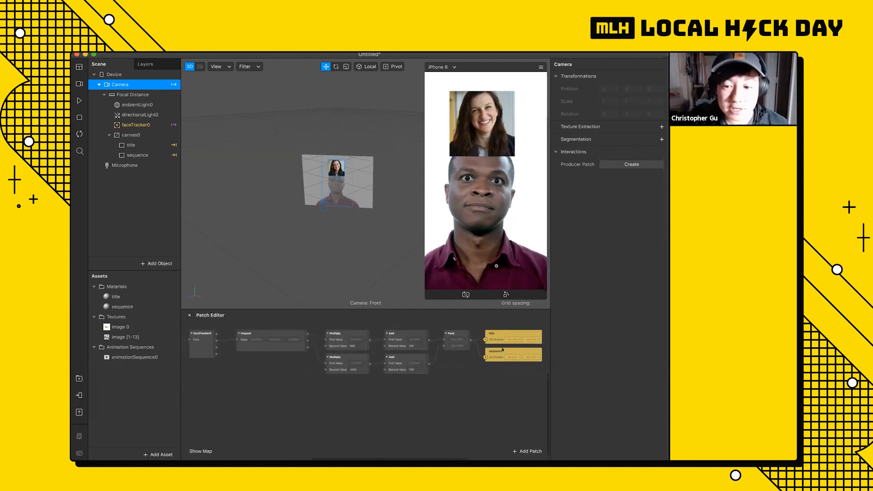
scroll(502, 349, "right", 3)
left_click(141, 145)
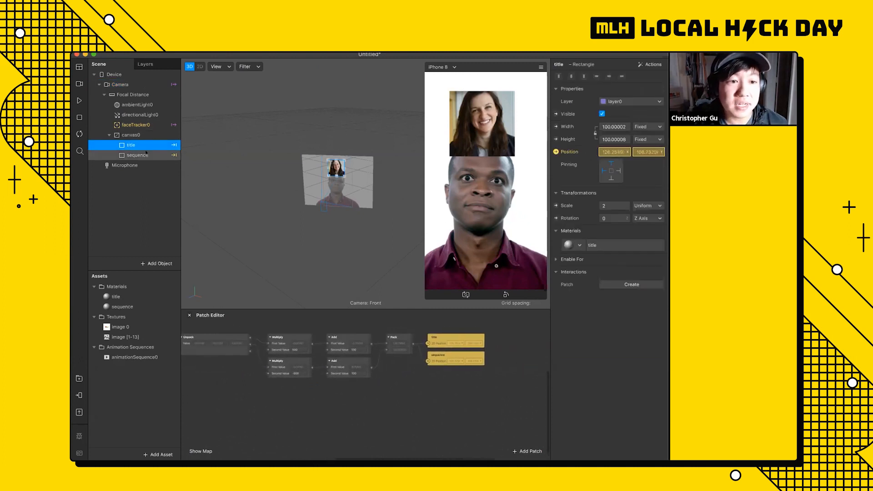
left_click(140, 154)
left_click(141, 146)
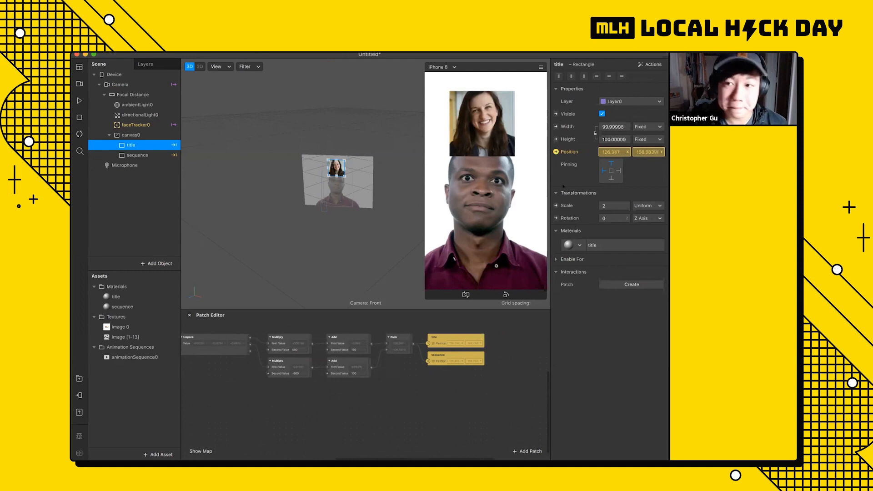
left_click(139, 155)
left_click(147, 146)
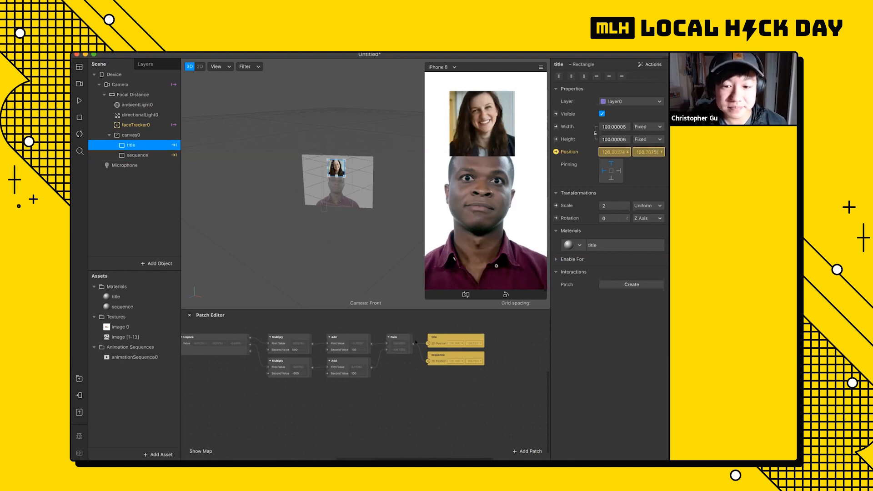
Add a Pulse patch, place it beside the Delay patch and connect Delay's output to it.
scroll(349, 382, "left", 10)
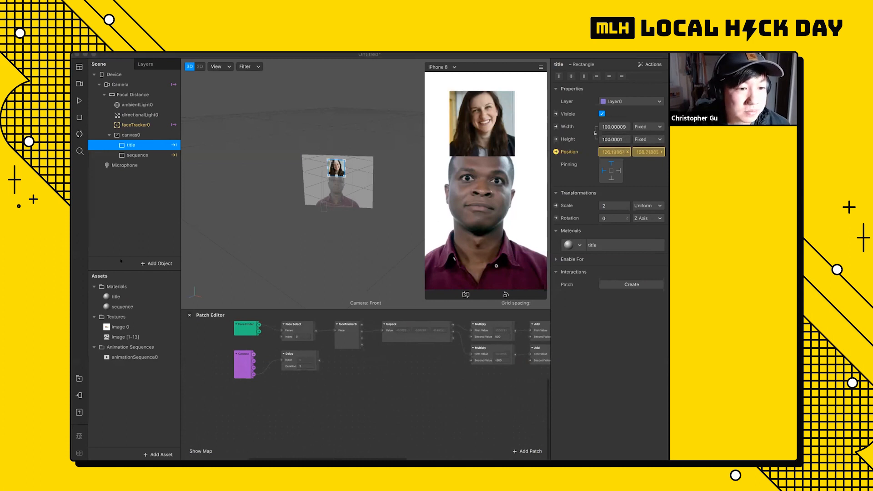
left_click(342, 367)
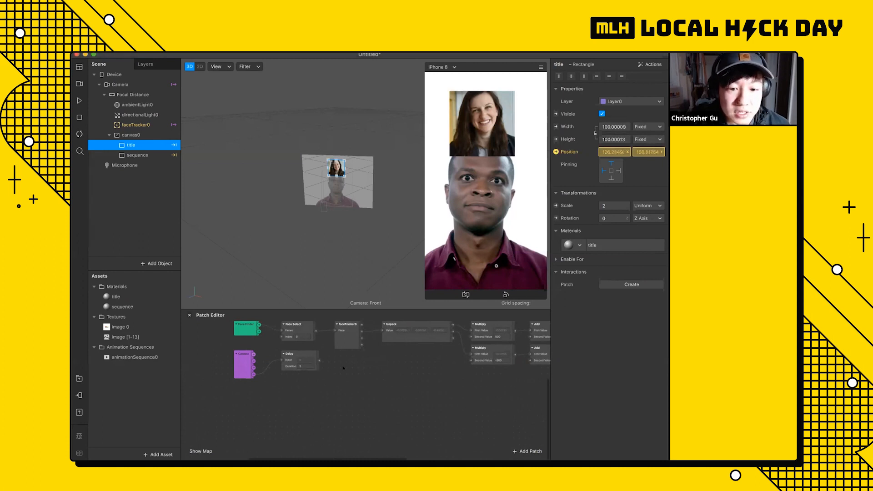
scroll(339, 367, "right", 1)
right_click(330, 368)
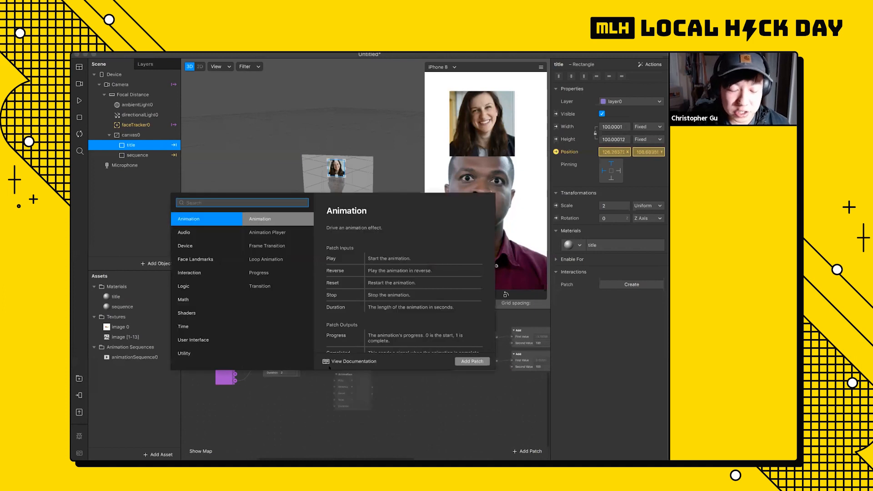
type("pul")
key("Return")
left_click_drag(345, 375, 315, 363)
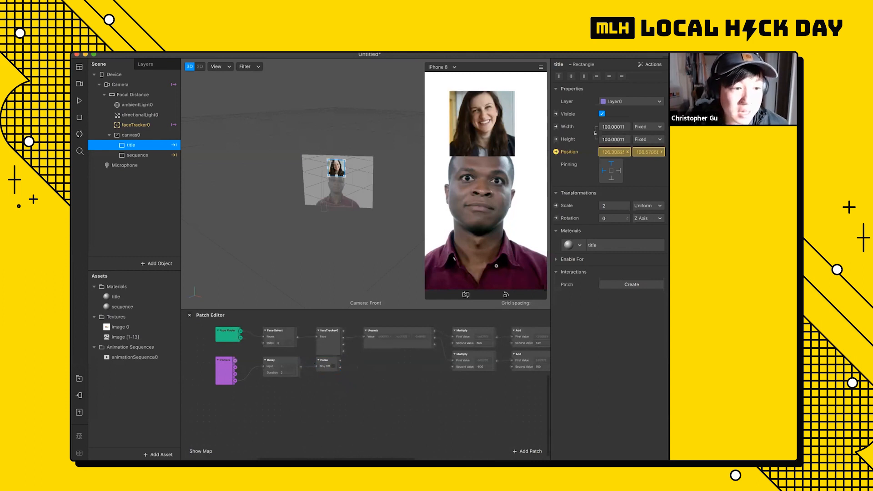
left_click(349, 366)
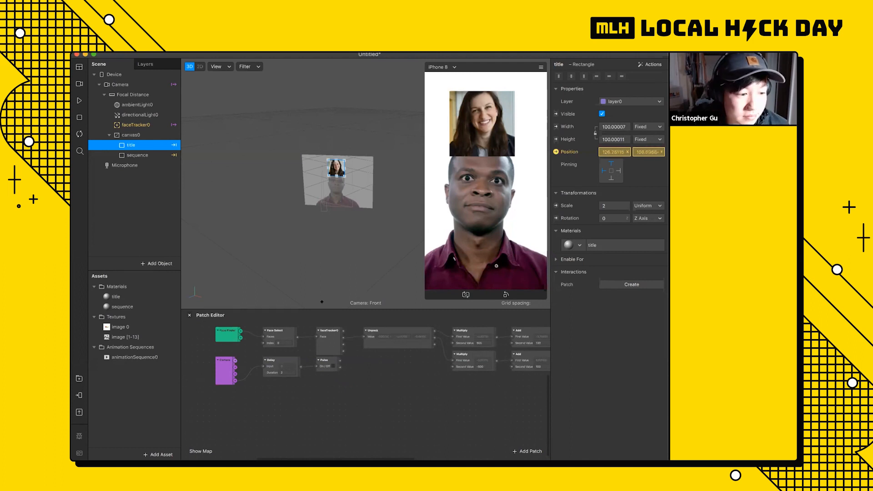
Enlarge the Patch Editor to give the patch graph more working height.
left_click_drag(343, 309, 349, 204)
scroll(381, 294, "right", 3)
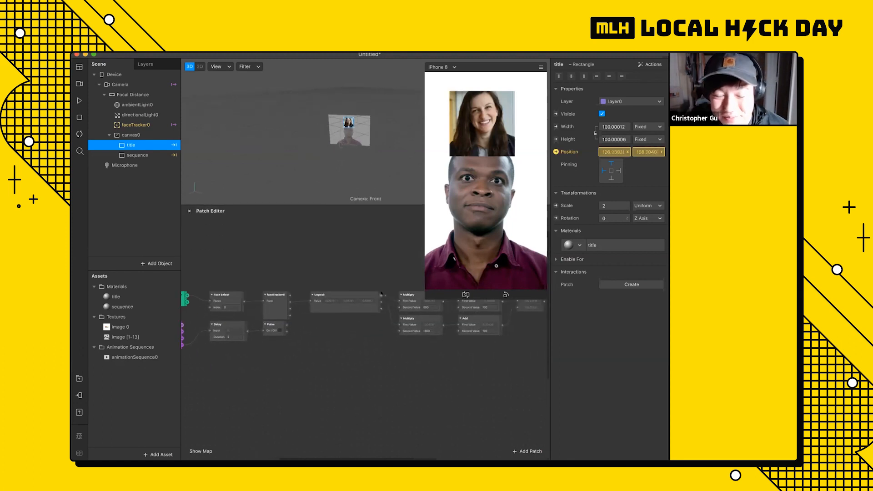
scroll(381, 293, "left", 3)
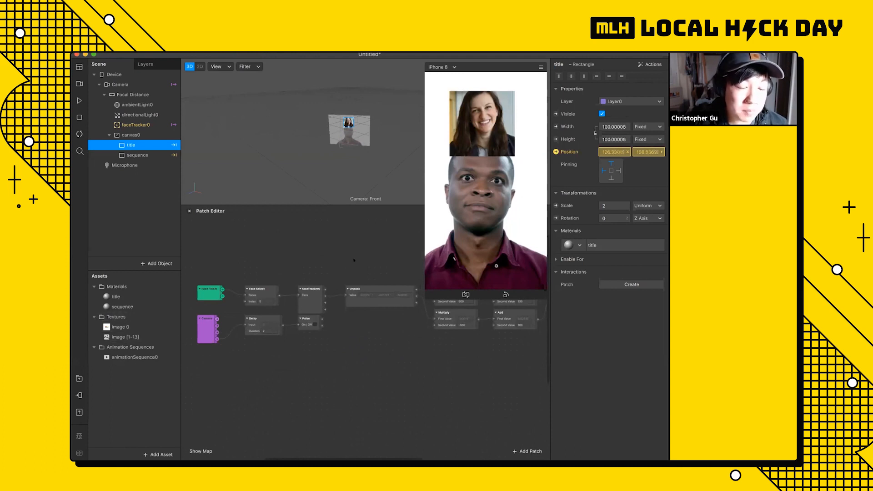
Examine the image 0 and image [1-13] textures and the texture options assigned to the title and sequence materials.
left_click(121, 337)
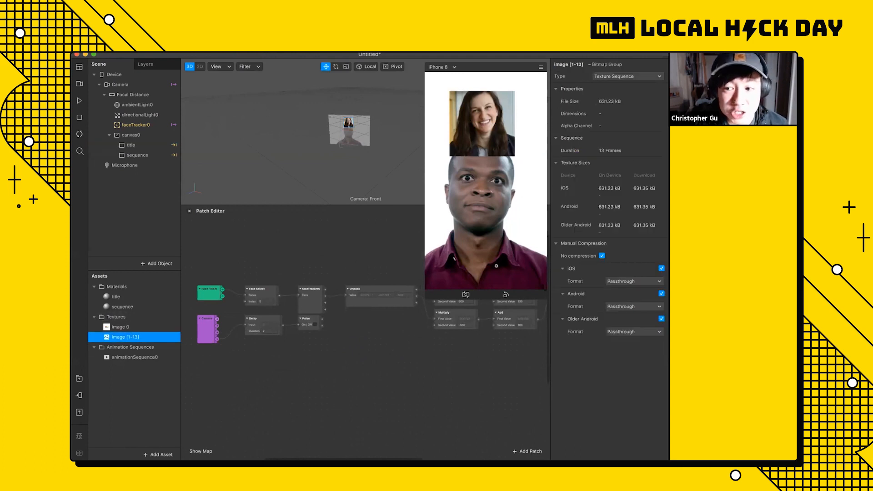
left_click(165, 327)
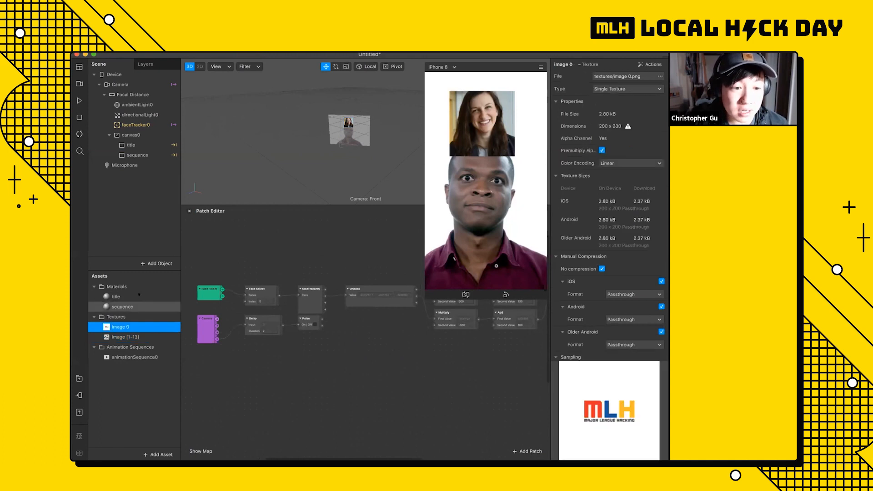
left_click(162, 454)
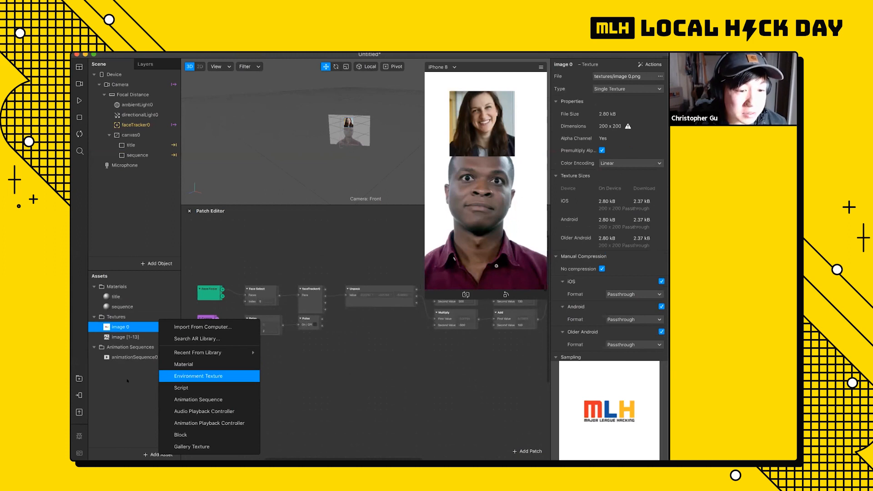
left_click(141, 377)
left_click(134, 297)
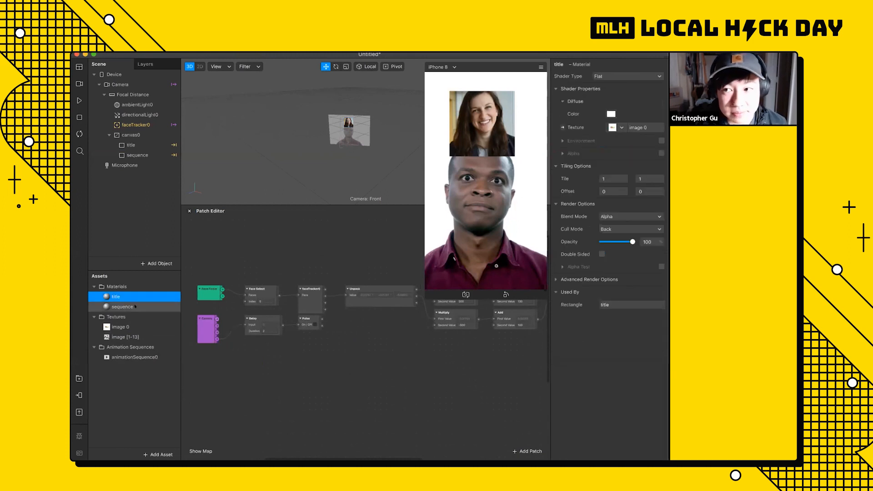
left_click(135, 307)
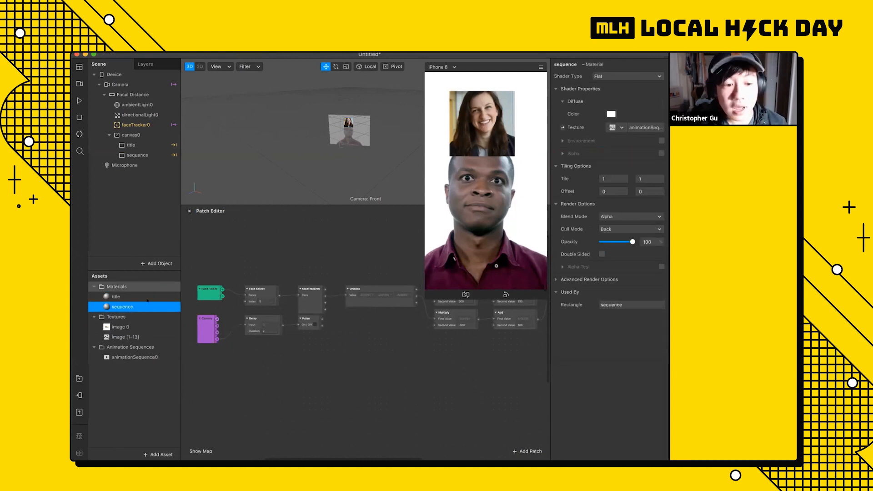
left_click(136, 296)
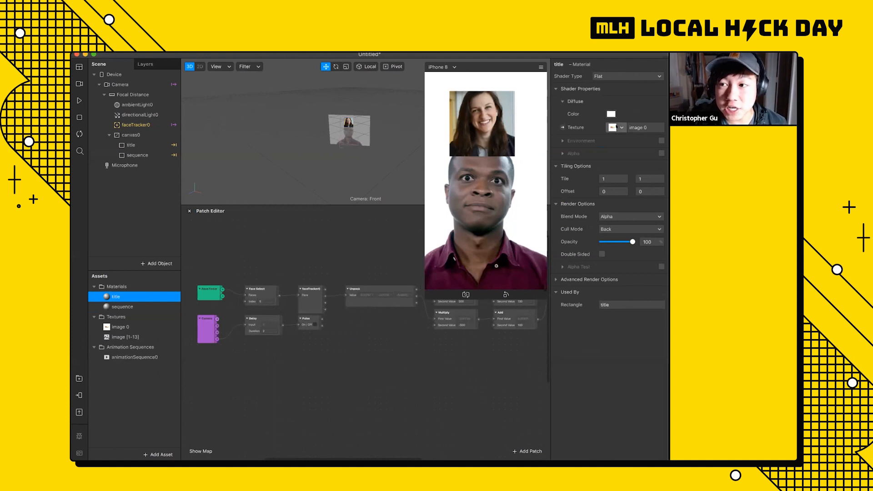
left_click(614, 127)
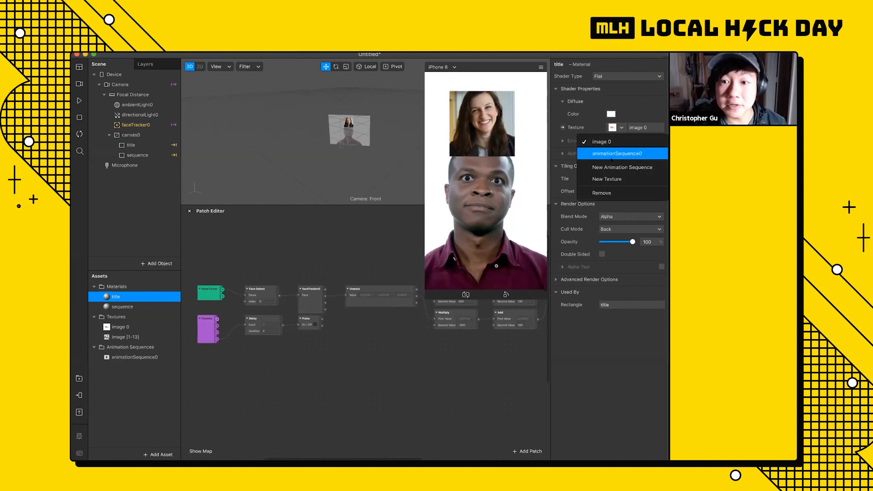
left_click(135, 307)
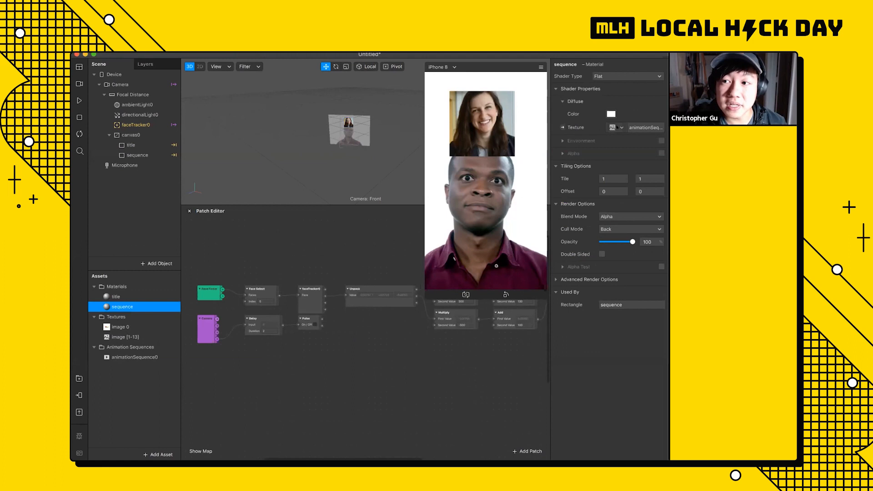
left_click(617, 128)
left_click(620, 168)
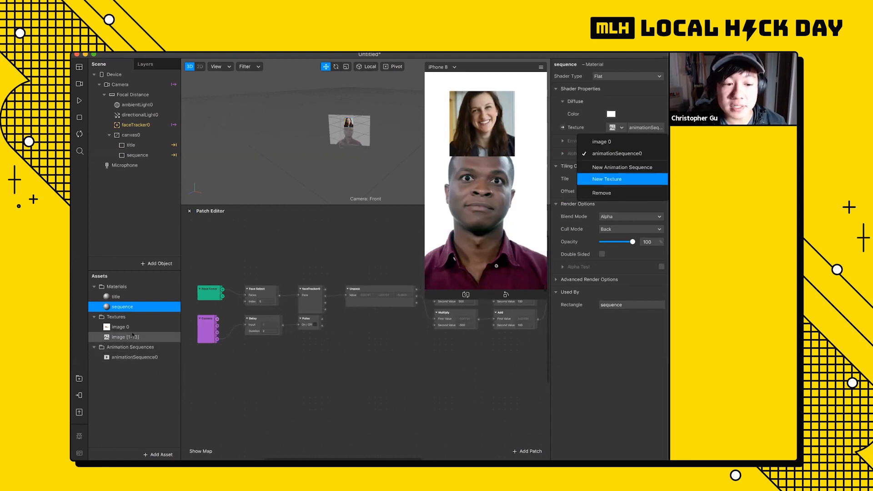
left_click(139, 296)
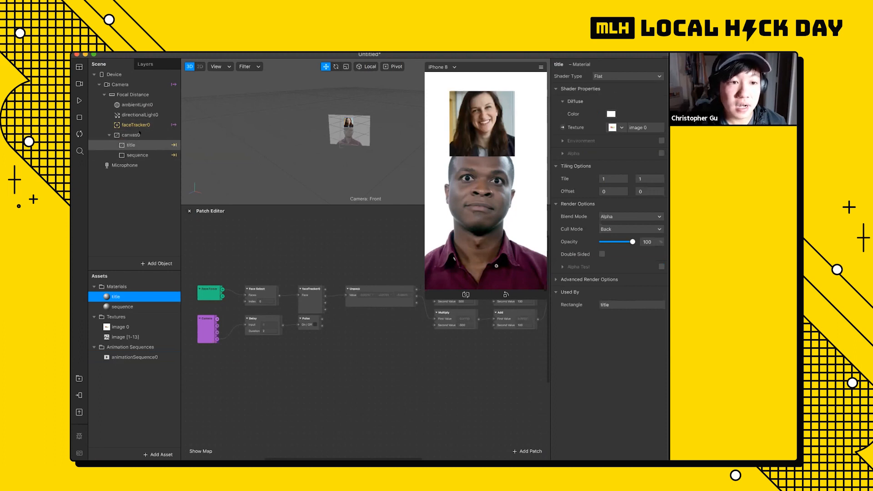
right_click(134, 206)
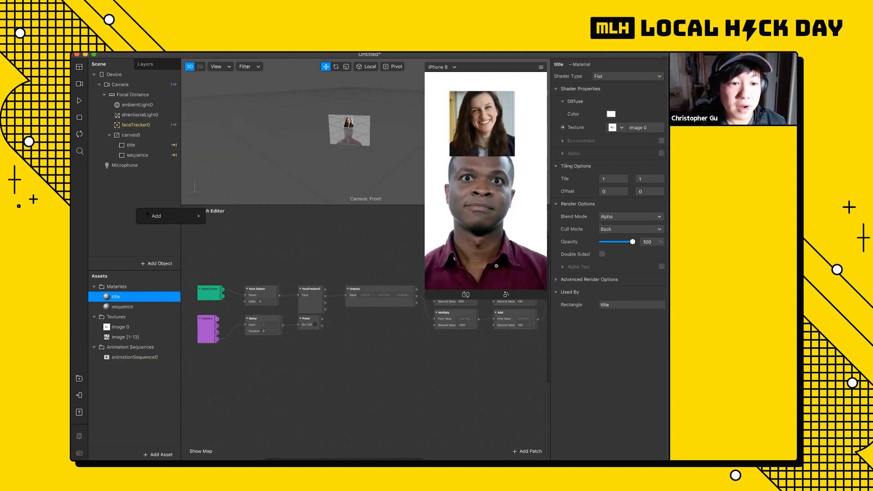
mouse_move(155, 216)
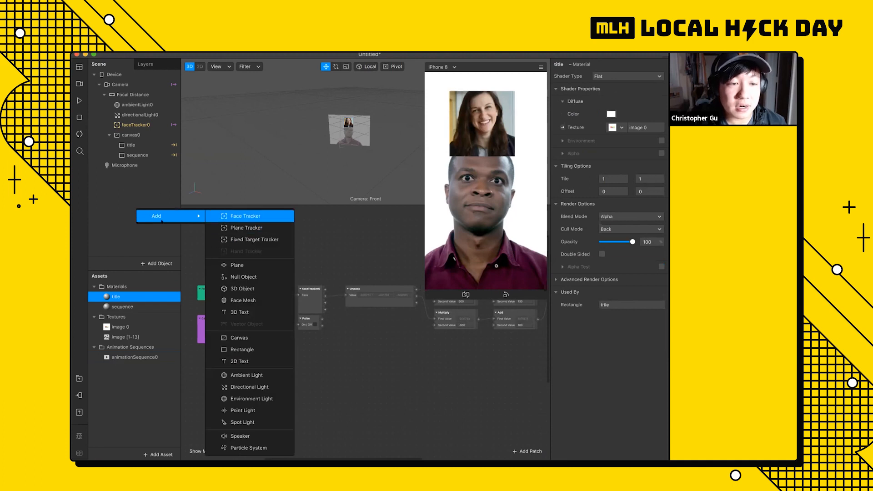
left_click(122, 186)
right_click(124, 189)
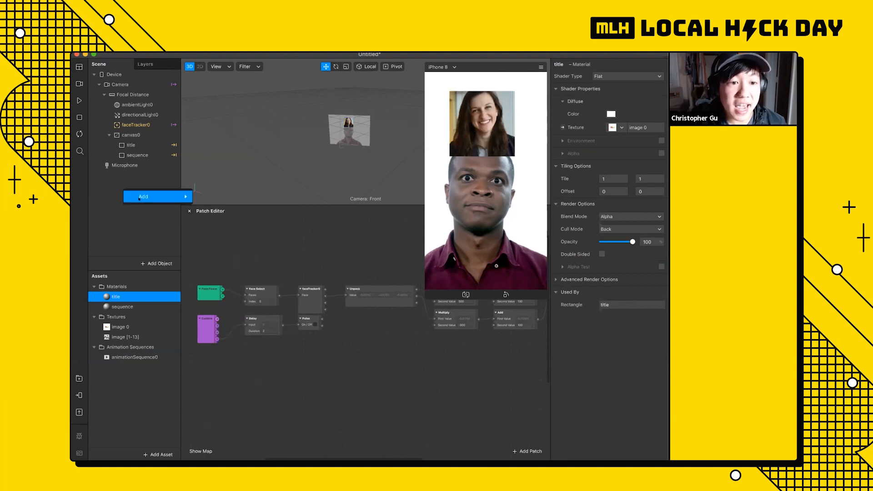
mouse_move(154, 196)
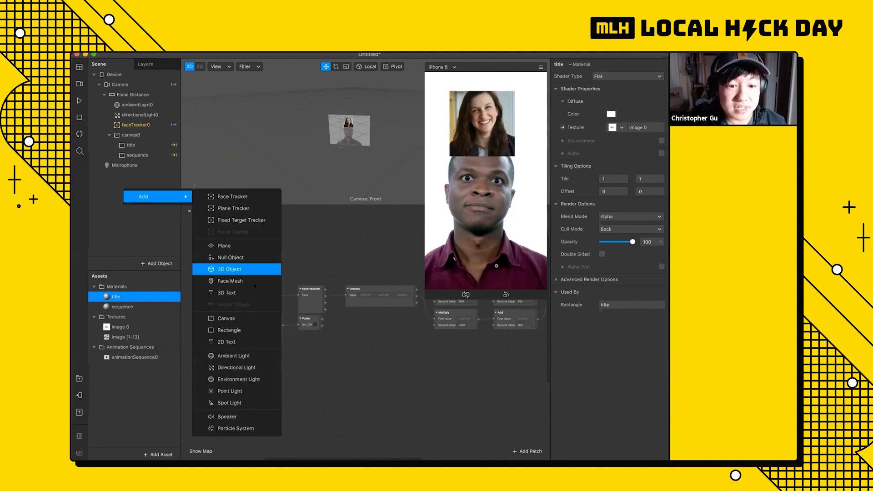
left_click(126, 235)
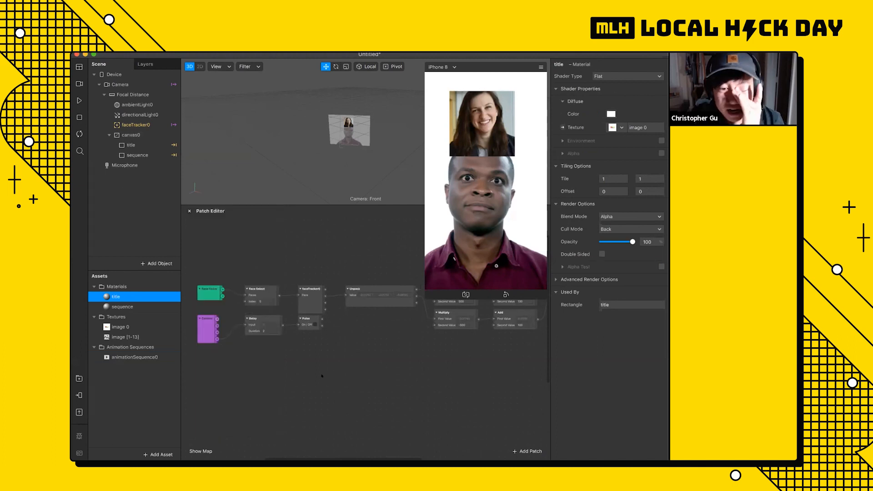
Shrink the device preview to uncover more of the patch graph.
scroll(329, 381, "right", 3)
left_click_drag(425, 297, 450, 253)
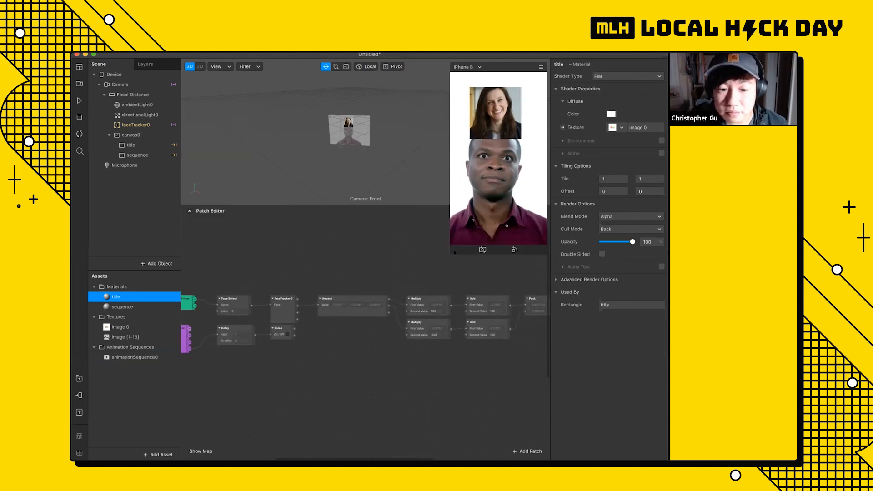
scroll(335, 315, "left", 2)
scroll(335, 316, "down", 2)
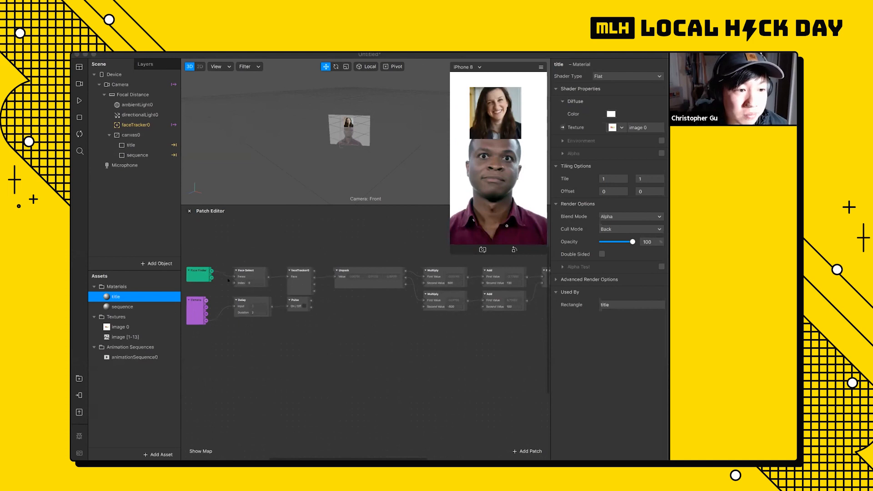
Add a Switch patch, place it beside the Pulse patch and connect Pulse's output to its Flip input.
double_click(327, 314)
type("switch")
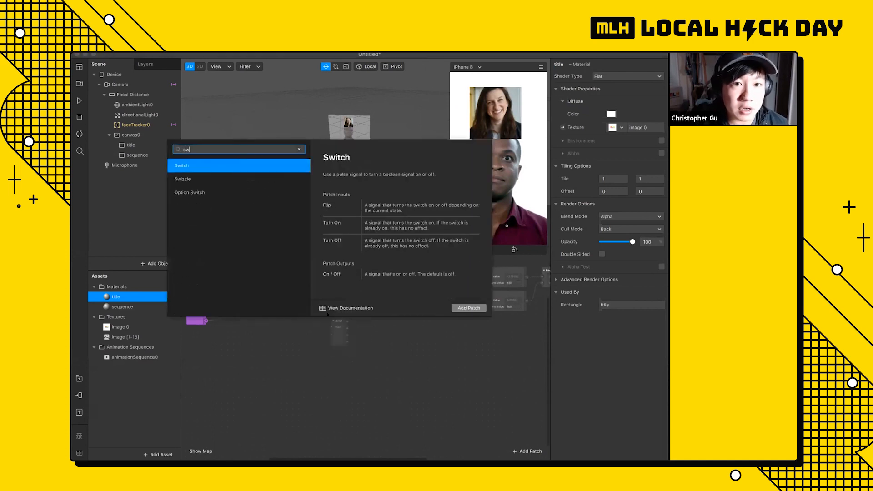
key("Return")
left_click_drag(346, 322, 336, 306)
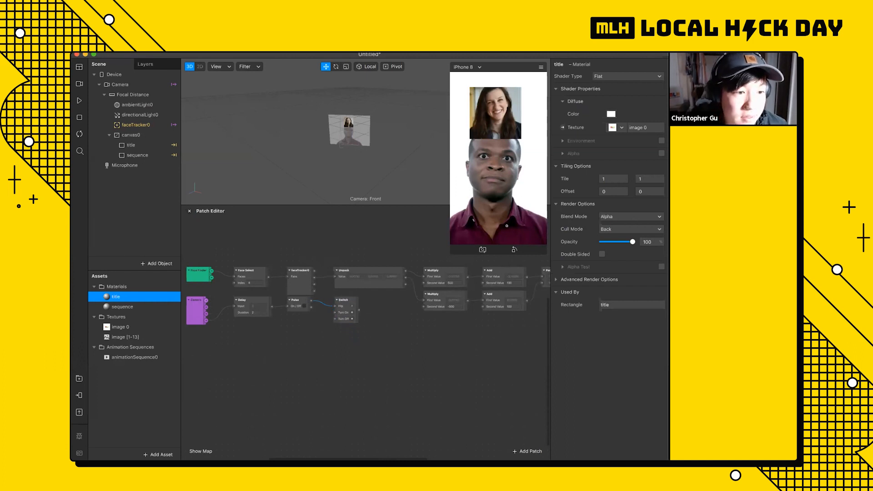
Add a Not patch beside the Switch patch and connect Switch's output to it.
double_click(383, 315)
type("not")
key("Return")
left_click_drag(389, 314, 369, 301)
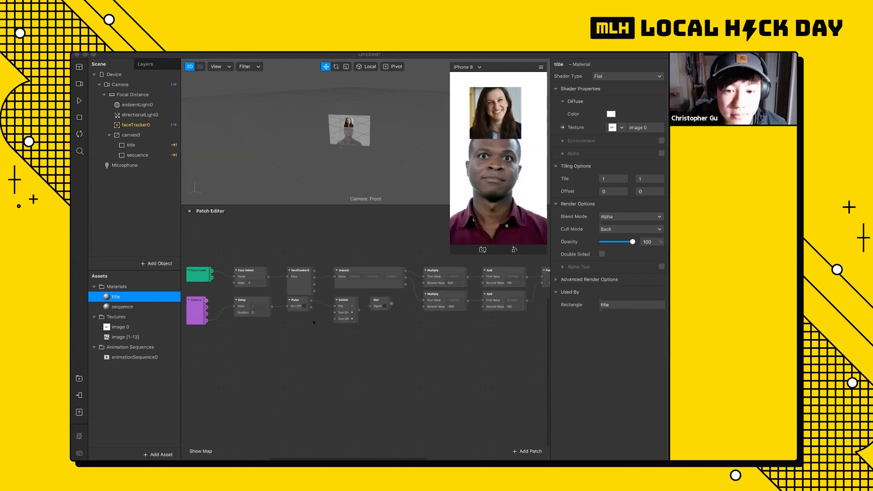
Create a Visible patch for the title rectangle and place it beside the Not patch to receive its output.
left_click(146, 145)
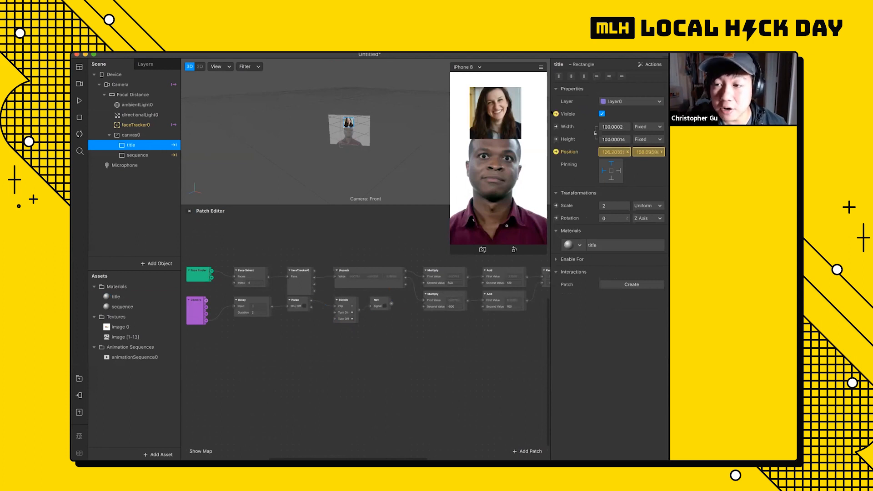
left_click(556, 114)
left_click_drag(370, 345, 399, 306)
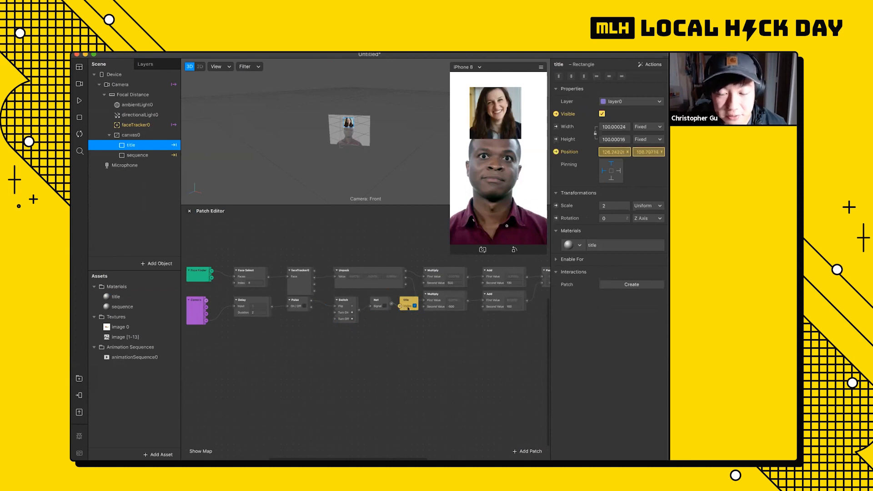
Move the whole Camera-to-title visibility patch chain down into its own row below the face tracking patches.
left_click_drag(200, 333, 403, 334)
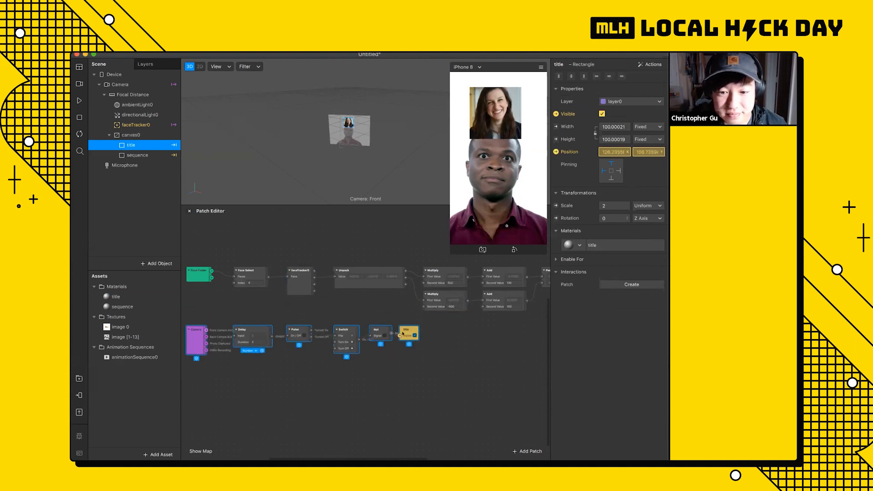
left_click(327, 362)
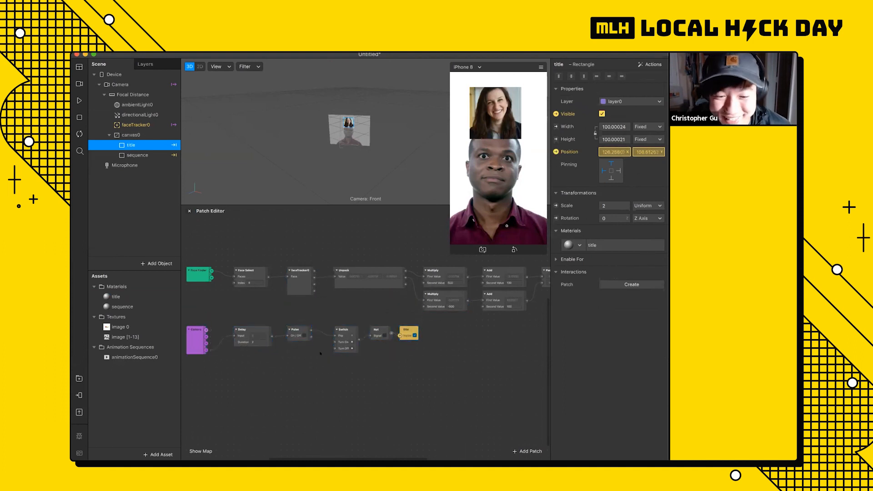
left_click(404, 334)
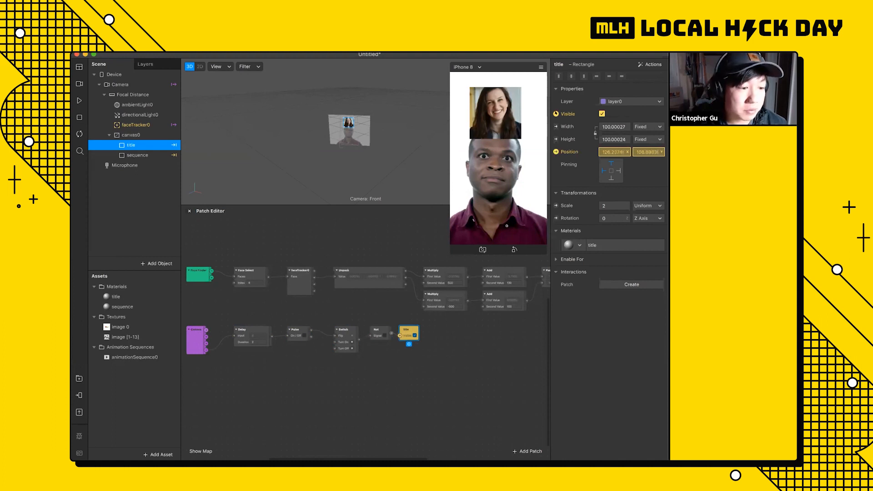
left_click(291, 364)
scroll(276, 361, "down", 2)
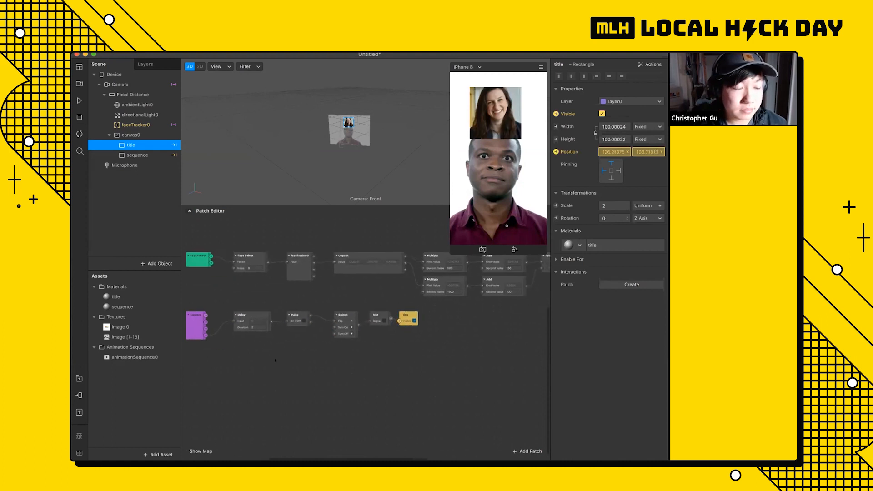
Add a Runtime patch and place it directly below the Camera patch.
key("super+Tab")
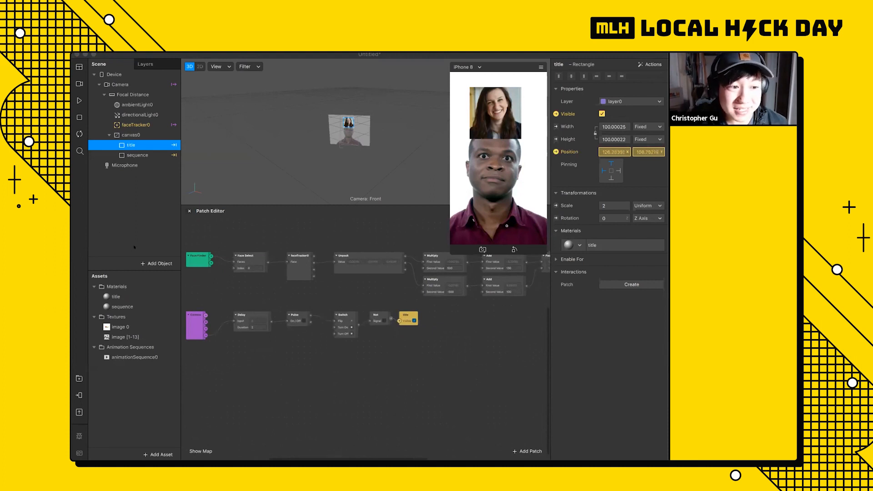
left_click(279, 351)
scroll(259, 359, "left", 2)
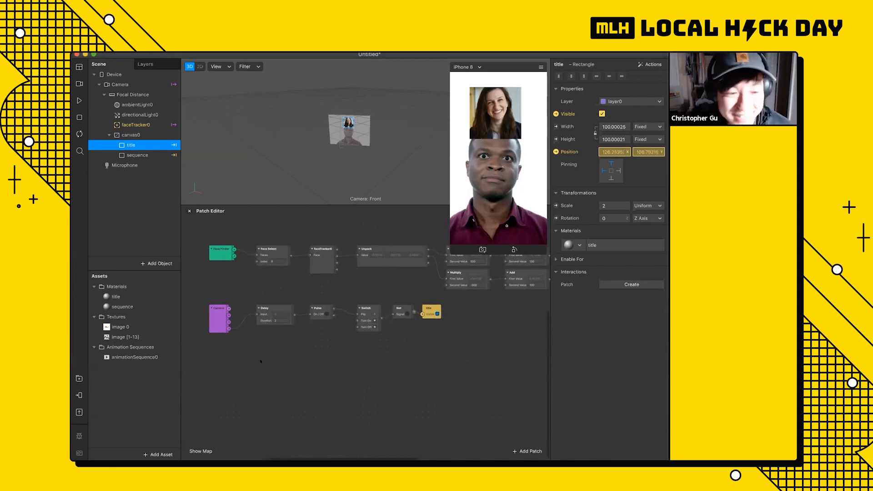
right_click(221, 361)
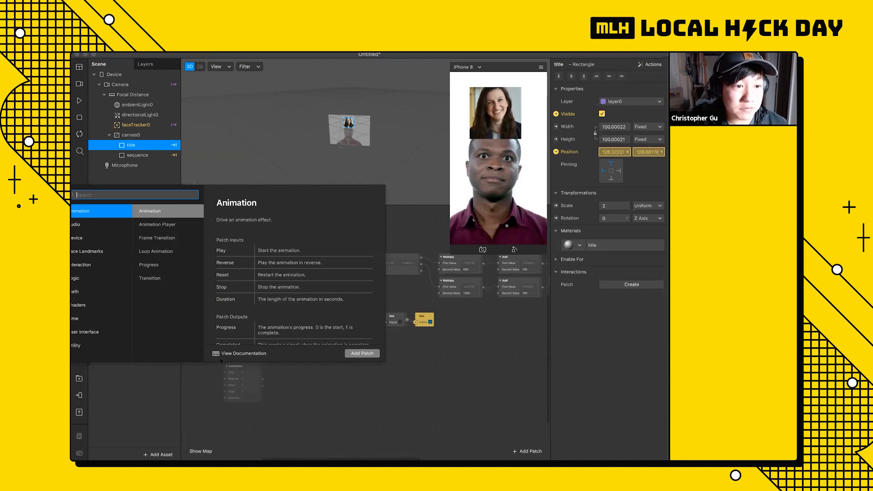
type("runtime")
key("Return")
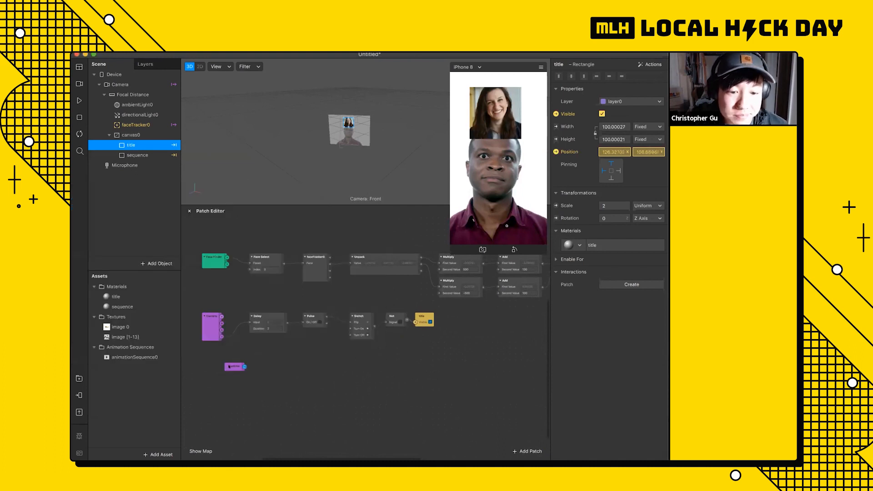
left_click_drag(232, 360, 220, 350)
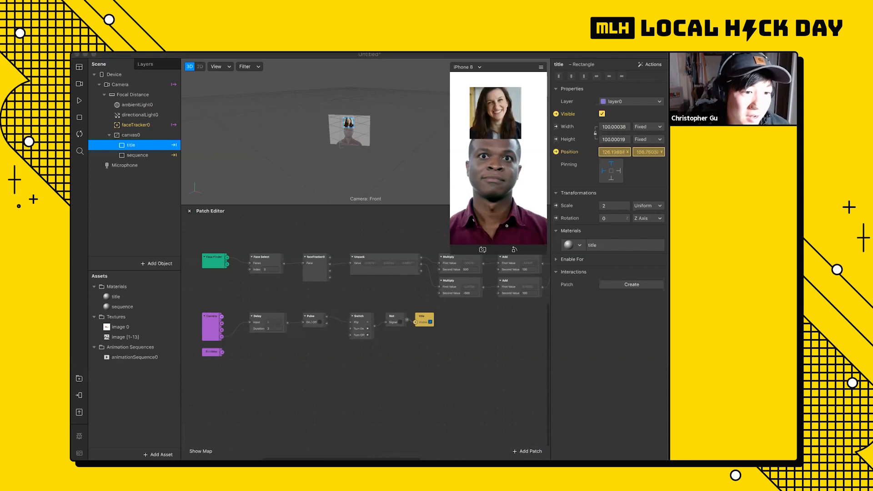
Add an Offset patch fed by Runtime and connect the Pulse patch's output to its Reset input.
left_click(267, 361)
double_click(268, 349)
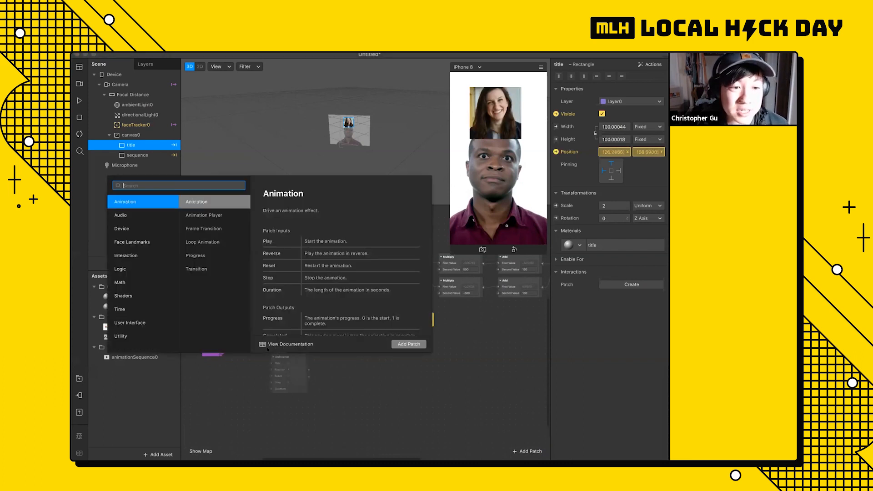
type("offset")
key("Return")
left_click_drag(255, 347, 250, 354)
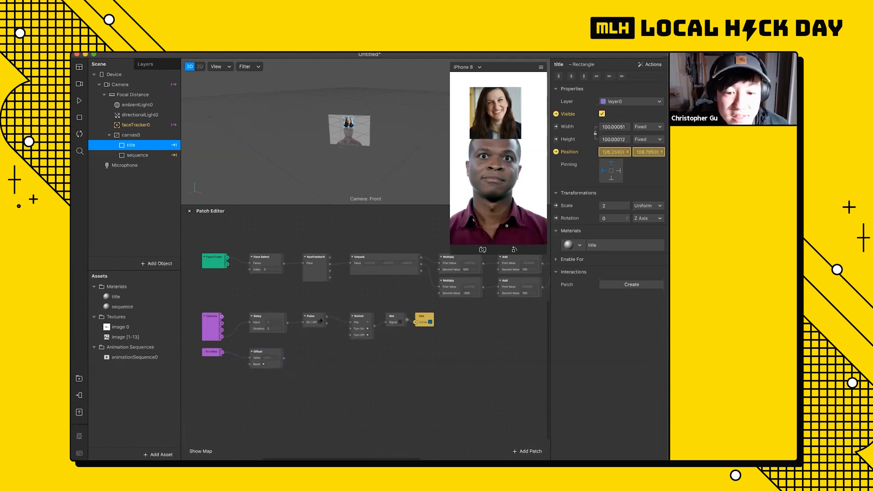
left_click_drag(326, 317, 254, 359)
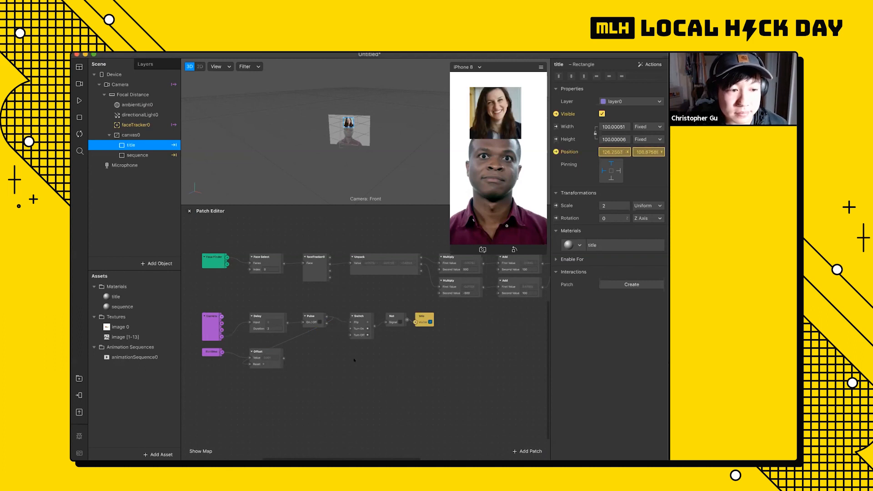
Add a Less Than patch beside the Offset patch and connect Offset's output to its First Input.
double_click(329, 356)
type("l")
key("BackSpace")
type("les")
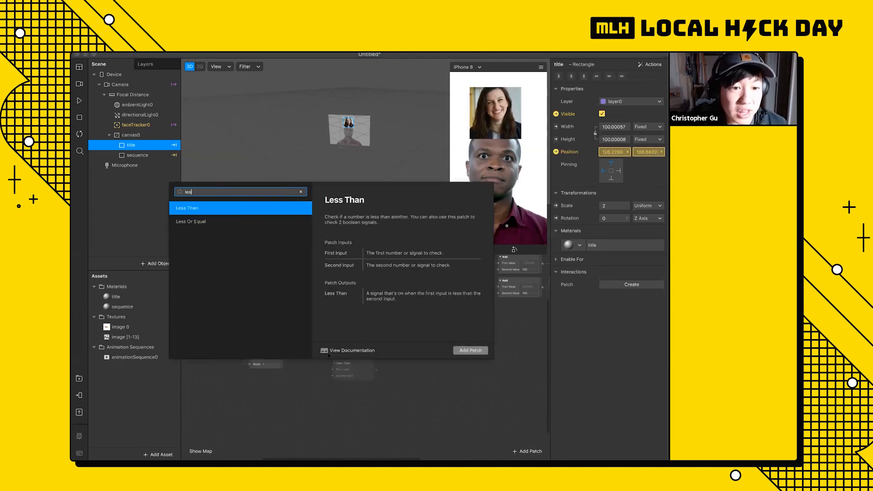
key("Return")
left_click_drag(341, 363, 304, 358)
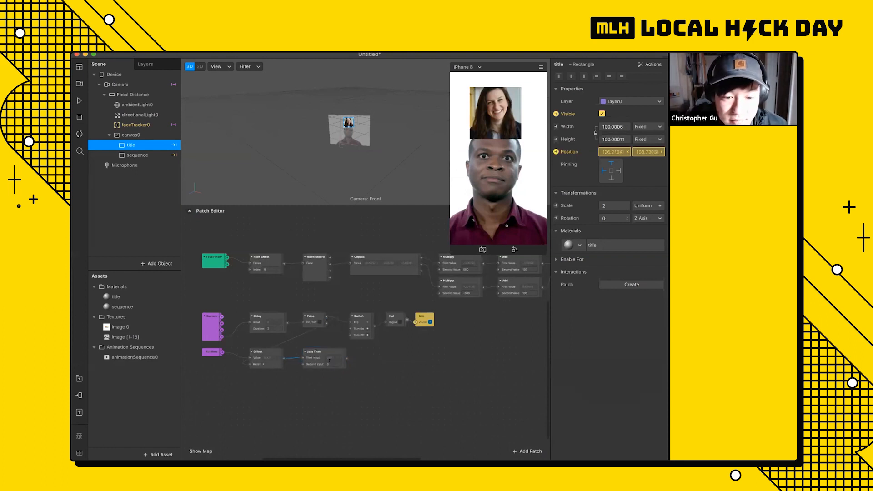
Set the Less Than patch's Second Input to 8.
left_click(320, 362)
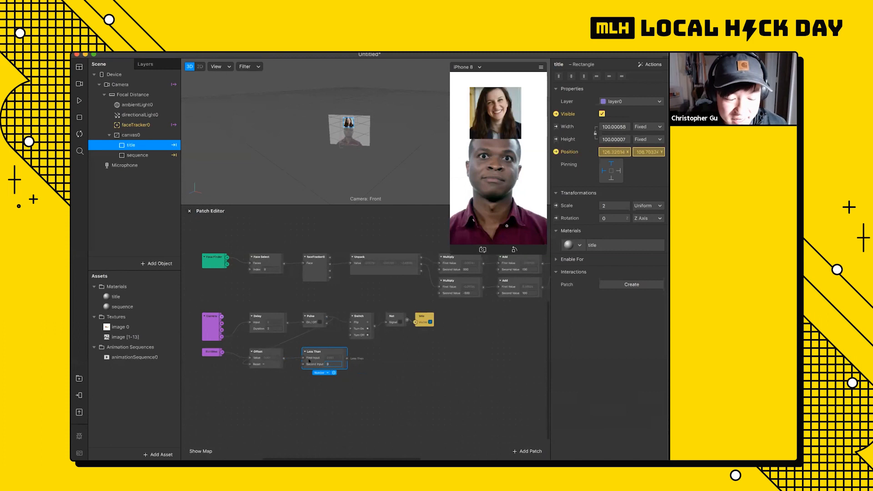
type("8")
key("Return")
left_click(330, 388)
scroll(330, 387, "right", 2)
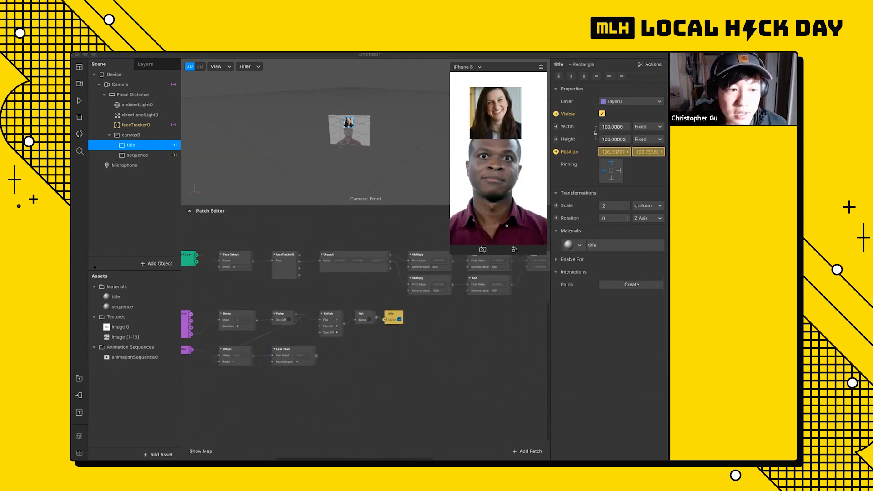
Add a Loop Animation patch after Less Than, connect the Less Than output to its Enable input, and set its duration to 0.15.
left_click(322, 368)
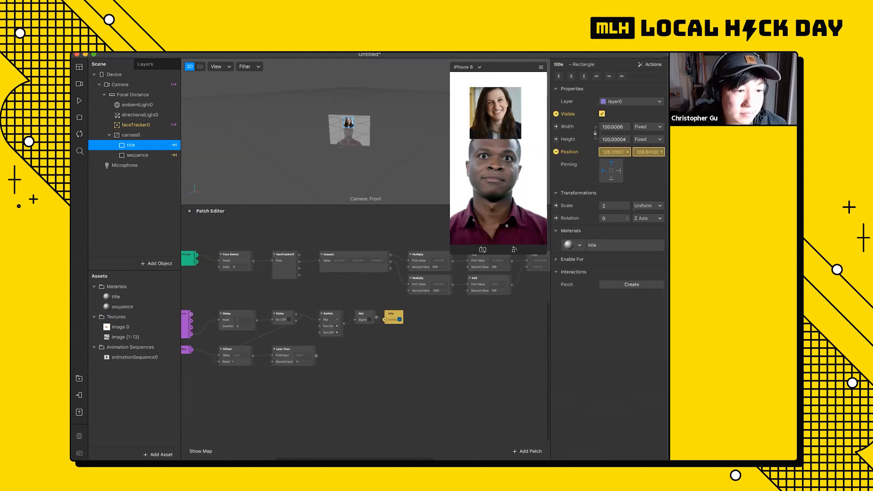
double_click(341, 349)
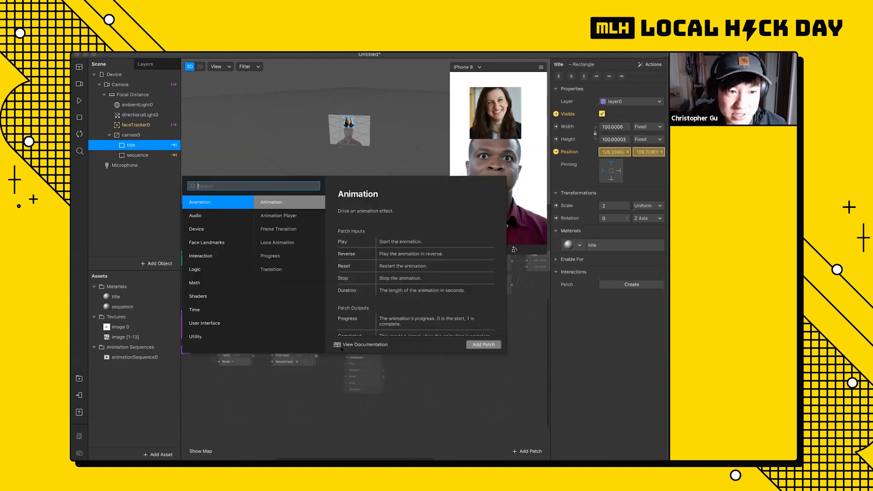
type("loop an")
key("Return")
left_click_drag(360, 358, 335, 355)
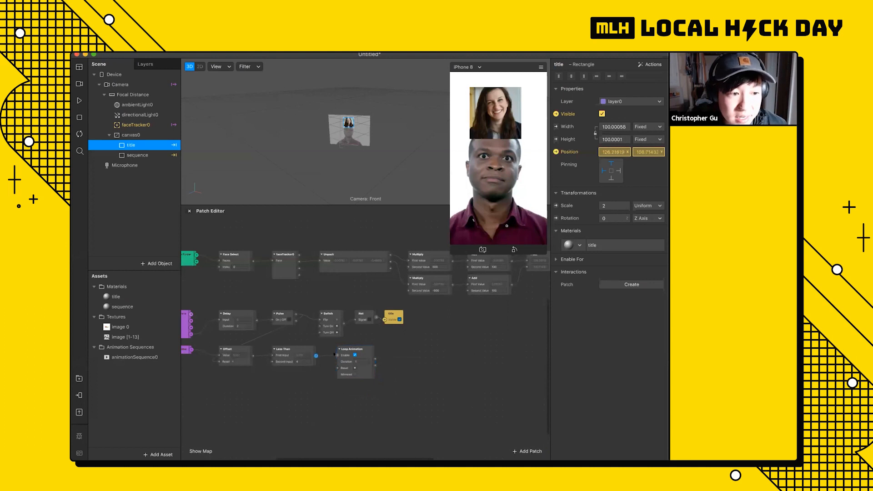
left_click(342, 361)
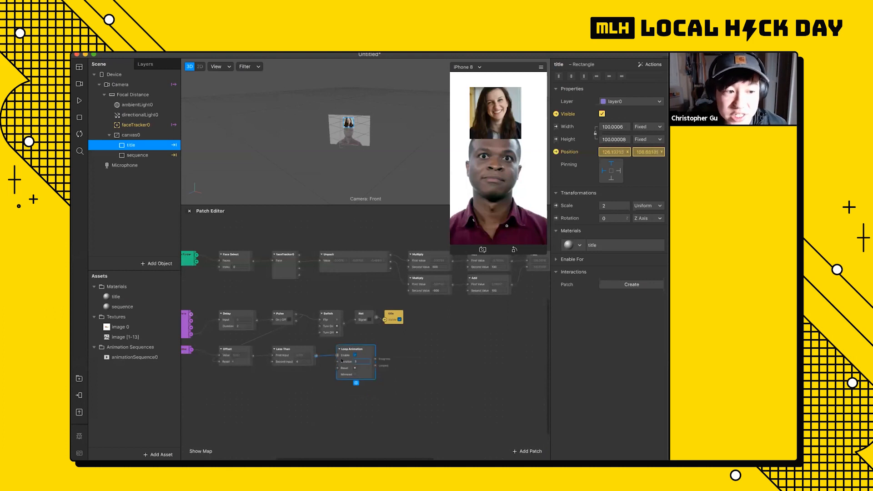
type("0.15")
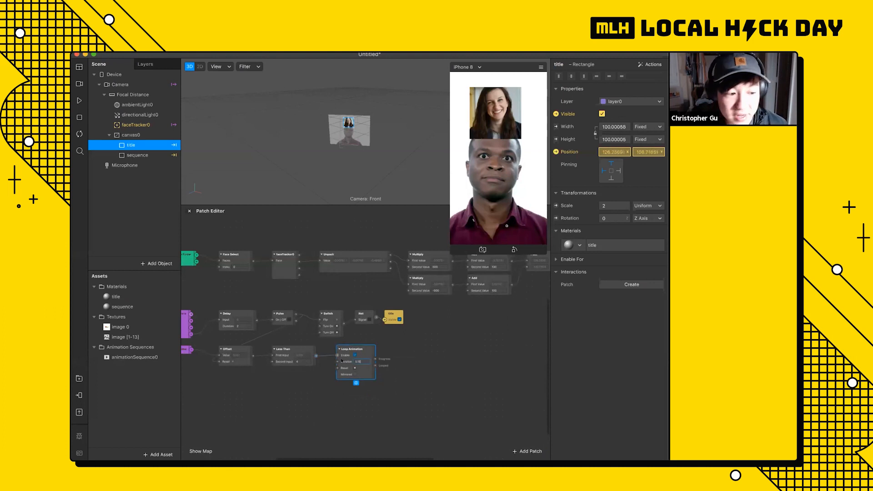
left_click(415, 356)
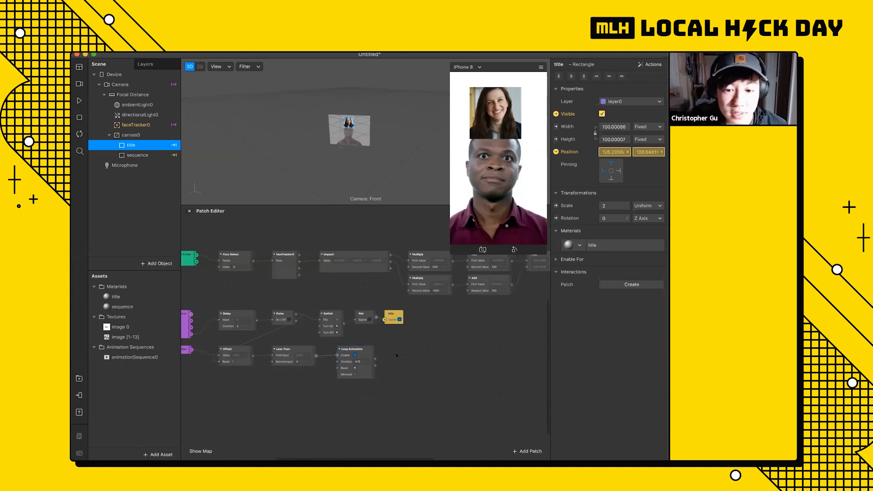
Add a Random patch beside Loop Animation and connect the lower Loop Animation output to its Randomize input.
double_click(401, 355)
type("random")
key("Return")
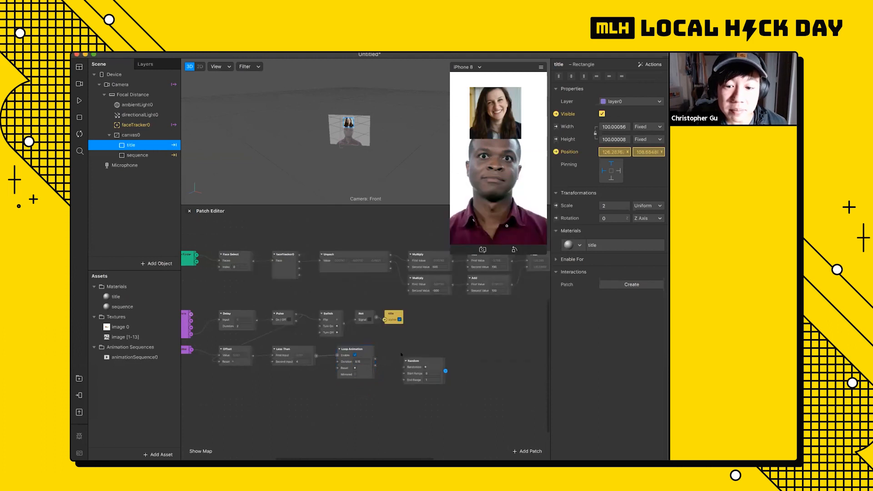
left_click_drag(415, 363, 395, 354)
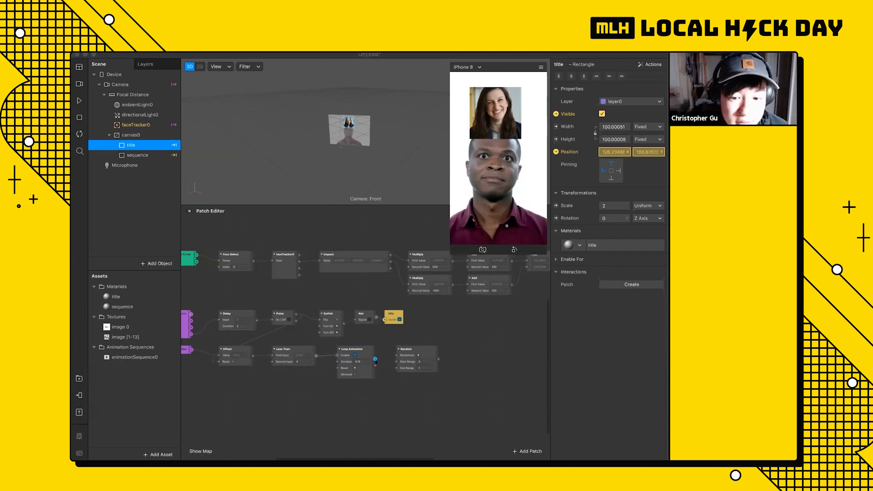
left_click_drag(375, 366, 396, 354)
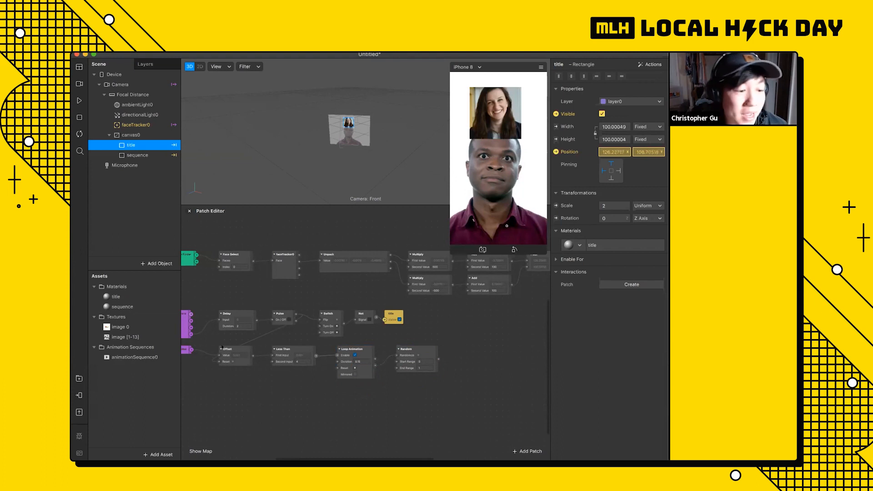
Set the Random patch's End Range to 13.
left_click(422, 356)
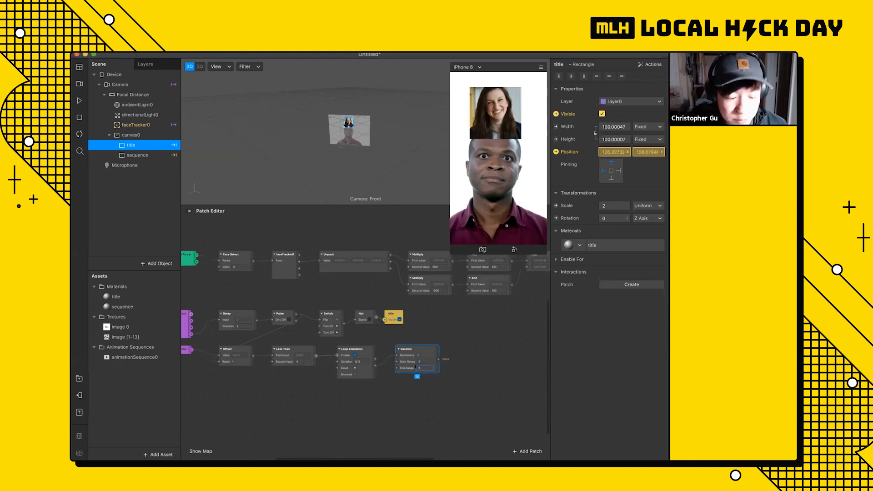
type("3")
key("Return")
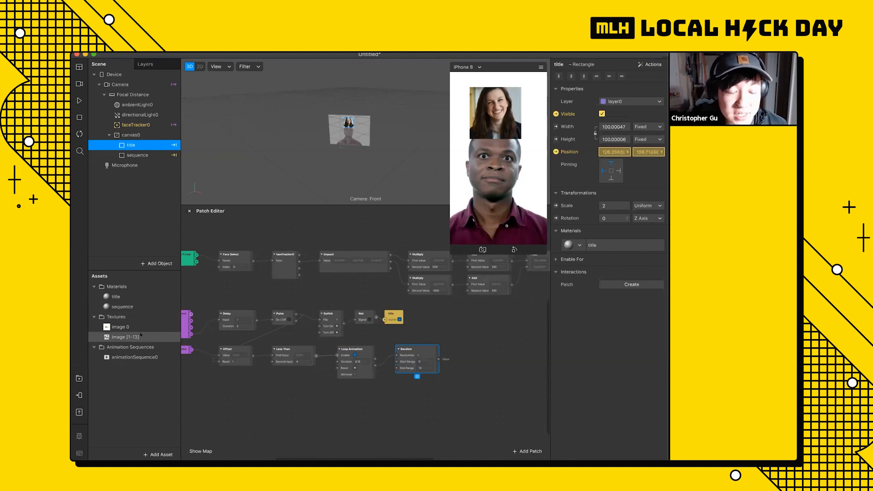
left_click(440, 380)
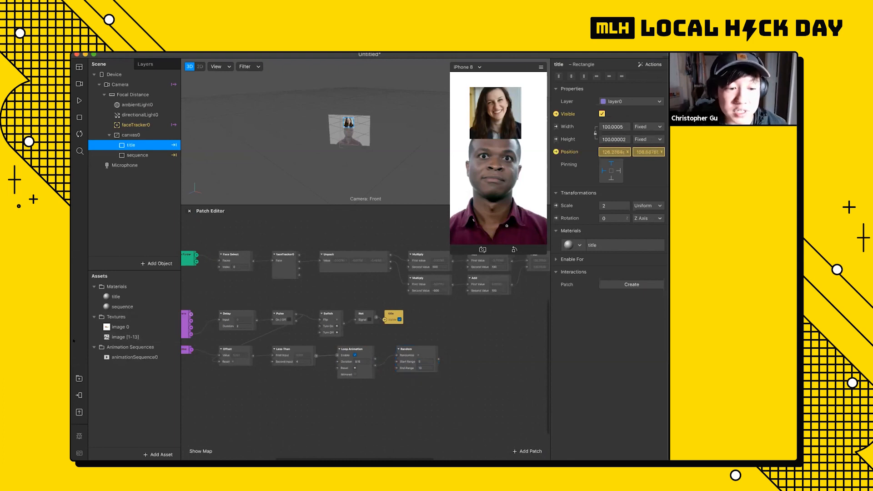
key("super+Tab")
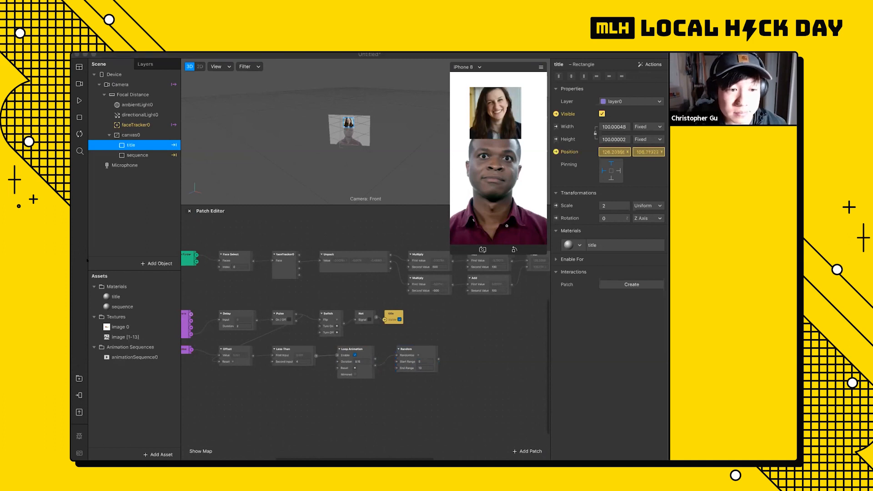
Add a Floor patch beside Random and connect the Random output to its input.
double_click(459, 348)
type("floor")
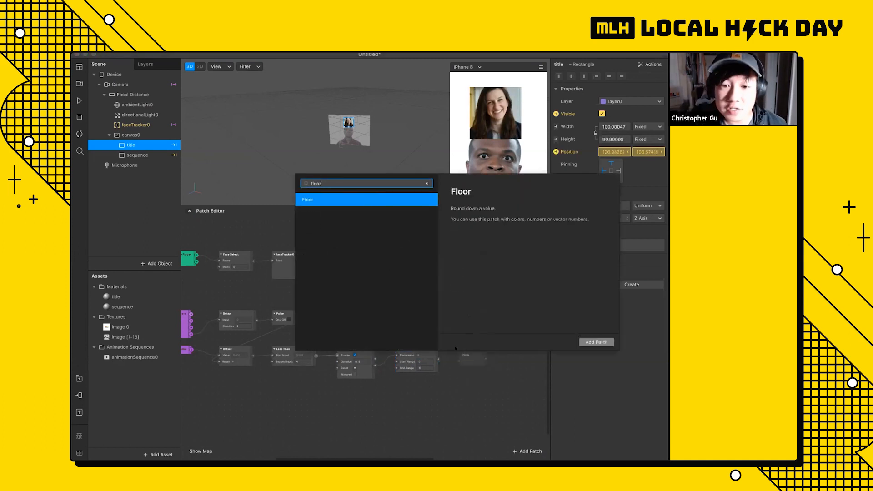
key("Return")
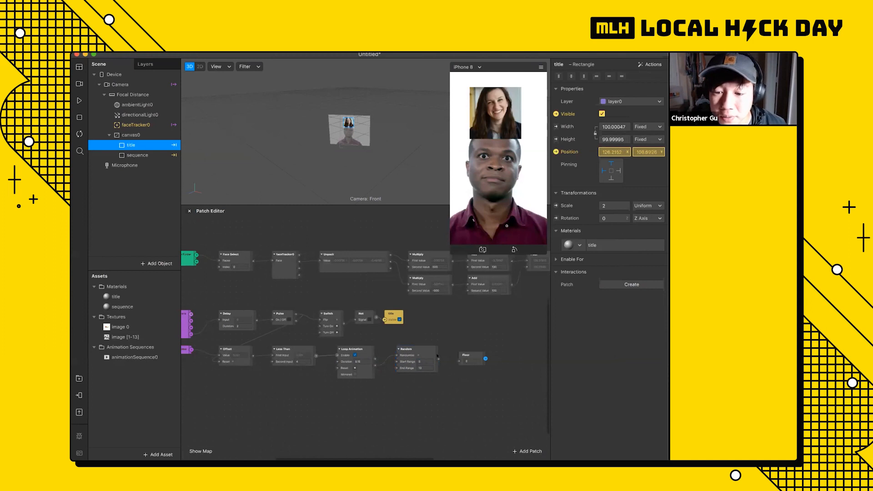
left_click_drag(467, 358, 464, 353)
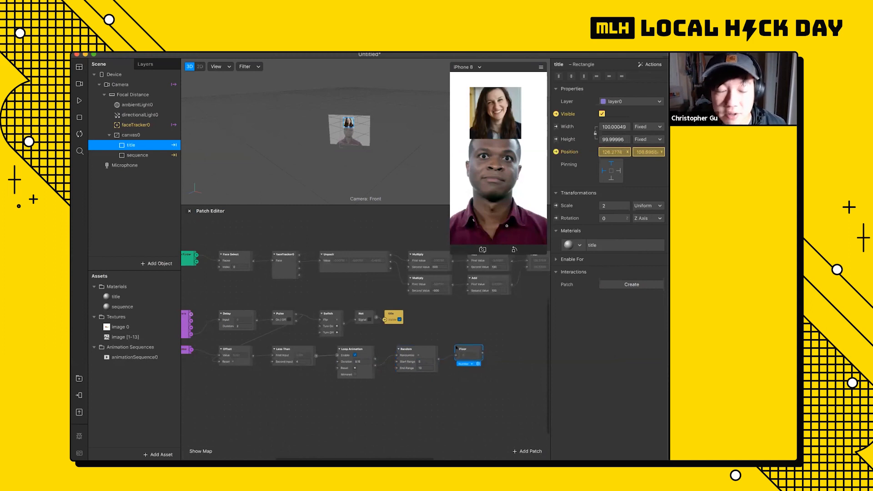
key("super+Tab")
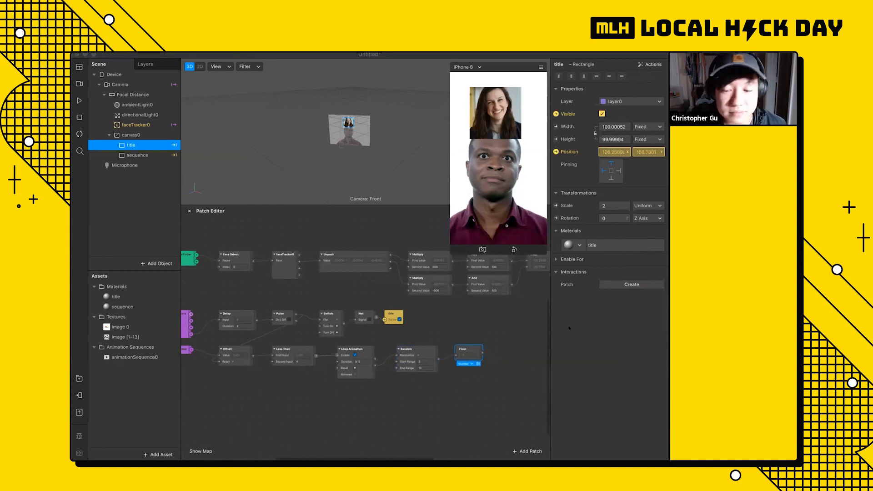
left_click(504, 354)
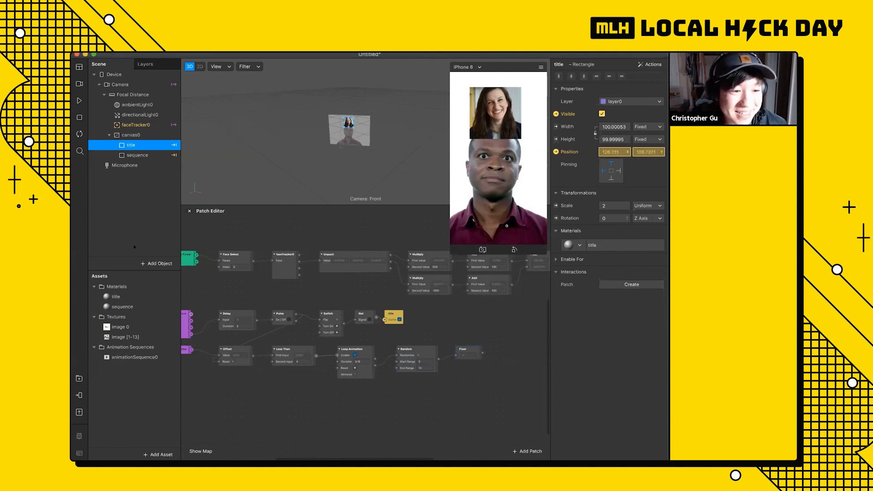
Create a Current Frame patch for animationSequence0 and connect the Floor output to it.
left_click(152, 357)
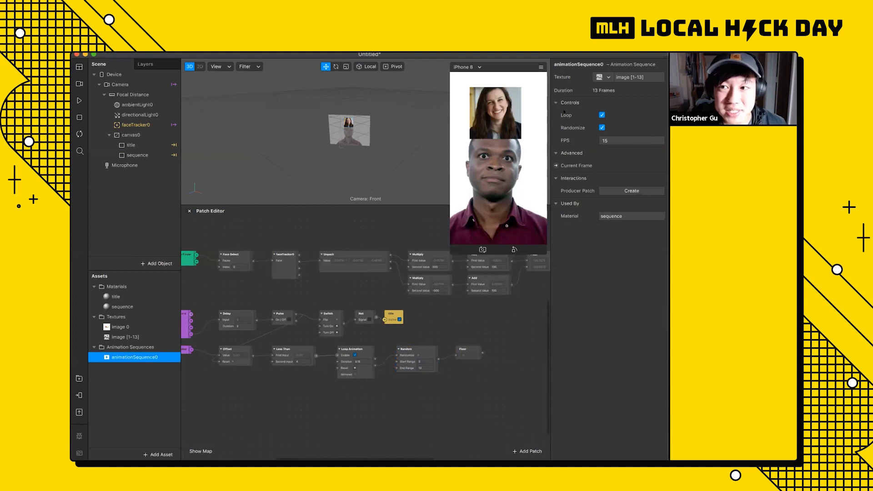
left_click_drag(552, 160, 503, 355)
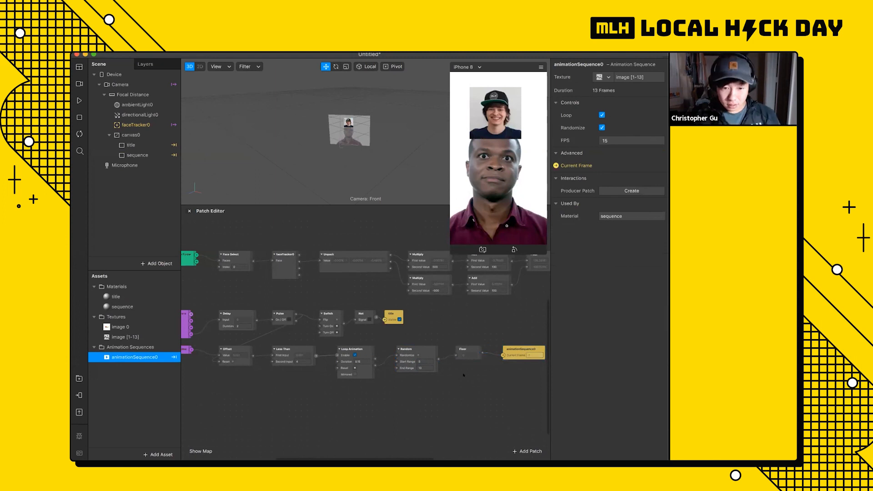
key("super+Tab")
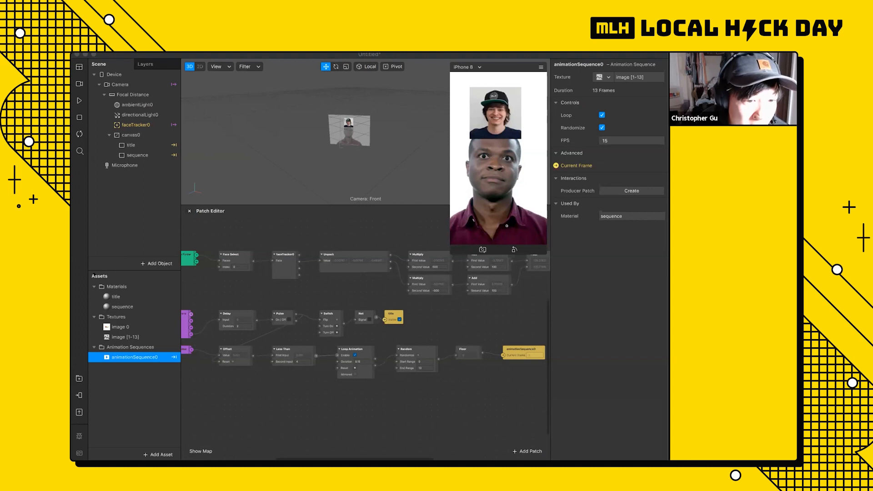
left_click(349, 401)
Check the type options of the image [1-13] texture group, keeping Texture Sequence.
scroll(348, 401, "down", 3)
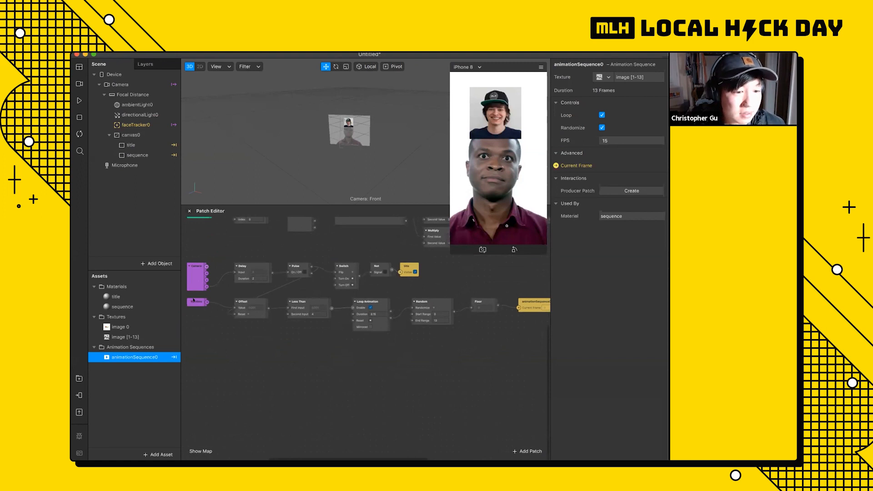
left_click(132, 337)
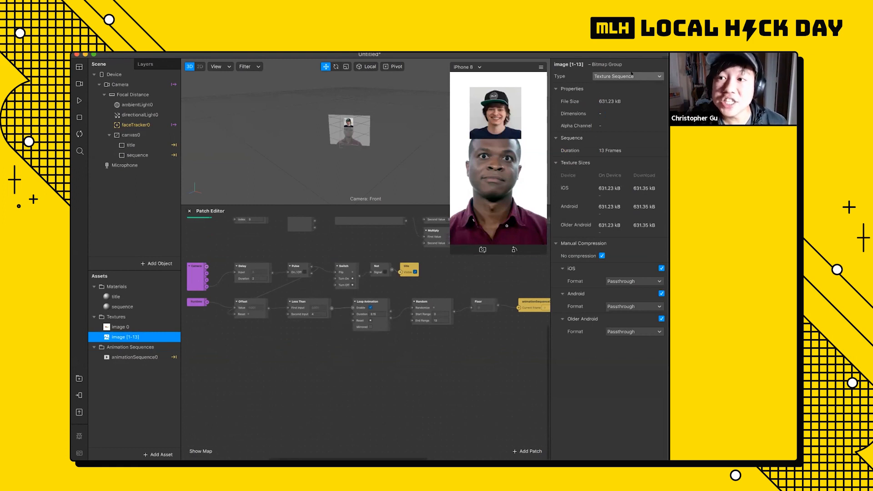
left_click(631, 74)
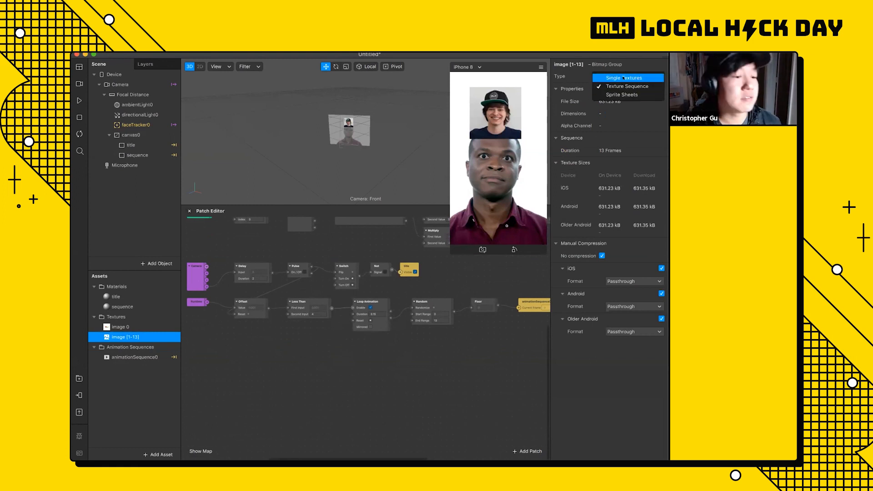
left_click(627, 85)
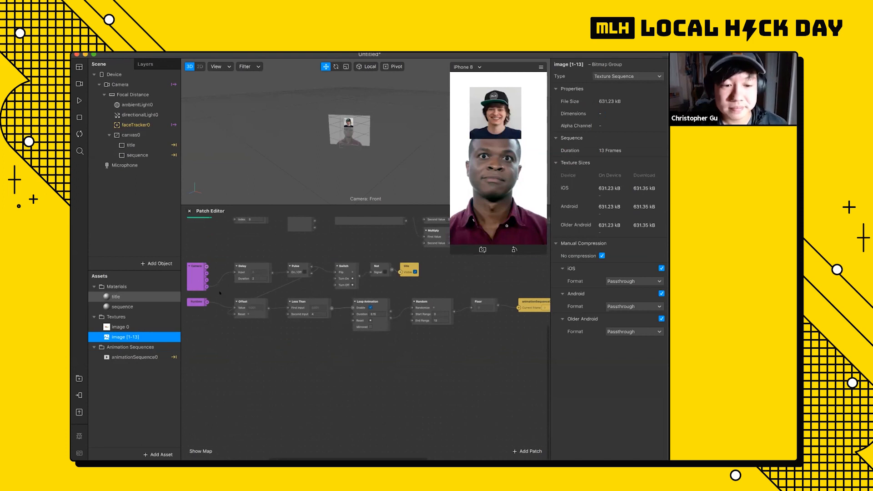
Review the patch chain from Runtime to animationSequence0, the sequence's Current Frame property, and the complete patch graph.
left_click(193, 300)
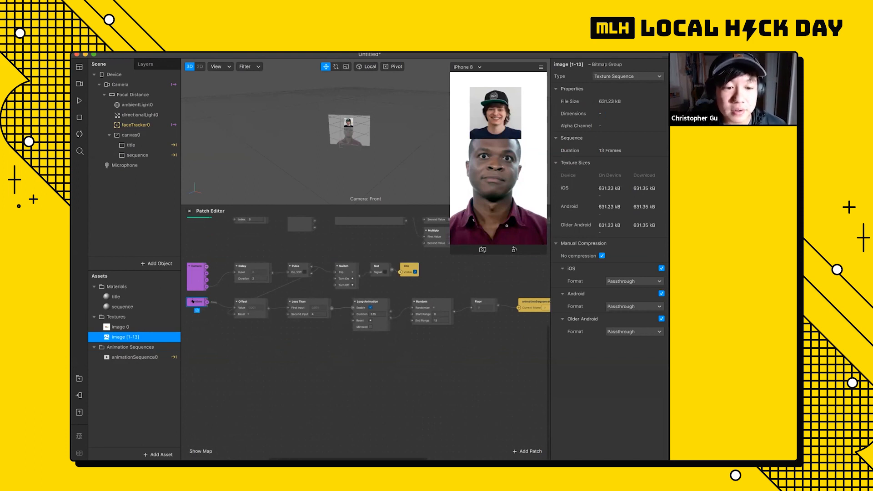
left_click(248, 301)
left_click(315, 301)
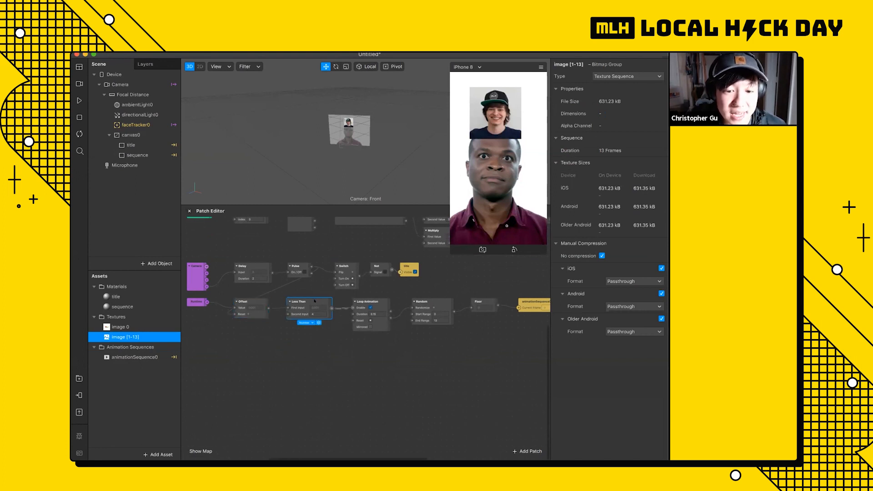
left_click(335, 353)
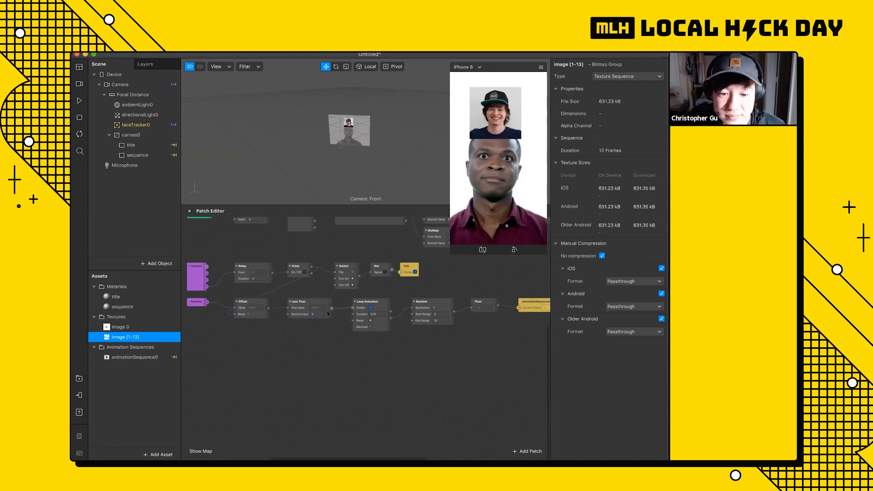
scroll(343, 309, "right", 5)
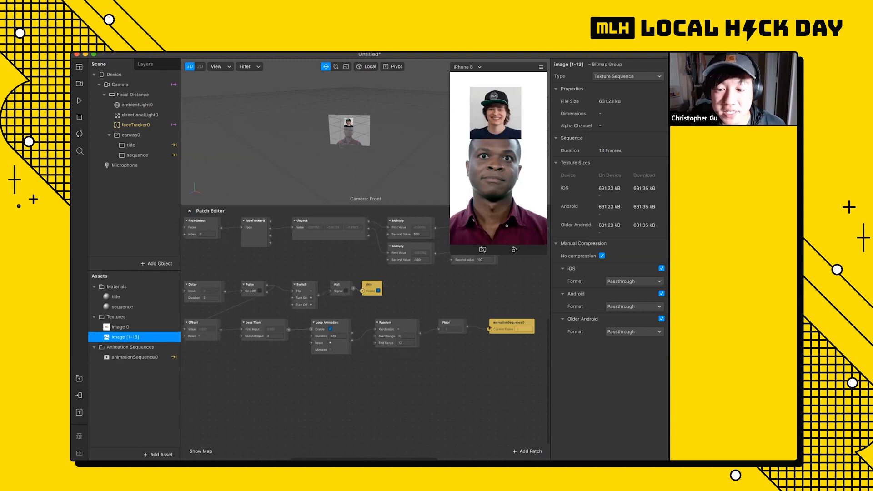
left_click(511, 326)
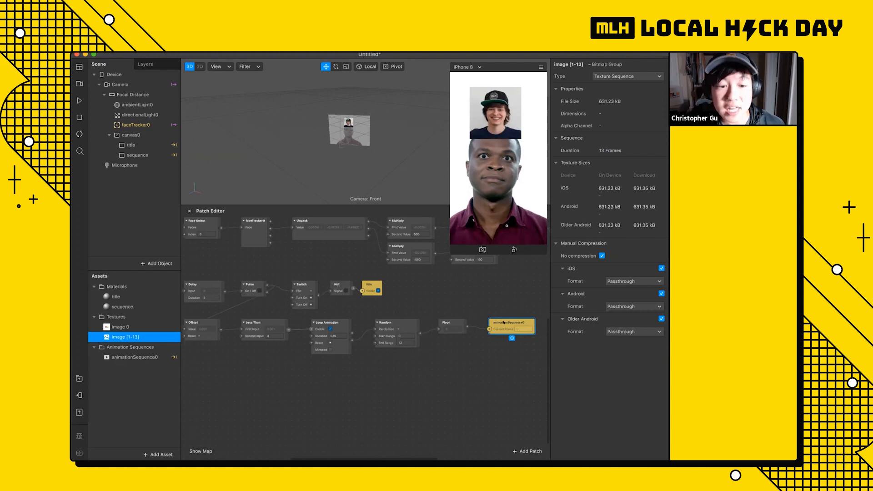
left_click(138, 357)
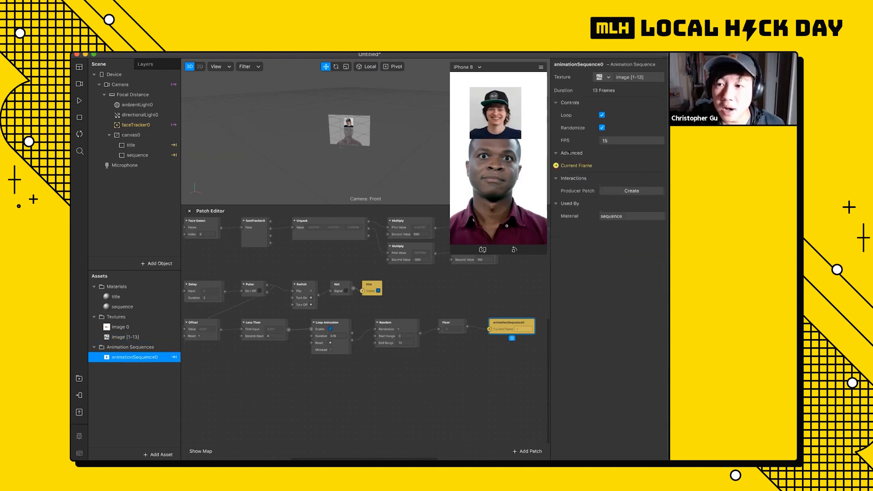
left_click(484, 362)
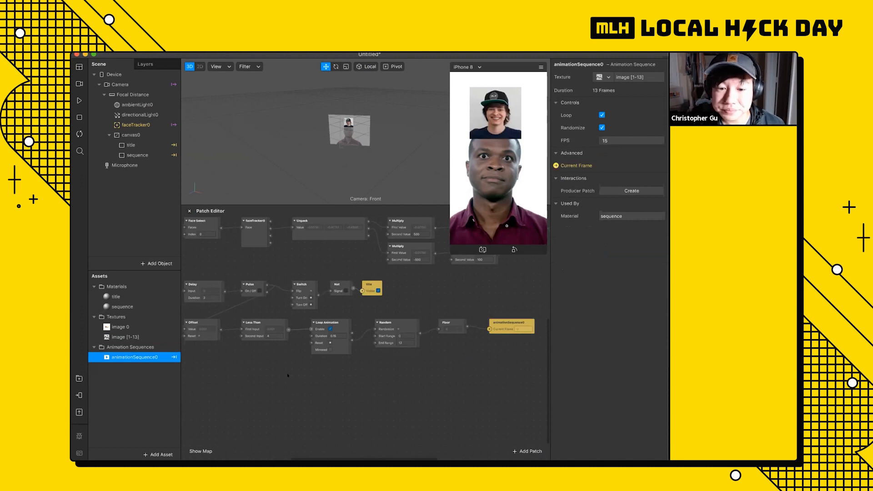
scroll(287, 375, "left", 2)
scroll(287, 376, "down", 3)
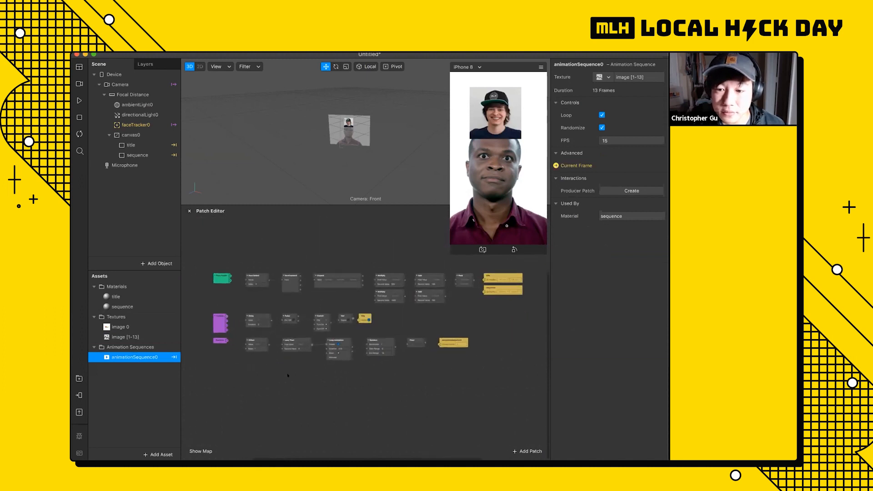
scroll(275, 374, "up", 2)
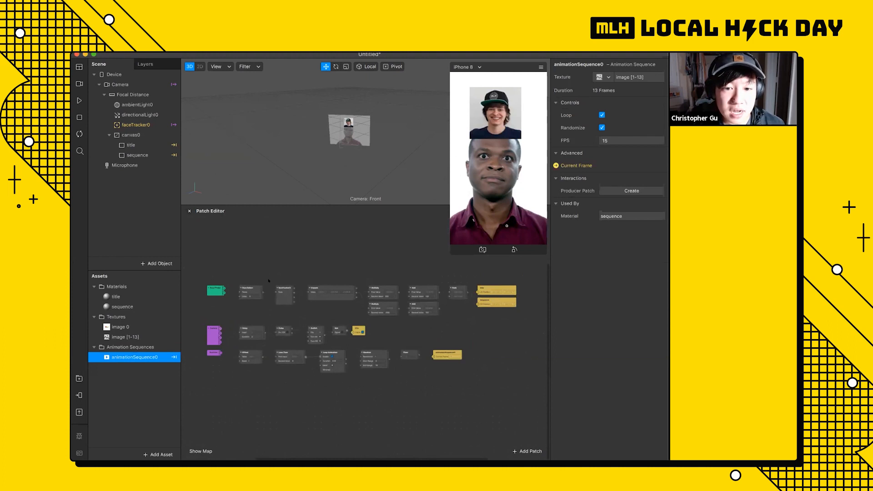
key("super+Tab")
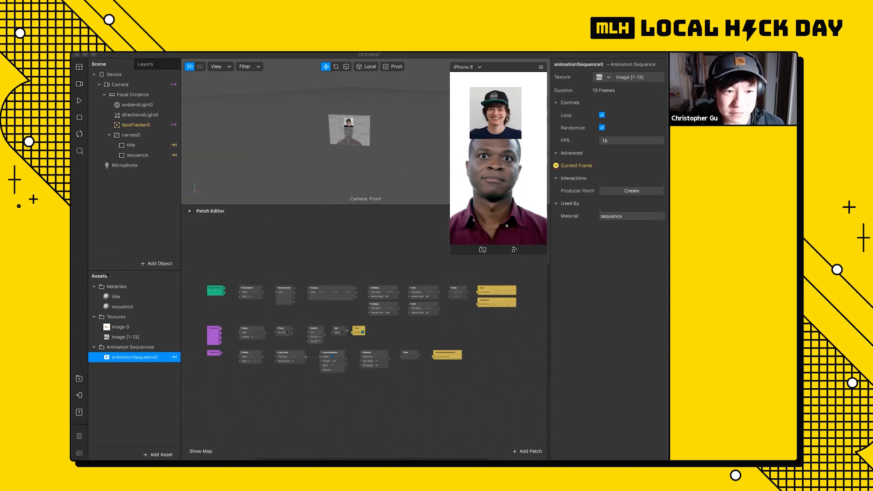
left_click(374, 242)
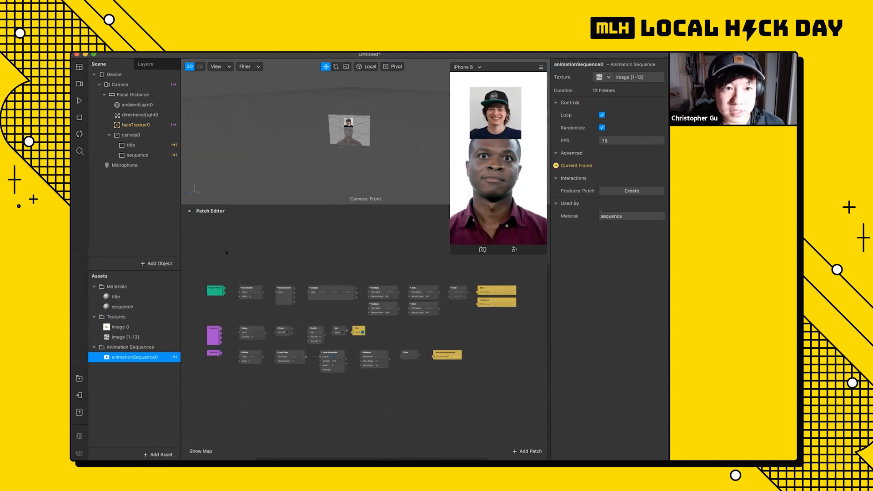
key("super+s")
left_click(421, 292)
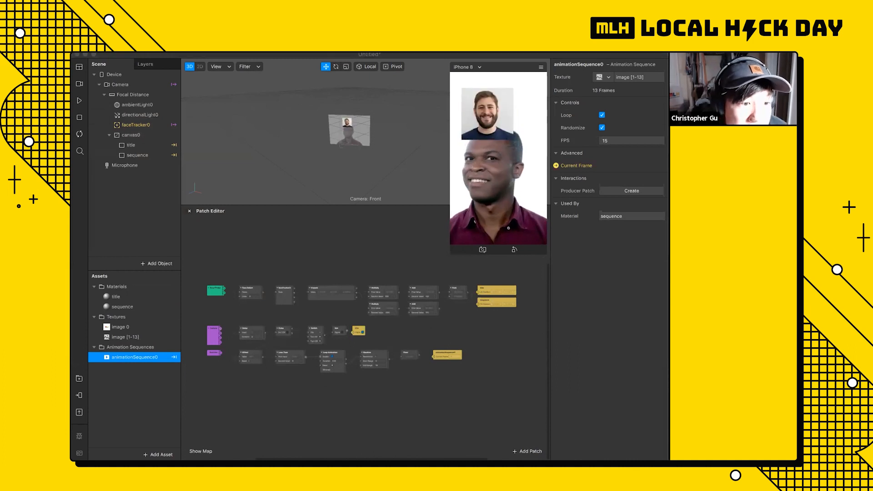
left_click(436, 260)
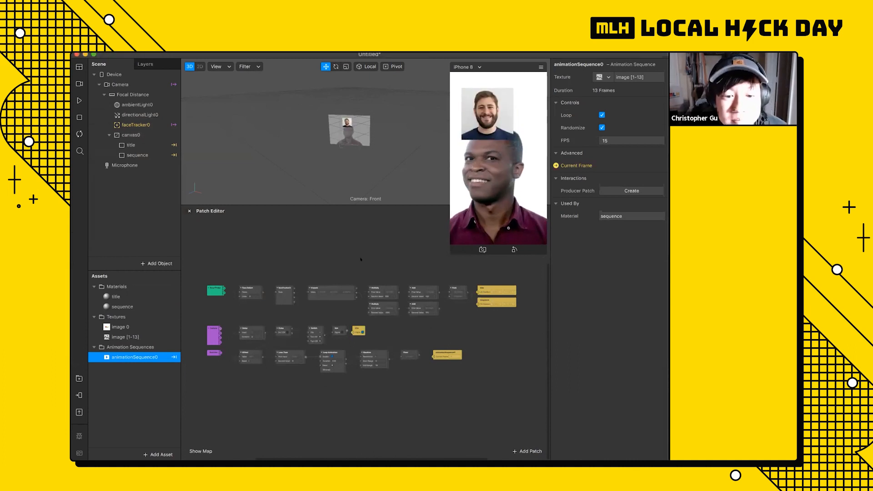
Create a Visible patch for the sequence rectangle, placed above Pulse, and connect the Delay output to it.
left_click(143, 154)
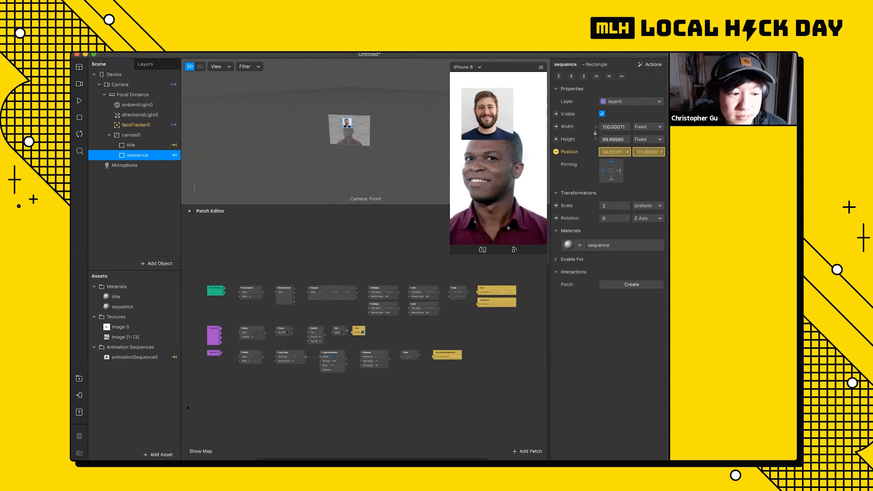
scroll(348, 260, "up", 5, "super")
scroll(348, 260, "left", 2)
scroll(348, 260, "up", 2)
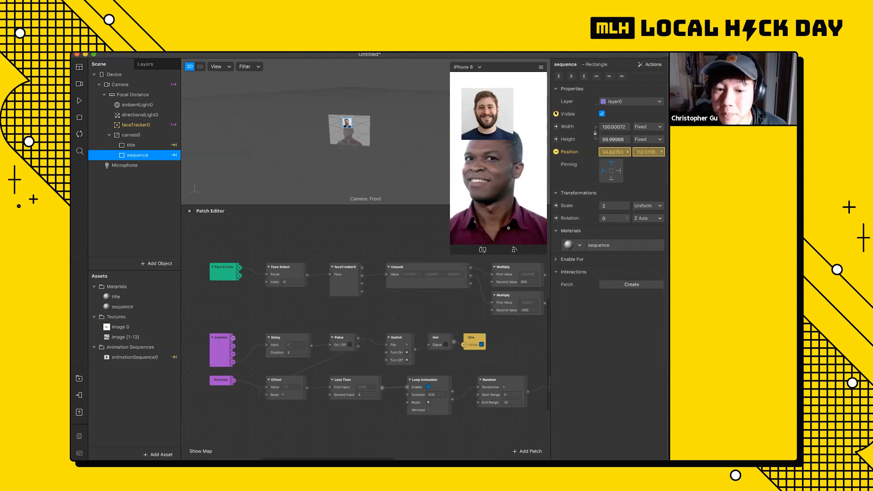
left_click(555, 114)
left_click_drag(378, 344, 330, 323)
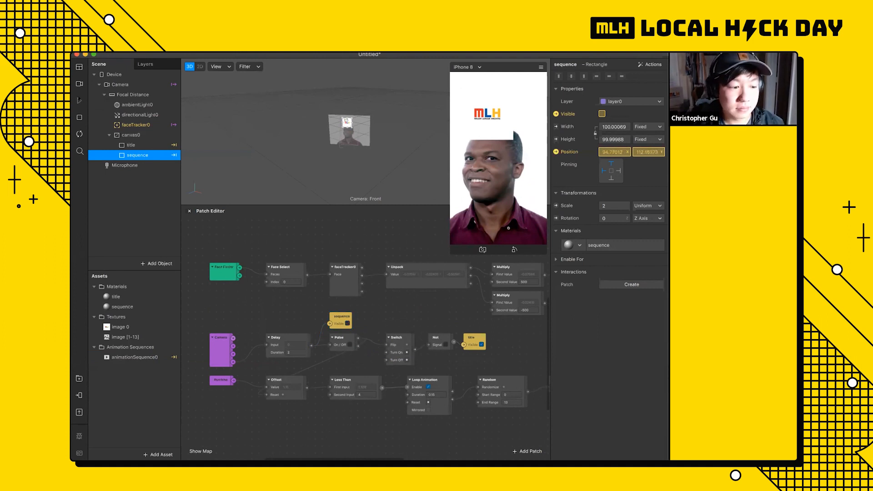
Resume the preview video and review the patch graph, from Delay and the sequence Visible patch through to animationSequence0.
left_click(79, 100)
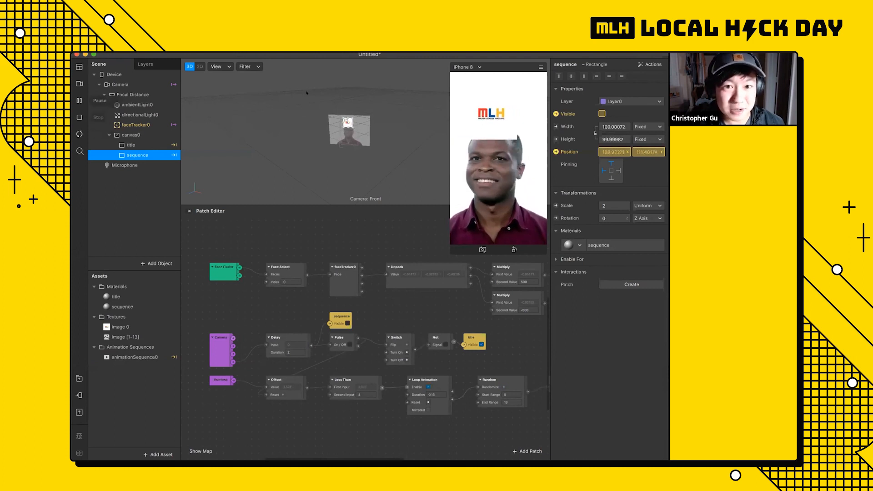
scroll(401, 314, "down", 3)
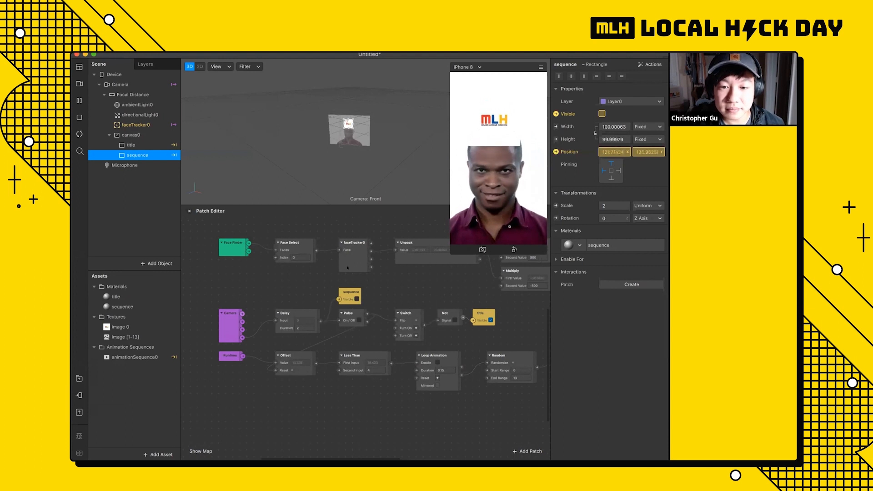
scroll(347, 268, "up", 2)
left_click(347, 314)
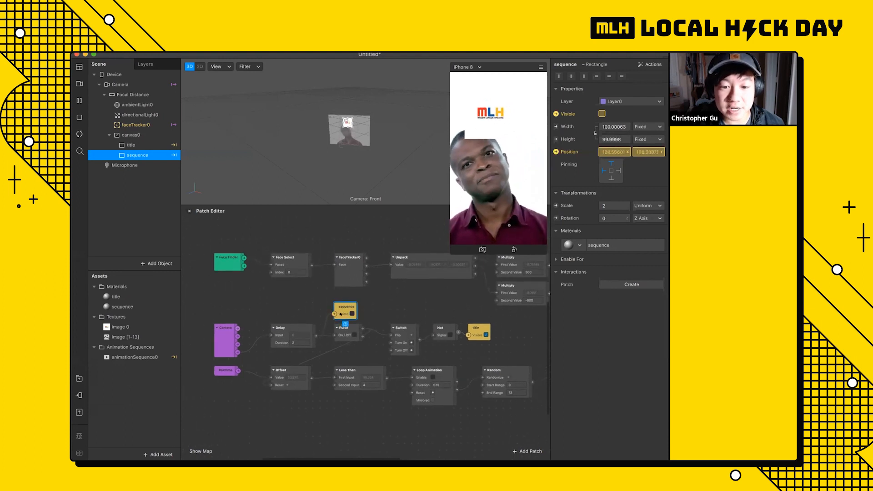
left_click(311, 337)
left_click(328, 336)
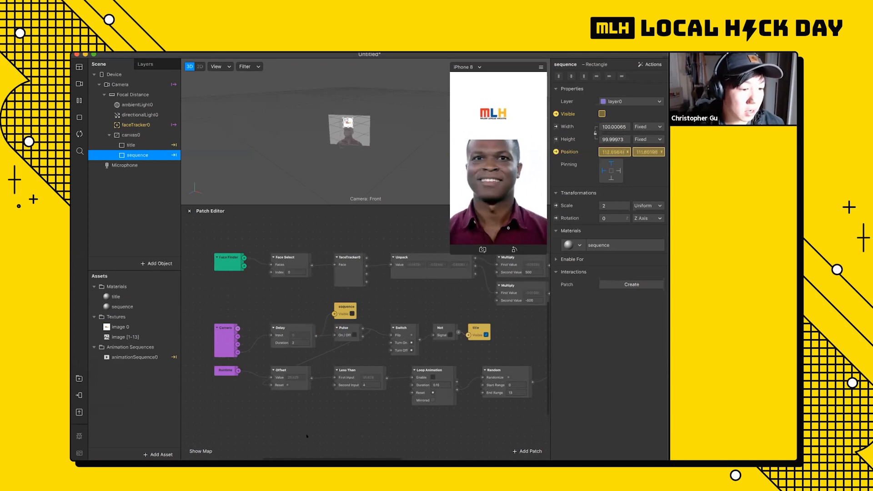
scroll(303, 436, "right", 3)
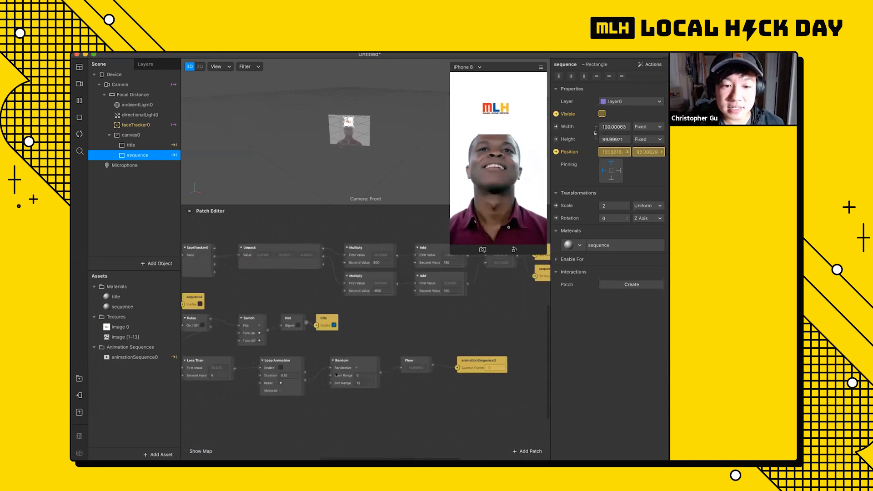
scroll(336, 373, "down", 3)
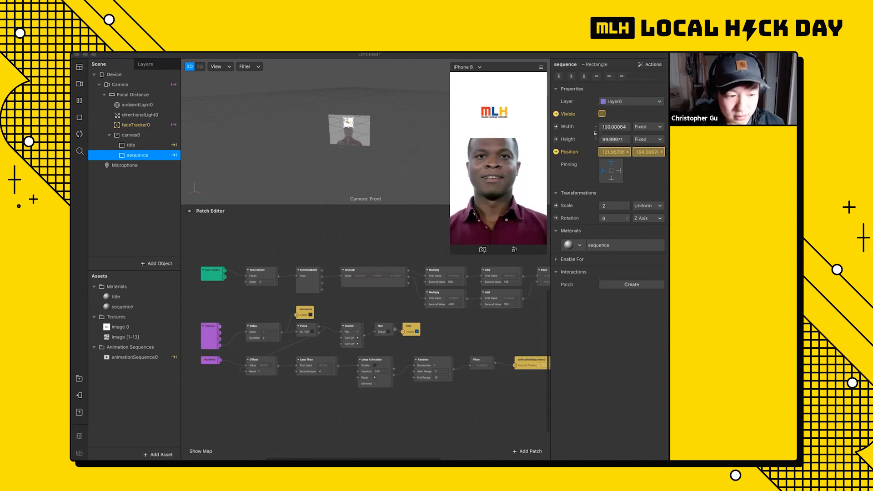
left_click(303, 342)
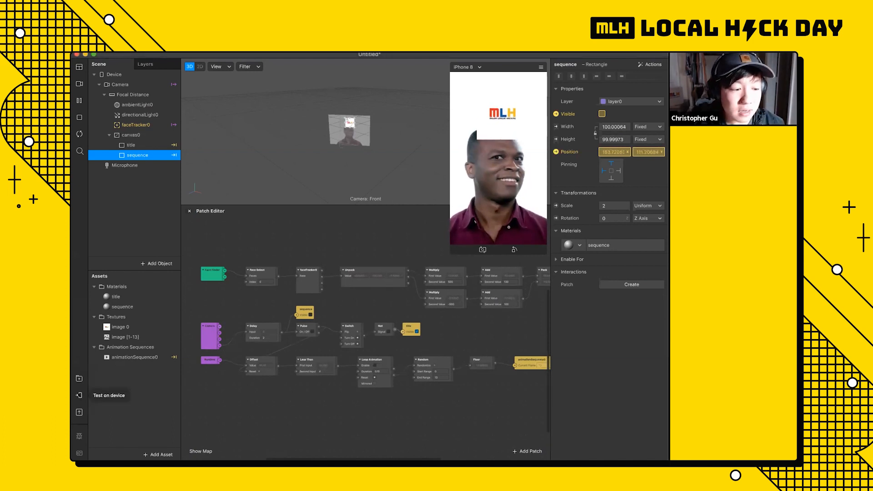
Make the device preview slightly smaller and send the effect to Instagram Camera for testing on a device.
left_click(79, 396)
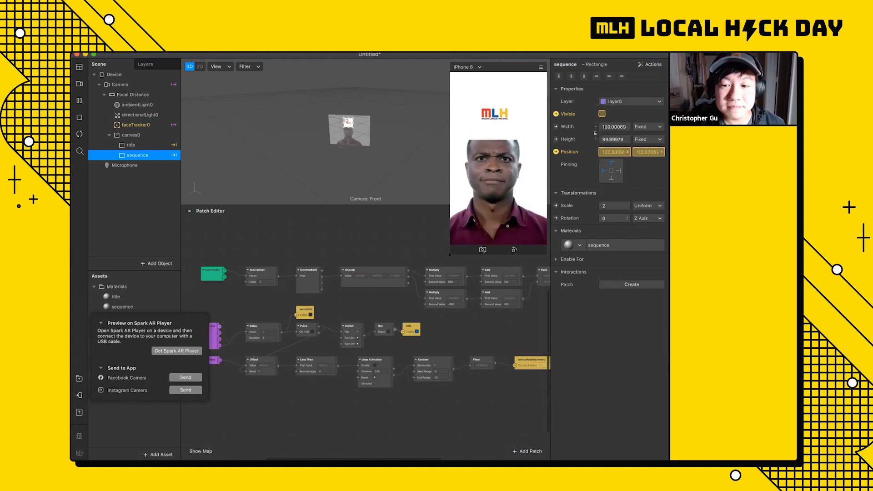
left_click_drag(449, 253, 461, 229)
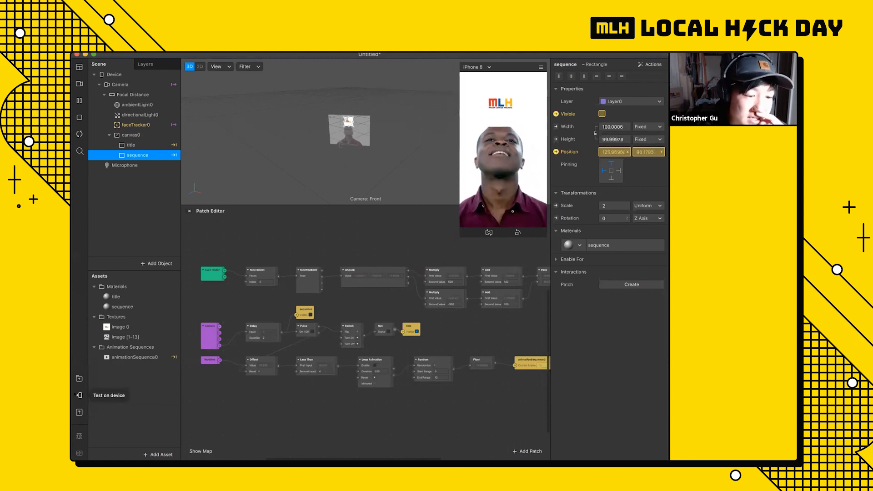
left_click(79, 395)
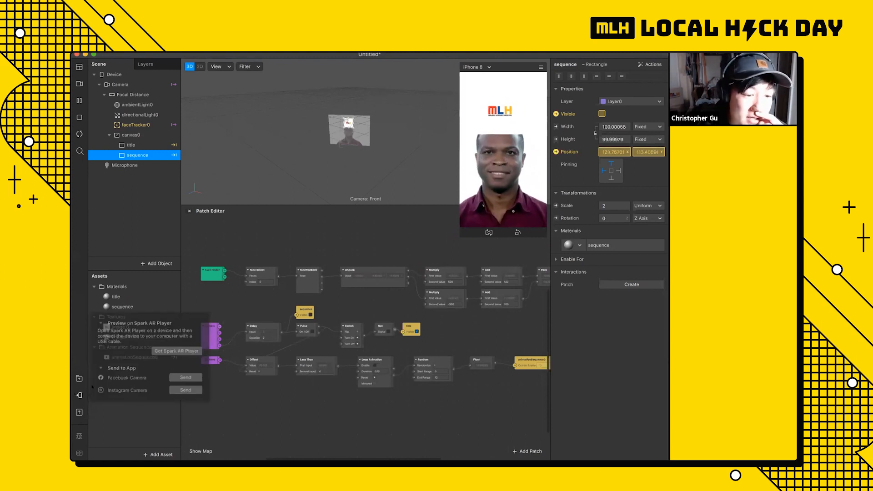
left_click(183, 389)
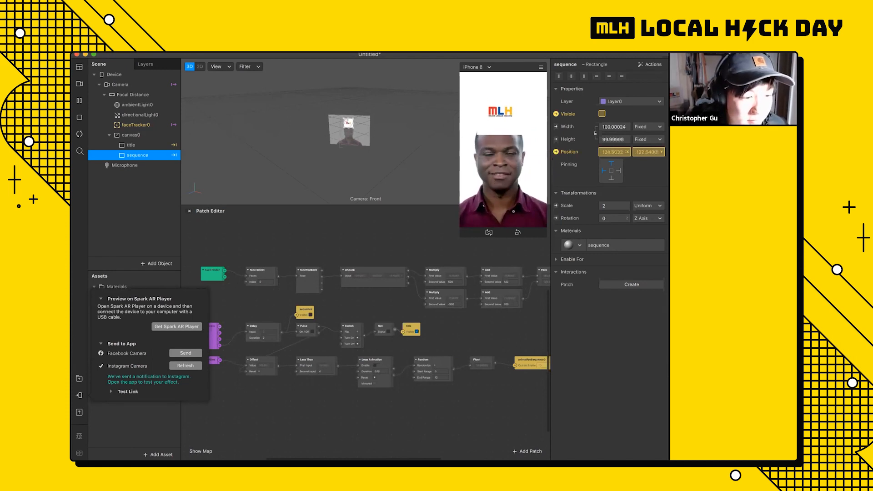
left_click(303, 321)
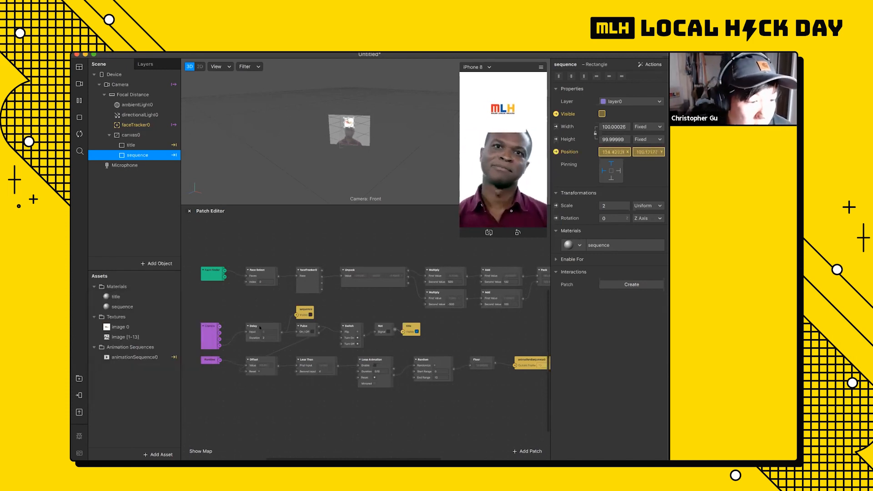
Close the randomizer project and discard its unsaved changes.
scroll(260, 327, "up", 4)
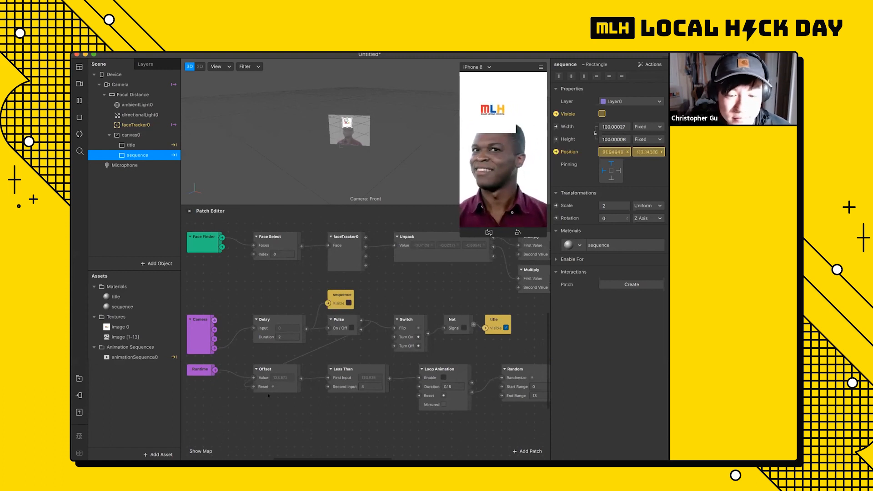
scroll(282, 401, "down", 5)
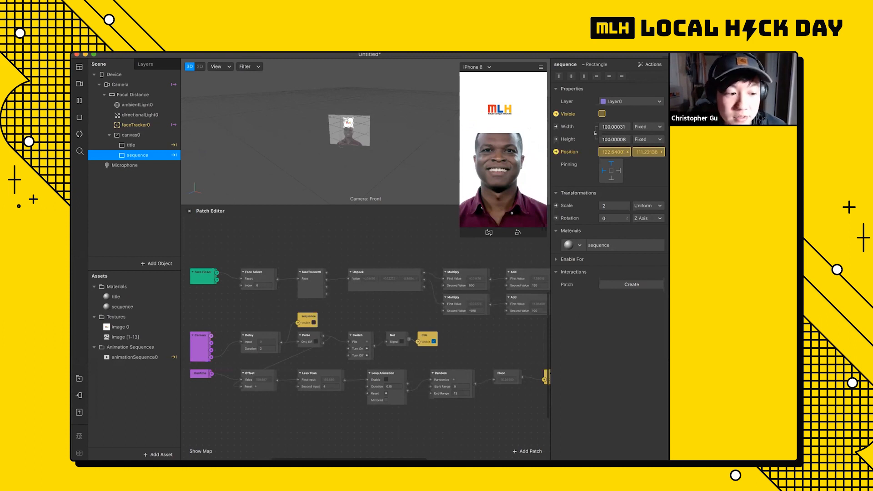
scroll(293, 348, "down", 4)
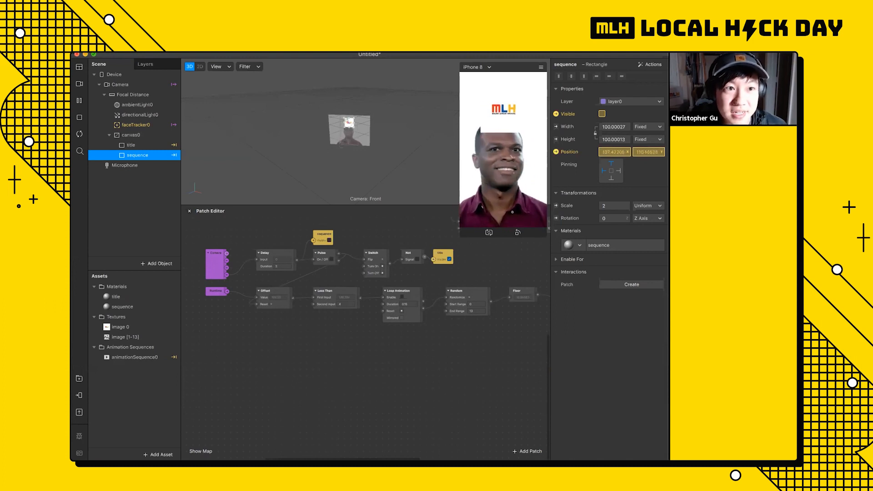
left_click(77, 54)
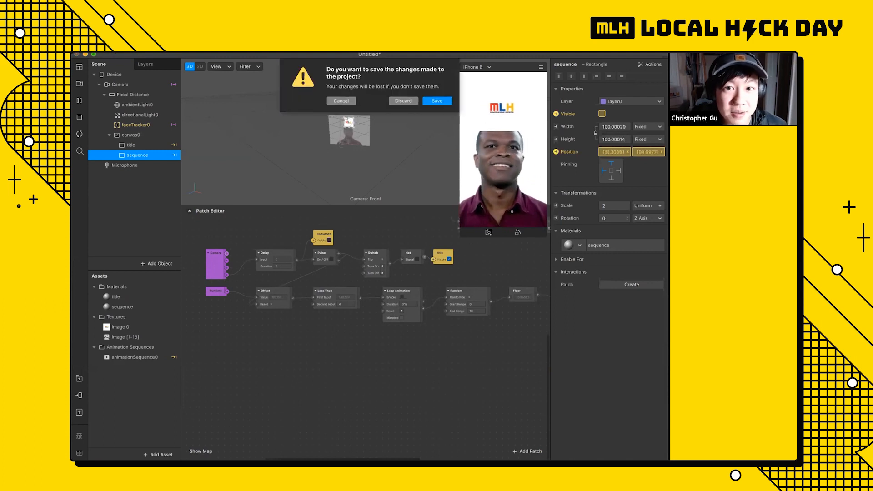
left_click(402, 100)
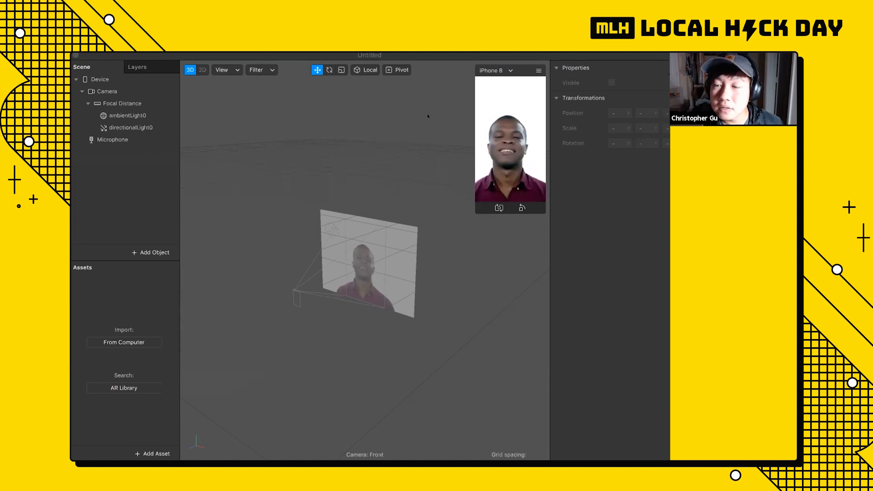
left_click(427, 171)
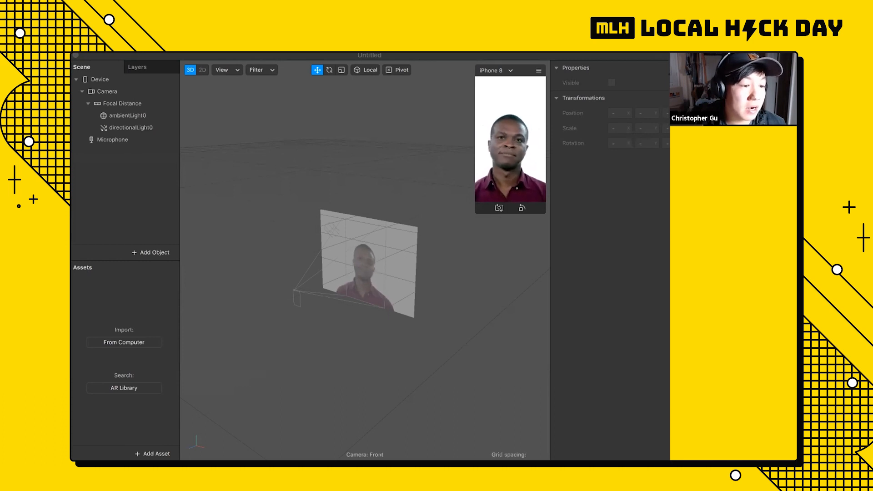
left_click(187, 204)
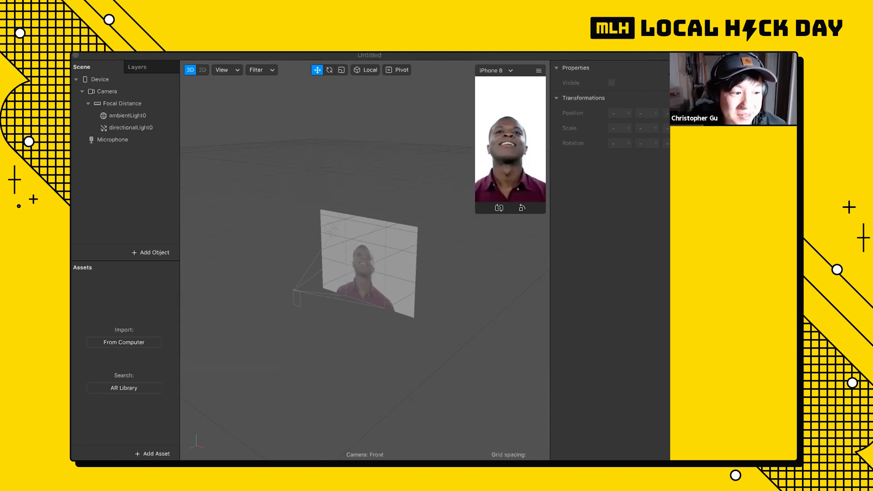
left_click(155, 412)
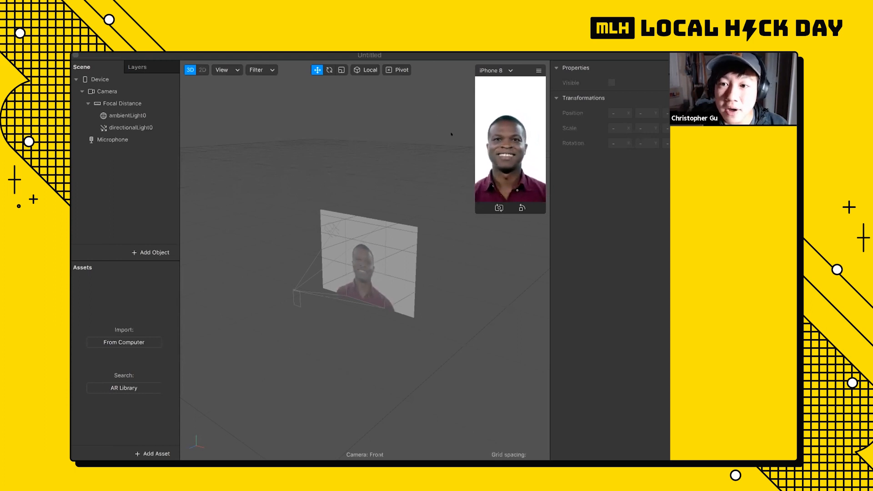
Import the textures dust01 to dust04 and lut into the new project's assets and turn on No compression for all five.
left_click_drag(444, 156, 128, 291)
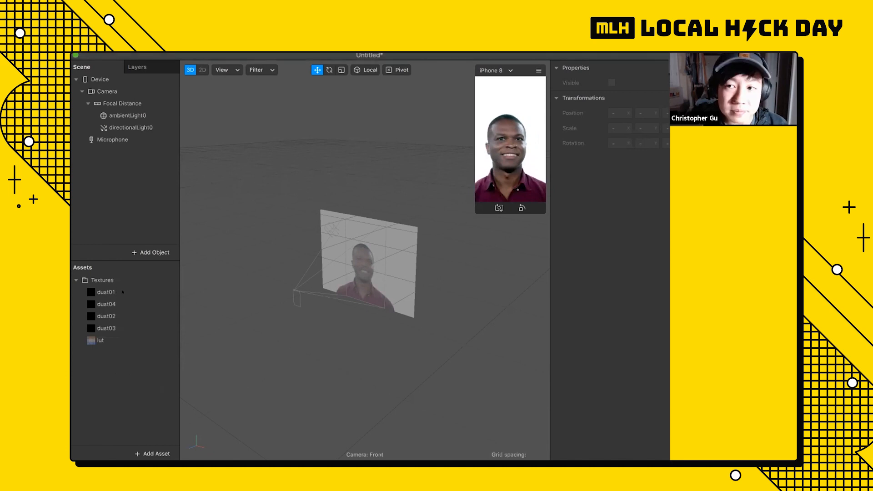
left_click(123, 292)
left_click(115, 337, "shift")
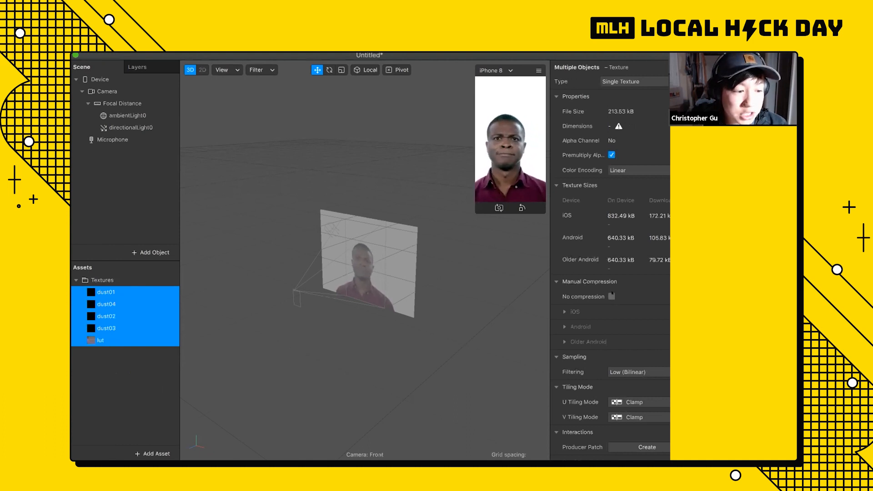
left_click(131, 380)
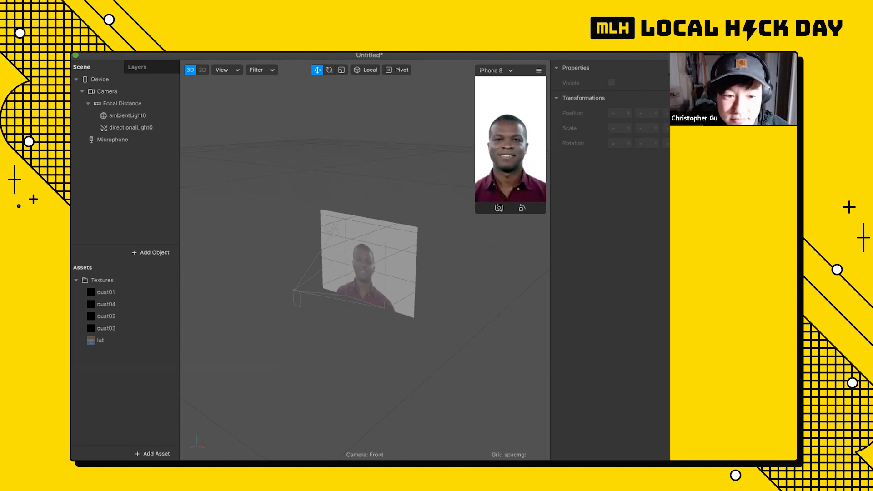
Check the manual compression settings of dust01 and of all five imported textures together.
left_click(129, 302)
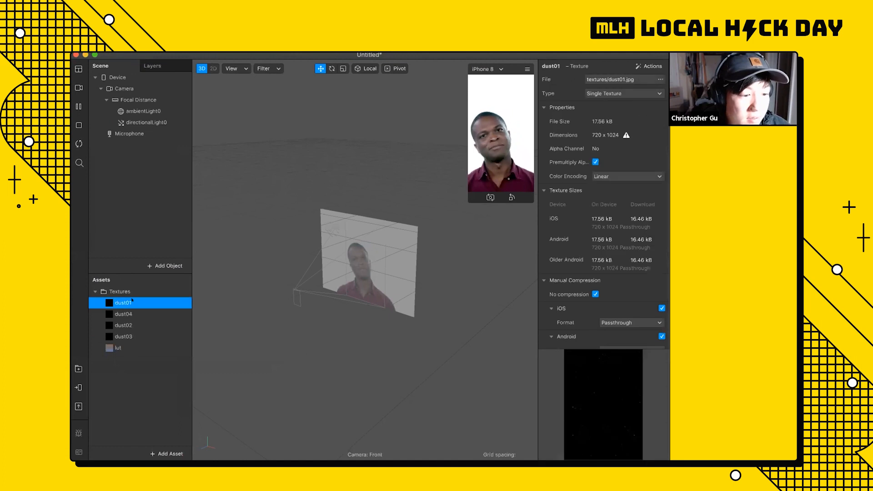
left_click(137, 348)
left_click(136, 303)
left_click(132, 348)
left_click(136, 303)
left_click(134, 348, "shift")
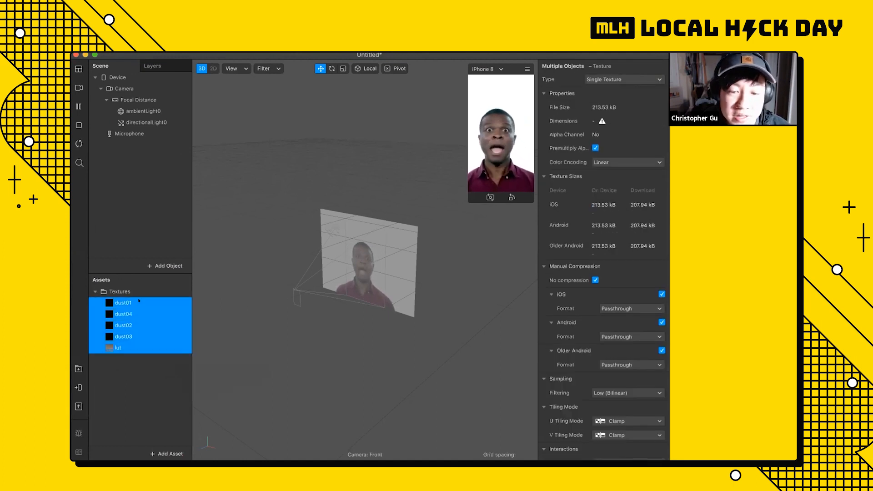
left_click(154, 399)
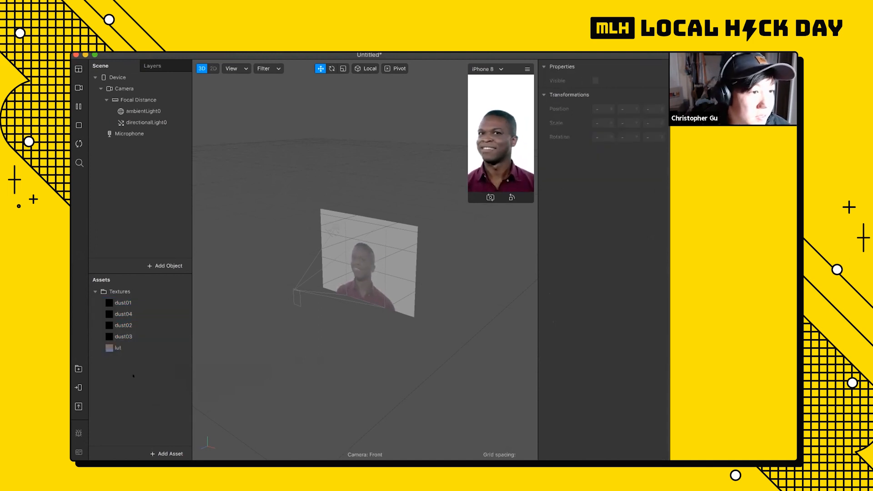
Combine the textures dust01 to dust04 into one group by setting their type to Texture Sequence.
left_click(132, 303)
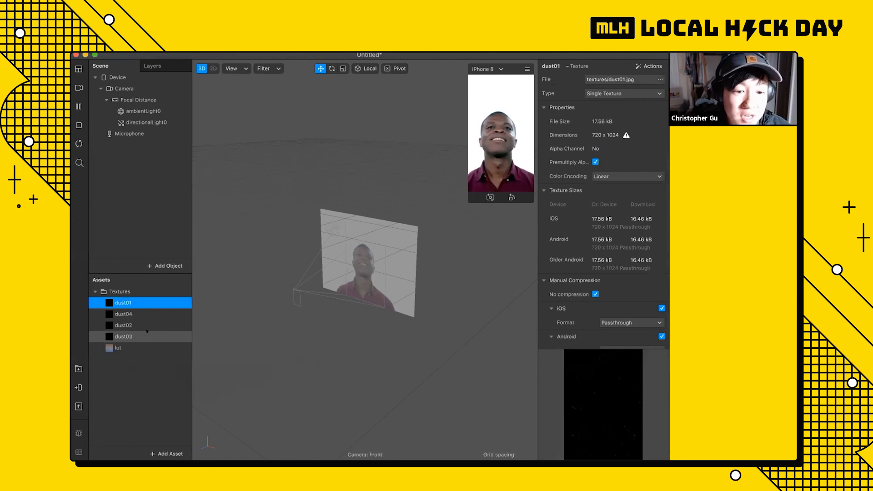
left_click(147, 335, "shift")
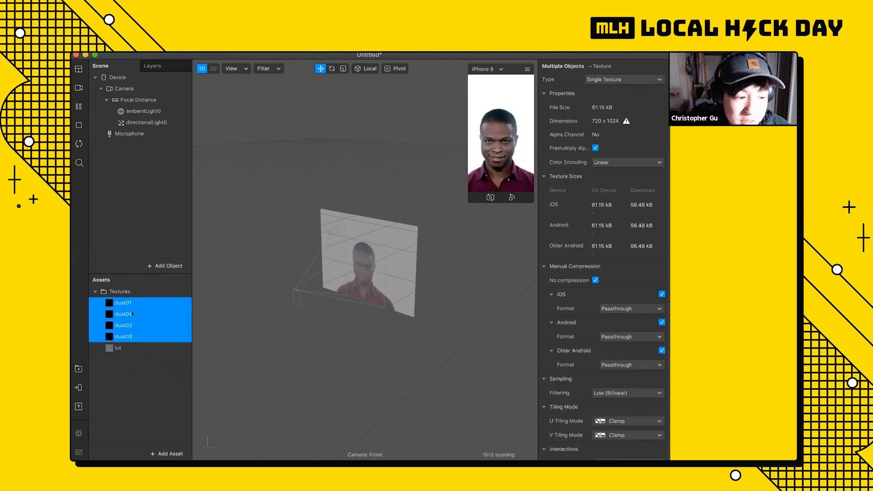
left_click(605, 80)
left_click(609, 90)
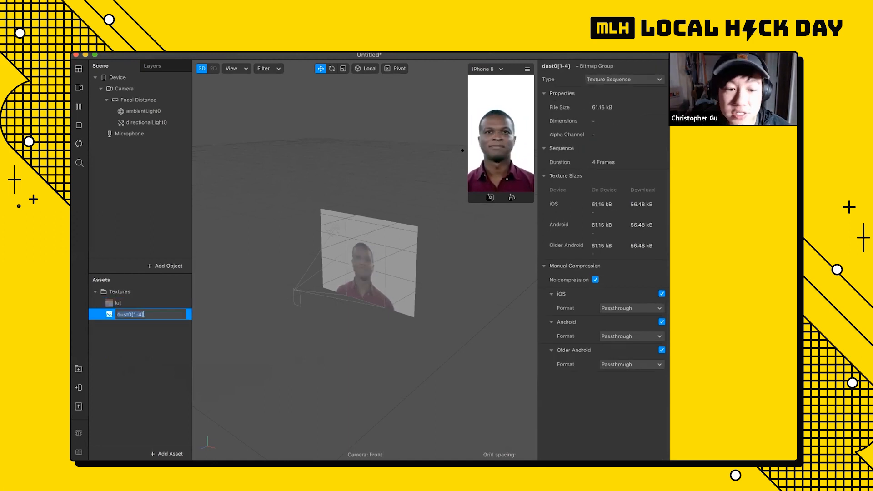
Rename the dust texture sequence group as dust[1-4].
double_click(146, 315)
type("dust")
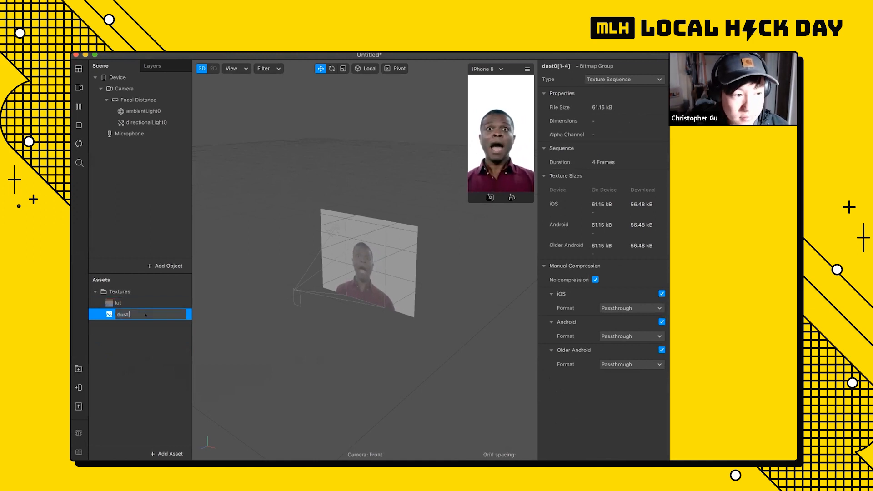
type("[1-4]")
key("Return")
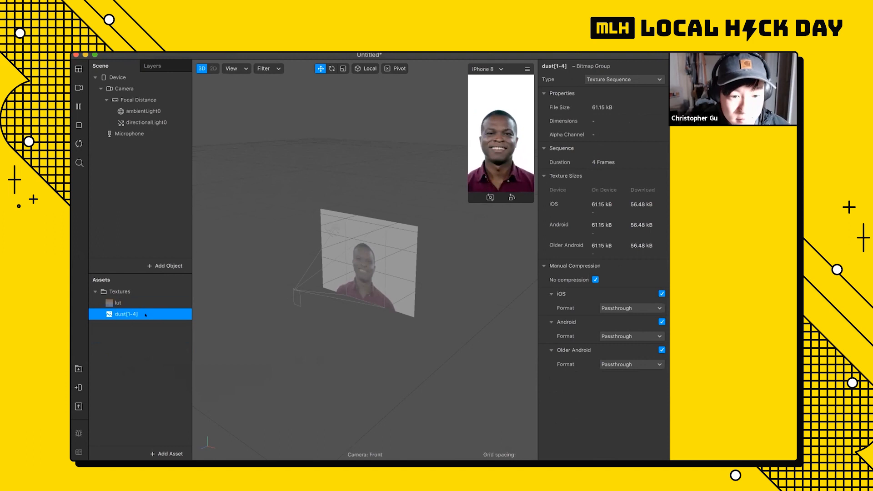
left_click(118, 354)
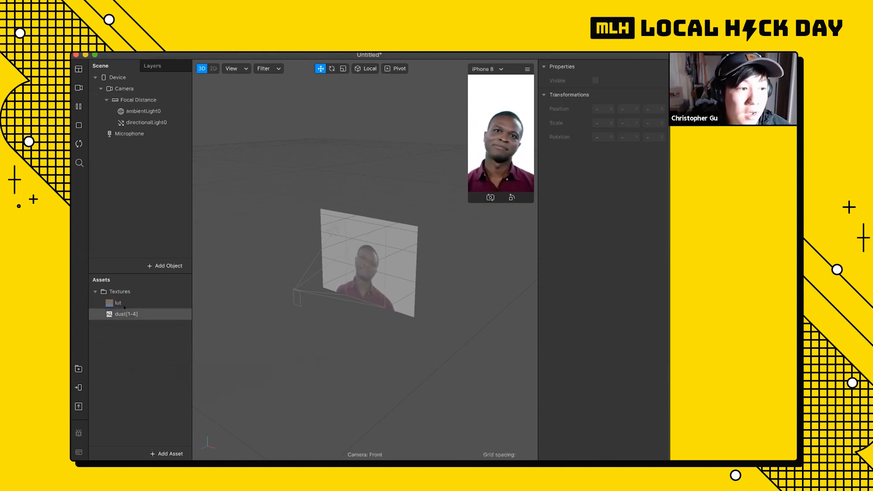
Turn on texture extraction for the scene's camera so that its feed is available as a texture asset.
left_click(136, 88)
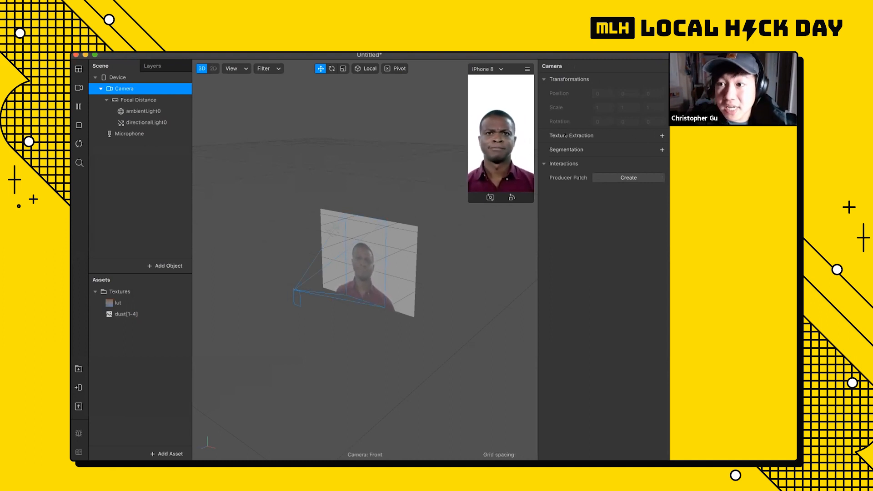
left_click(663, 135)
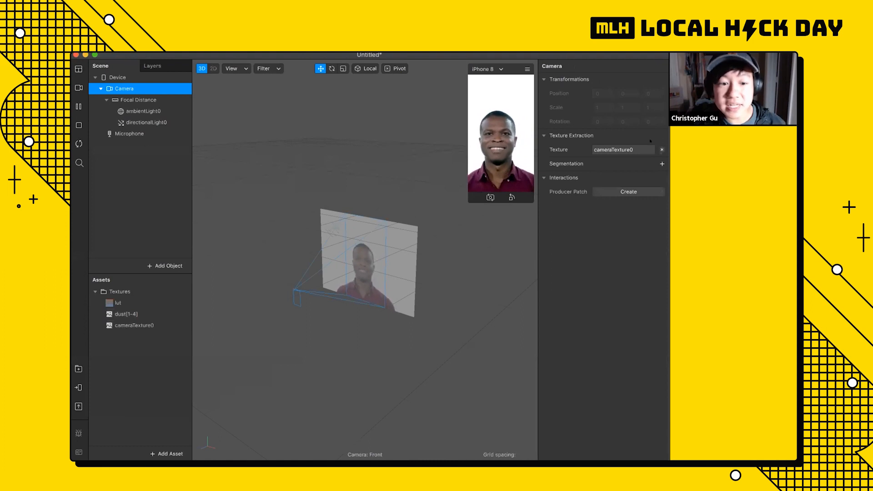
left_click(133, 324)
left_click(132, 345)
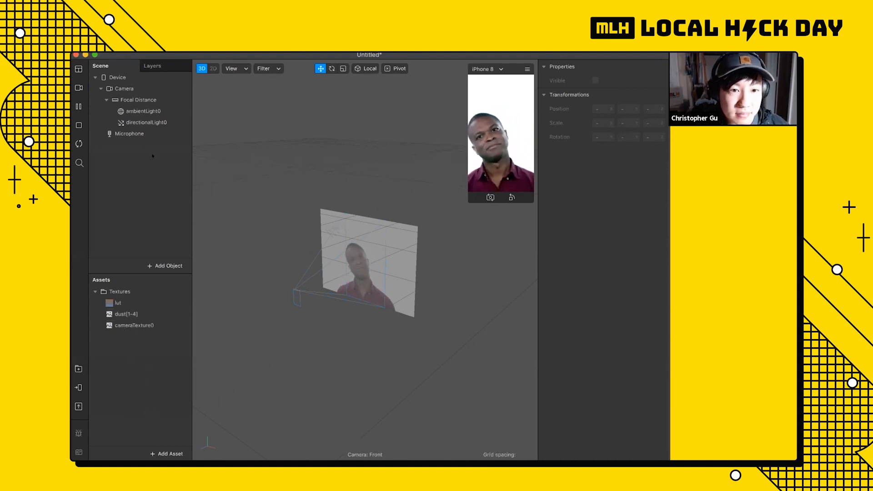
left_click(165, 265)
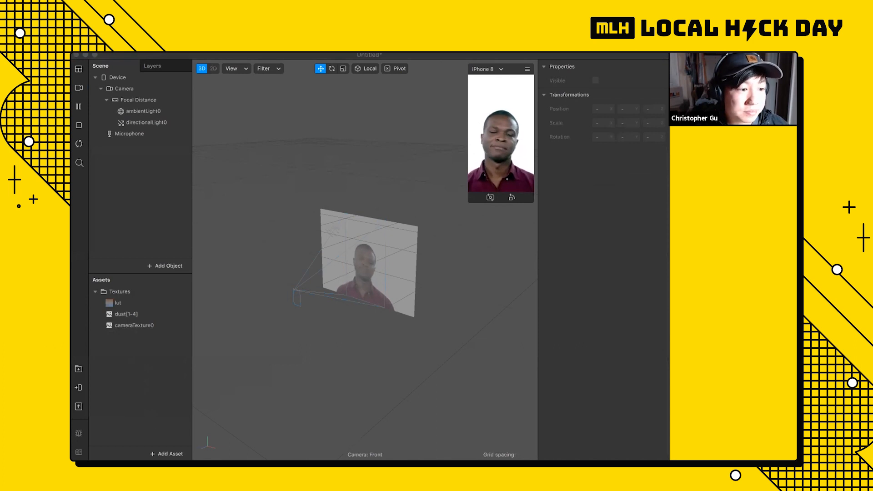
left_click(169, 418)
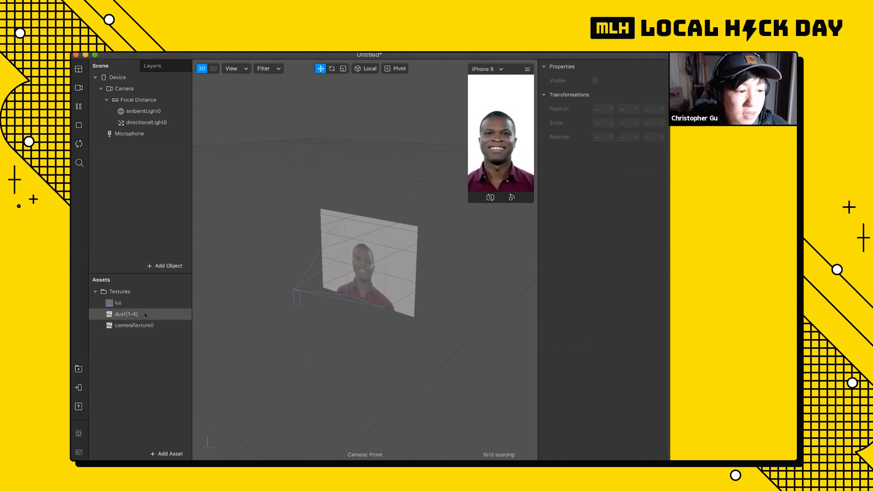
Split the dust[1-4] group back into individual textures by setting its type to Single Texture.
left_click(146, 314)
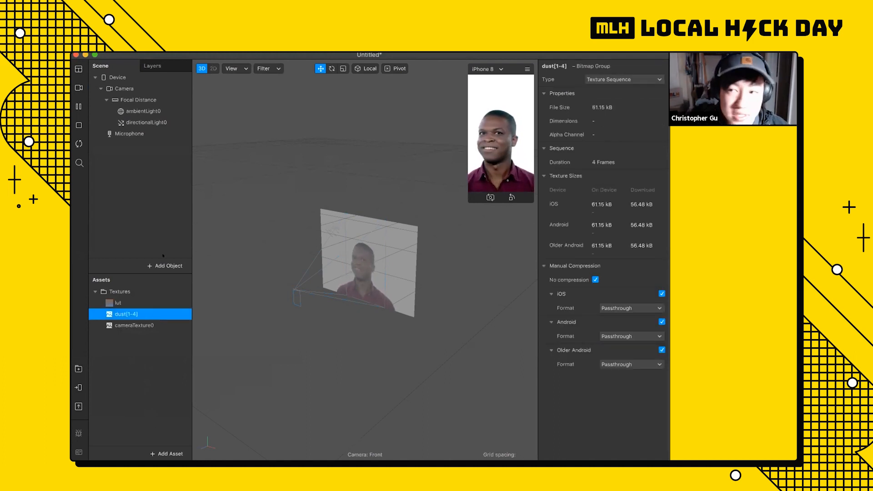
left_click(624, 79)
left_click(616, 83)
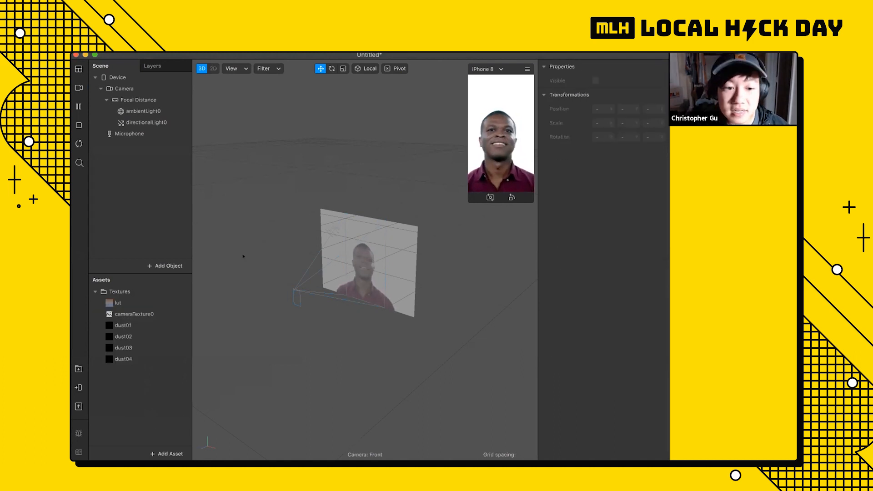
Group the textures dust01 to dust04 as a Texture Sequence and rename the group dust[1-4].
left_click(150, 326)
left_click(152, 359, "shift")
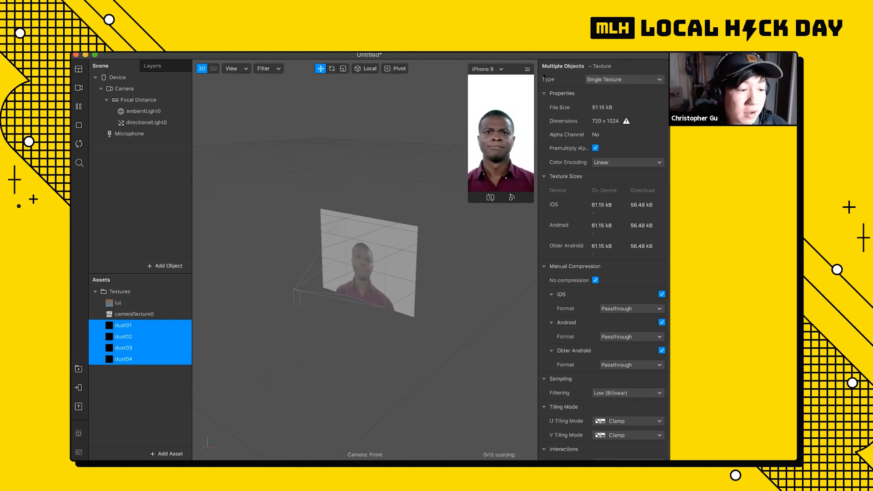
left_click(612, 80)
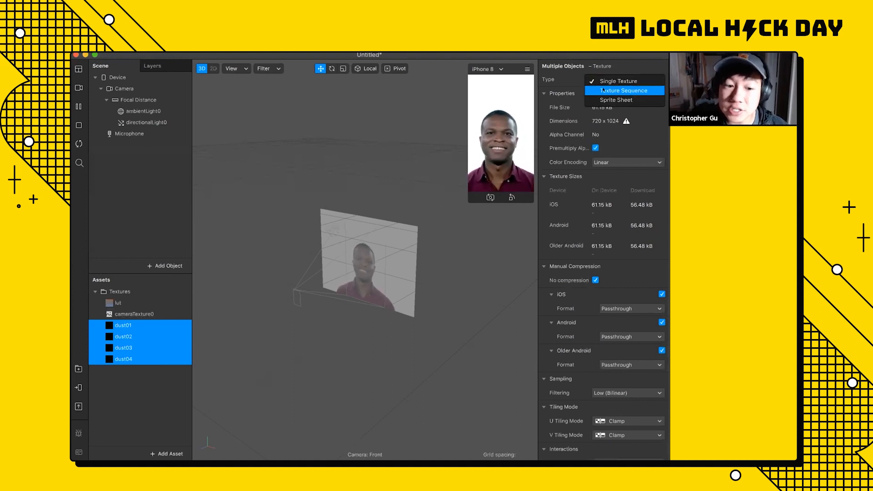
left_click(604, 90)
double_click(125, 323)
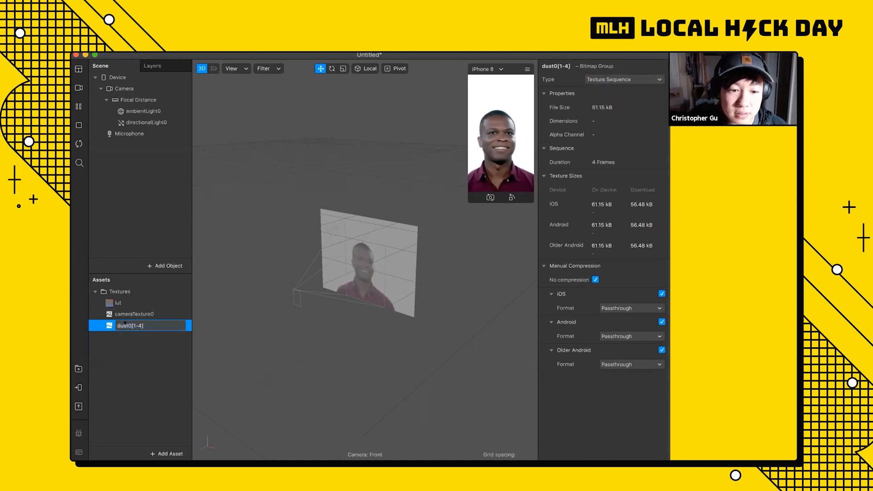
key("BackSpace")
key("Return")
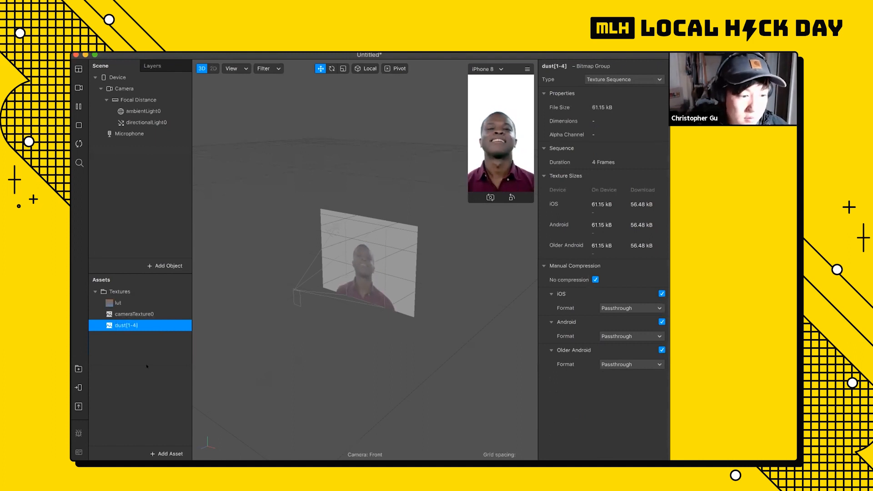
left_click(162, 375)
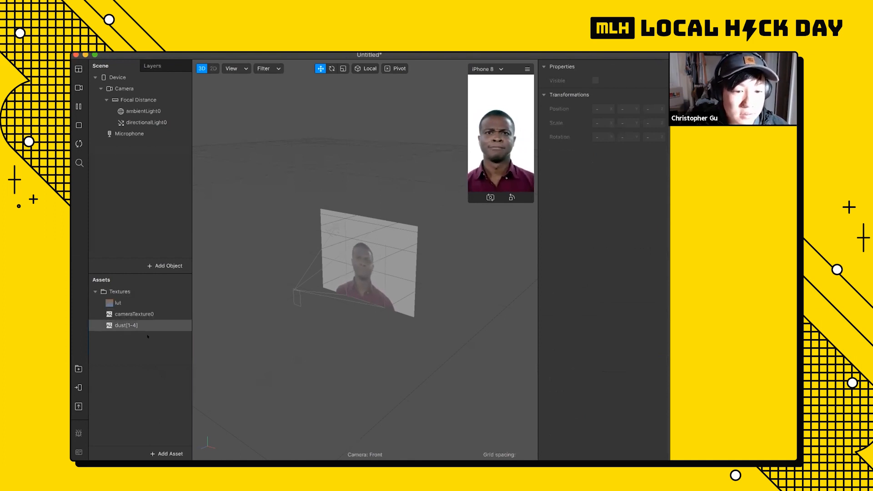
Create a material named lut with the Flat shader type and the lut texture as its diffuse texture.
left_click(169, 450)
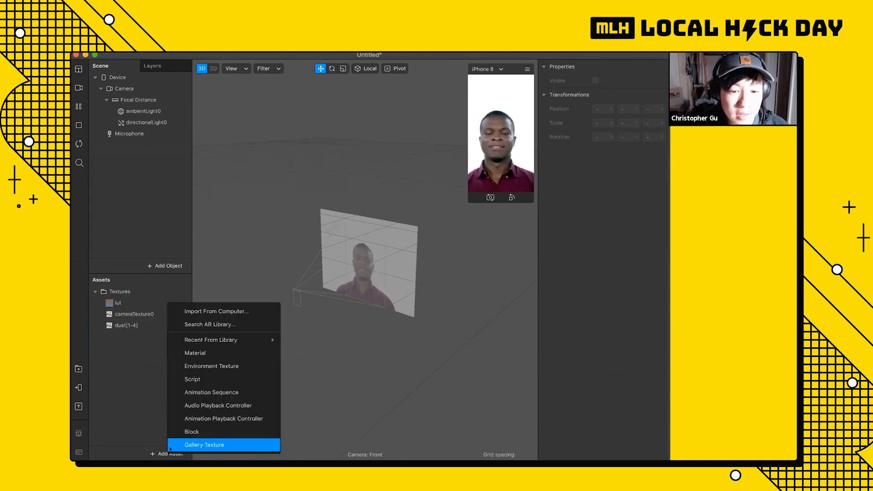
left_click(215, 352)
type("lut")
key("Return")
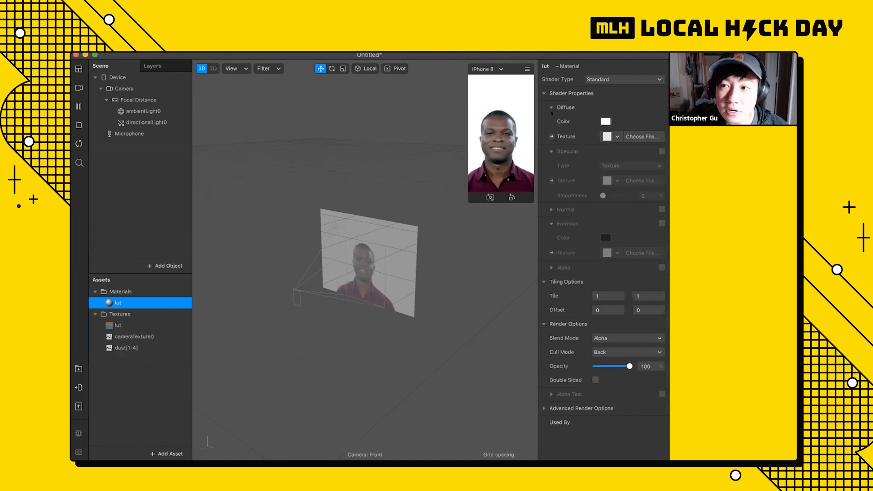
left_click(603, 80)
left_click(605, 78)
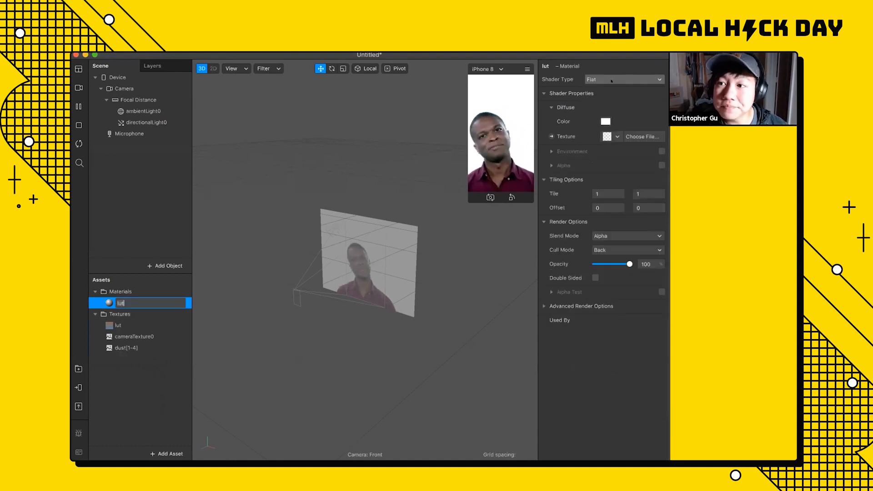
left_click(611, 137)
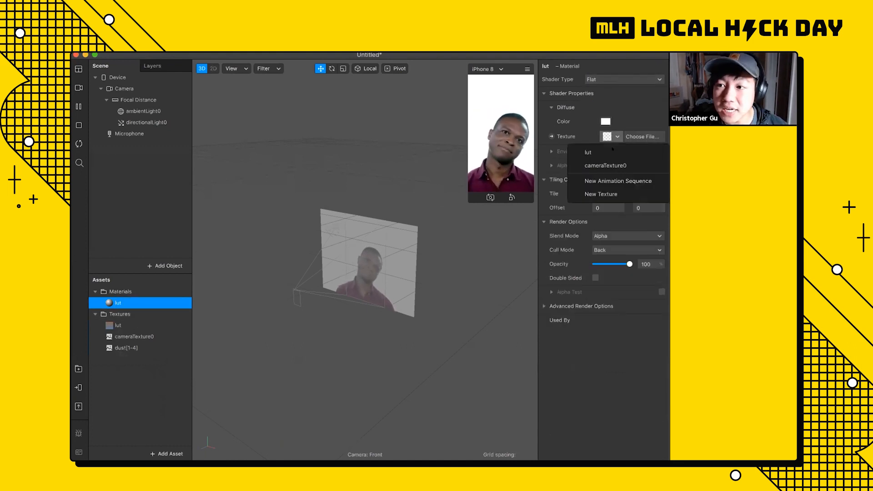
left_click(594, 150)
left_click(146, 411)
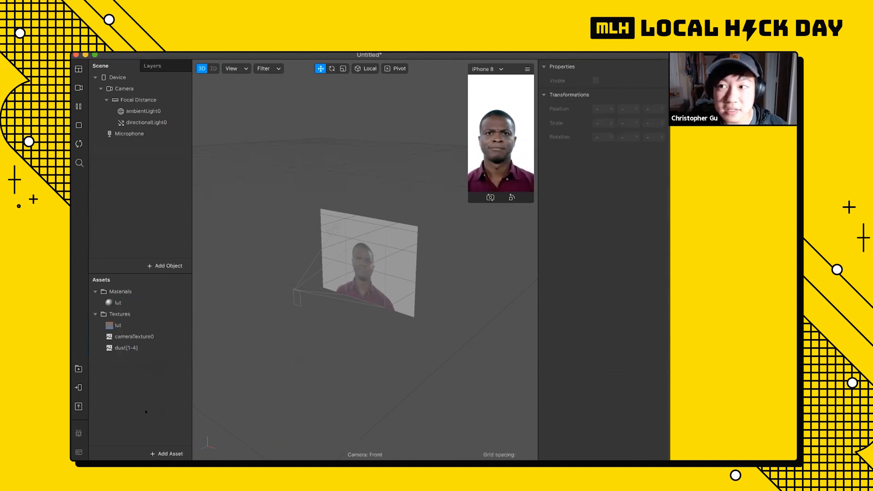
Create a second material named dust and set its shader type to Flat.
left_click(168, 454)
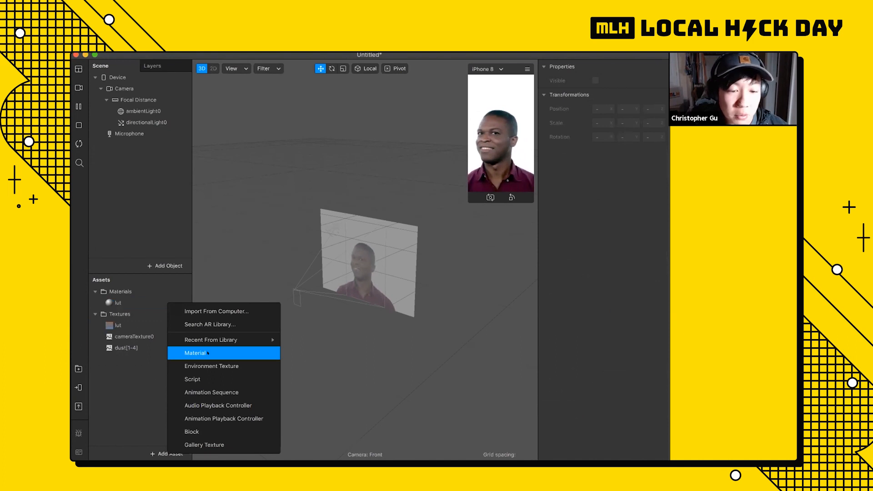
left_click(208, 353)
type("dust")
key("Return")
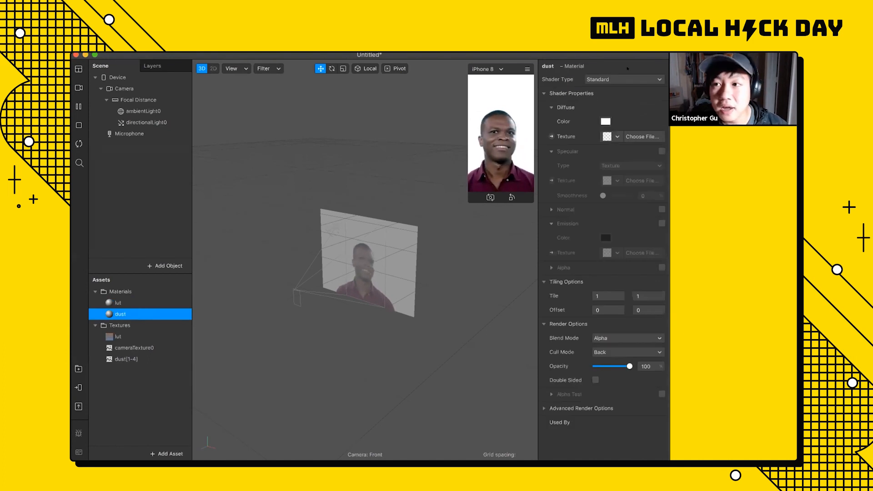
left_click(613, 78)
left_click(613, 81)
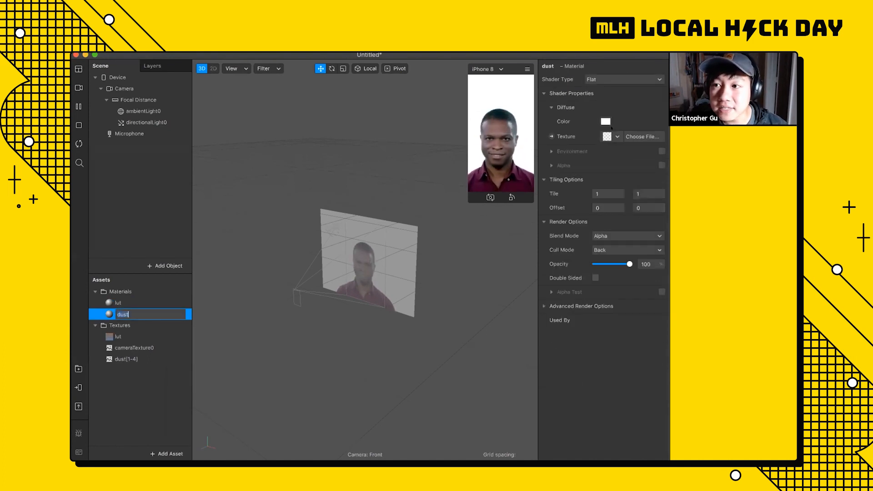
Assign a new animation sequence as the dust material's texture and use dust[1-4] as the sequence's texture.
left_click(614, 137)
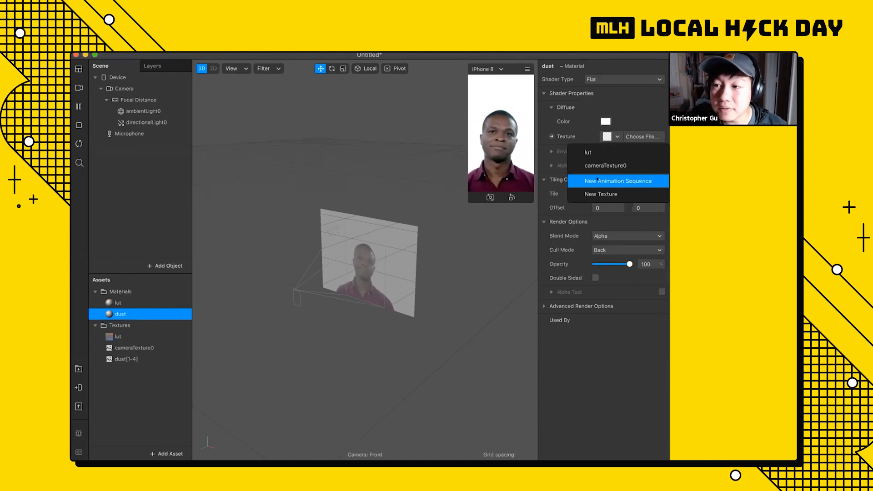
left_click(620, 181)
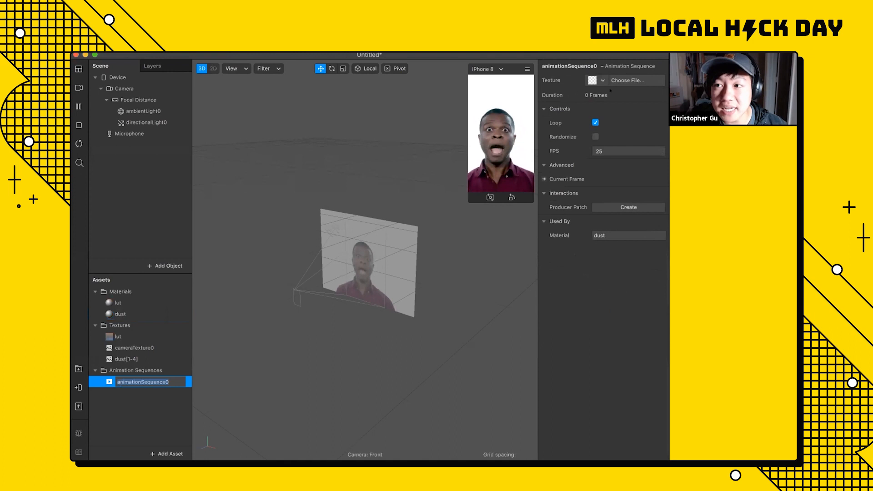
left_click(594, 80)
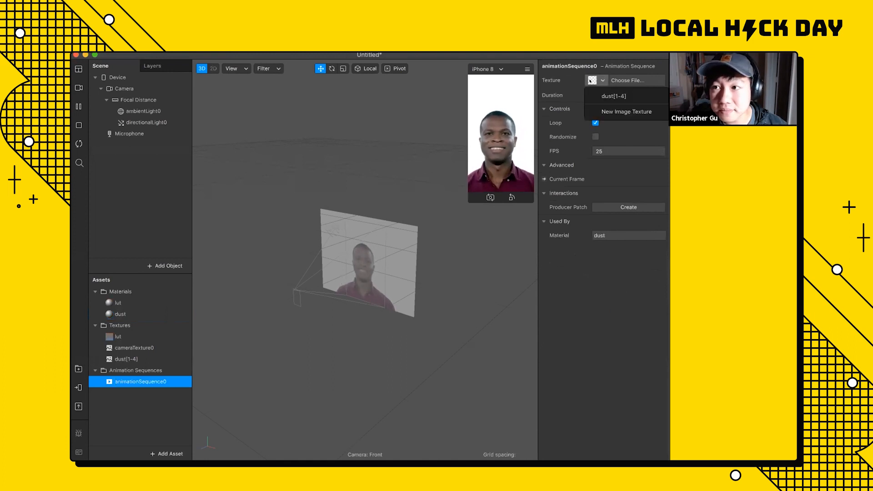
left_click(635, 96)
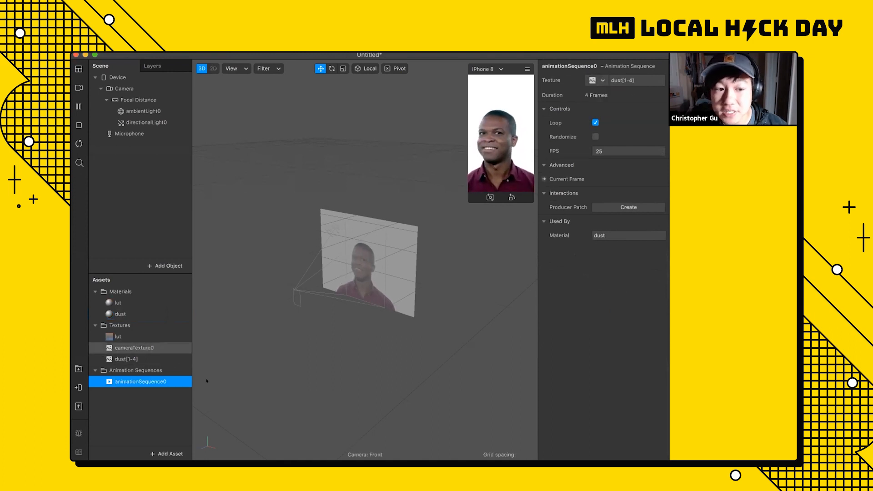
Set the dust animation sequence's playback rate to 5 FPS.
key("super+Tab")
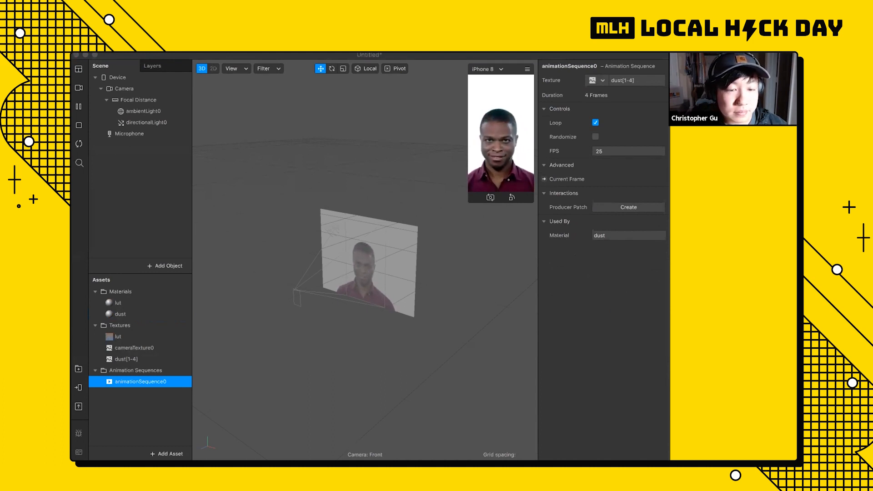
left_click(594, 151)
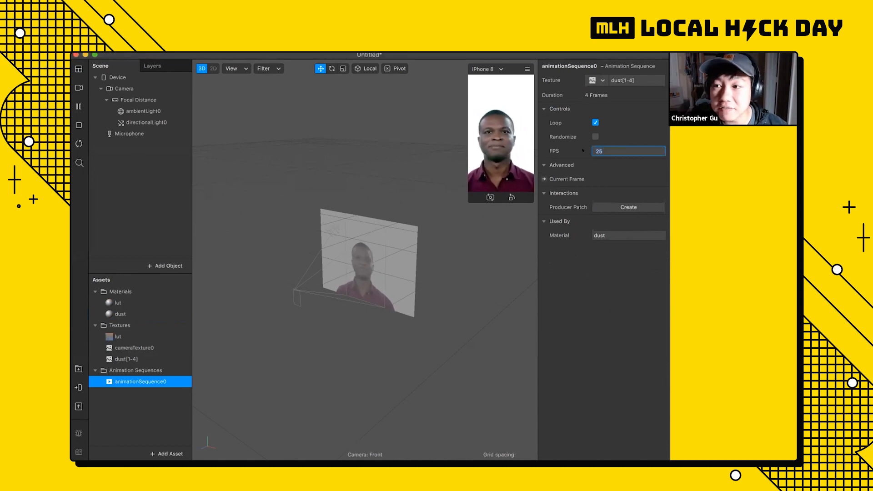
type("5")
key("Return")
left_click(93, 413)
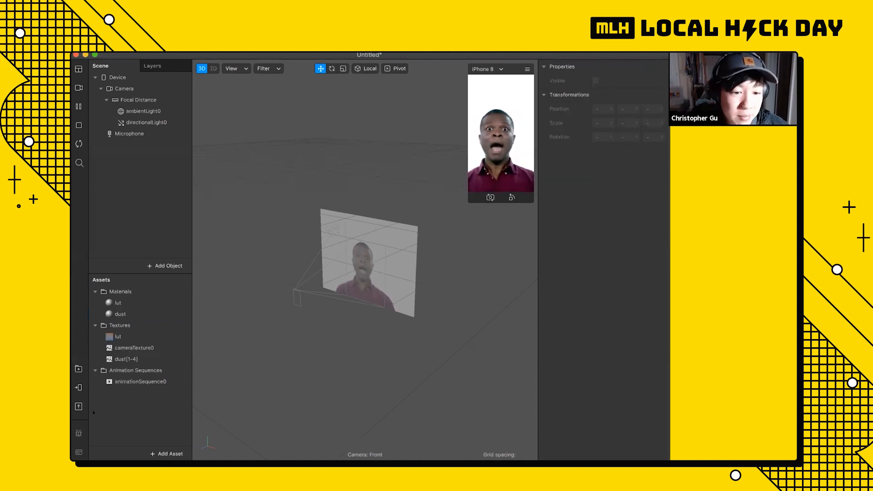
Check the camera's texture extraction setting and the properties of the extracted camera texture.
left_click(132, 89)
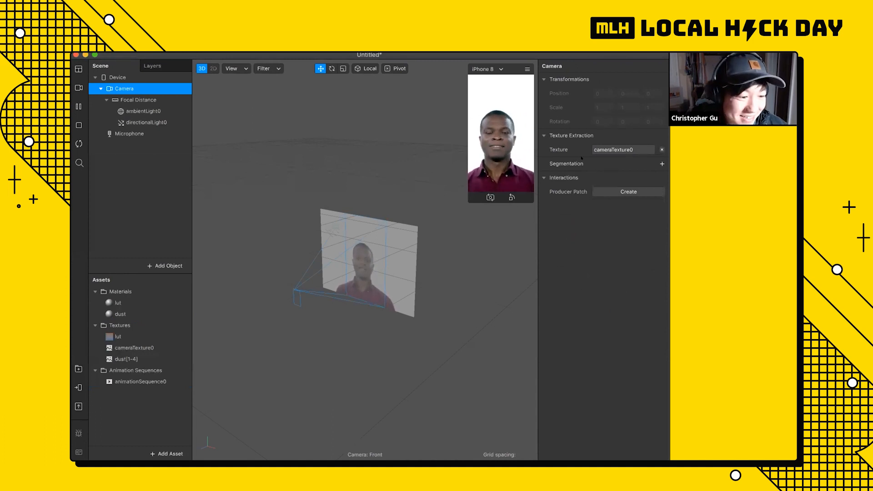
left_click(153, 347)
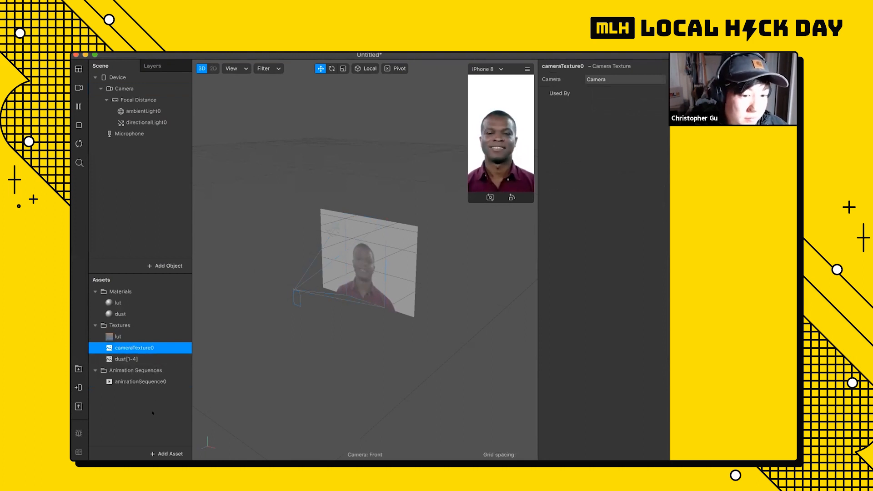
left_click(152, 412)
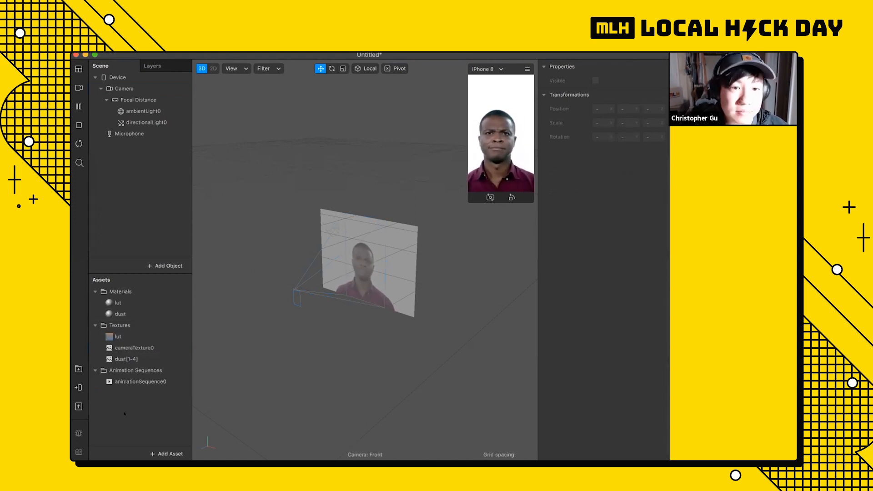
left_click(152, 347)
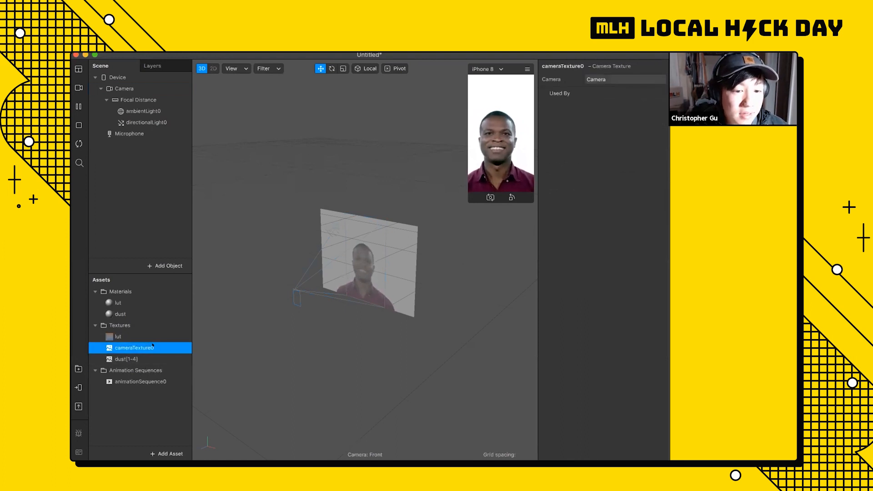
left_click(147, 411)
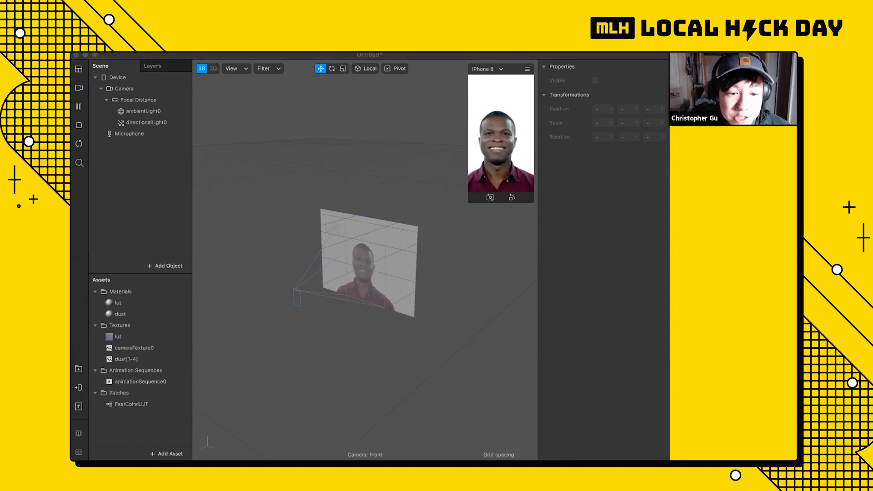
left_click(131, 405)
left_click(131, 426)
left_click(136, 404)
left_click(136, 423)
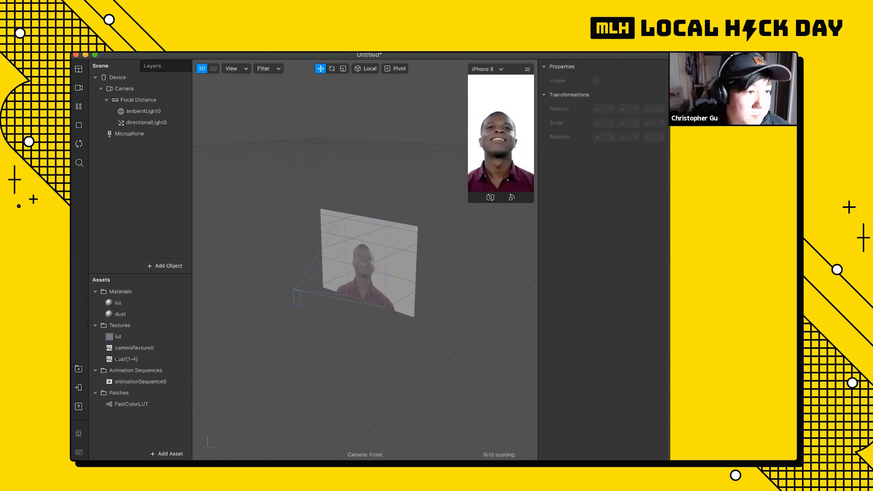
key("super+Tab")
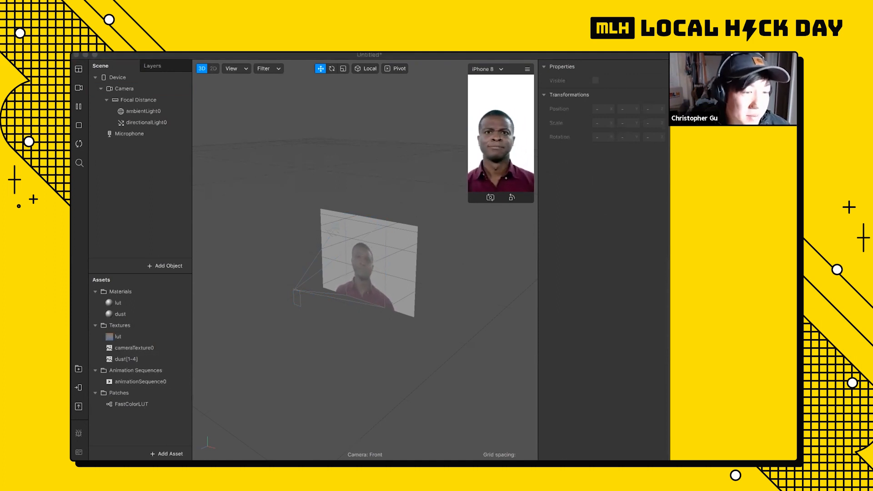
key("super+Tab")
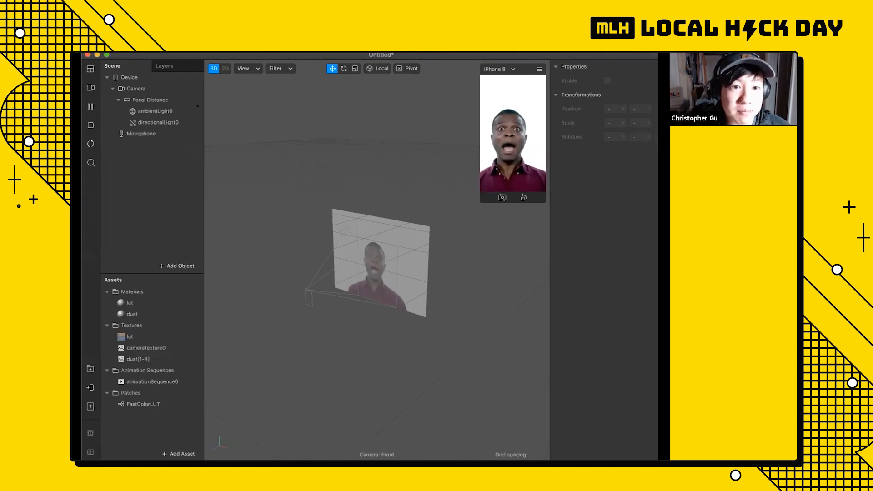
Add a canvas to the scene and rename it boxes.
left_click(178, 266)
left_click(157, 193)
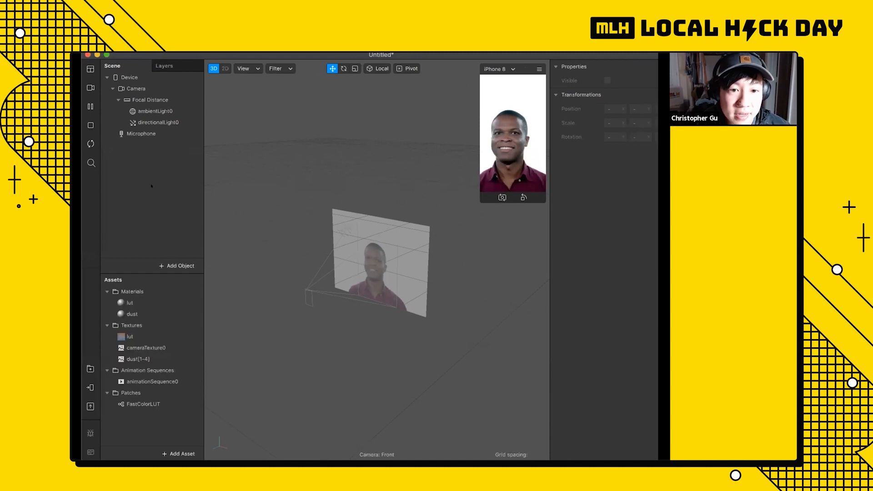
right_click(157, 188)
mouse_move(196, 194)
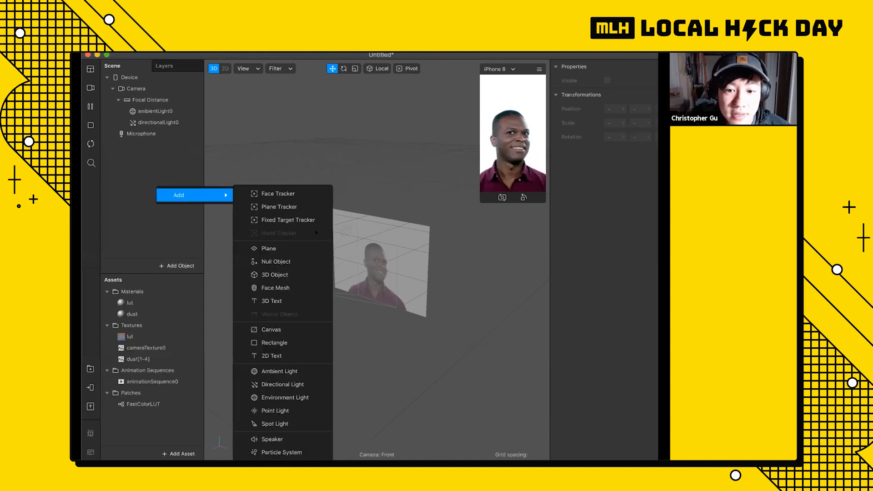
left_click(293, 330)
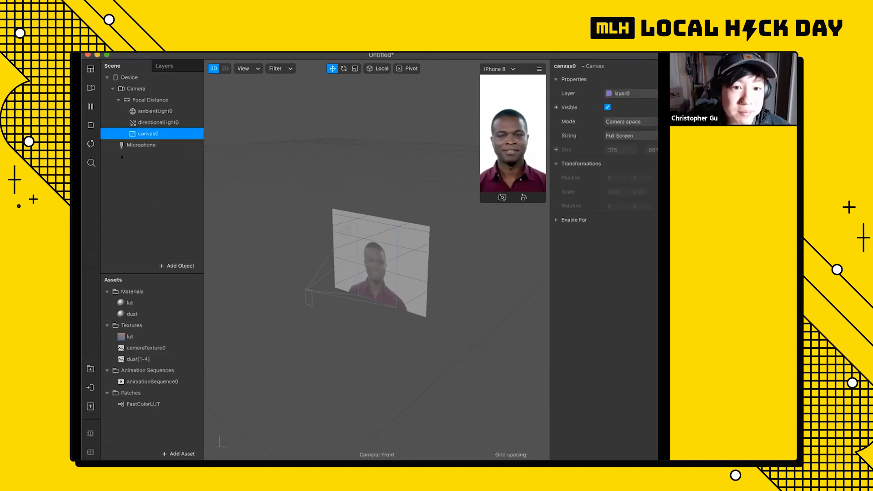
double_click(160, 134)
type("boxes")
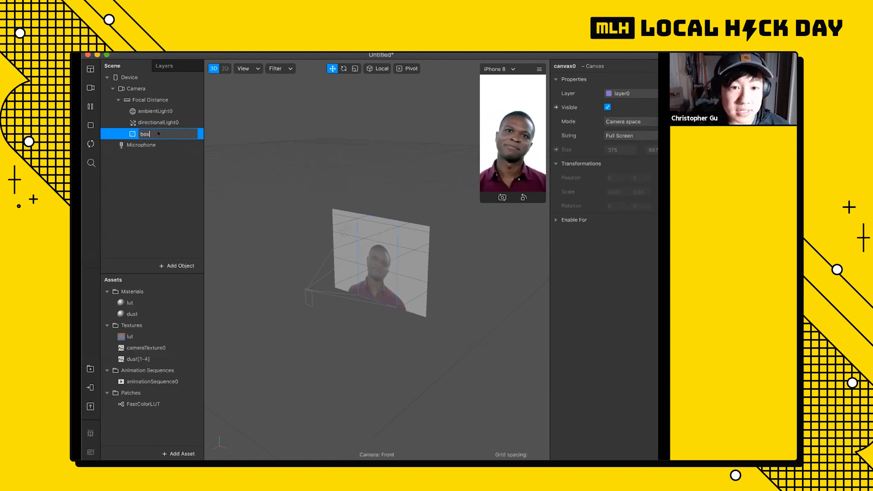
key("Return")
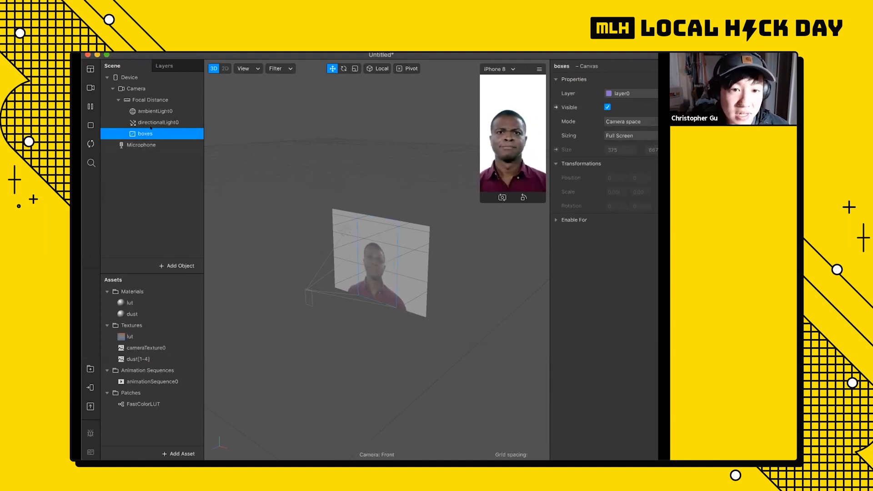
double_click(158, 132)
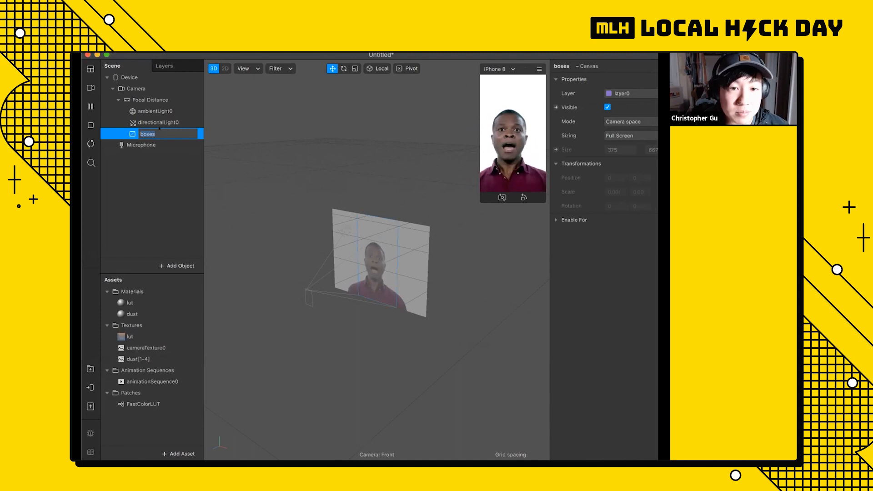
type("boxes")
key("Return")
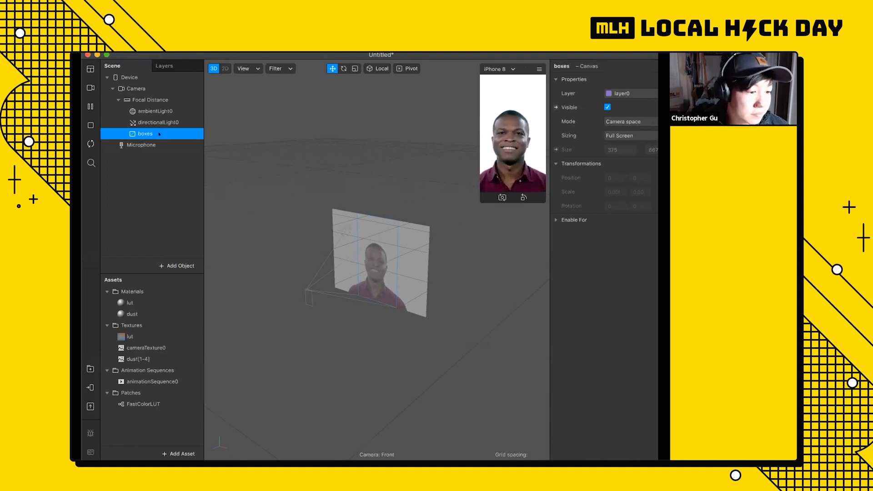
Add a rectangle inside the boxes canvas and rename it box1.
right_click(159, 133)
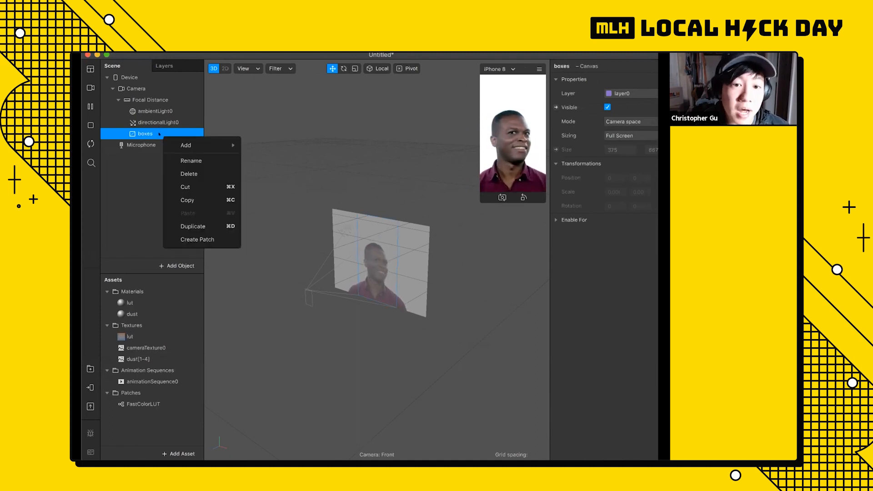
mouse_move(205, 145)
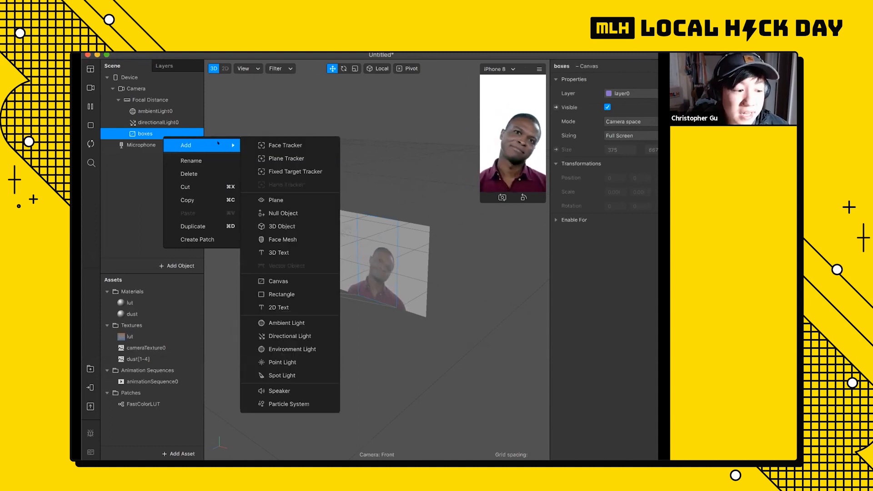
left_click(294, 293)
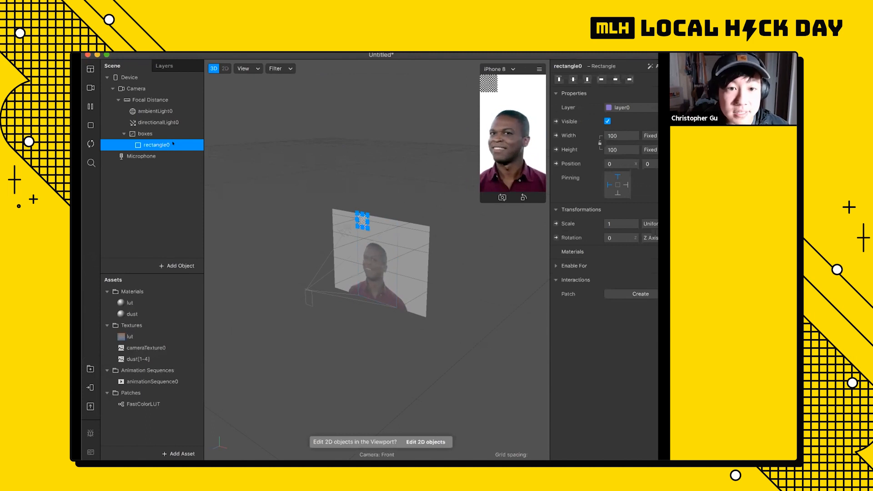
left_click(157, 134)
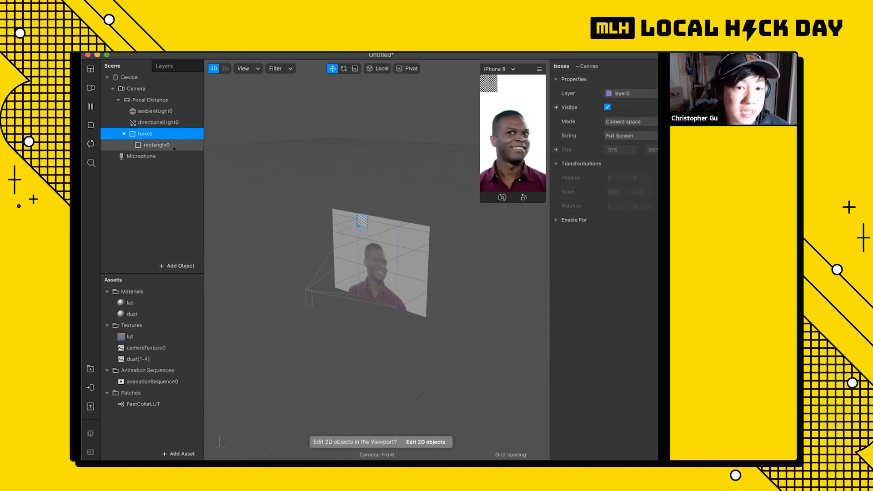
left_click(175, 148)
double_click(174, 149)
type("box1")
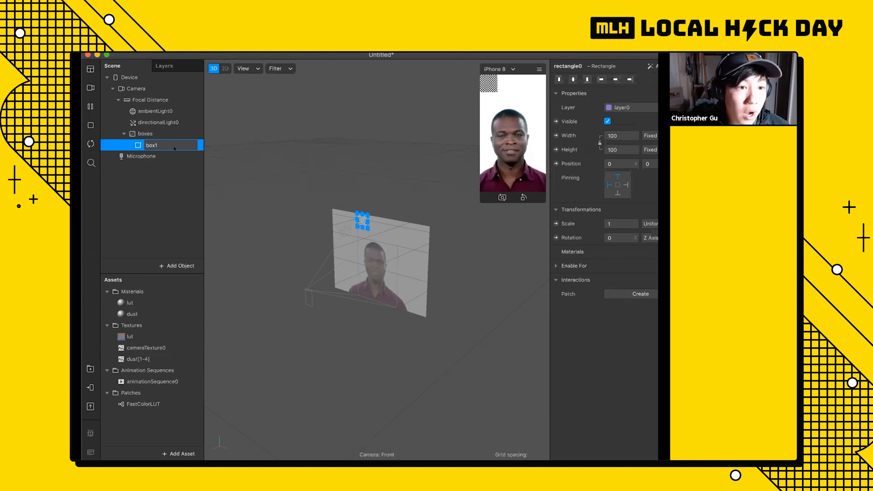
key("Return")
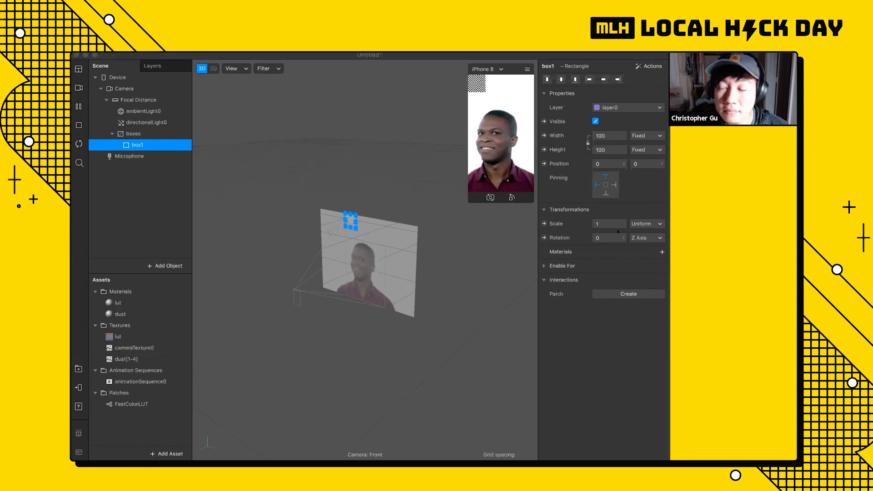
Set box1's scale to 0.5 and align it to the right edge of the canvas.
left_click(605, 221)
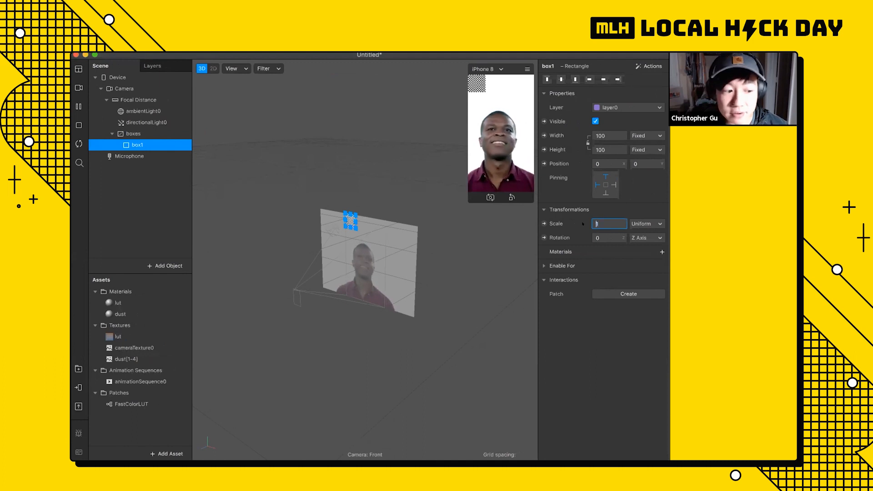
type("0.5")
key("Return")
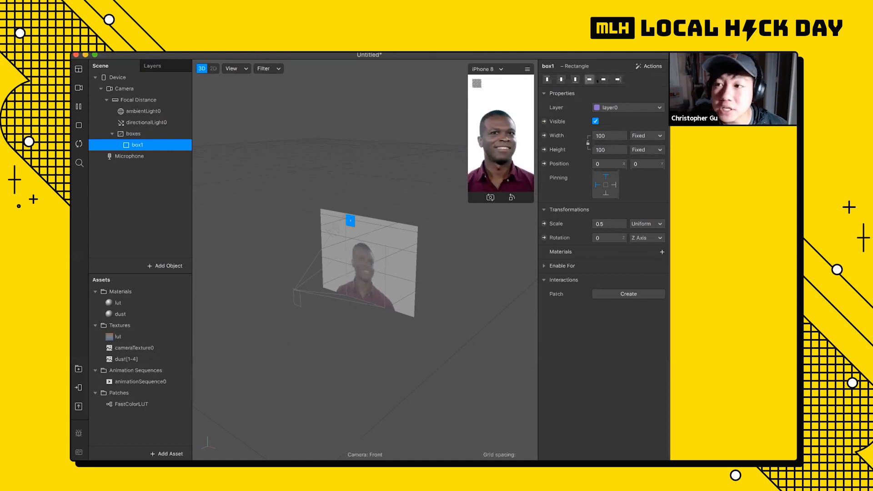
left_click(615, 78)
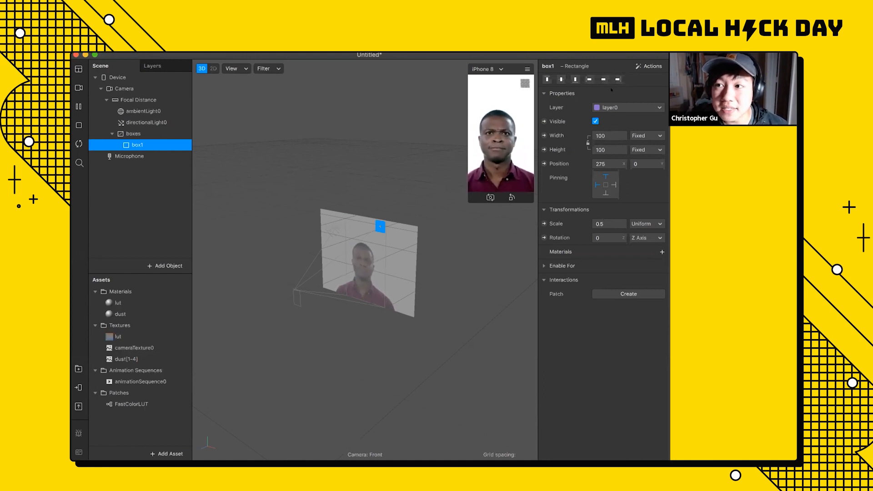
Duplicate box1 four times so the boxes canvas contains box1 through box5.
right_click(164, 148)
left_click(193, 239)
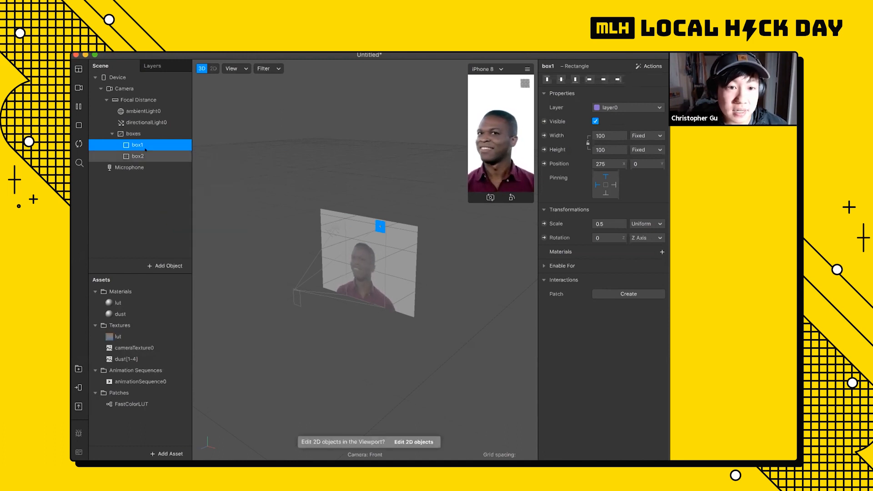
right_click(149, 156)
left_click(177, 240)
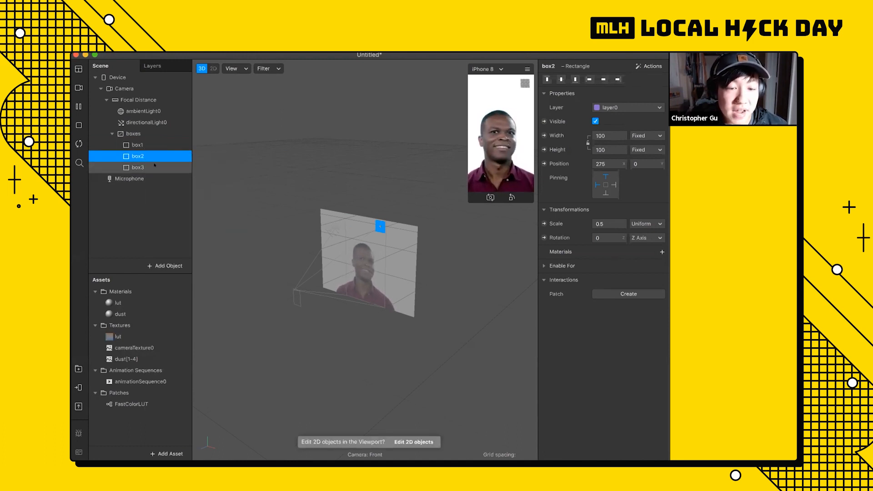
right_click(160, 167)
left_click(192, 258)
right_click(147, 178)
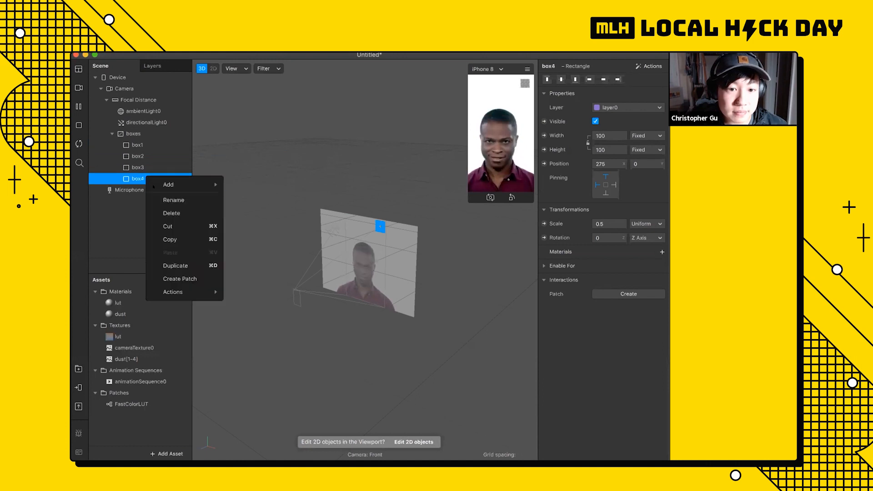
left_click(184, 264)
left_click(152, 145)
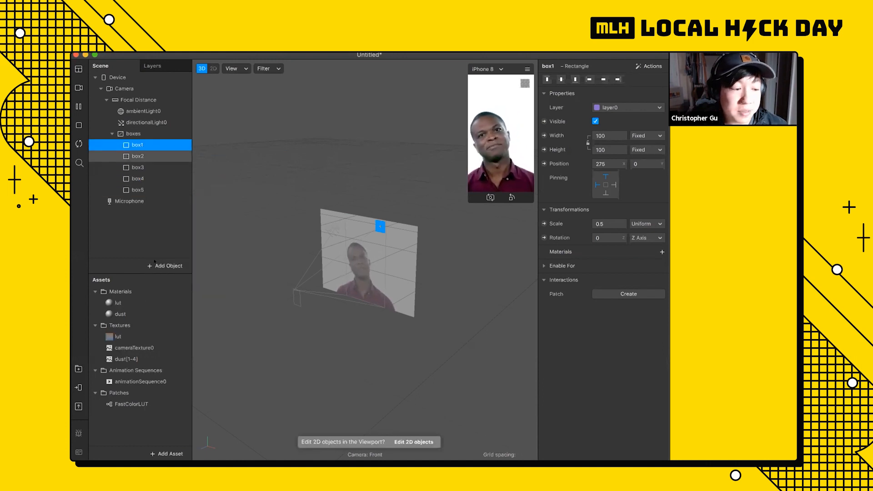
left_click(148, 156)
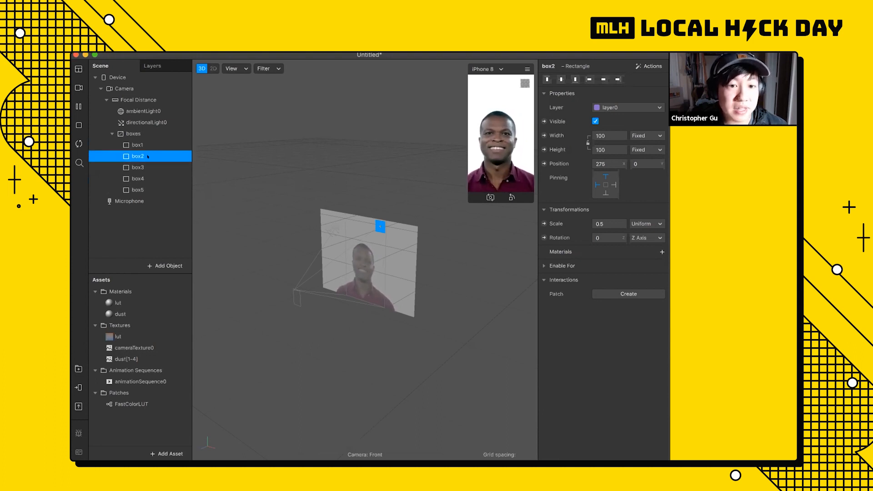
right_click(150, 156)
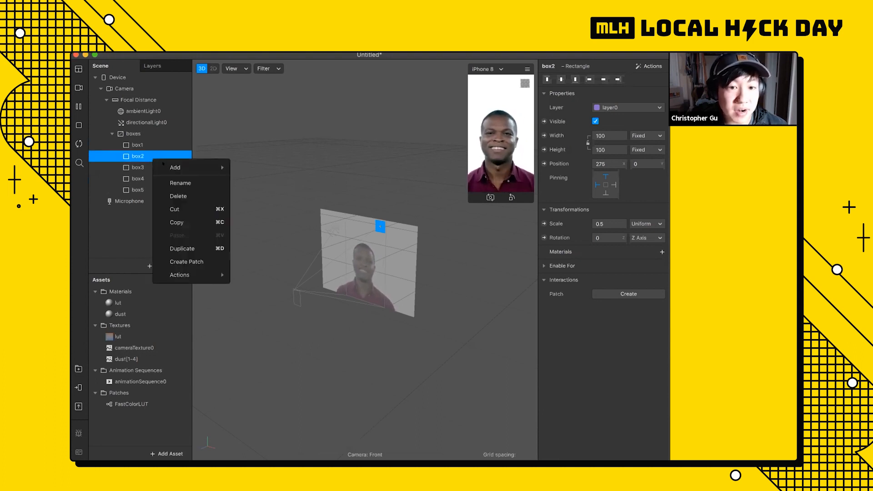
left_click(131, 218)
left_click(153, 168)
right_click(153, 171)
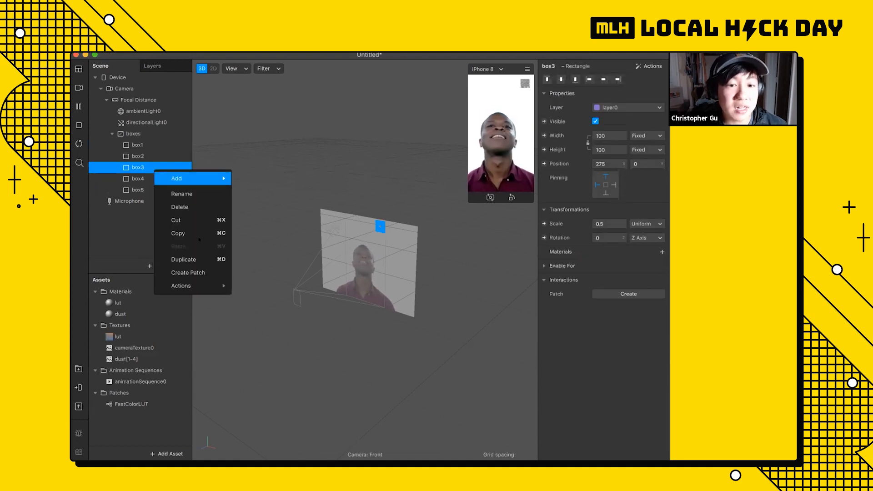
left_click(192, 260)
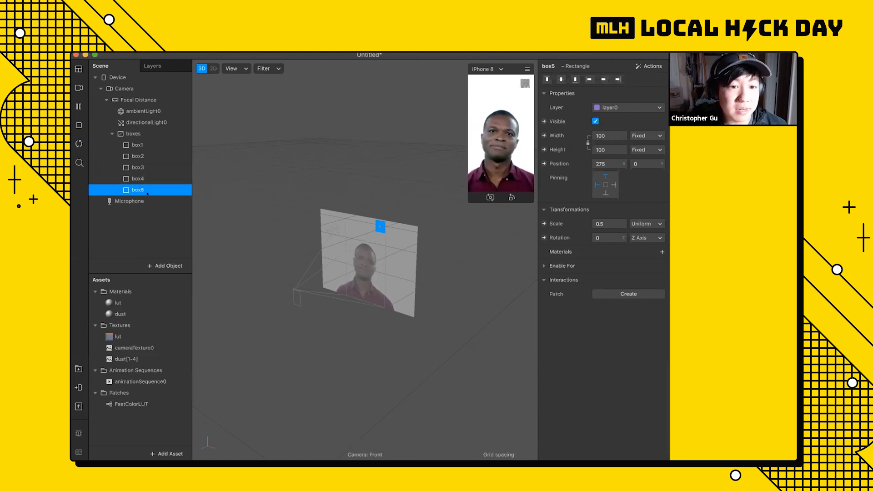
left_click(148, 225)
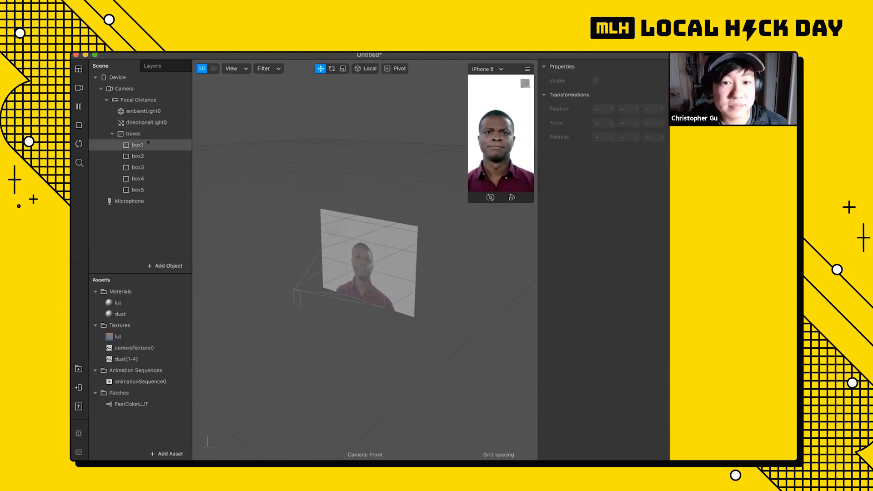
Enlarge the iPhone 8 preview and look through the properties of box1 through box5.
left_click(143, 144)
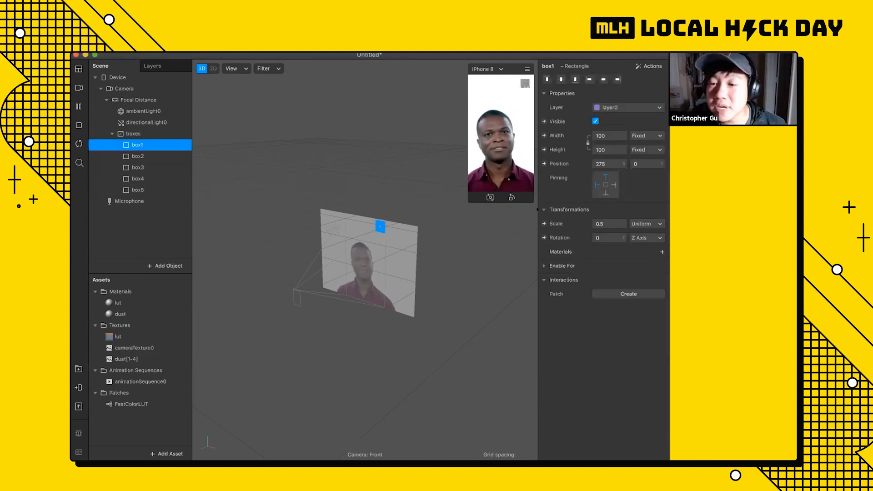
left_click_drag(463, 194, 360, 394)
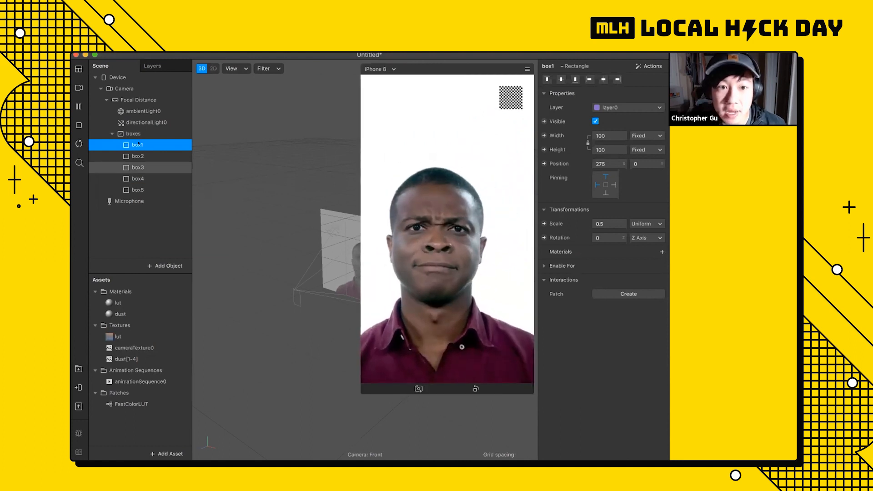
left_click(148, 156)
left_click(150, 168)
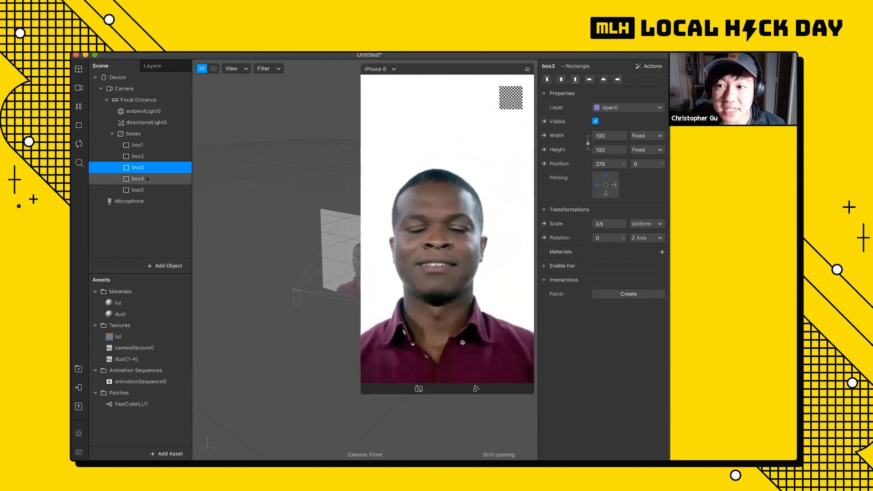
left_click(152, 179)
left_click(153, 188)
left_click(155, 145)
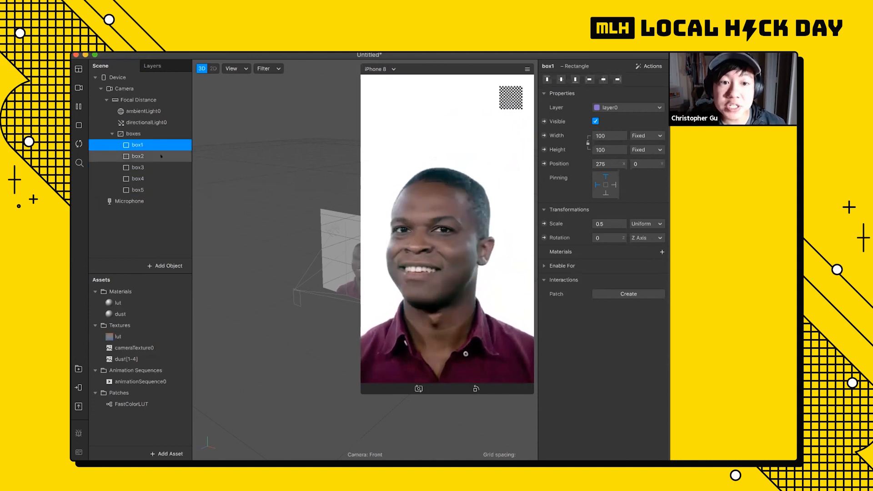
Set the Y position of box2 to 60 and of box3 to 120.
left_click(161, 156)
left_click(637, 164)
type("60")
key("Return")
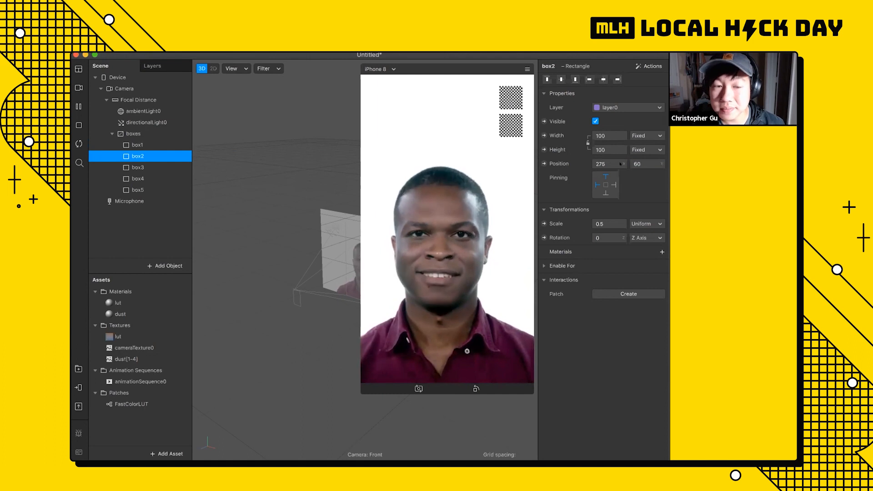
left_click(169, 167)
left_click(642, 163)
type("120")
key("Return")
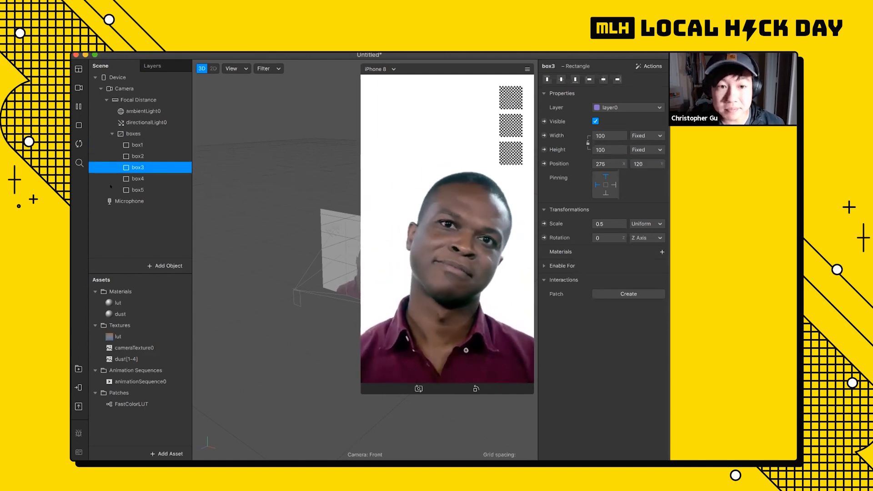
Set the Y position of box4 to 180 and of box5 to 240.
left_click(115, 179)
left_click(641, 164)
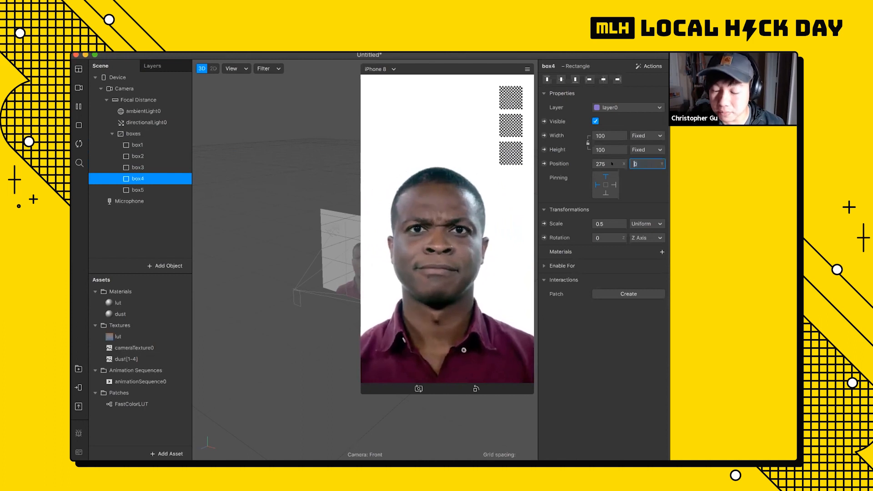
type("180")
key("Return")
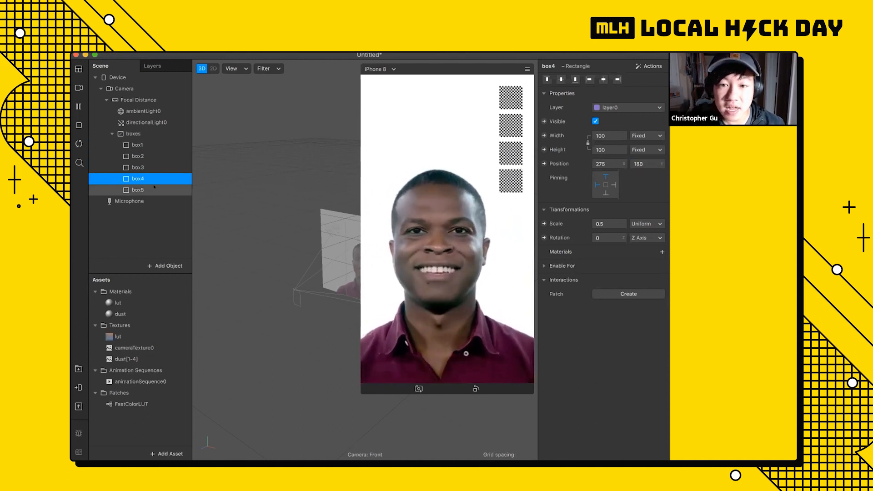
left_click(176, 190)
type("240")
key("Return")
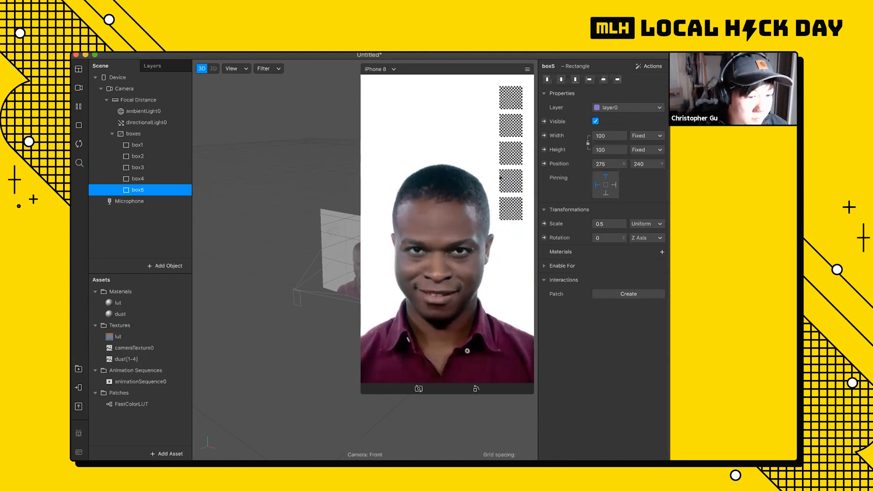
left_click(137, 133)
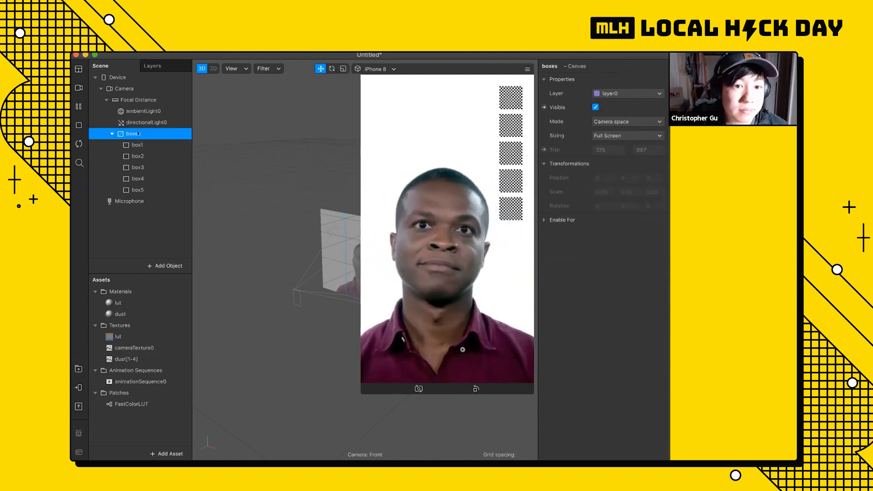
right_click(138, 134)
left_click(118, 233)
right_click(123, 231)
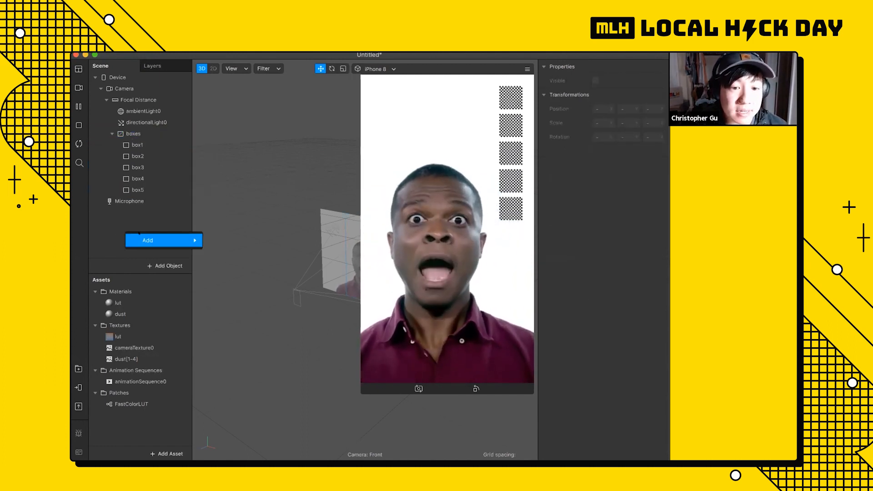
mouse_move(154, 240)
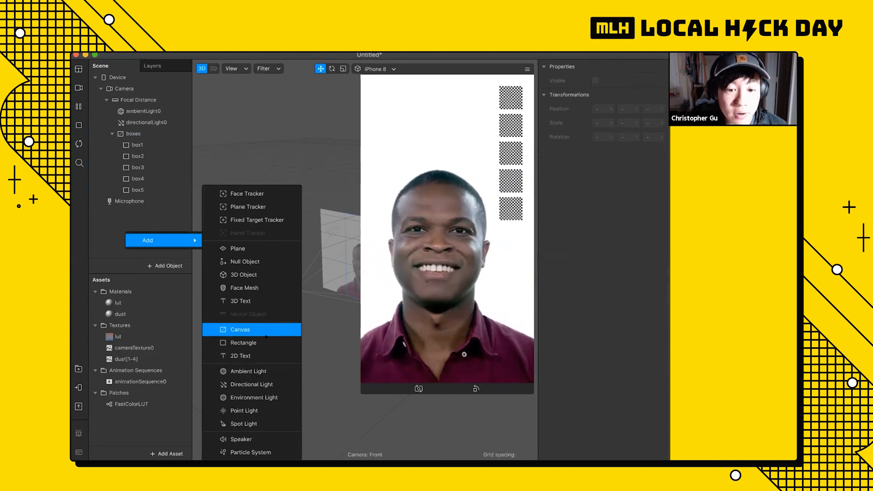
left_click(152, 215)
right_click(133, 134)
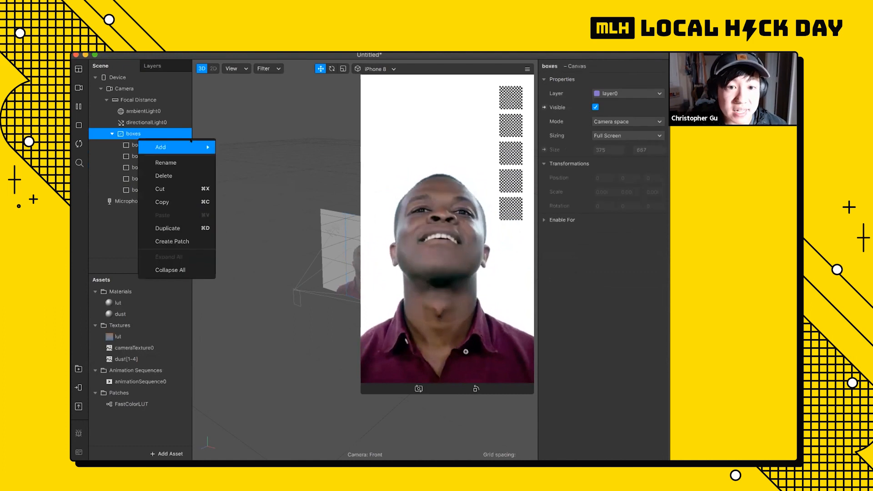
mouse_move(201, 147)
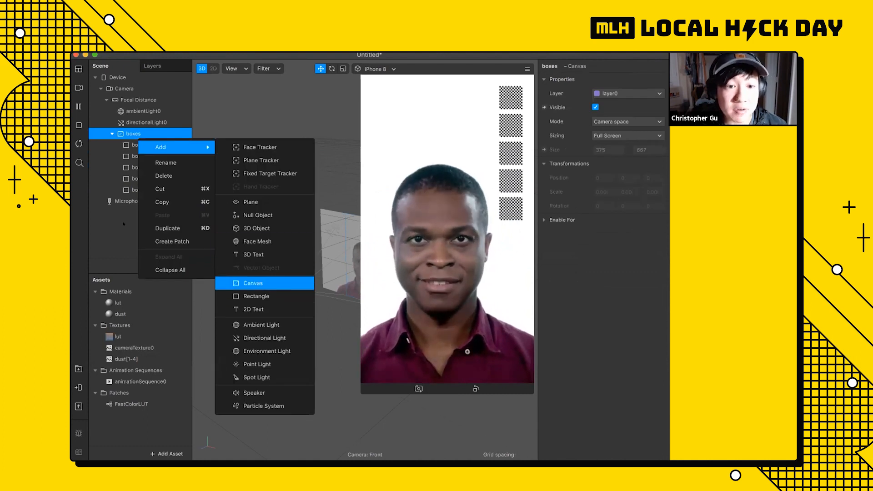
left_click(128, 222)
Check the properties of the individual boxes in the boxes canvas, from box1 to box5.
left_click(137, 145)
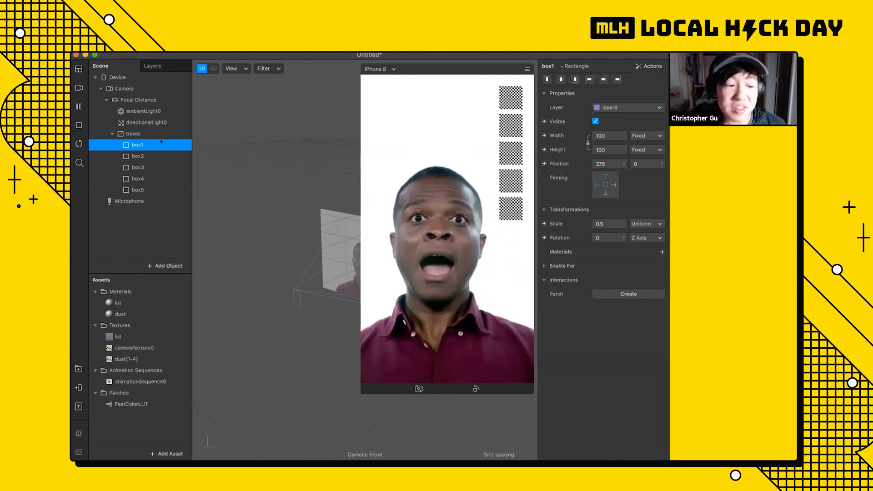
left_click(154, 209)
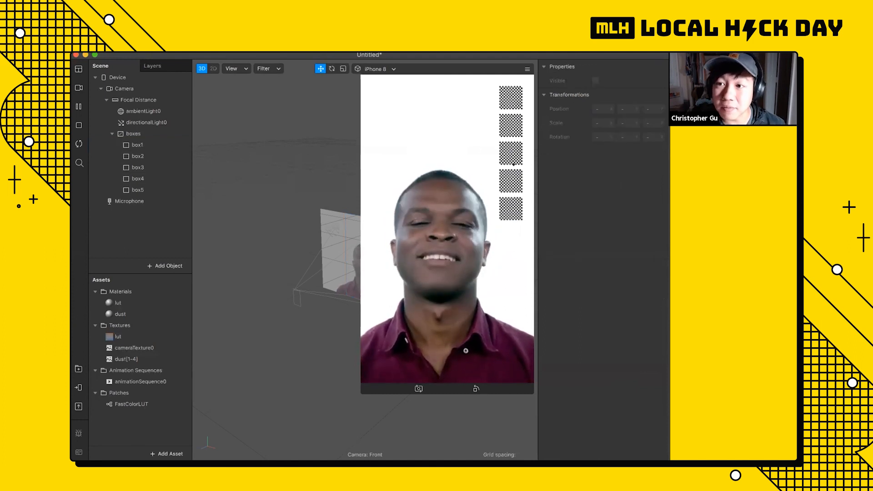
left_click(159, 156)
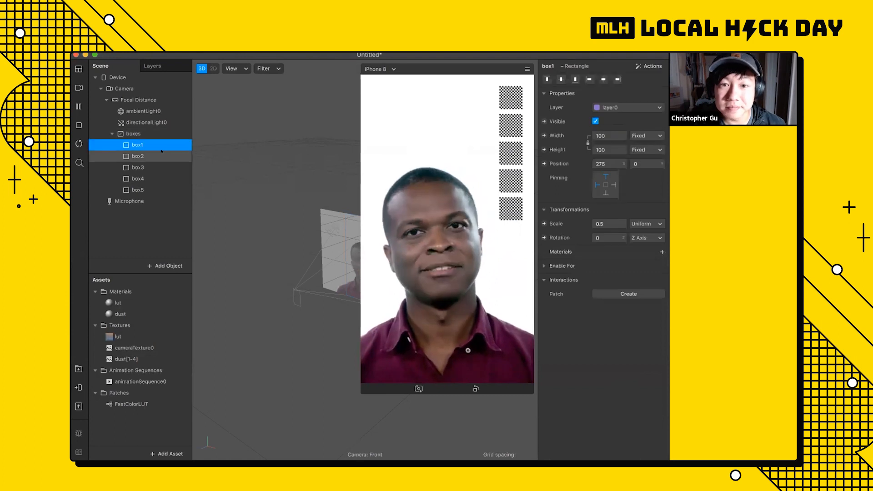
left_click(159, 168)
left_click(159, 178)
left_click(159, 189)
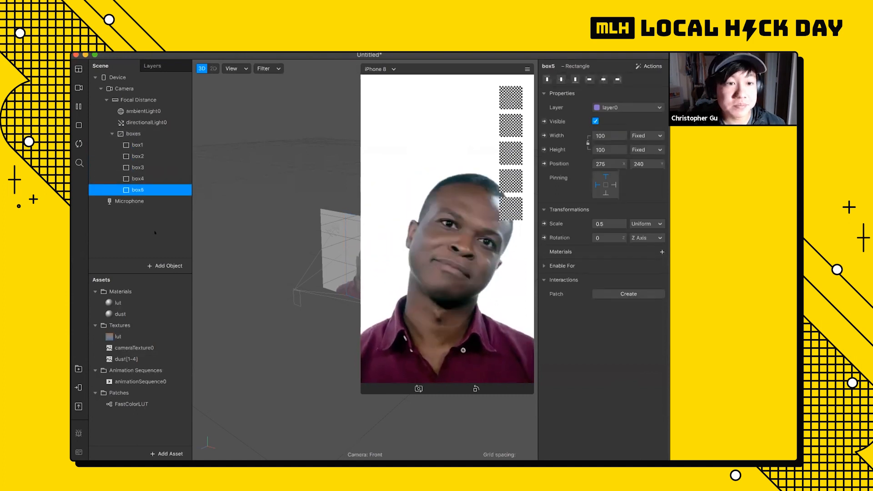
left_click(179, 236)
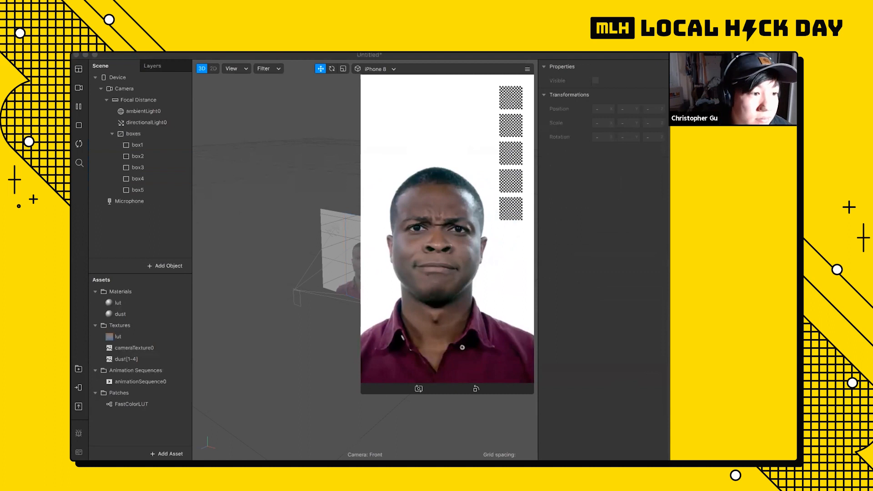
Add a second canvas to the scene and name it dust.
left_click(162, 209)
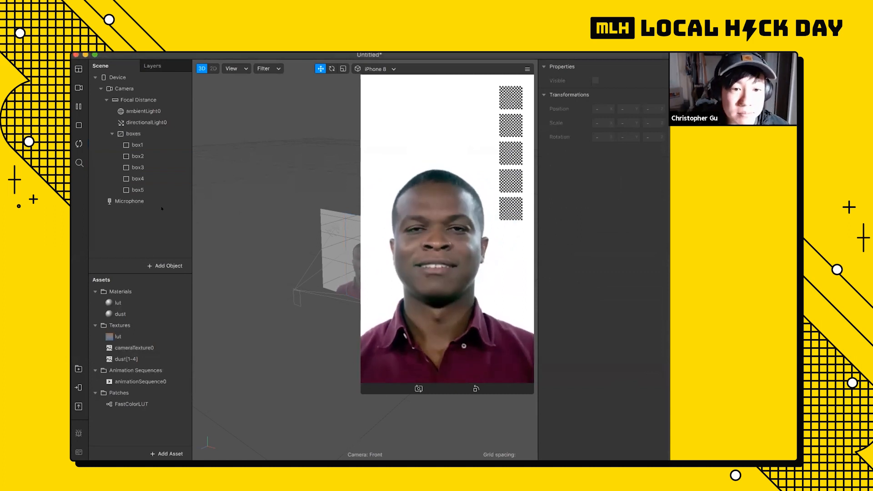
right_click(140, 219)
mouse_move(182, 232)
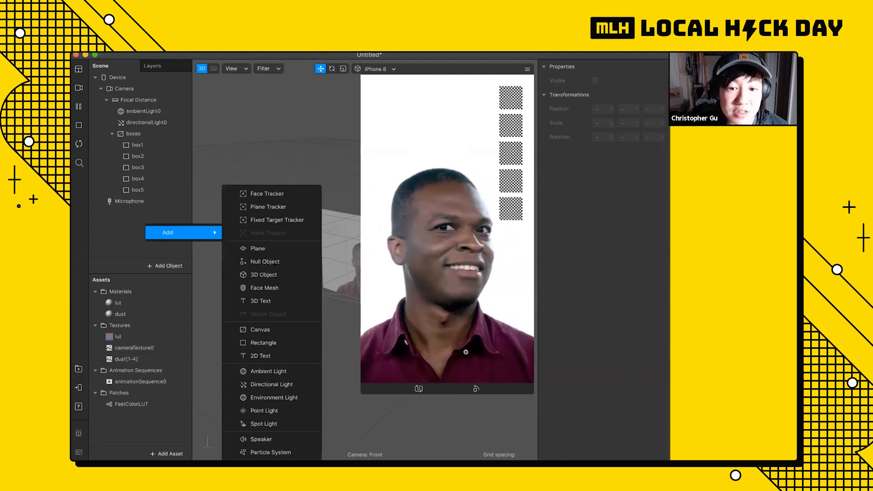
left_click(259, 330)
double_click(153, 202)
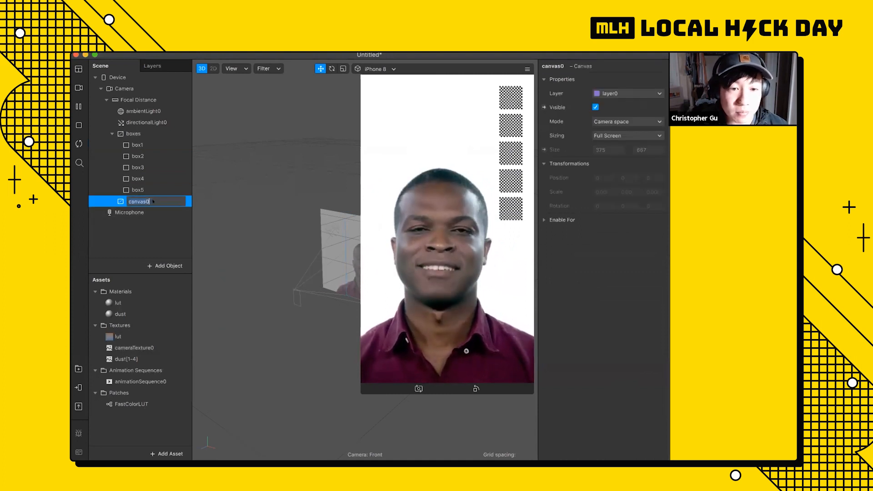
type("dust")
key("Return")
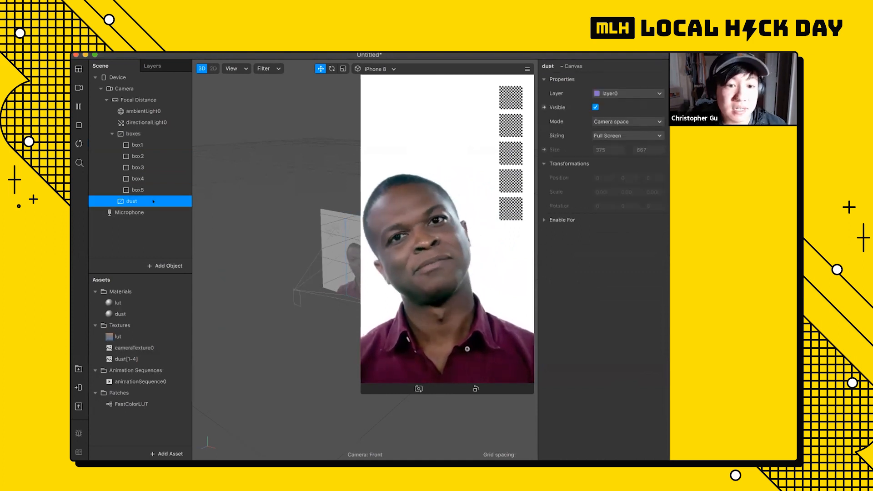
Add a rectangle inside the dust canvas and name it dust.
right_click(153, 201)
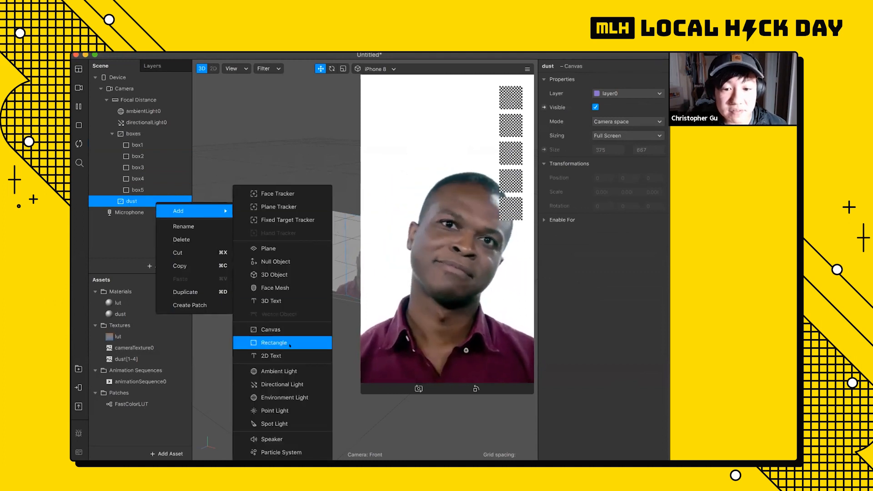
left_click(260, 343)
double_click(155, 212)
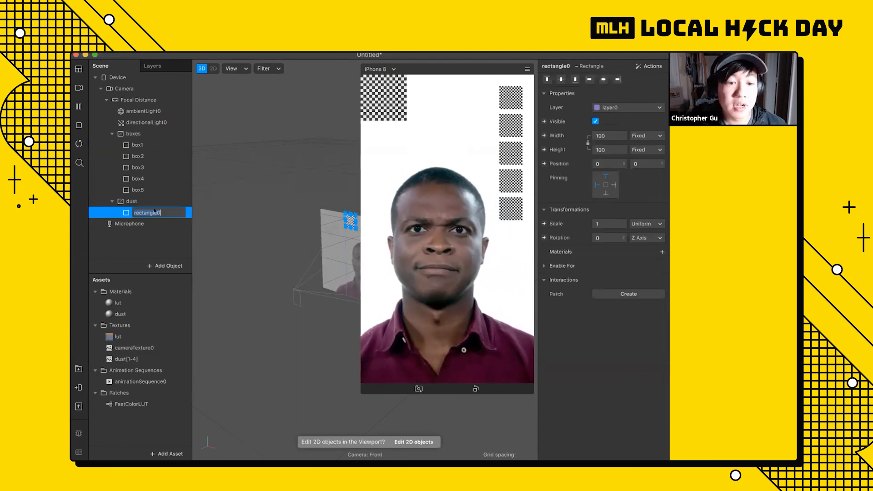
type("dust")
key("Return")
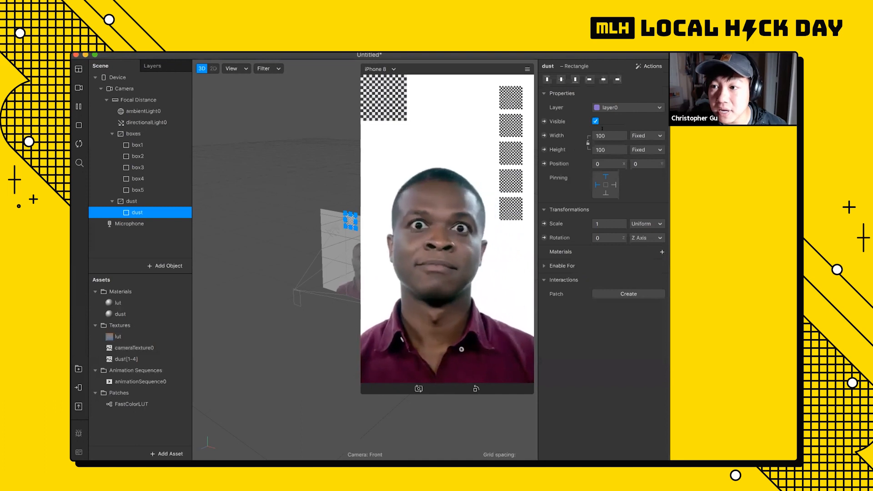
Make the dust rectangle fill the full width and height of its canvas.
left_click(605, 136)
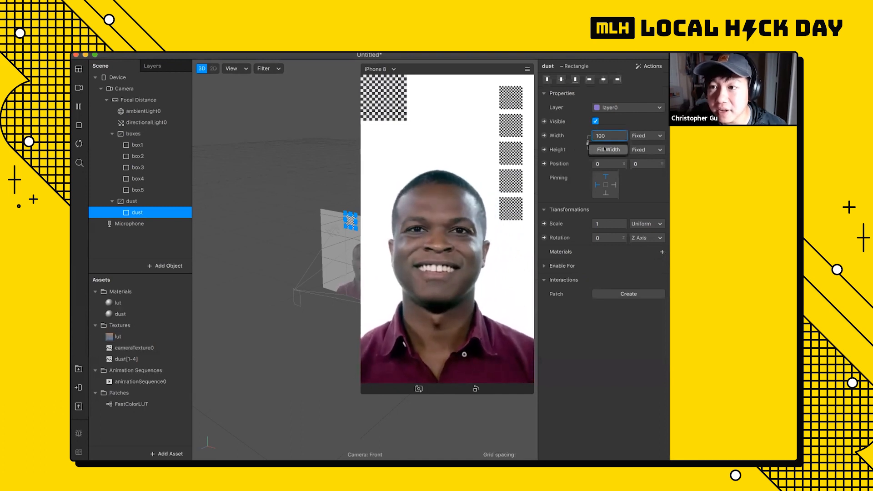
left_click(607, 150)
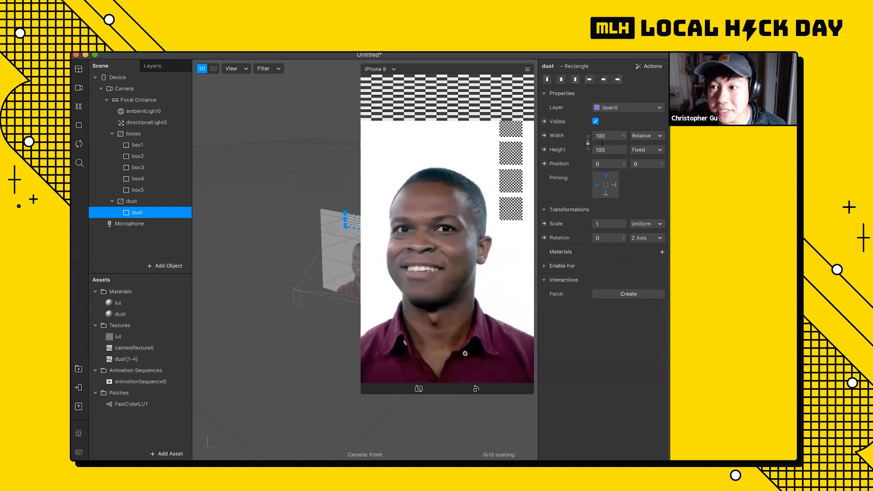
left_click(605, 150)
left_click(610, 164)
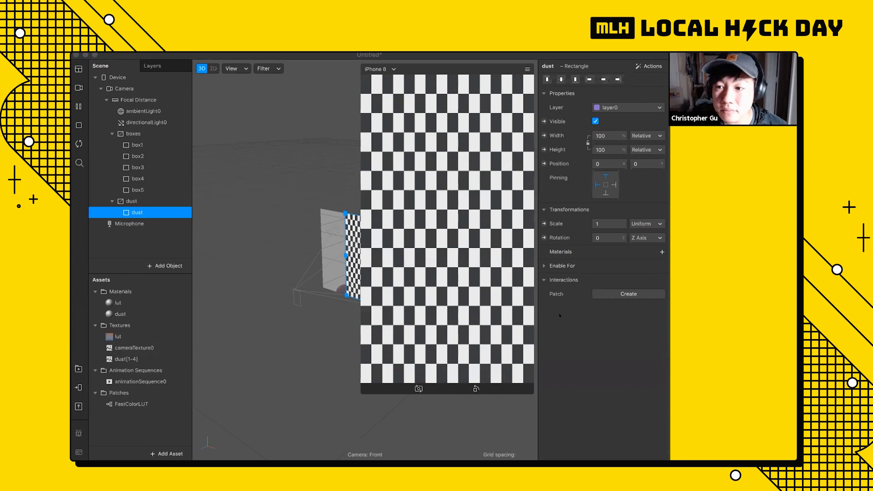
Assign the existing dust material to the dust rectangle.
left_click(155, 405)
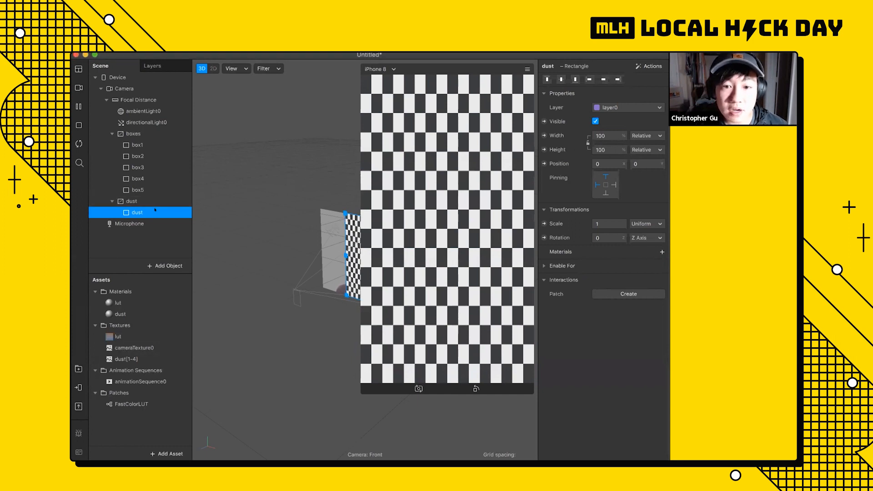
left_click(662, 253)
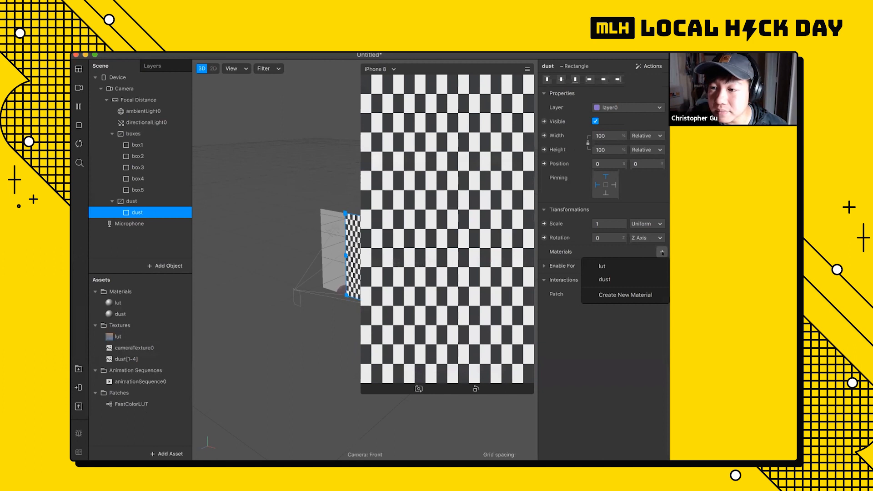
left_click(603, 279)
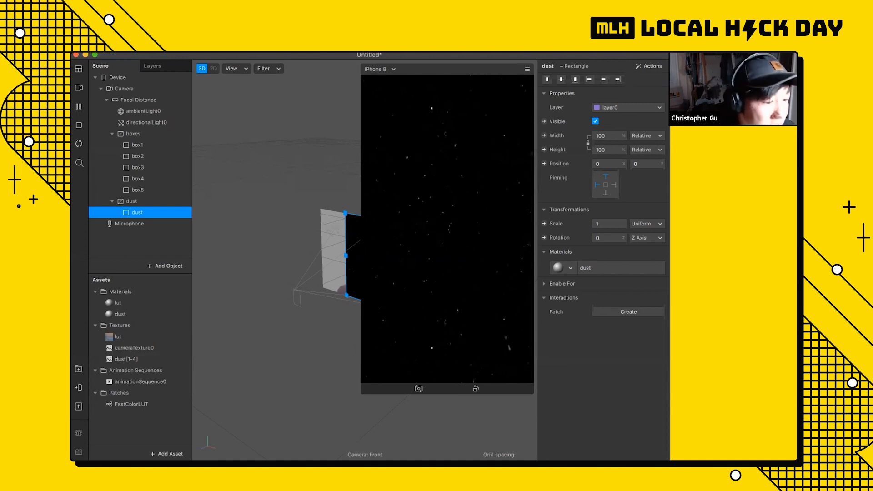
Review the texture assignments of the lut and dust materials and of animationSequence0.
left_click(139, 302)
left_click(145, 428)
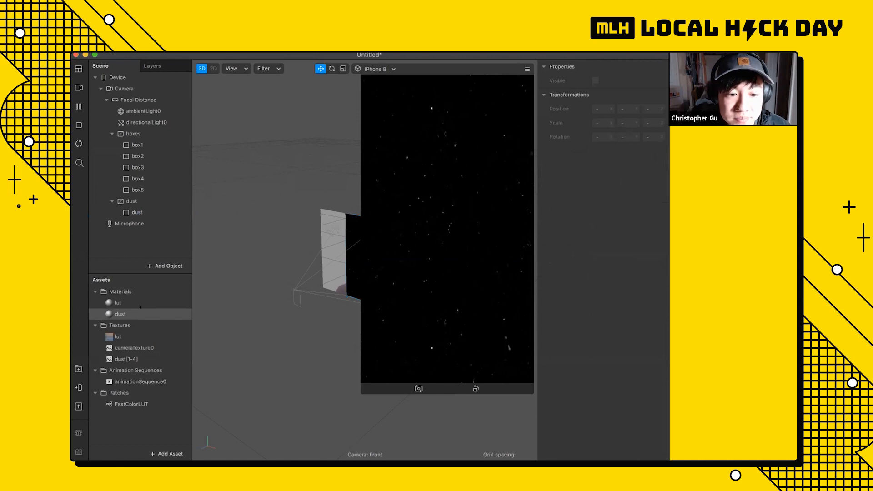
left_click(161, 451)
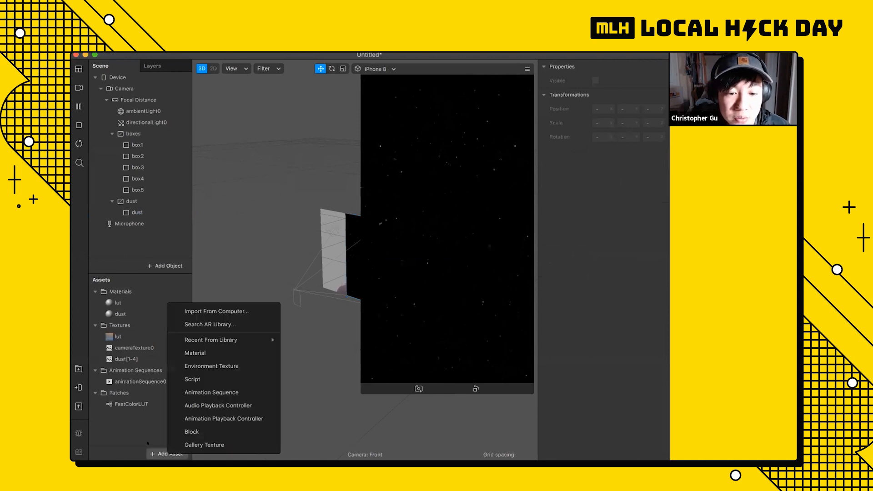
left_click(139, 301)
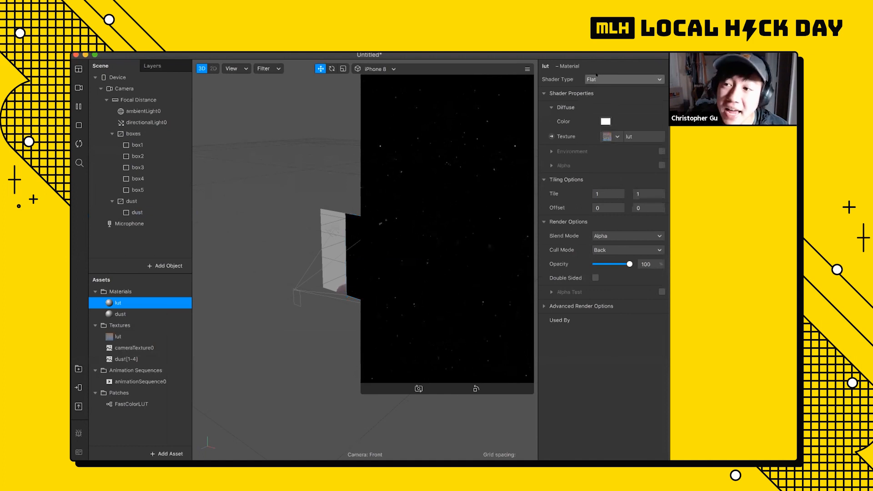
left_click(612, 136)
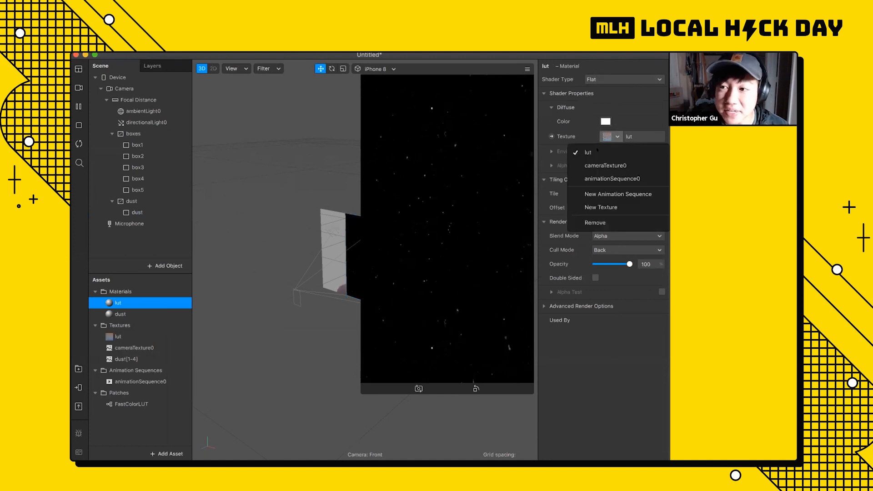
left_click(561, 359)
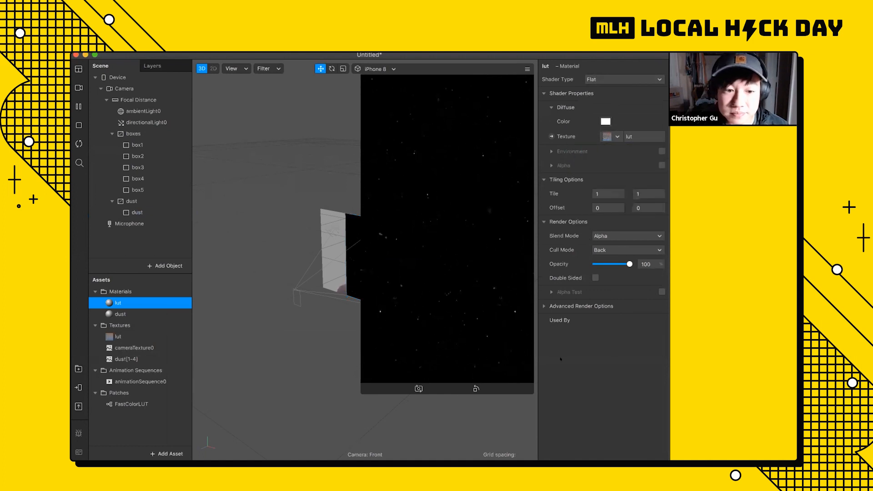
left_click(122, 314)
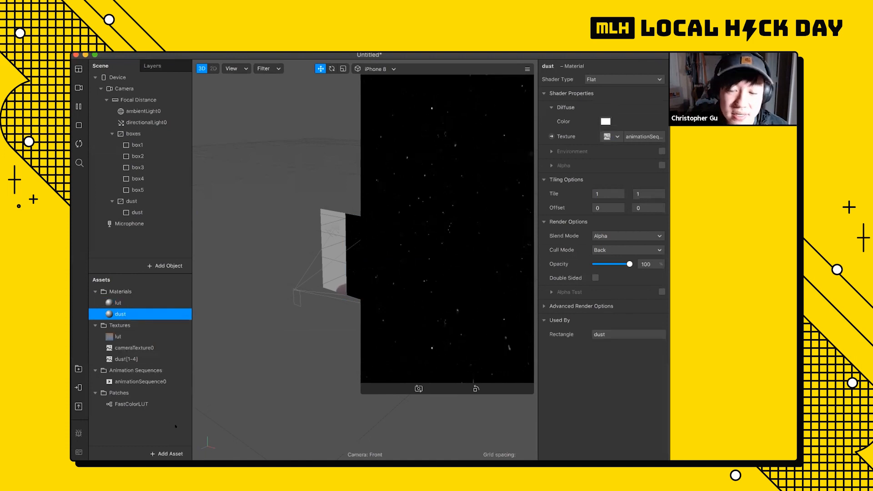
left_click(612, 136)
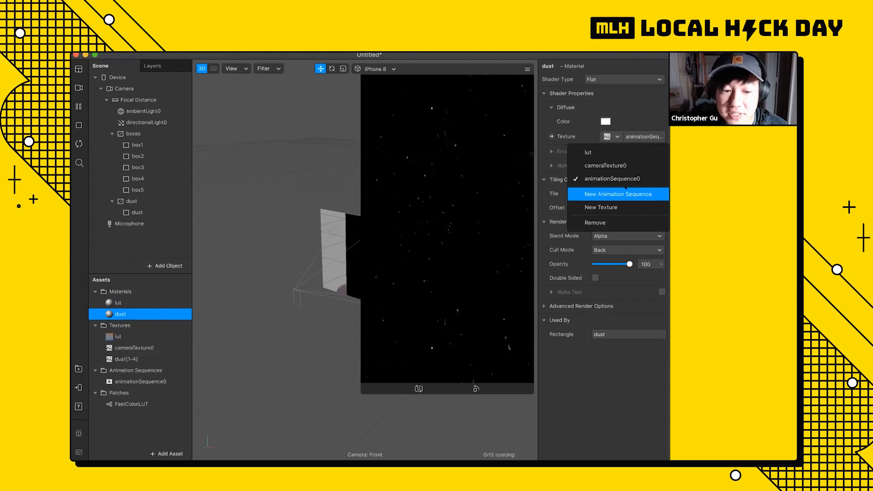
left_click(140, 381)
left_click(593, 79)
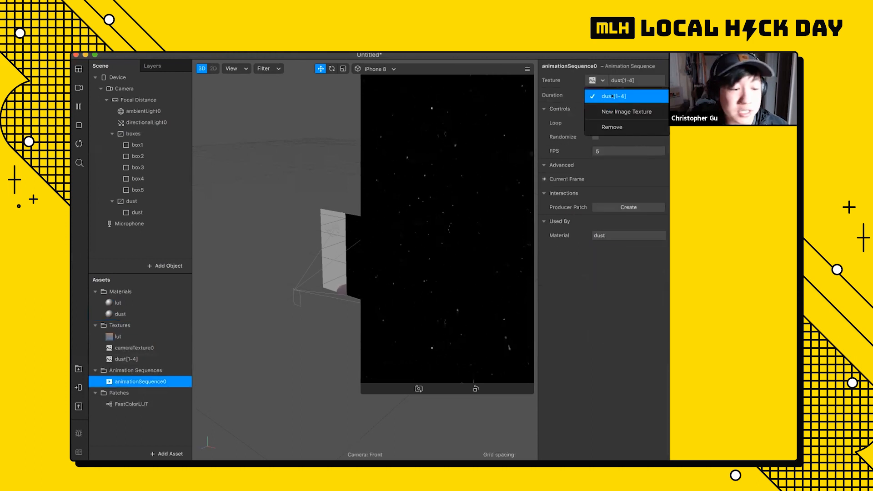
left_click(125, 419)
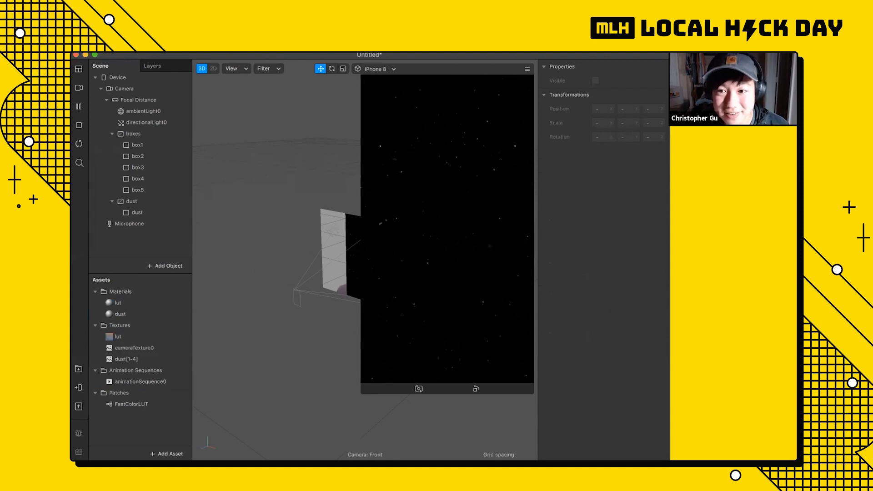
Set the dust material's blend mode to Subtract and its opacity to 50%.
left_click(146, 309)
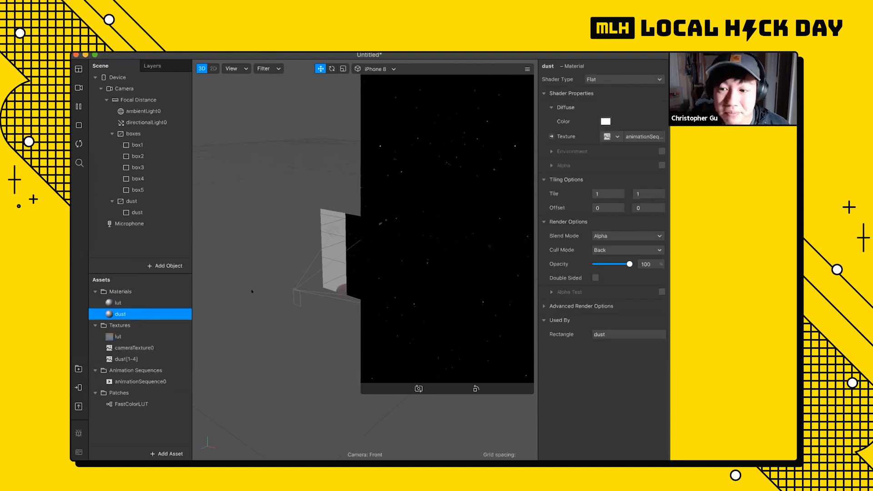
left_click(658, 237)
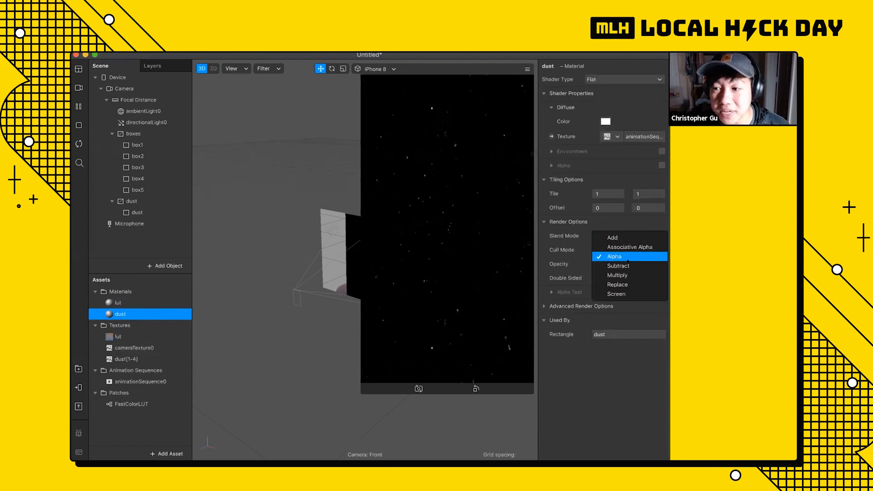
left_click(629, 265)
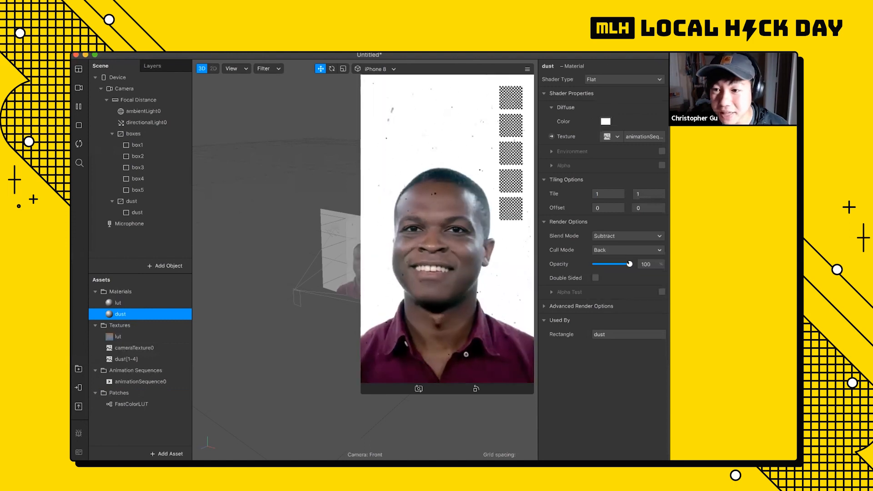
left_click(648, 263)
type("50")
key("Return")
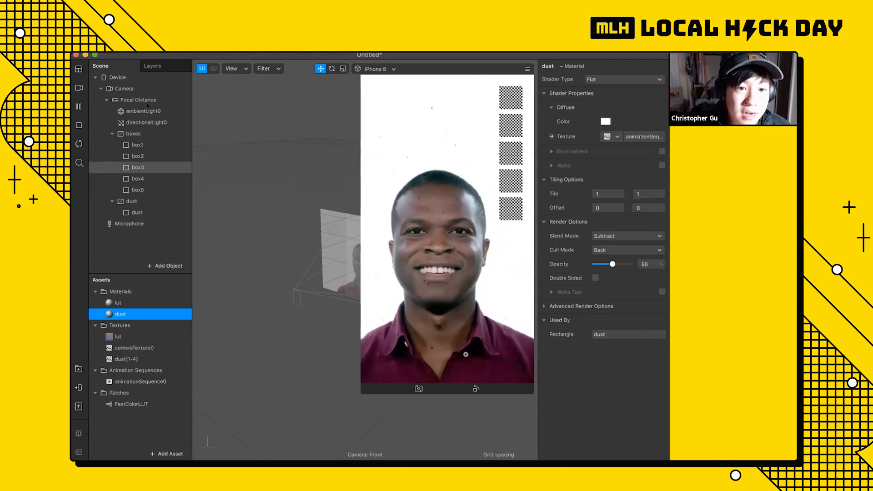
left_click(154, 212)
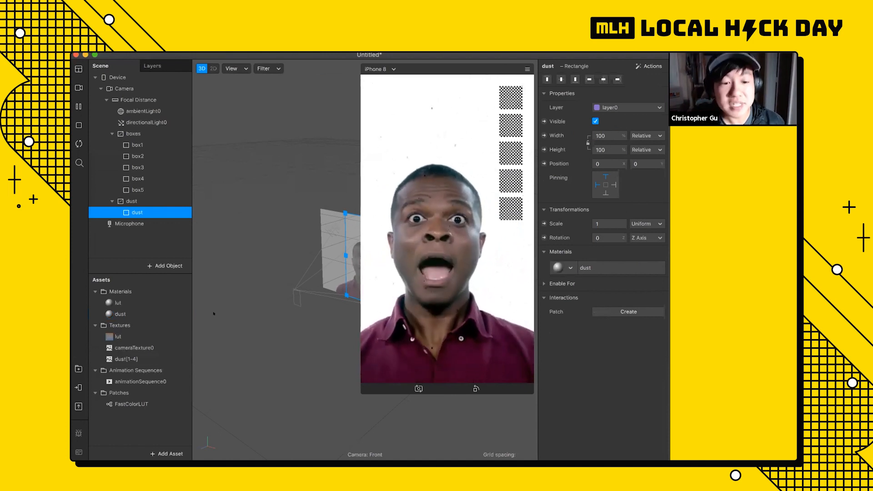
left_click(122, 325)
left_click(132, 315)
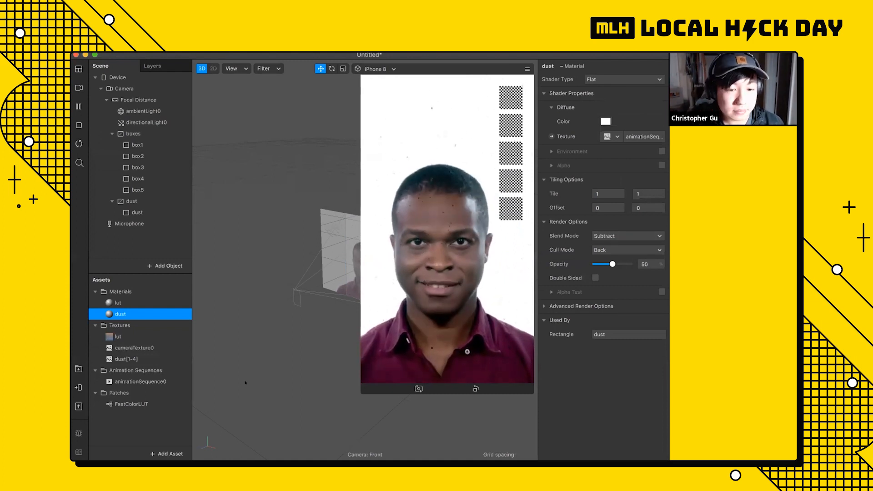
left_click(148, 413)
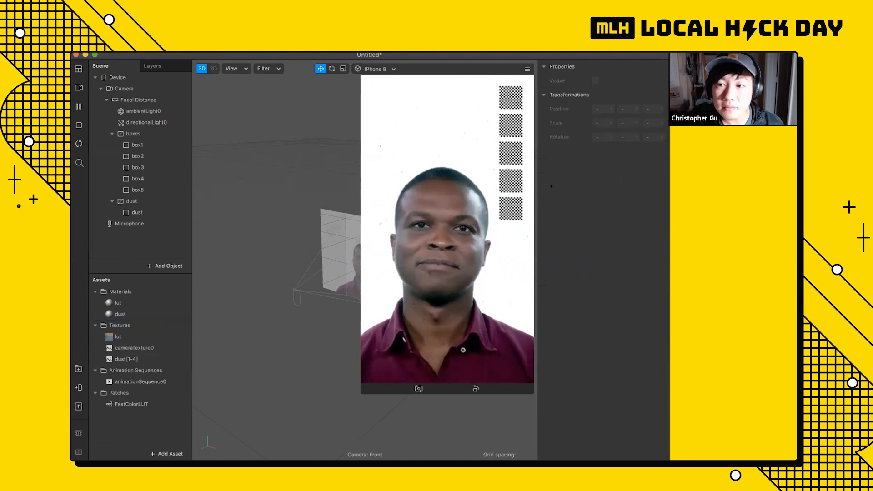
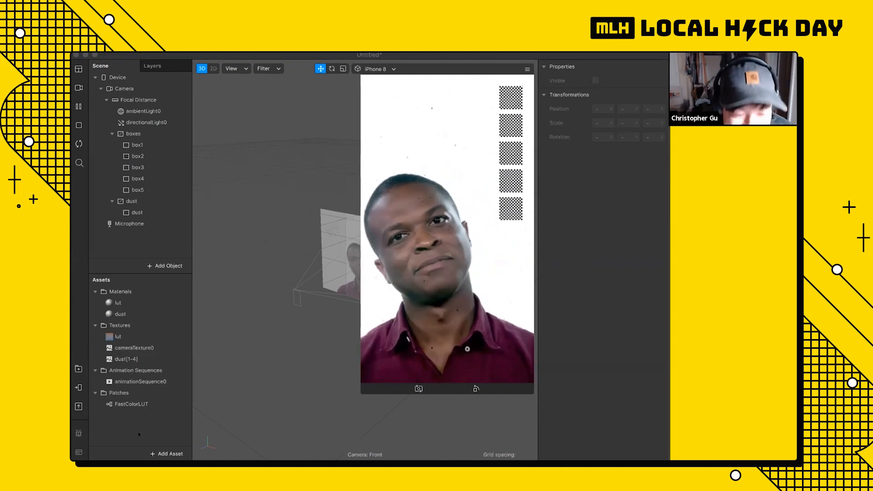
Create a new material named material1 and set its shader type to Flat.
left_click(167, 454)
left_click(200, 353)
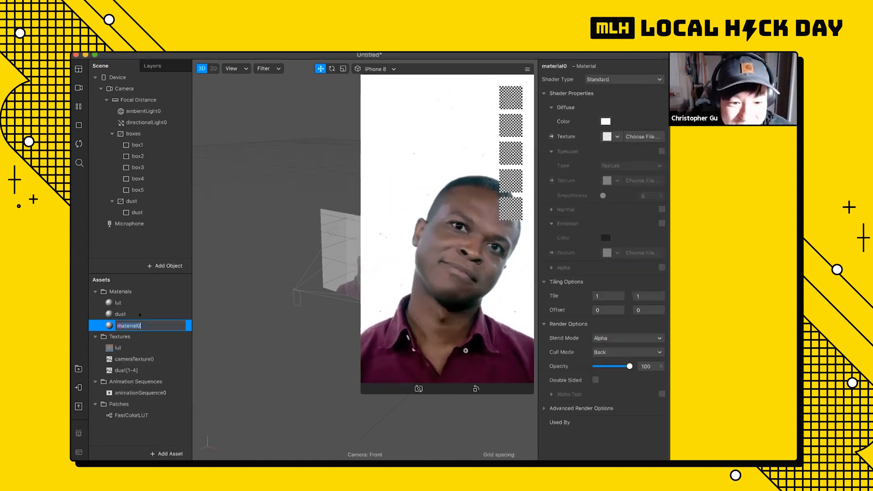
key("BackSpace")
type("1")
key("Return")
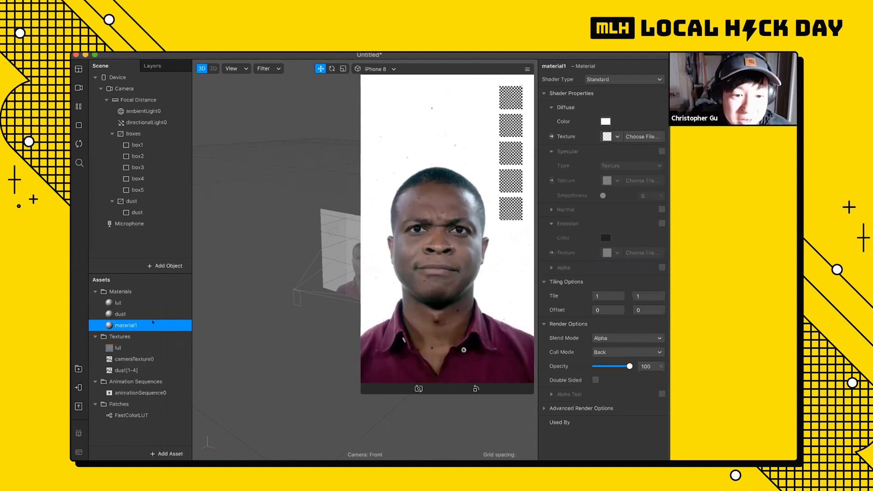
right_click(153, 322)
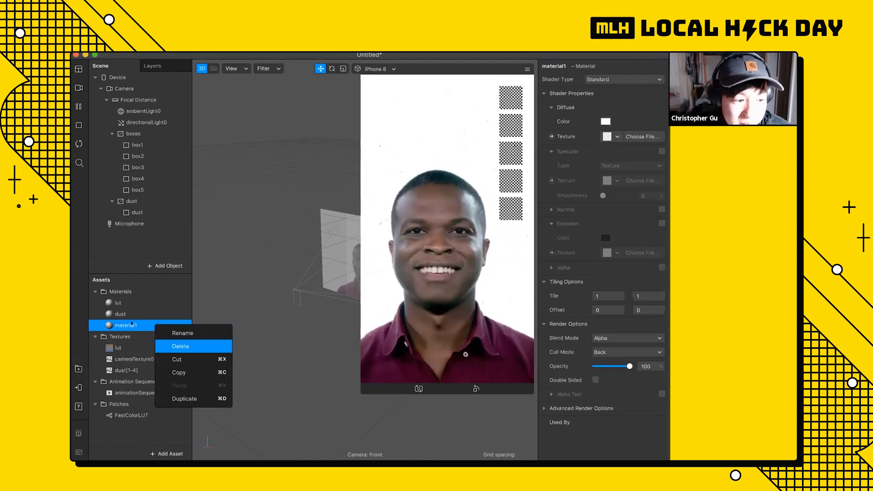
left_click(131, 323)
left_click(623, 79)
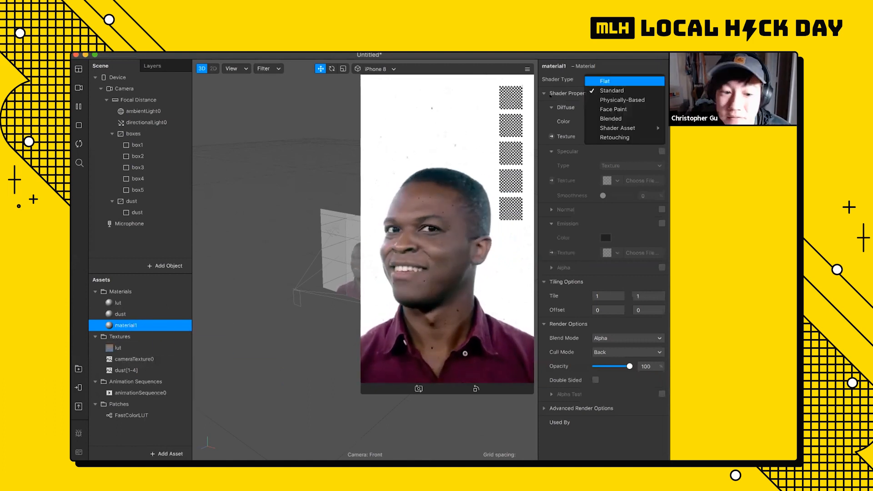
left_click(605, 80)
left_click(131, 416)
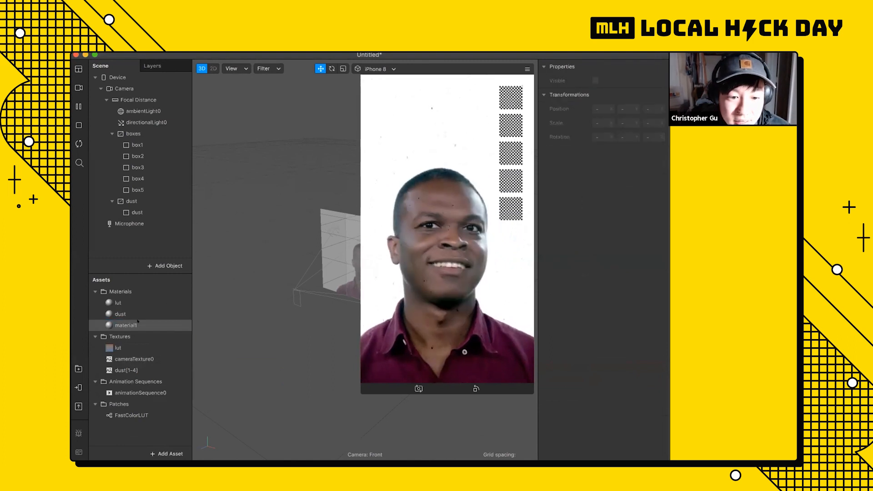
Duplicate material1 and its successive copies until material2, material3, material4 and material5 exist.
right_click(141, 324)
left_click(169, 398)
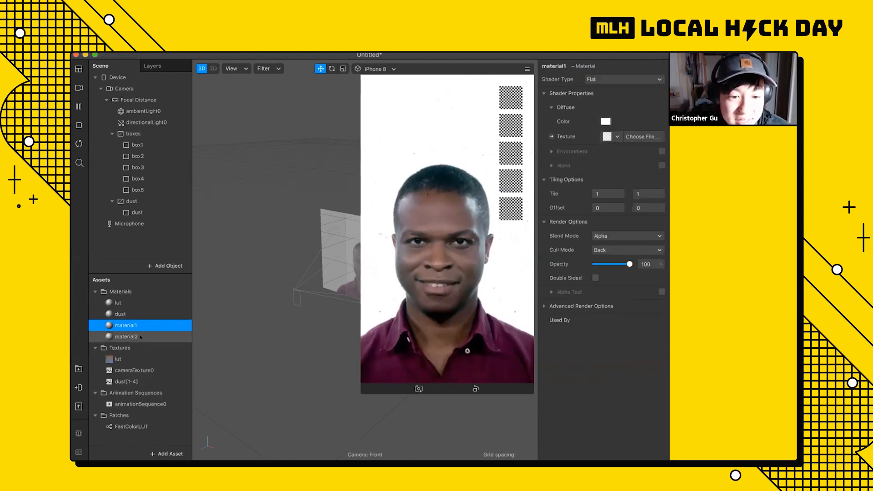
right_click(145, 337)
left_click(169, 410)
left_click(132, 348)
right_click(134, 349)
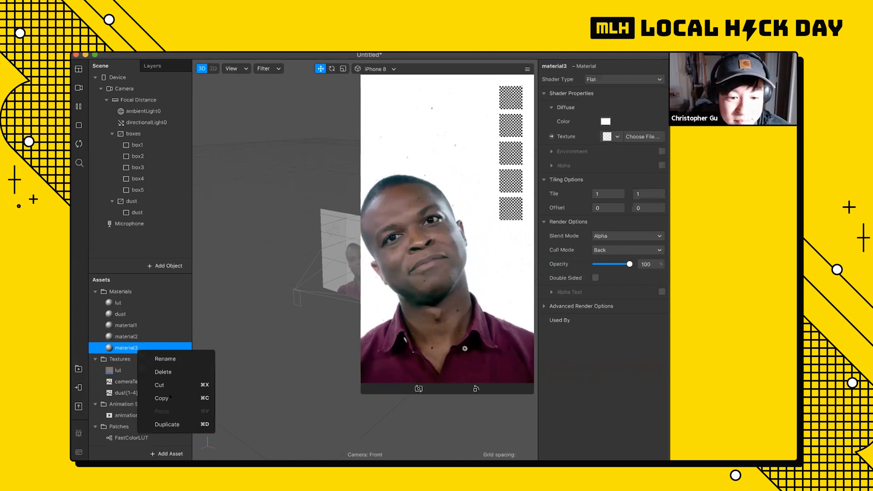
left_click(169, 424)
left_click(132, 360)
right_click(133, 359)
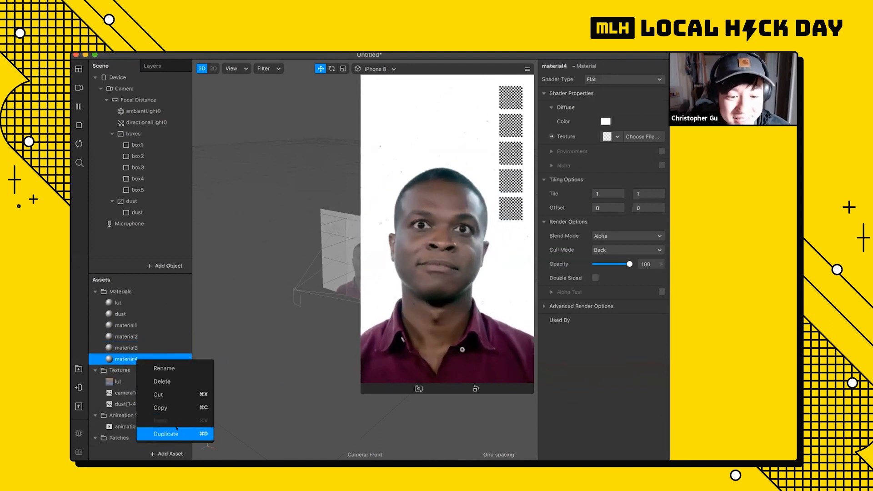
left_click(169, 433)
left_click(132, 325)
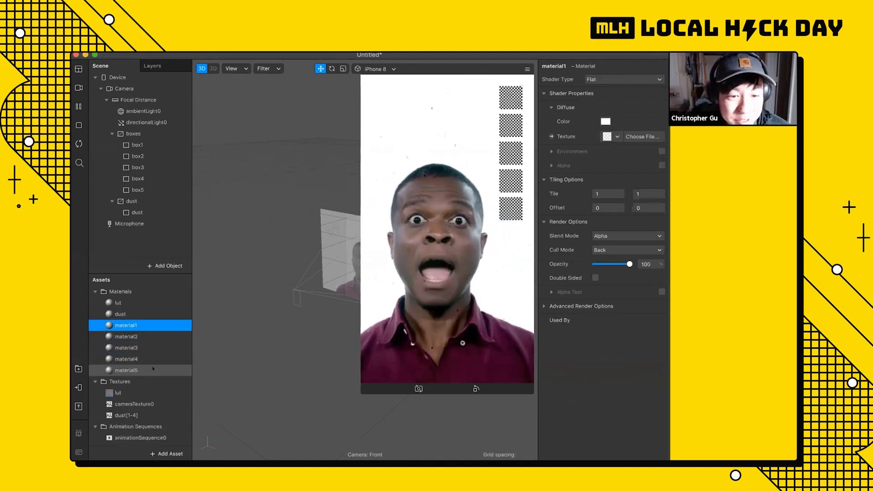
left_click(132, 370)
left_click(141, 189, "shift")
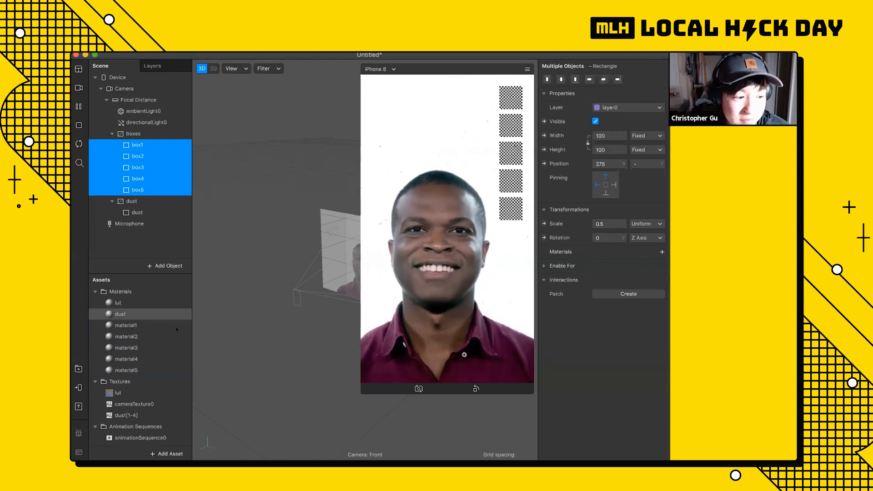
left_click(136, 325)
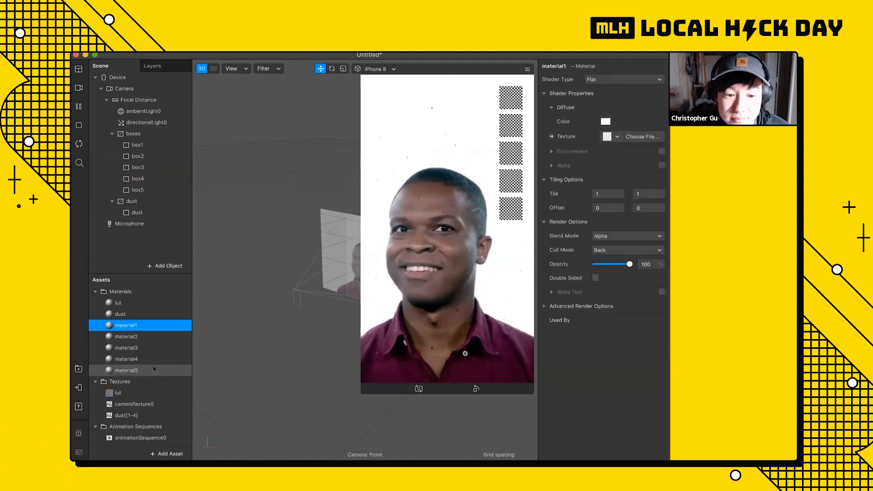
left_click(132, 370, "shift")
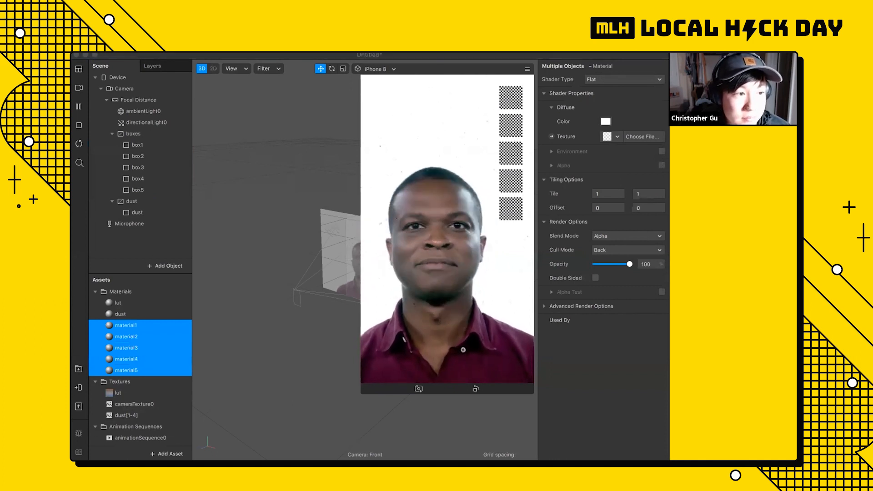
left_click(333, 134)
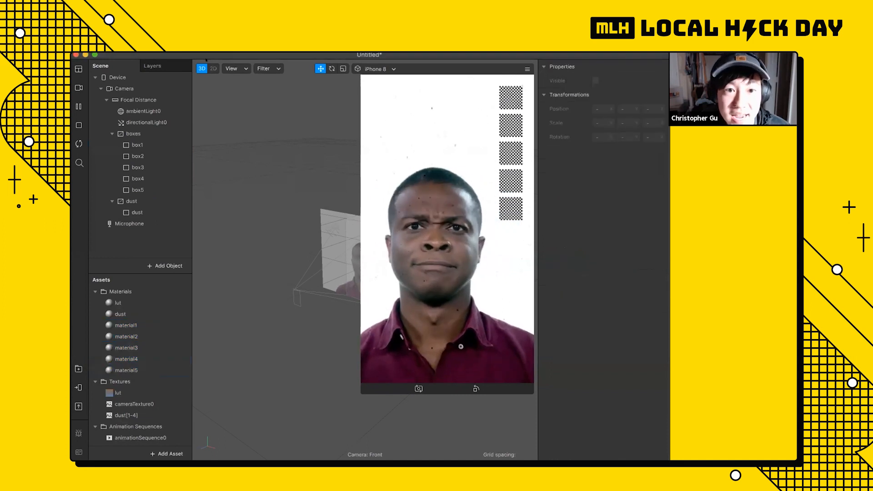
Assign material1 to the box1 rectangle and material2 to the box2 rectangle.
left_click(138, 144)
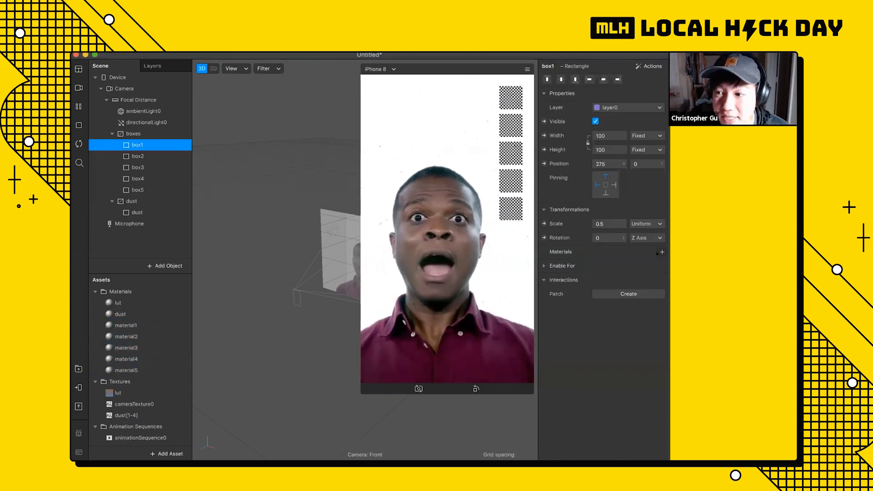
left_click(662, 252)
left_click(627, 293)
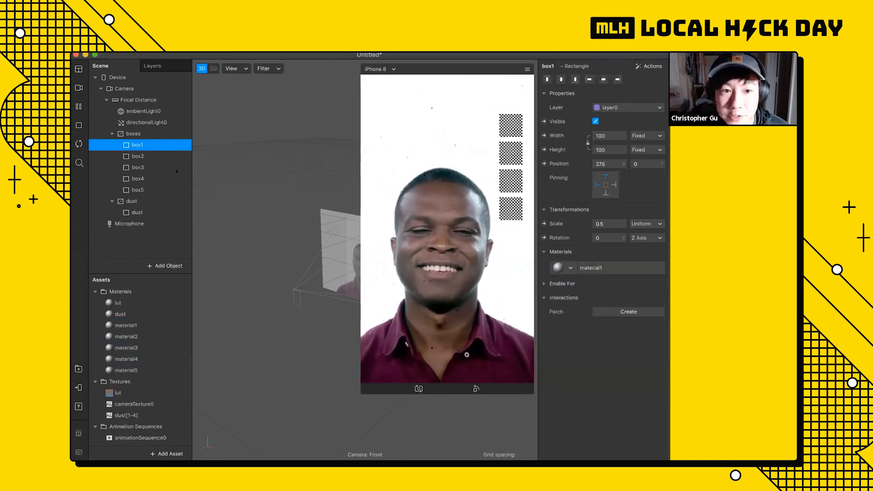
left_click(137, 156)
left_click(662, 252)
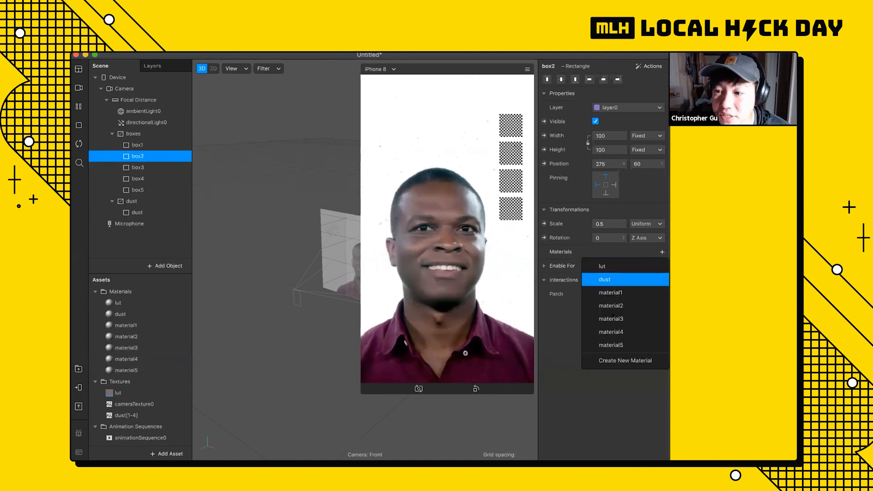
left_click(627, 316)
Assign material3 to box3, material4 to box4 and material5 to box5.
left_click(138, 168)
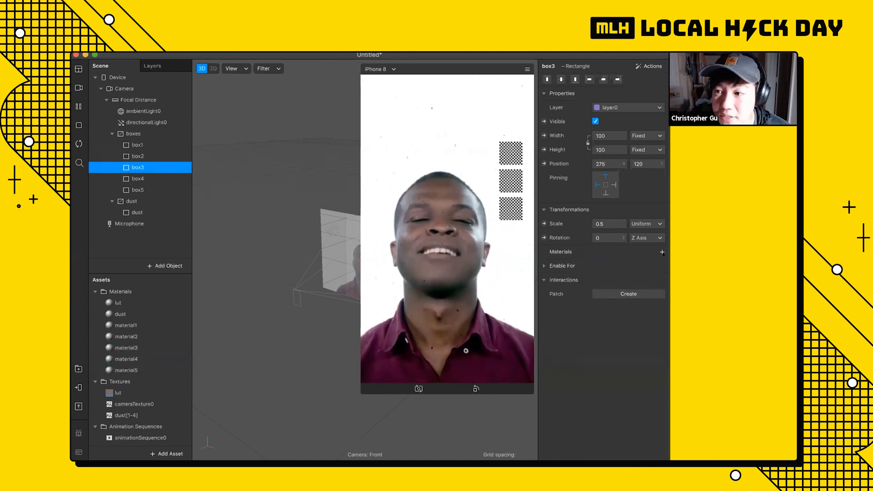
left_click(662, 252)
left_click(626, 320)
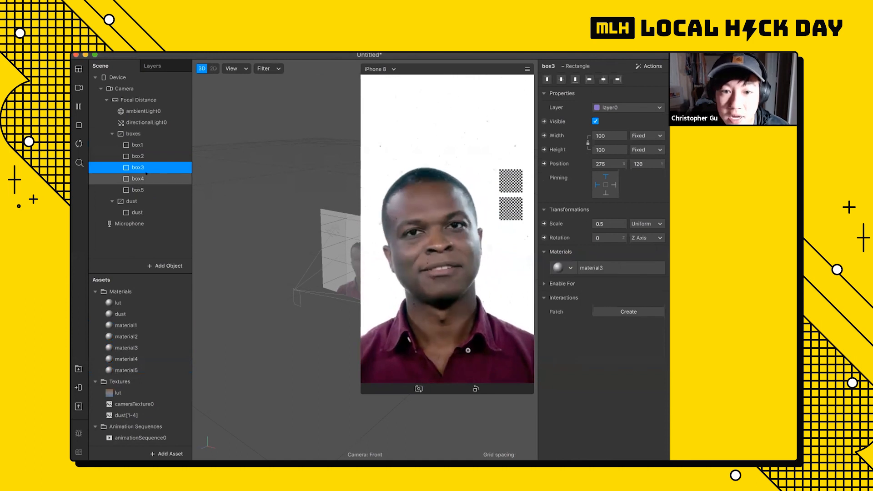
left_click(137, 179)
left_click(662, 252)
left_click(627, 330)
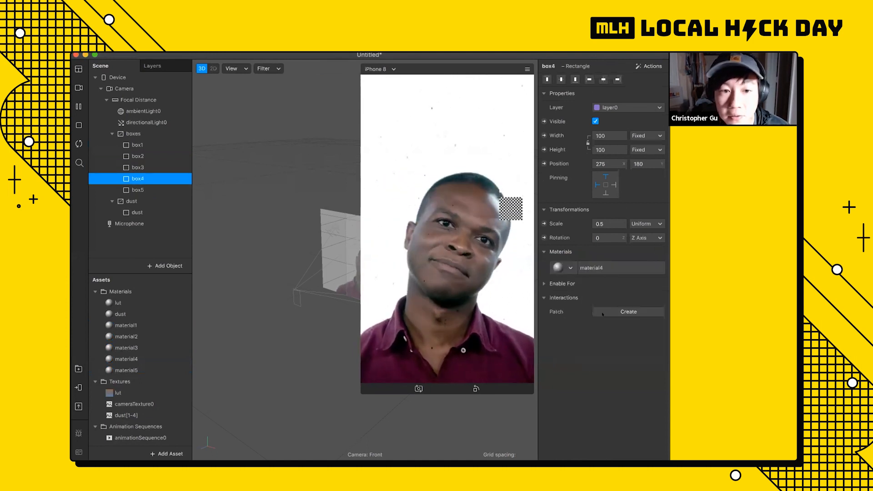
left_click(138, 189)
left_click(662, 252)
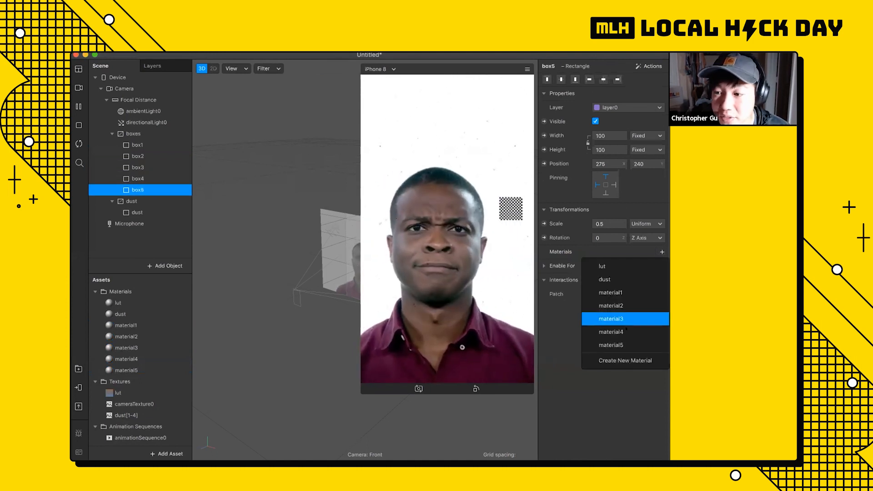
left_click(627, 341)
Shrink the device preview and open the Patch Editor.
left_click_drag(361, 393, 417, 295)
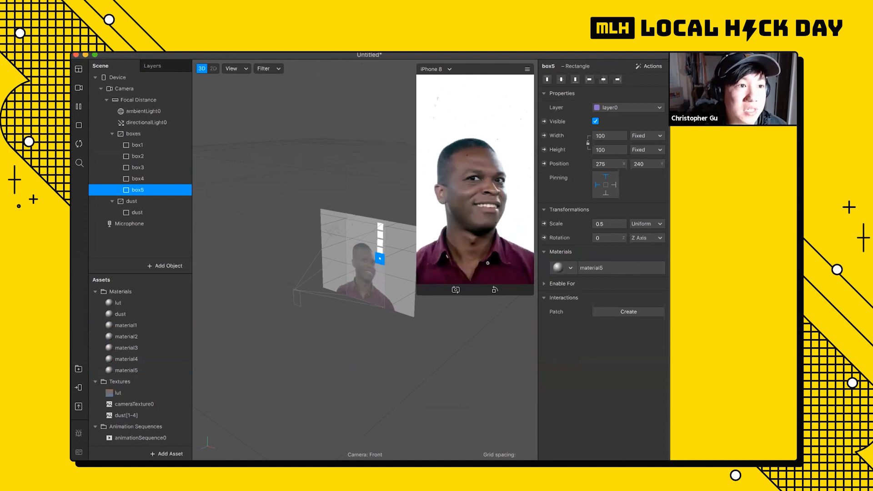
key("alt+super+c")
key("alt+super+p")
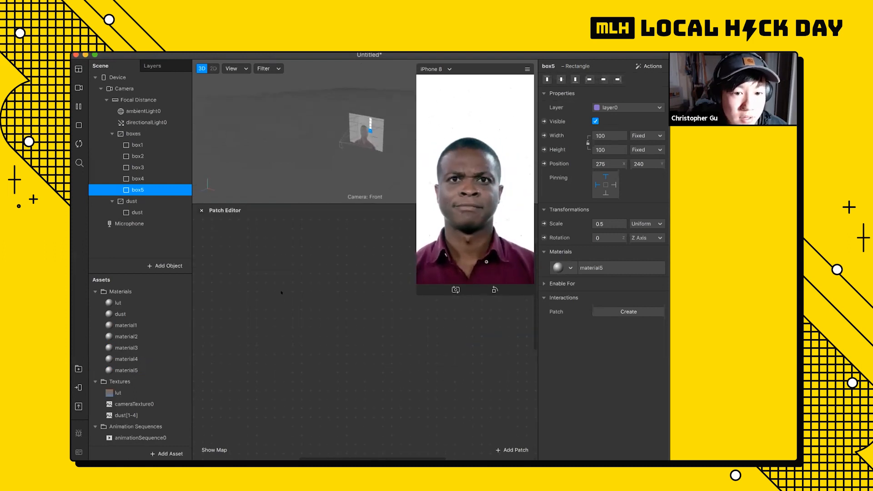
Add cameraTexture0, the lut texture and the FastColorLUT patch to the patch graph, with FastColorLUT beside the two textures.
scroll(127, 422, "down", 2)
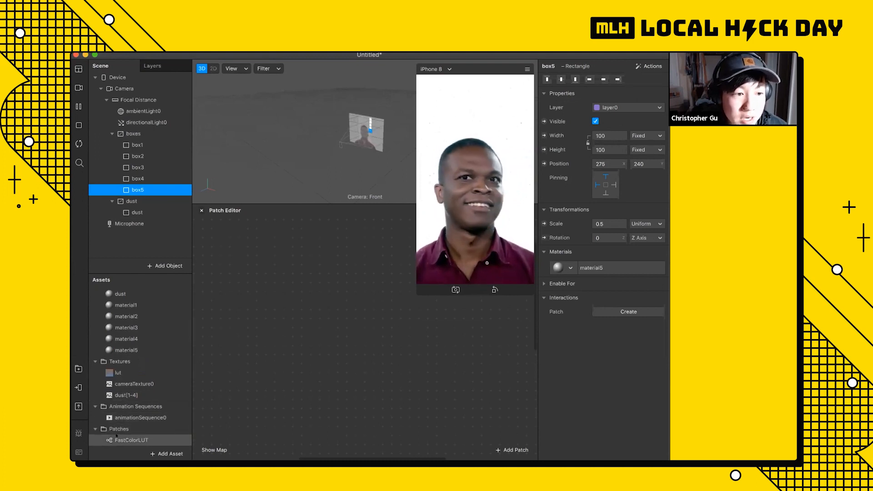
left_click_drag(134, 384, 232, 255)
left_click(241, 321)
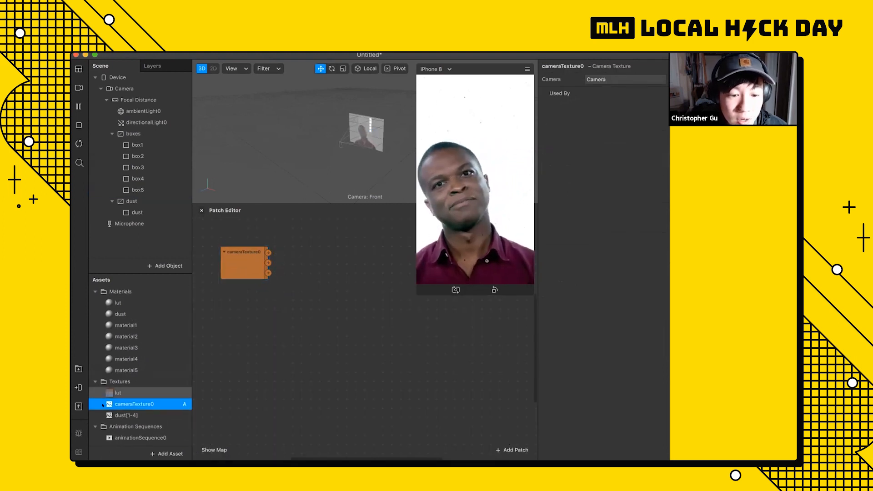
left_click_drag(118, 392, 230, 314)
left_click(282, 330)
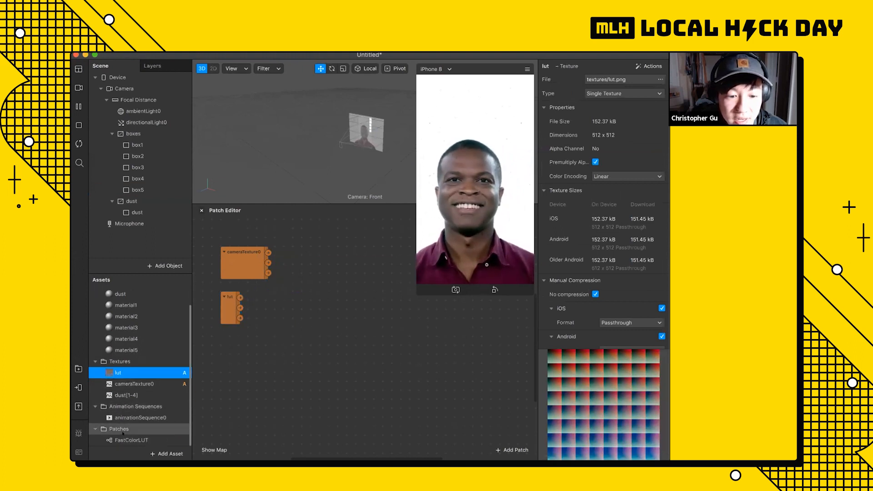
left_click_drag(120, 439, 313, 260)
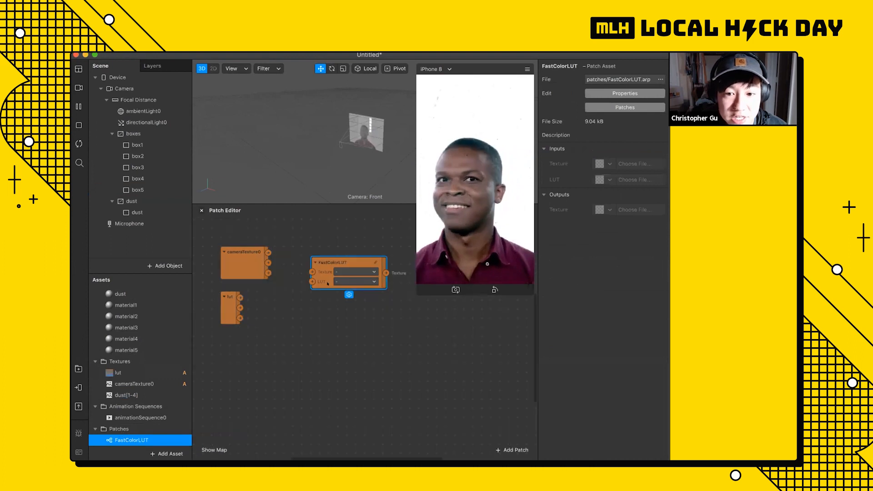
left_click(296, 322)
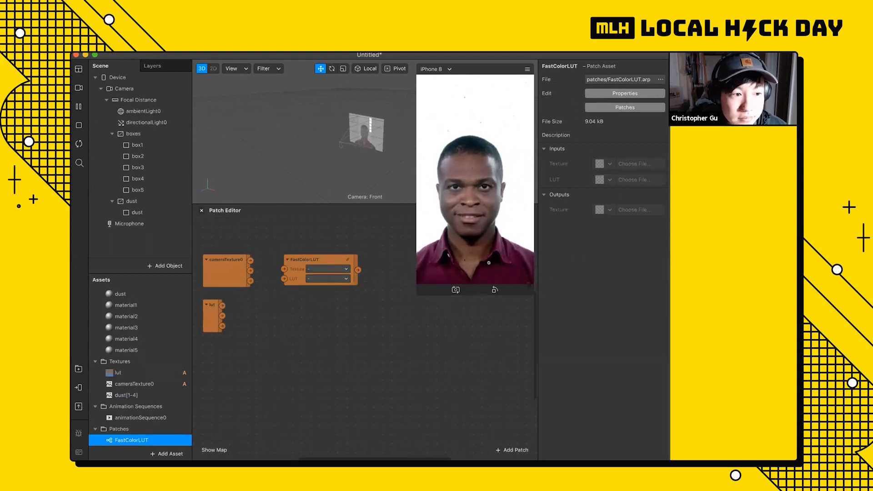
Connect cameraTexture0's first output to FastColorLUT's Texture input and the lut texture's first output to its LUT input.
left_click_drag(250, 261, 284, 268)
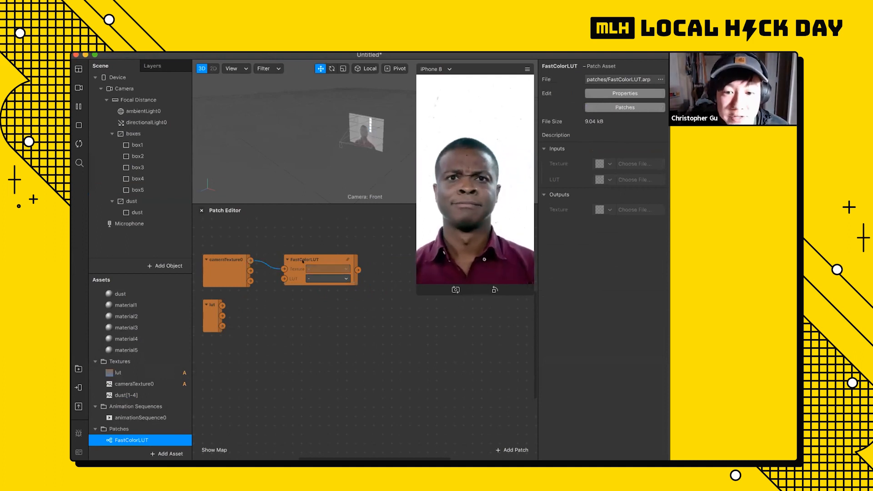
left_click_drag(222, 305, 284, 278)
scroll(296, 277, "right", 2)
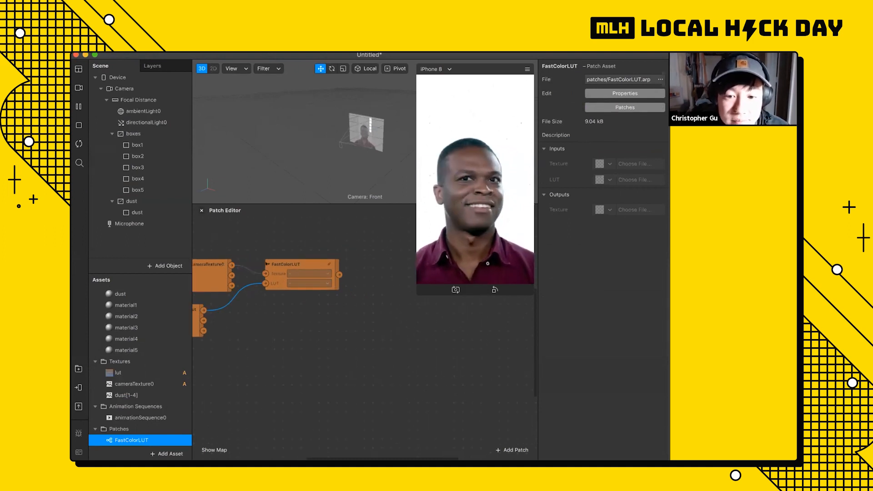
left_click(317, 308)
Create a patch for the lut material's diffuse texture and connect it to the FastColorLUT output.
scroll(349, 276, "right", 2)
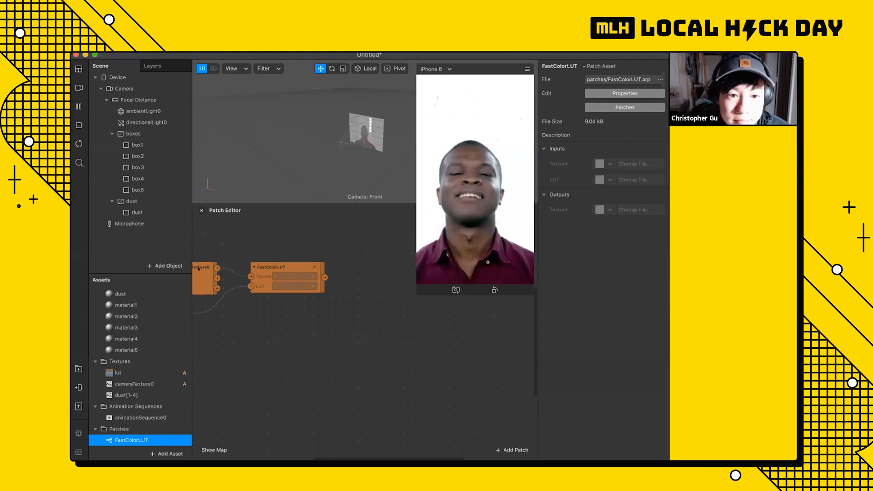
scroll(142, 338, "up", 2)
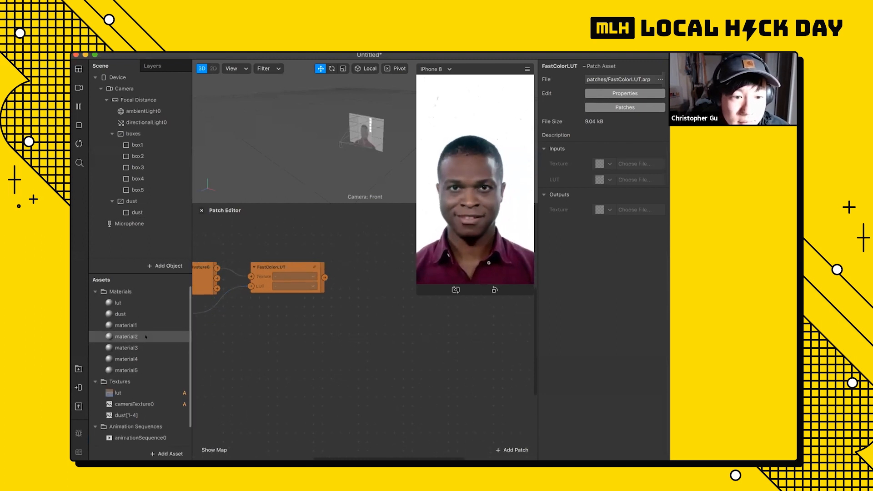
left_click(148, 301)
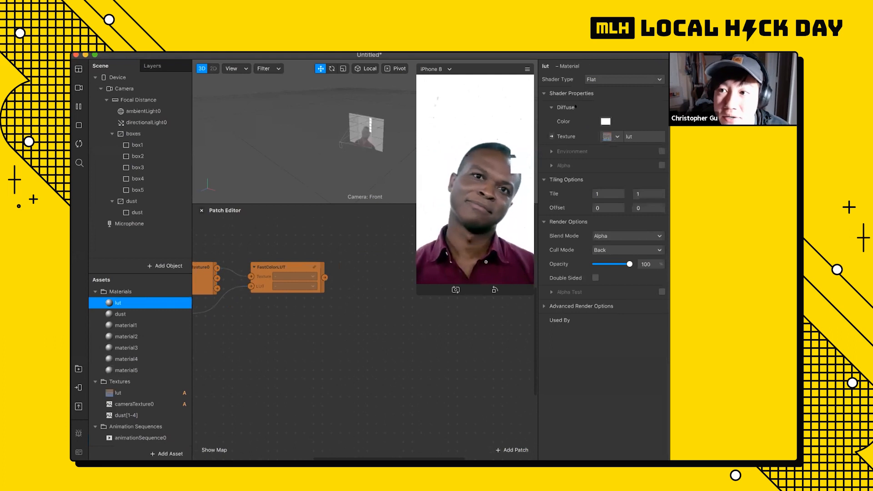
mouse_move(550, 136)
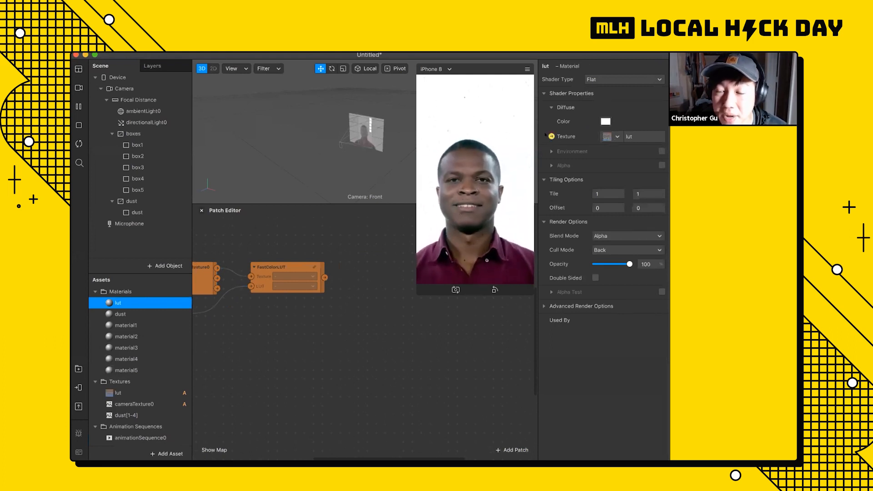
left_click(550, 136)
left_click_drag(377, 353, 325, 277)
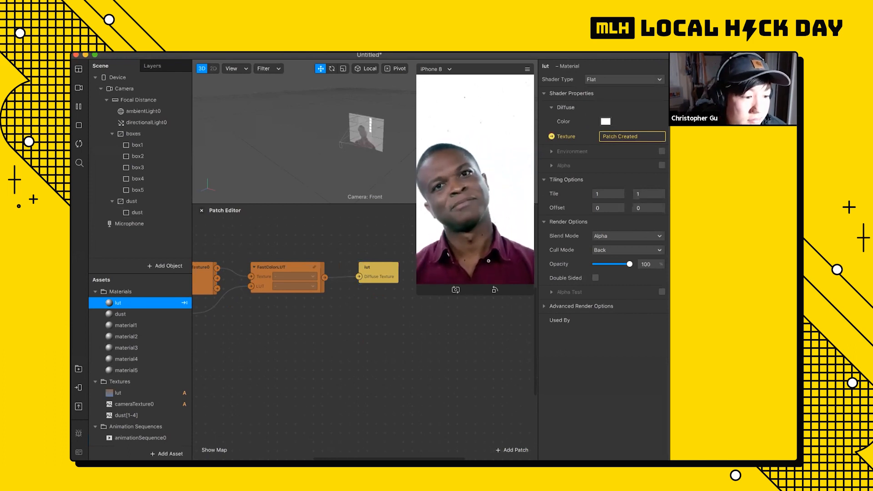
scroll(348, 322, "up", 2)
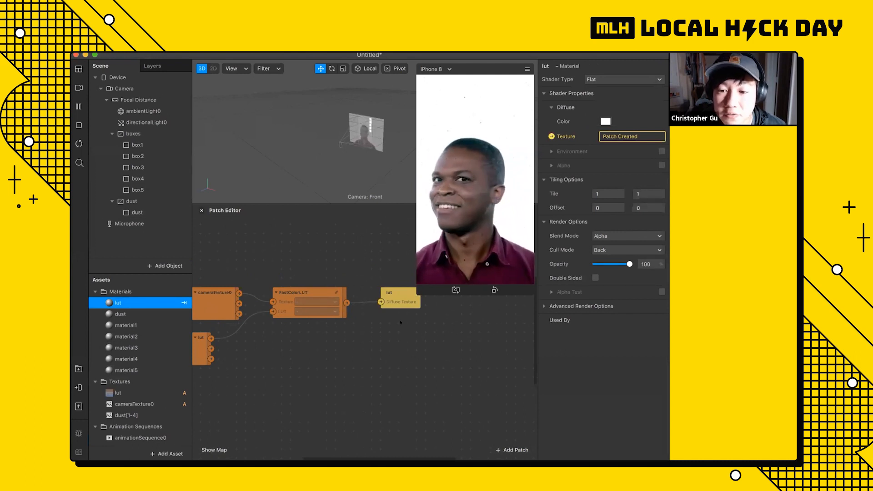
Add a canvas to the scene and rename it "filter".
right_click(111, 233)
mouse_move(136, 243)
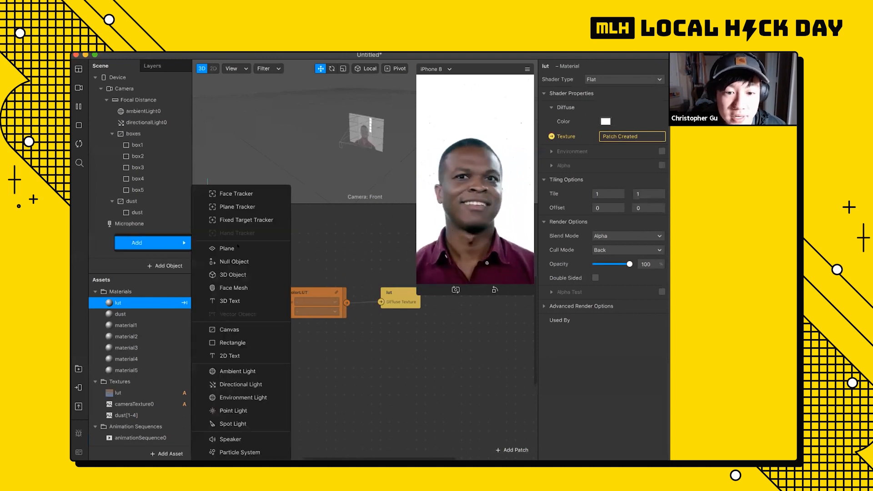
left_click(230, 329)
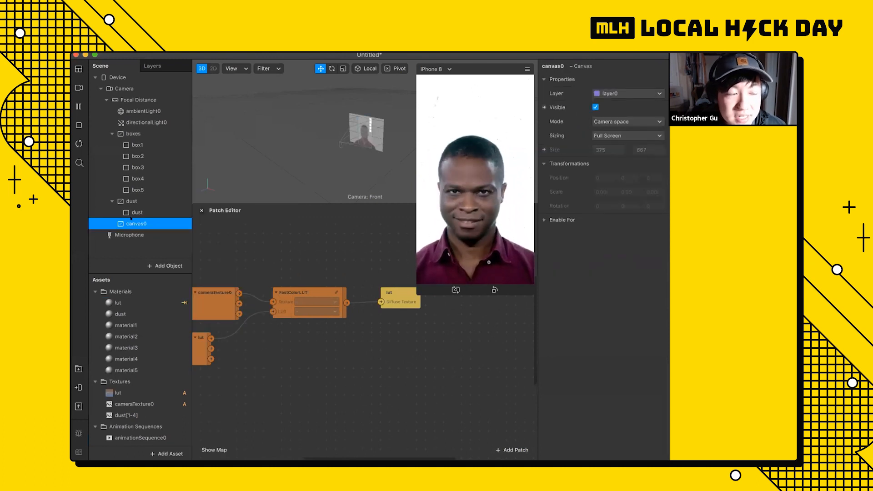
type("dust")
key("Return")
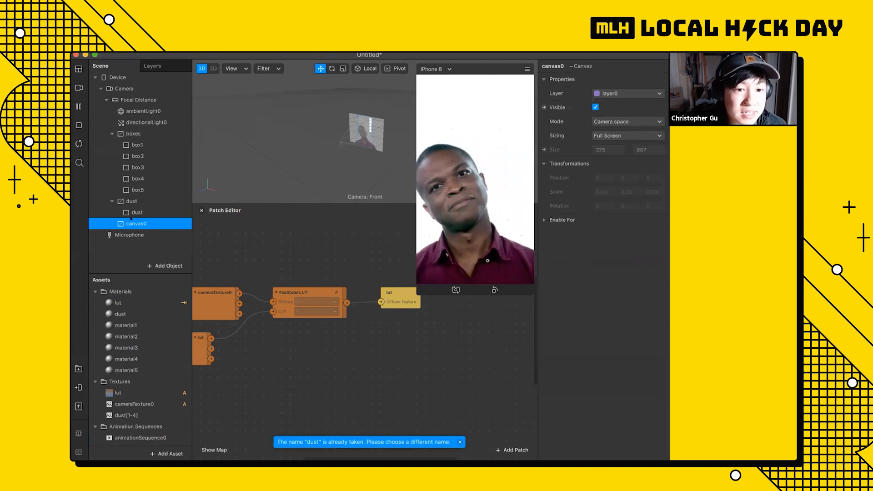
double_click(138, 219)
type("filter")
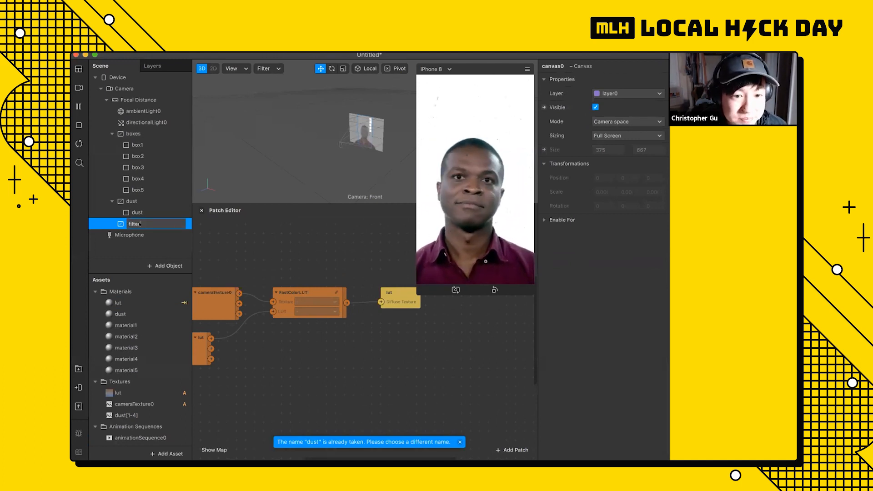
key("Return")
Add a rectangle inside the filter canvas and name it "lut".
right_click(137, 223)
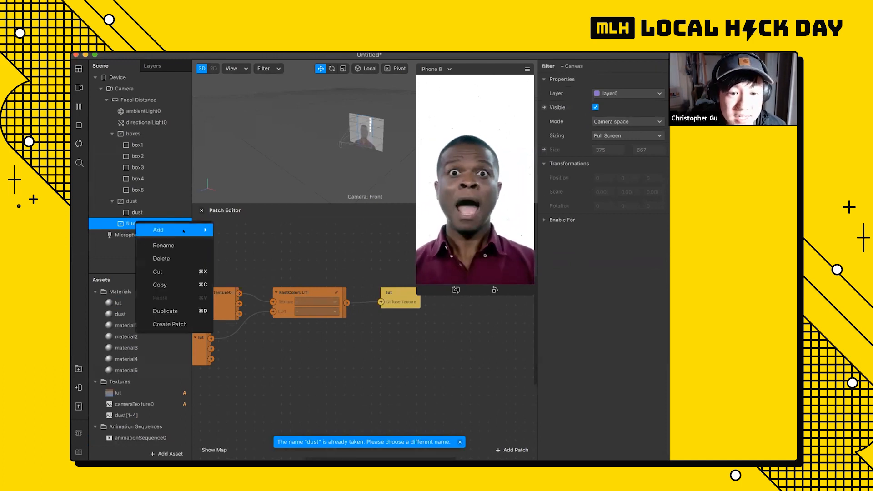
mouse_move(178, 230)
left_click(254, 342)
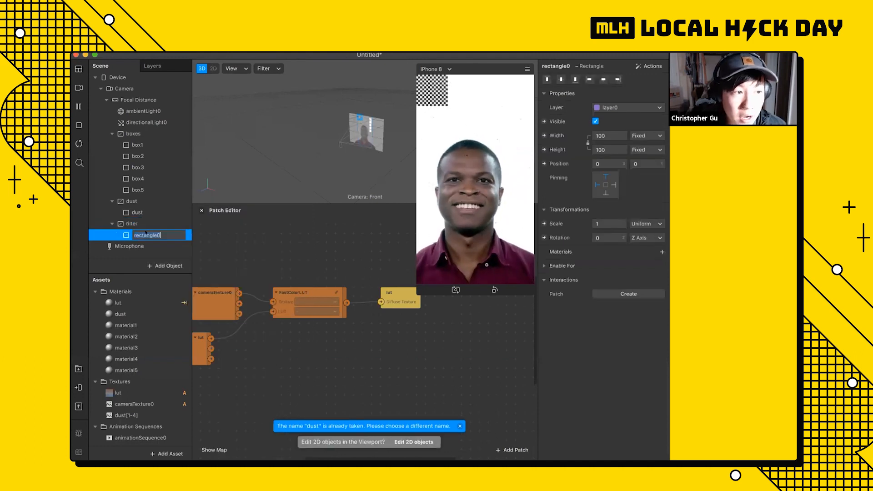
type("lut")
key("Return")
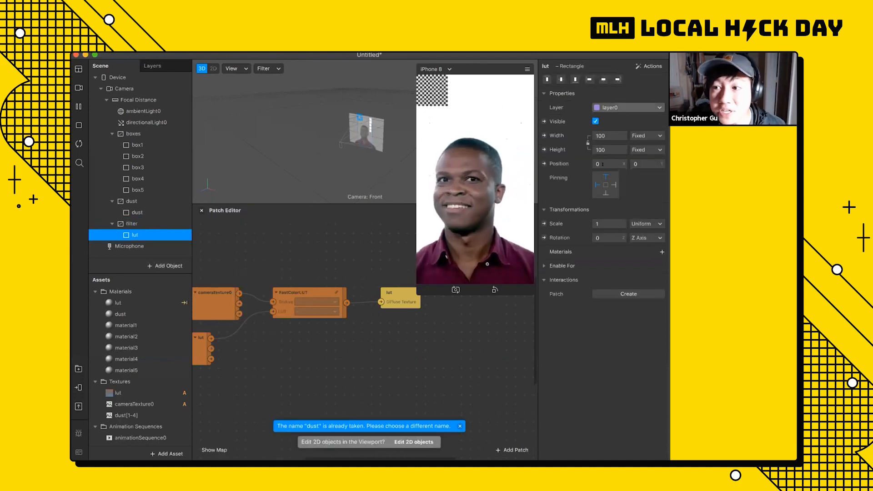
Set the lut rectangle's width and height to 100% relative sizing so it fills the canvas.
left_click(599, 136)
left_click(603, 149)
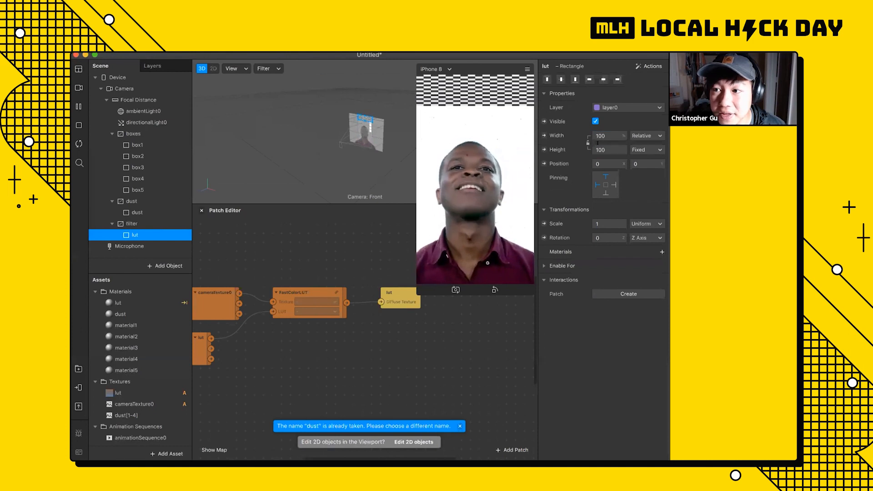
left_click(603, 149)
left_click(603, 164)
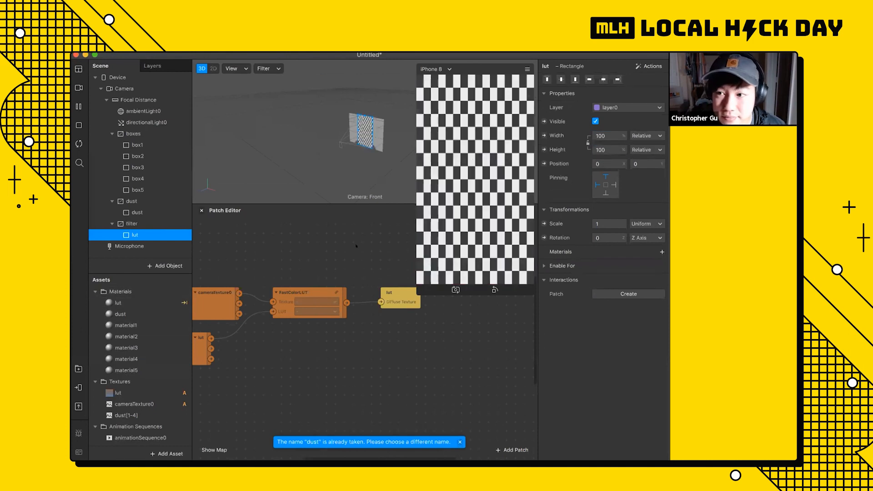
Assign the lut material to the lut rectangle and shrink the device preview.
left_click(662, 251)
left_click(591, 265)
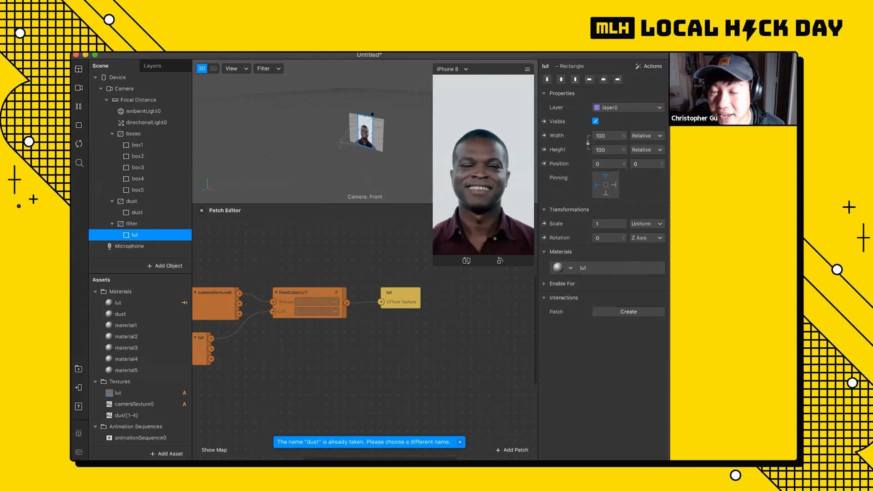
left_click_drag(432, 260, 430, 238)
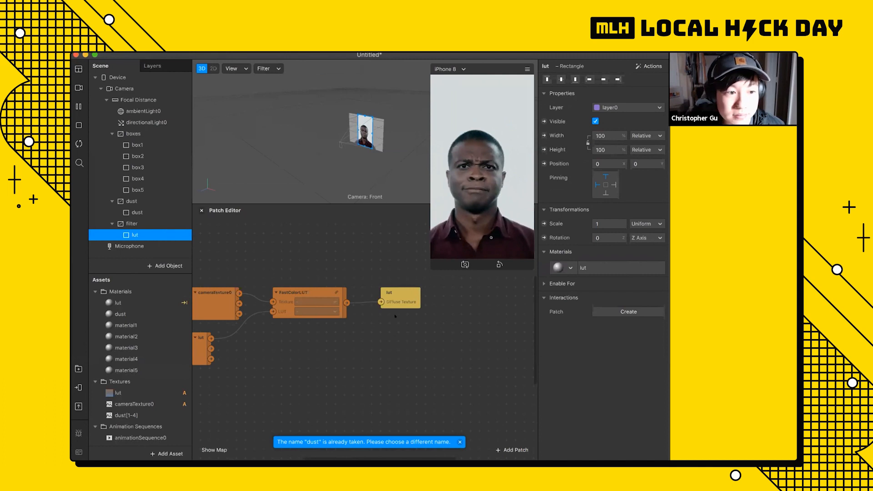
scroll(395, 316, "right", 4)
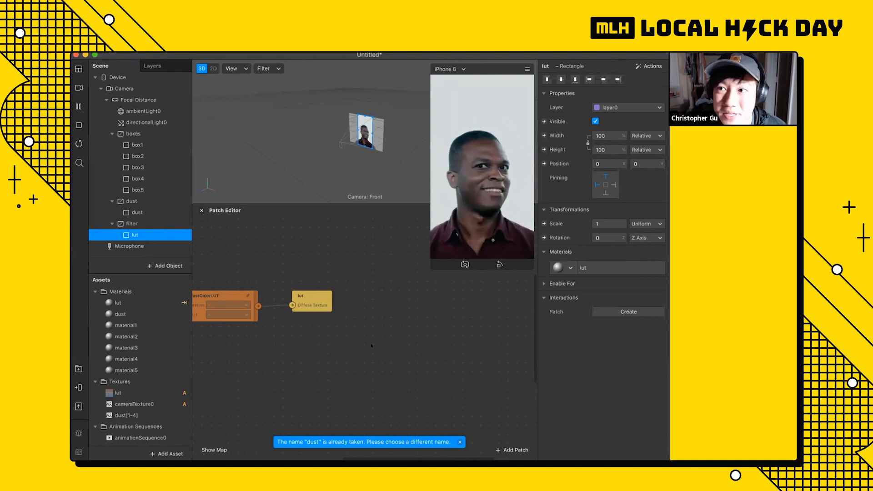
double_click(348, 346)
type("texutre")
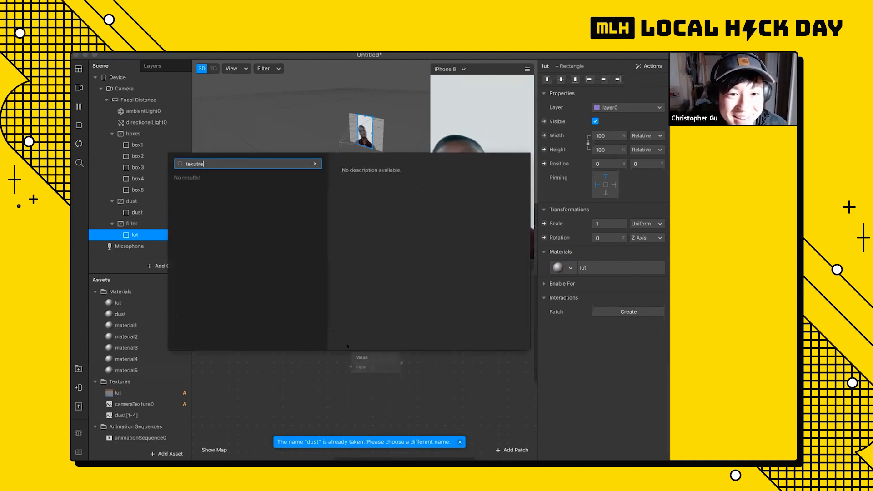
key("BackSpace")
key("BackSpace")
key("BackSpace")
key("BackSpace")
key("BackSpace")
key("BackSpace")
type("texut")
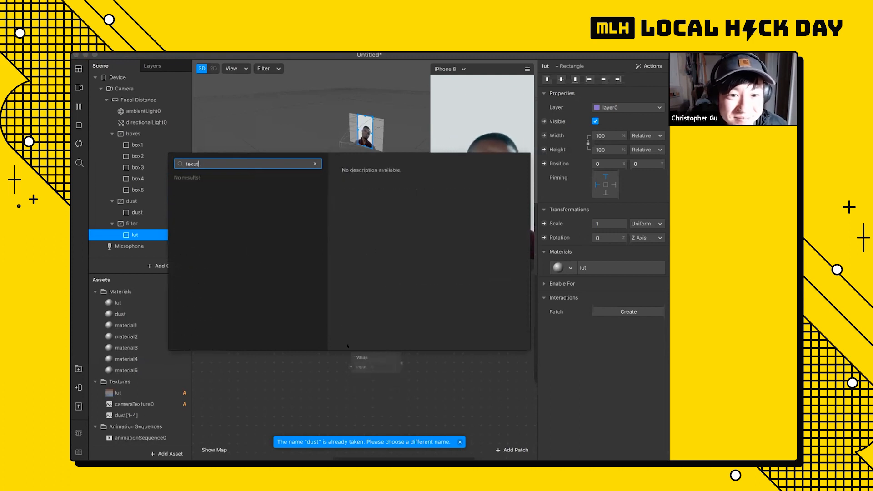
key("BackSpace")
key("BackSpace")
key("BackSpace")
key("BackSpace")
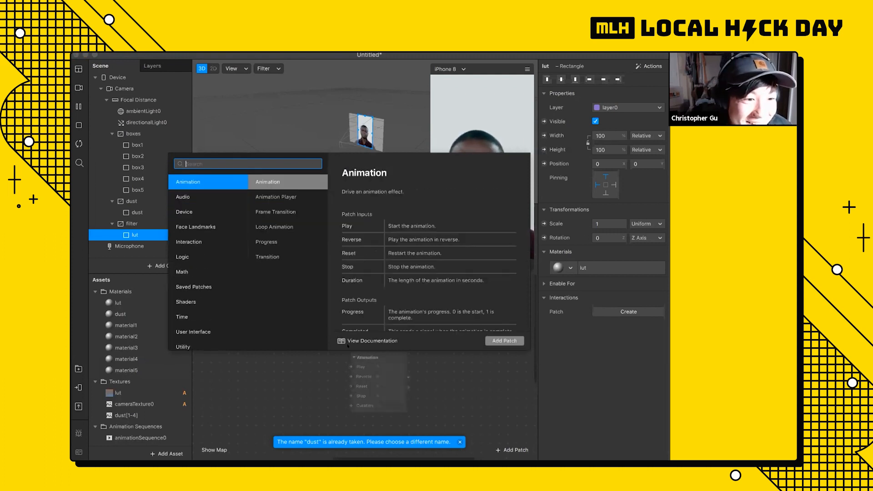
left_click(332, 353)
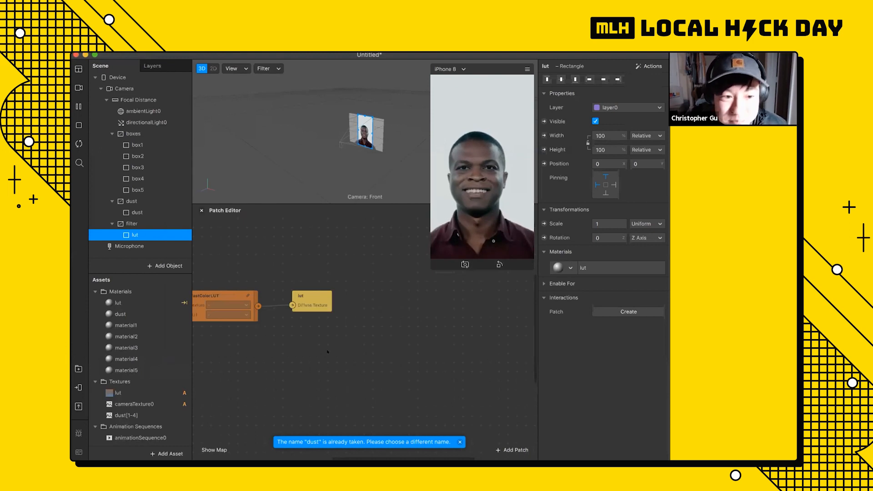
Add a Texture Sampler patch below the lut patch, feed it the FastColorLUT output and set its UV to 0.5, 0.2.
double_click(332, 353)
type("texture s")
key("Return")
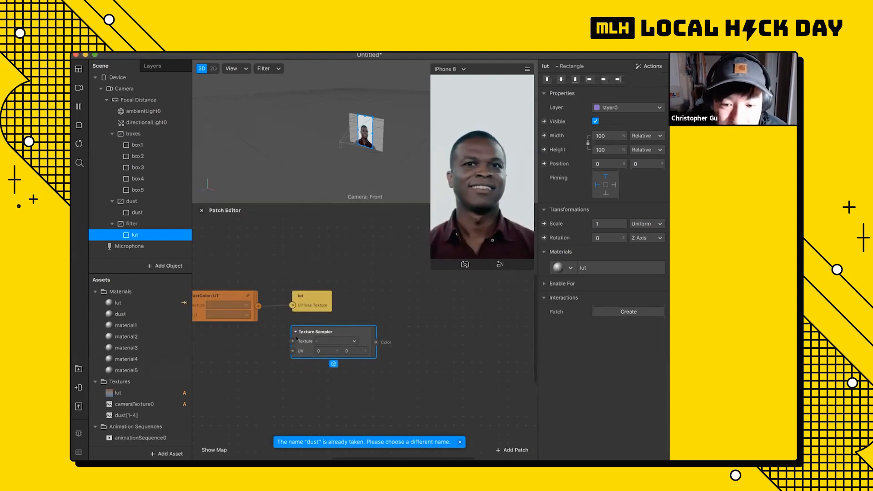
left_click_drag(259, 306, 293, 341)
left_click(325, 349)
type("0.5")
left_click(355, 350)
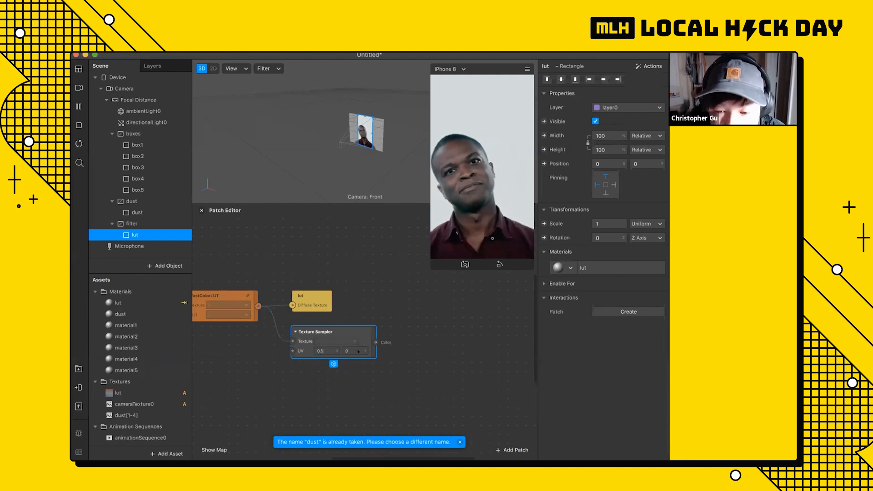
left_click(334, 374)
Duplicate the Texture Sampler patch until there are five, stacked in a vertical column.
left_click(340, 333)
key("super+d")
scroll(340, 301, "down", 3)
left_click_drag(341, 300, 325, 314)
key("super+d")
left_click_drag(327, 346, 351, 383)
scroll(348, 379, "down", 3)
key("super+d")
left_click_drag(343, 348, 326, 366)
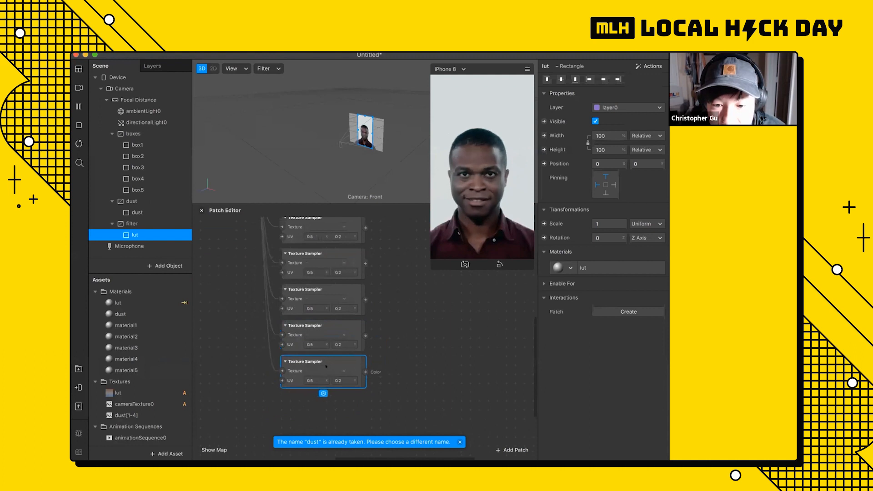
Set the second UV value of the second to fifth Texture Samplers to 0.4, 0.6, 0.8 and 1.
scroll(328, 321, "up", 1)
left_click(335, 280)
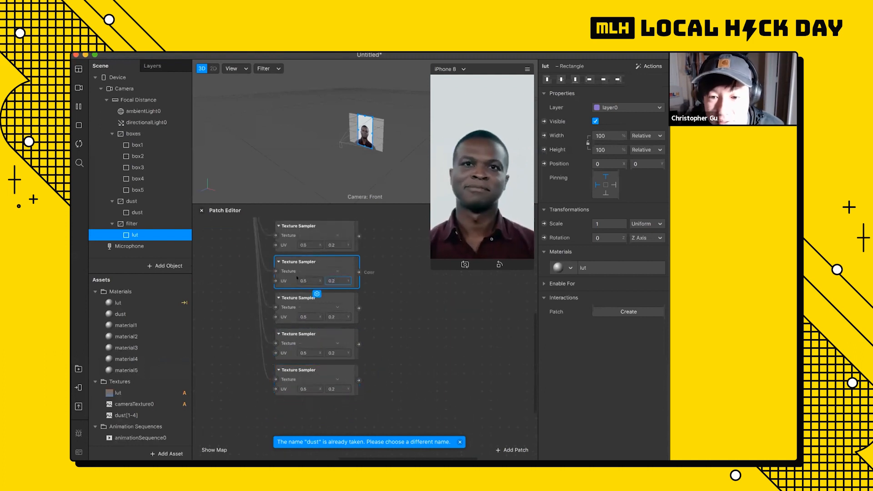
key("super+a")
left_click(333, 316)
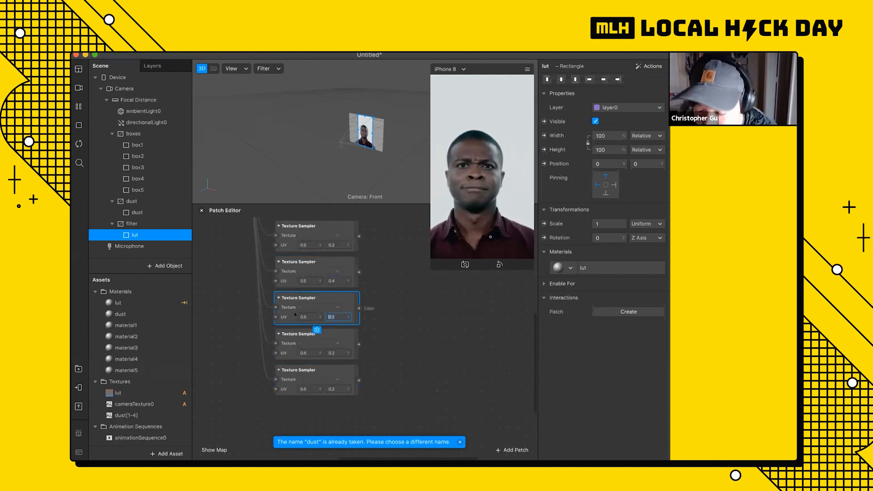
left_click(336, 353)
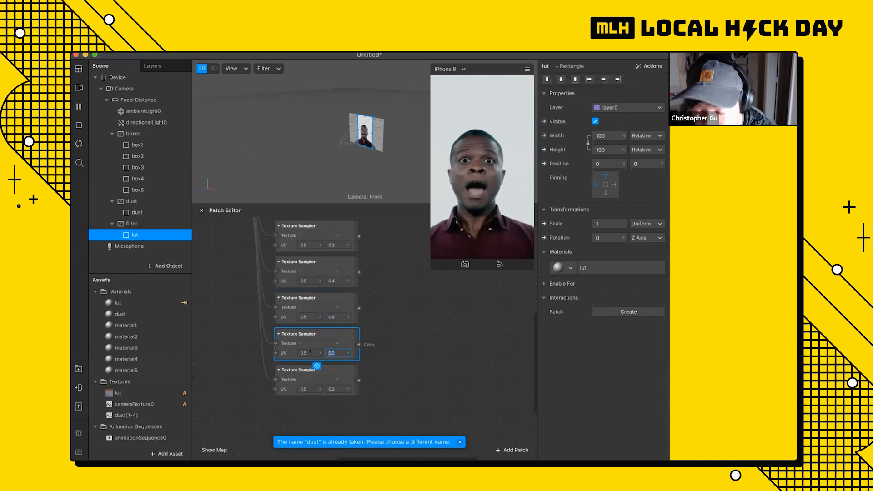
left_click(332, 389)
type("1")
left_click(380, 347)
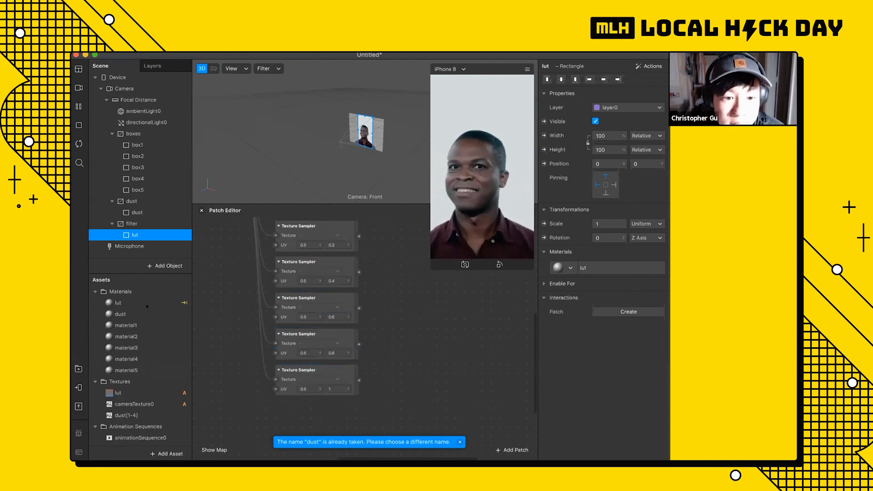
Create diffuse texture patches for material1 through material5 together, removing the single material1 patch made first.
left_click(126, 325)
left_click(552, 136)
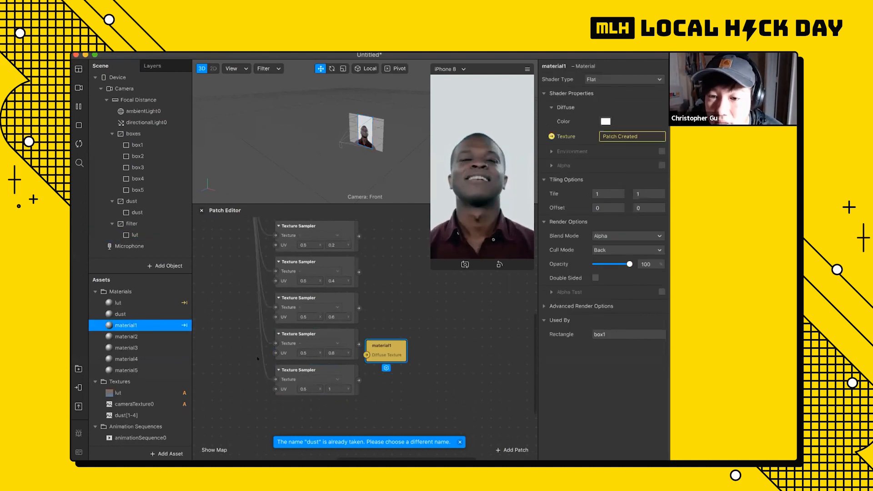
left_click(124, 370, "shift")
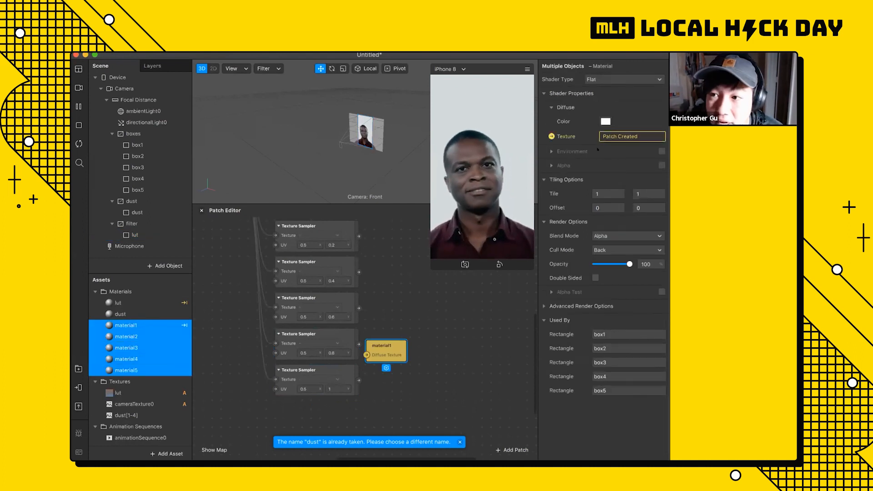
left_click_drag(388, 355, 386, 353)
key("Delete")
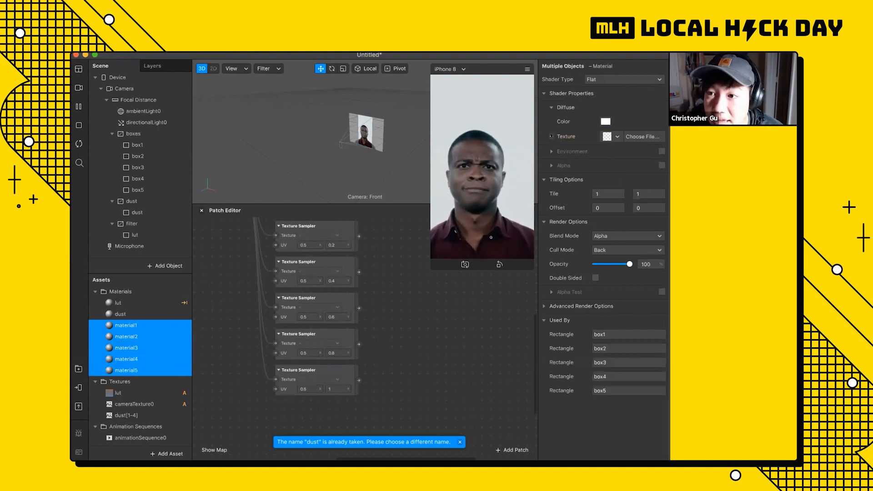
left_click(552, 136)
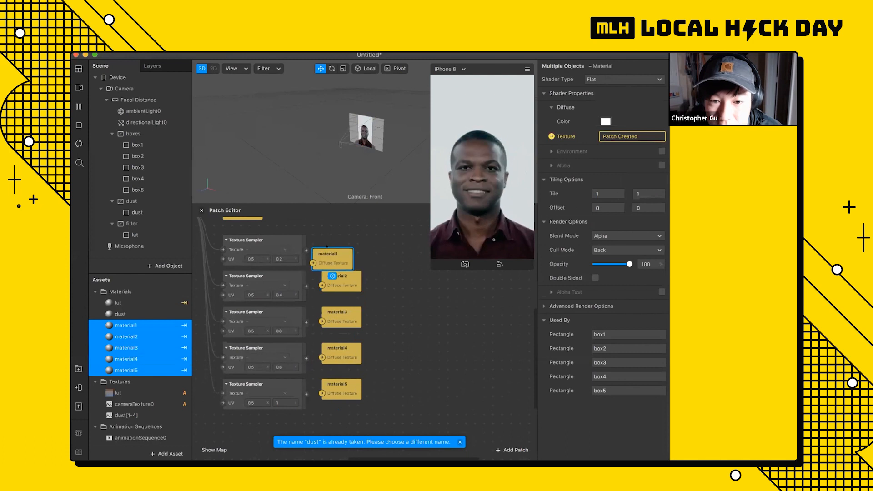
Connect each Texture Sampler's output to the diffuse texture of the matching patch, from material1 to material5.
left_click_drag(305, 249, 318, 247)
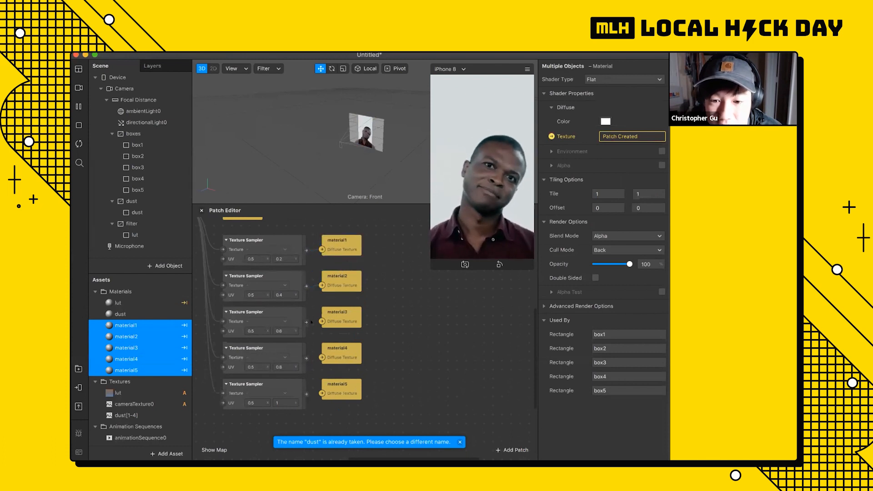
left_click_drag(306, 322, 322, 321)
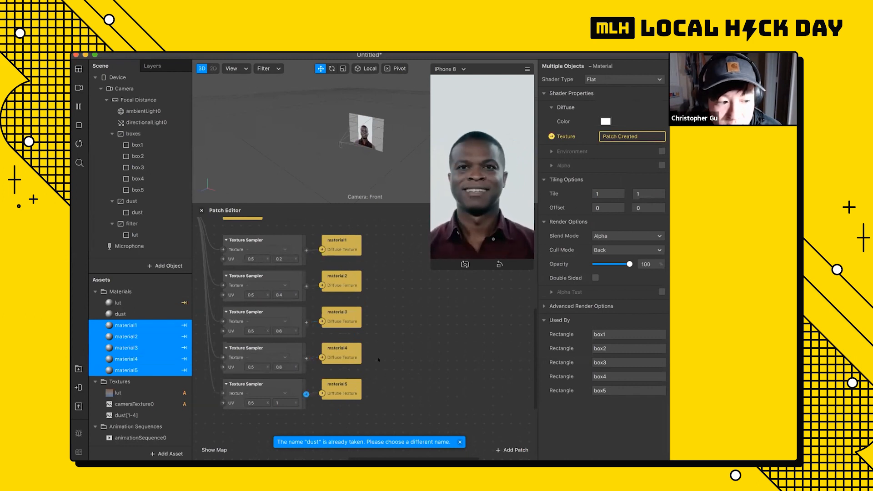
scroll(356, 323, "down", 2)
scroll(356, 322, "down", 3)
scroll(356, 322, "left", 4)
scroll(355, 322, "up", 3)
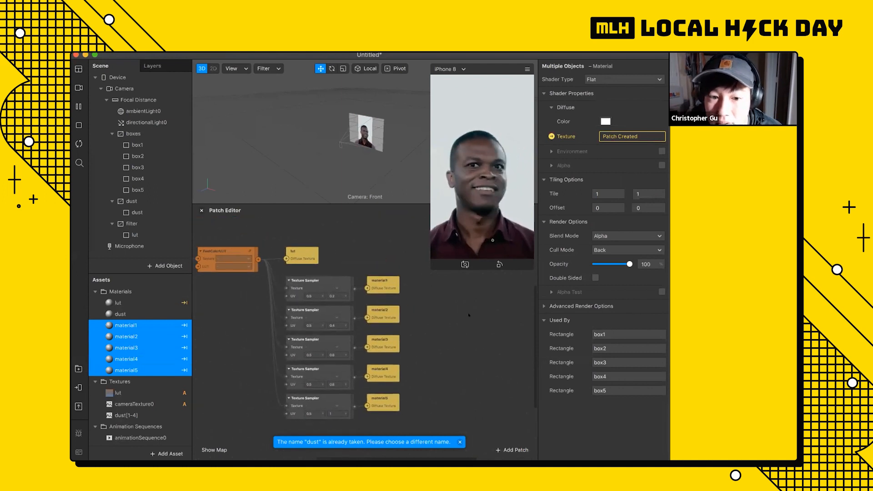
Check the lut material and shrink the simulator preview so that it clears the material patches.
left_click(131, 302)
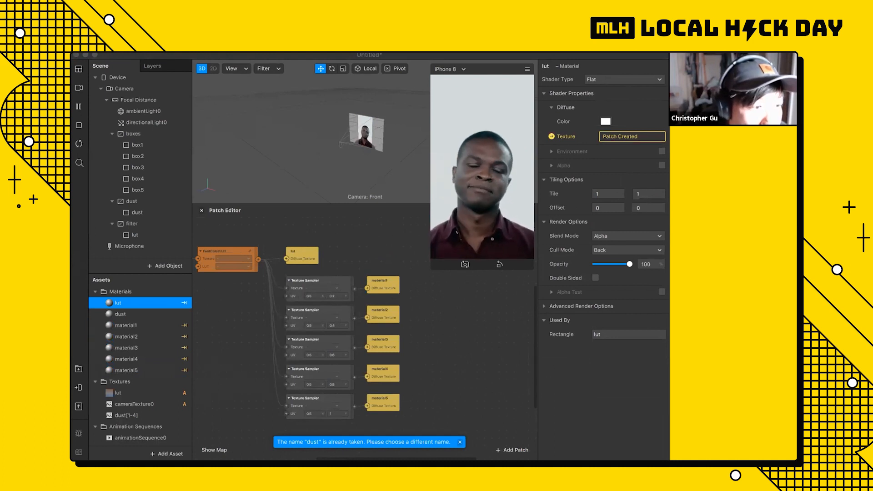
left_click(402, 367)
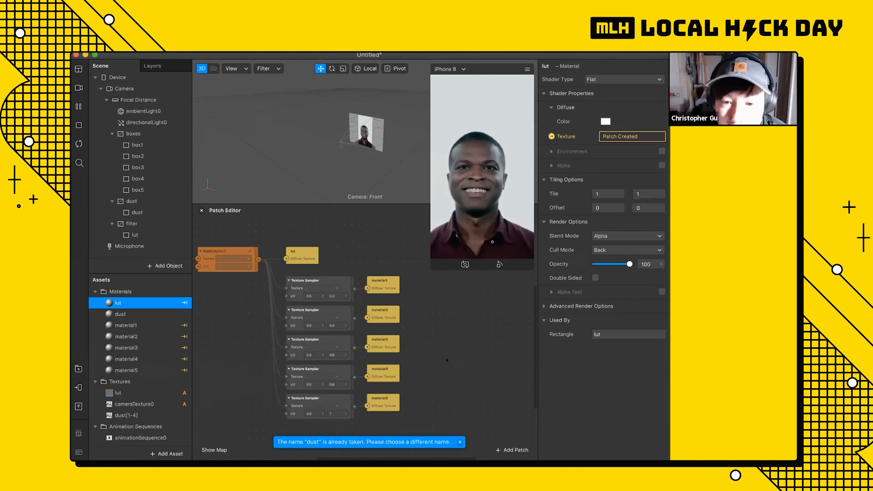
scroll(437, 319, "left", 4)
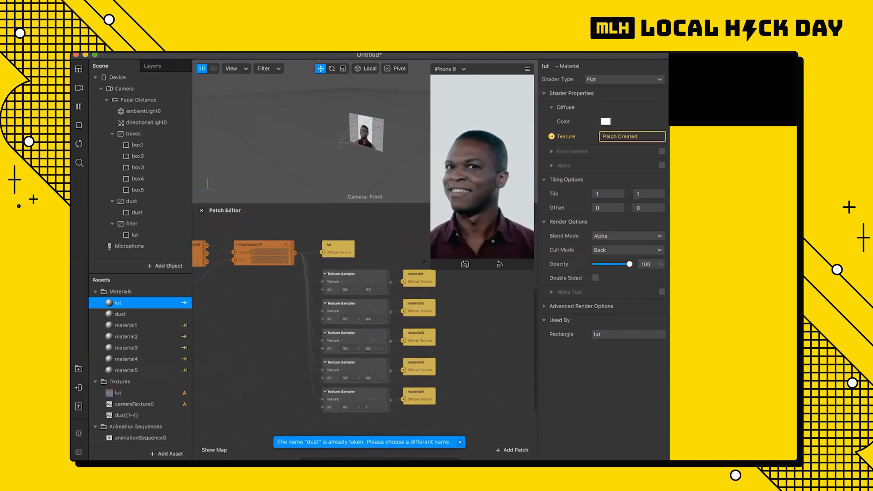
left_click_drag(431, 269, 462, 224)
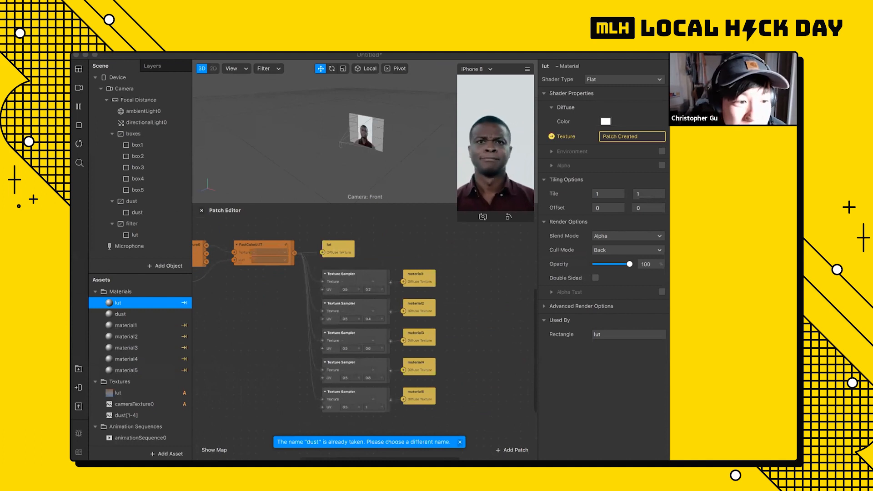
left_click(484, 307)
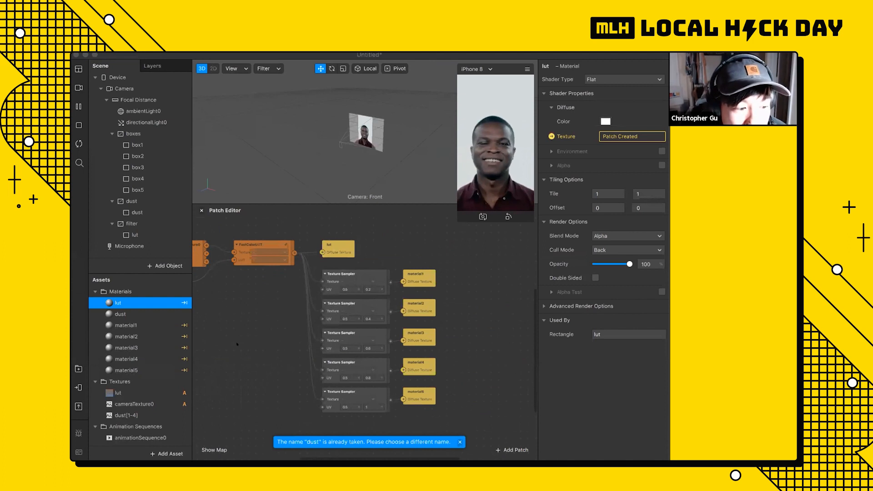
left_click(364, 290)
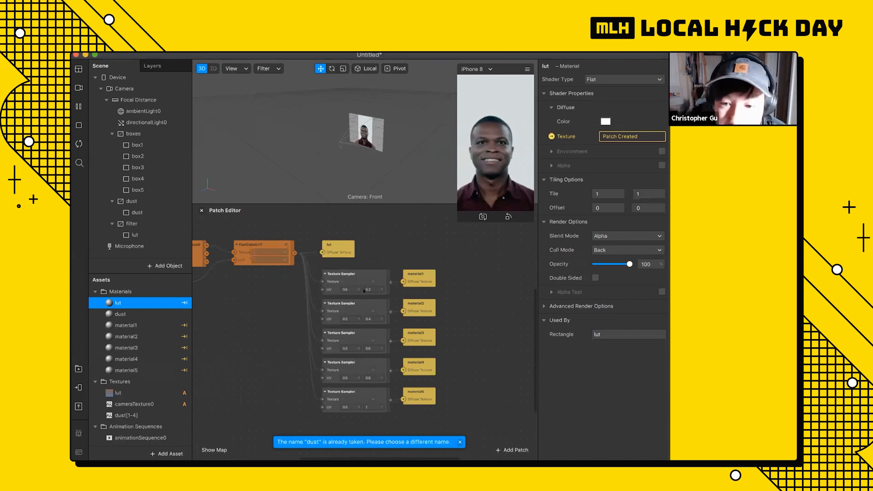
Examine the patch connections, the dust and box material settings, and the properties of the lut and dust rectangles.
scroll(392, 309, "left", 3)
scroll(132, 383, "down", 2)
scroll(132, 383, "up", 2)
scroll(136, 348, "down", 2)
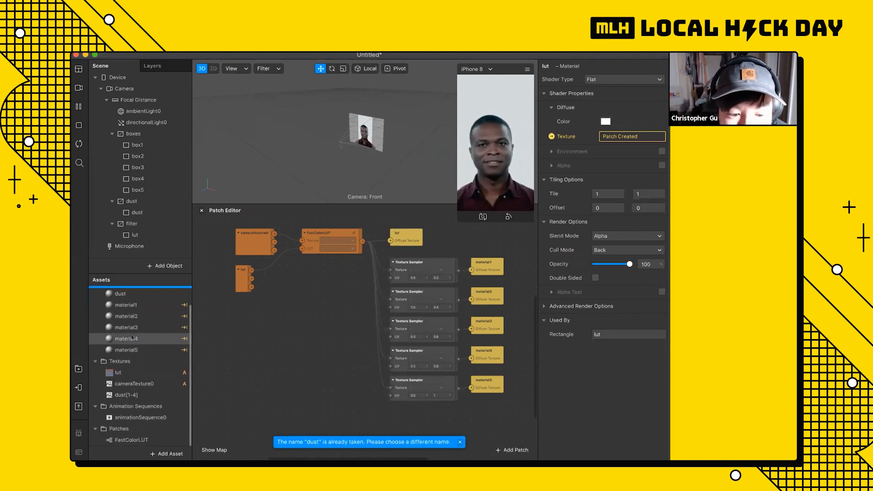
scroll(140, 307, "up", 2)
left_click(138, 310)
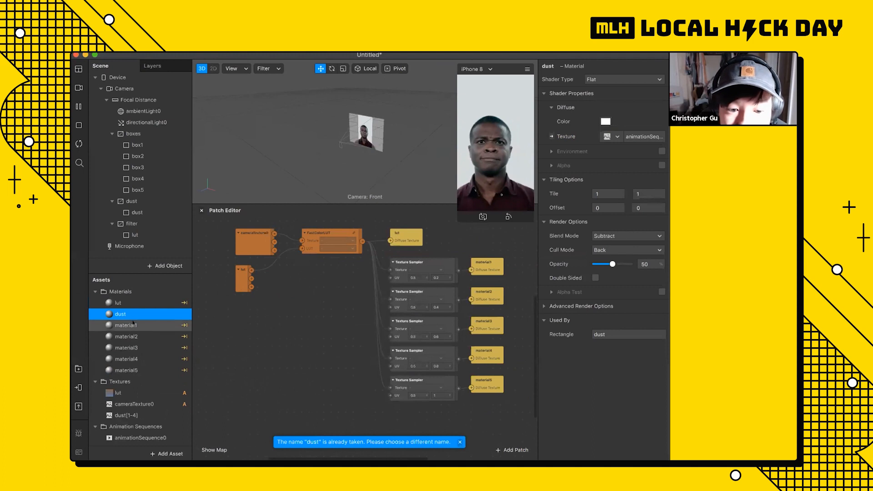
left_click(133, 325)
left_click(138, 370, "shift")
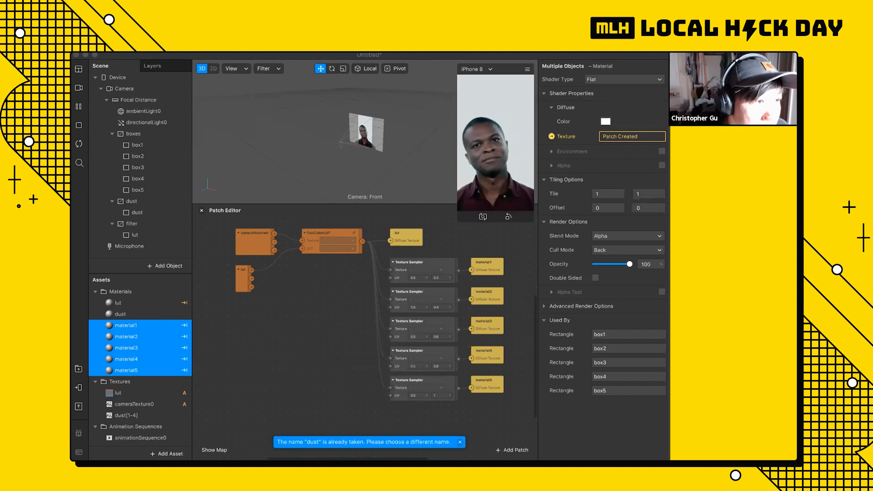
left_click(275, 293)
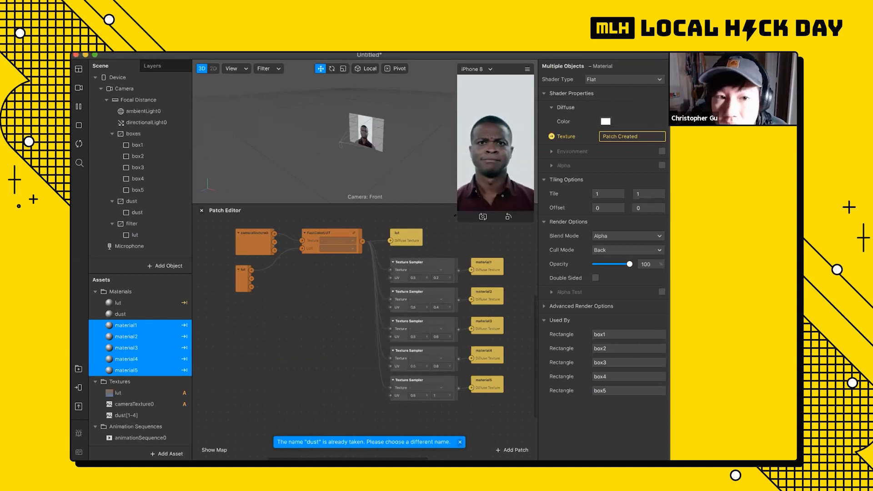
left_click(145, 234)
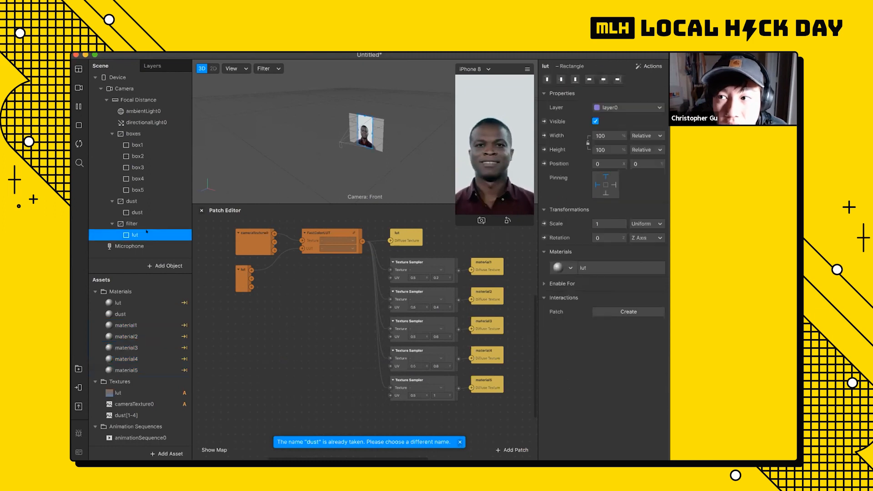
left_click(137, 213)
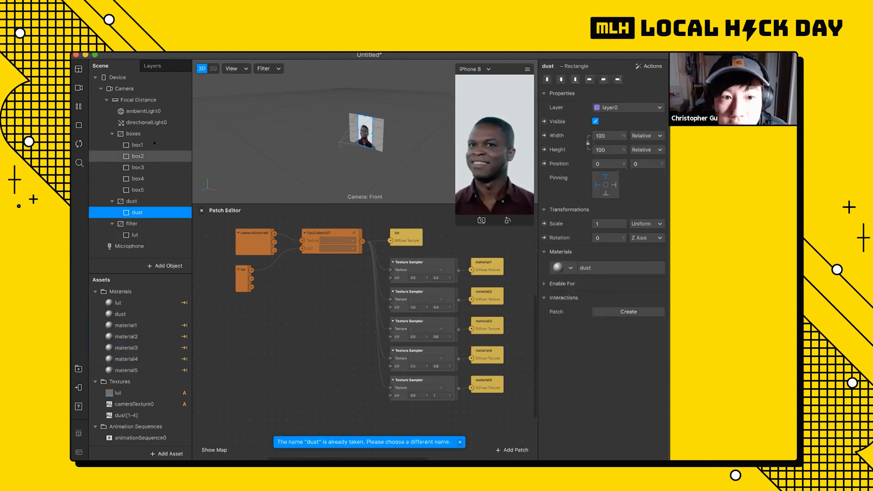
Move box1 through box5 together onto a newly created layer.
left_click(139, 145)
left_click(152, 190, "shift")
left_click(612, 107)
left_click(625, 120)
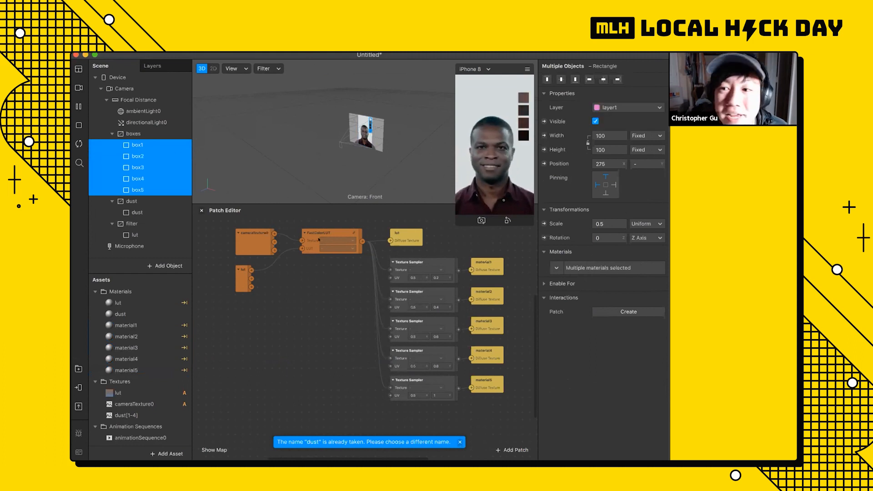
scroll(319, 240, "up", 4)
scroll(313, 241, "down", 4)
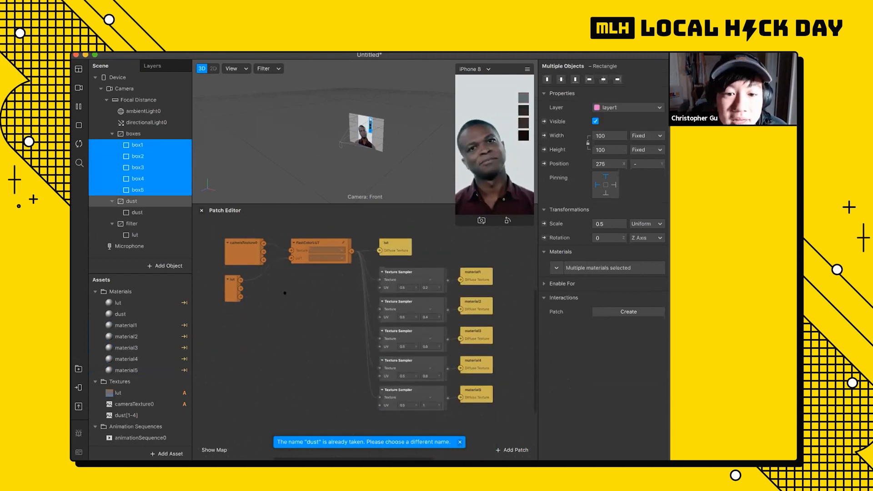
Review the layer options for box1 through box5, keeping them on layer1.
left_click(133, 133)
left_click(137, 144)
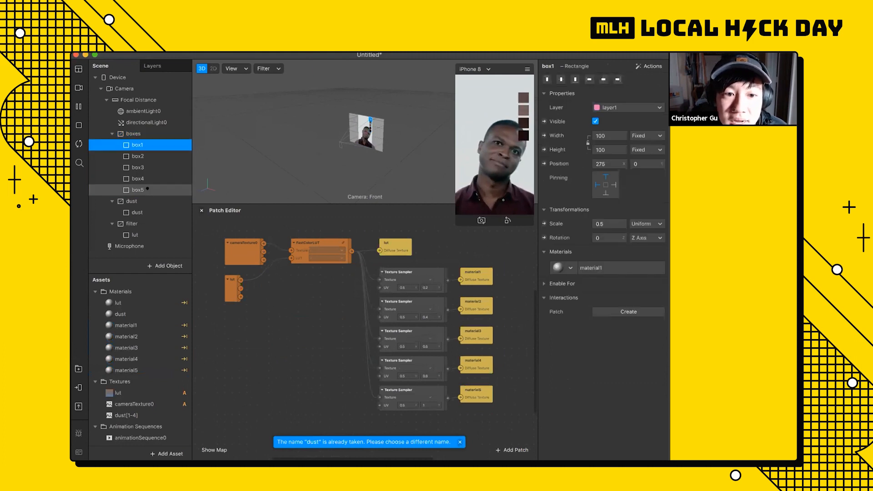
left_click(148, 188, "shift")
left_click(624, 107)
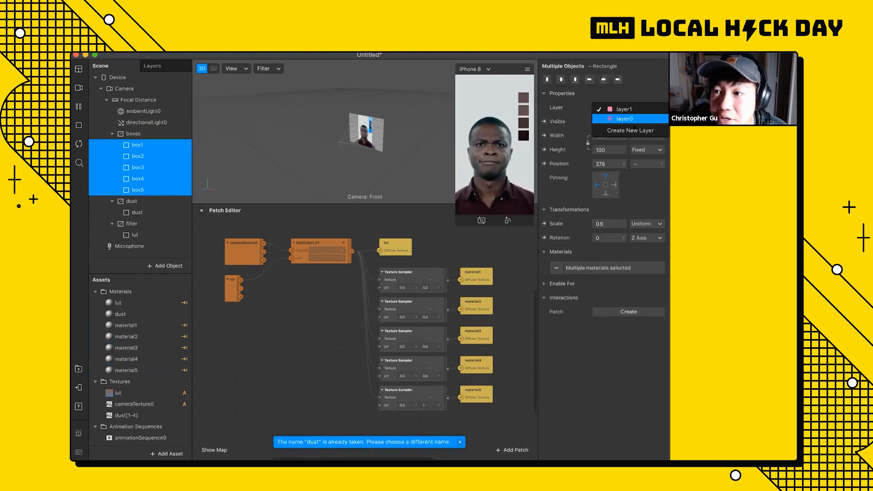
left_click(623, 109)
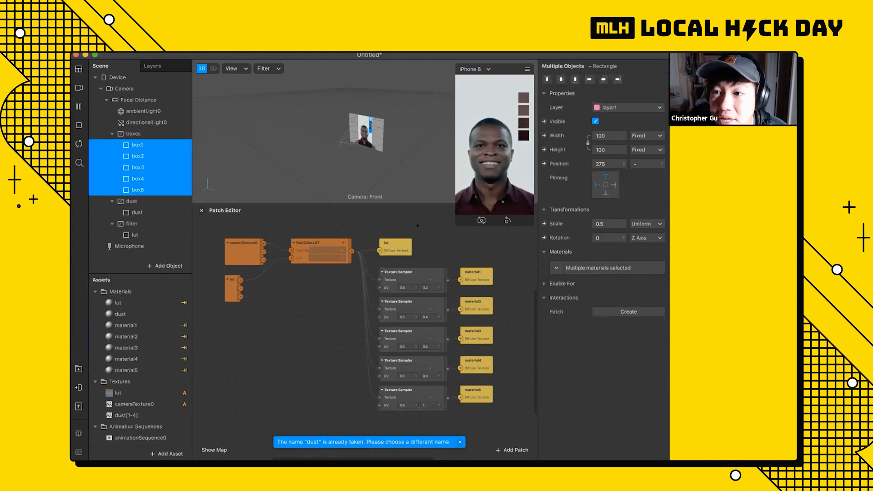
Enlarge the simulator preview to inspect the box colors, dismiss the notification and shrink the preview again.
left_click_drag(453, 218, 330, 437)
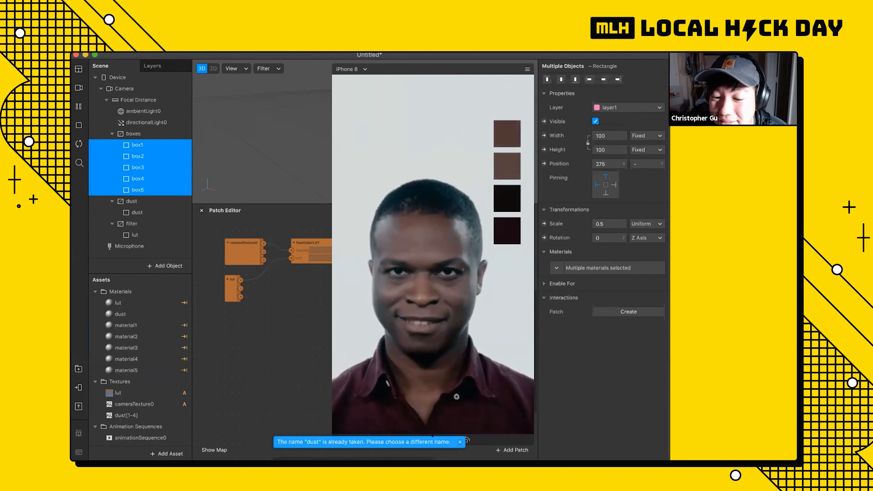
left_click(459, 441)
left_click_drag(333, 444, 432, 266)
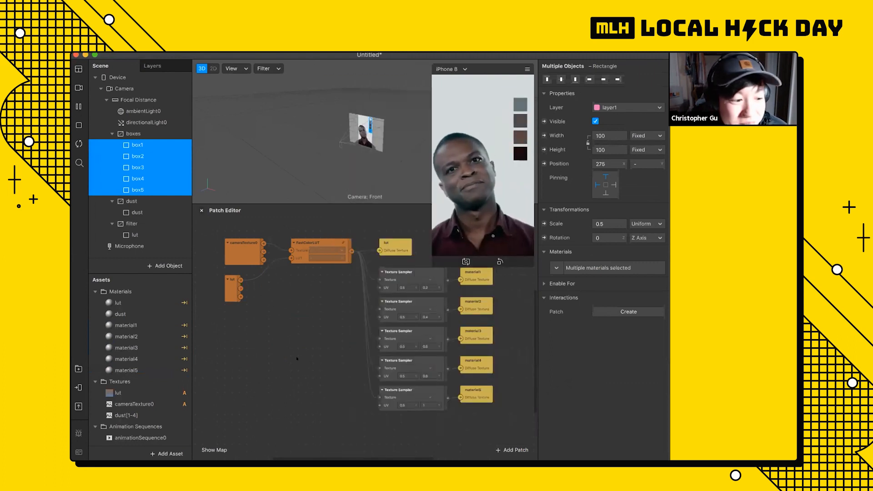
Save the project.
key("super+s")
left_click(375, 320)
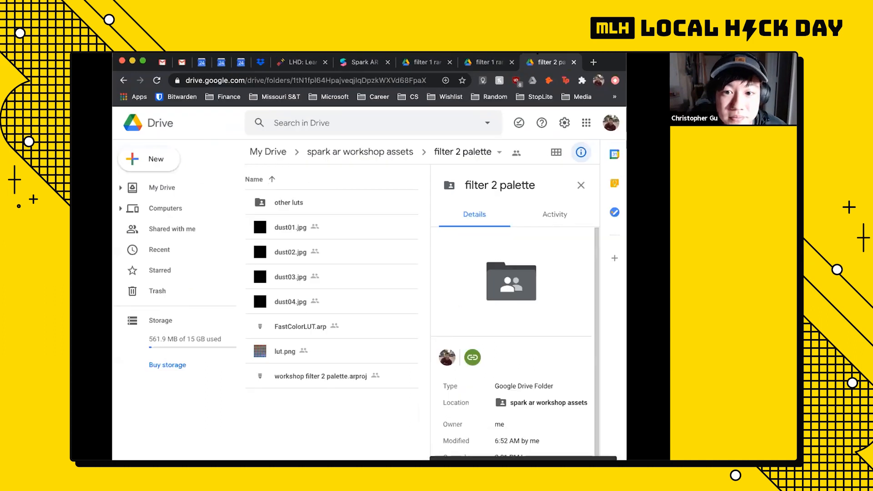
In a new tab of the web browser, open the Spark AR Hub dashboard.
left_click(551, 60)
type("dhas")
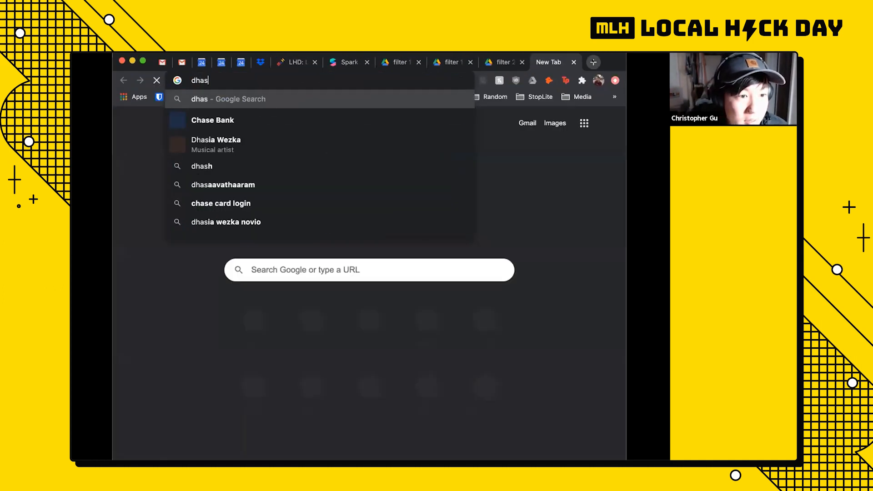
key("BackSpace")
key("BackSpace")
key("BackSpace")
type("ashb")
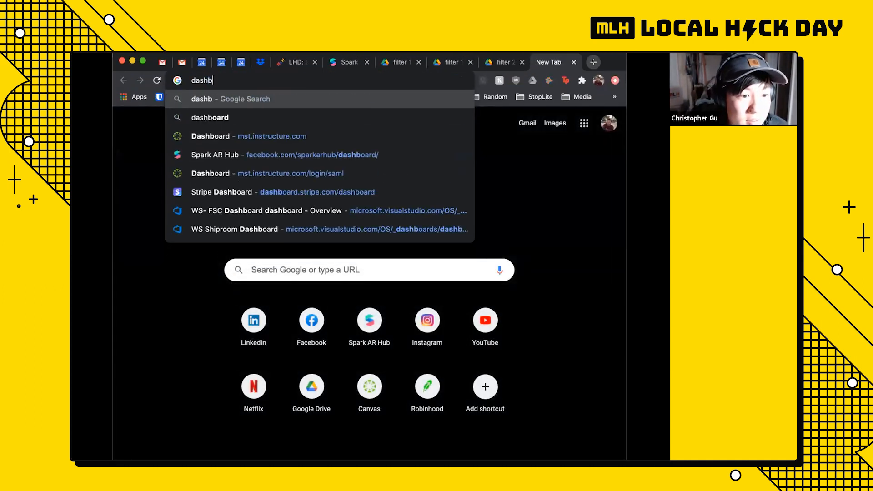
left_click(312, 155)
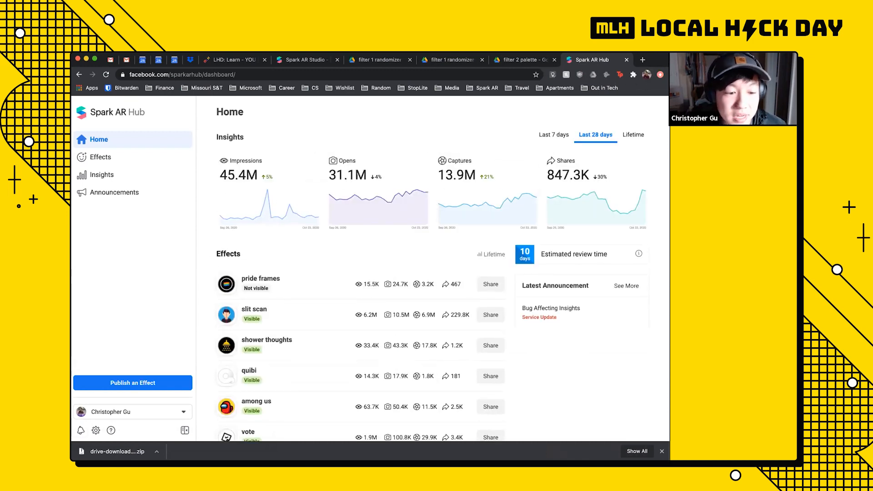
Open the Publish an Effect form, review its fields down to the legal agreement, and return to the dashboard.
left_click(126, 379)
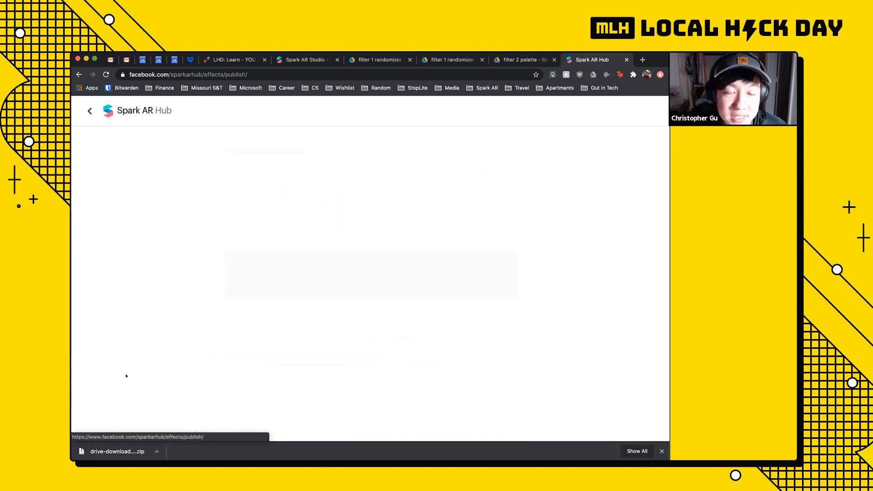
scroll(187, 179, "down", 1)
scroll(187, 179, "up", 1)
scroll(192, 208, "down", 6)
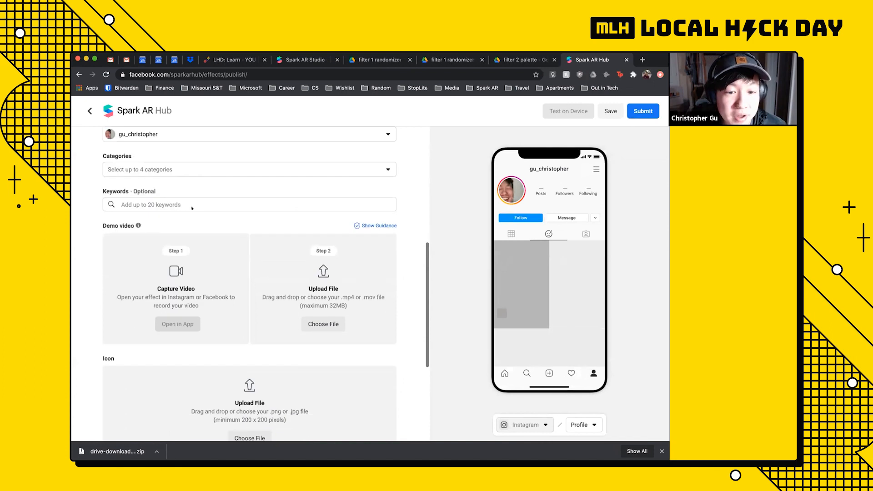
scroll(315, 322, "down", 7)
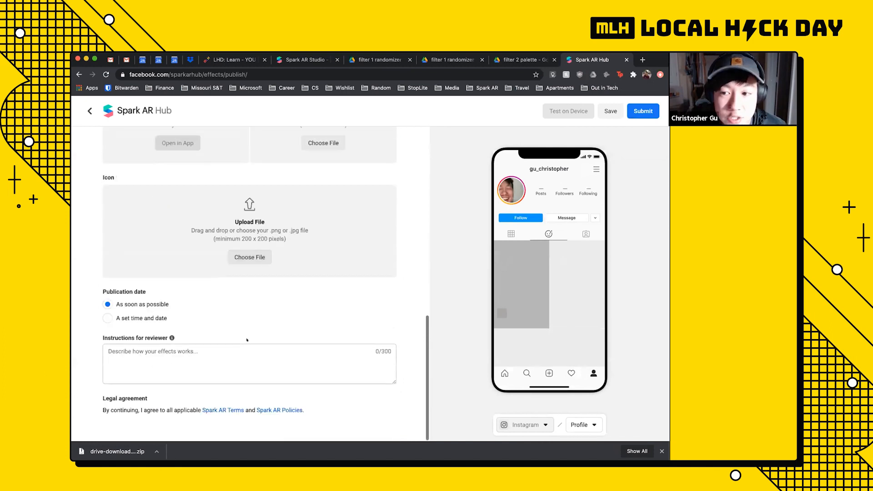
scroll(247, 339, "up", 9)
scroll(247, 340, "up", 9)
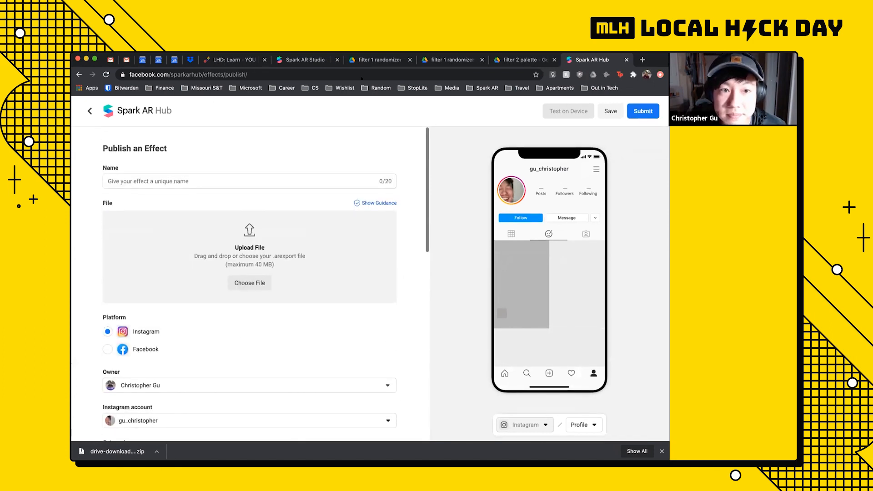
left_click(89, 110)
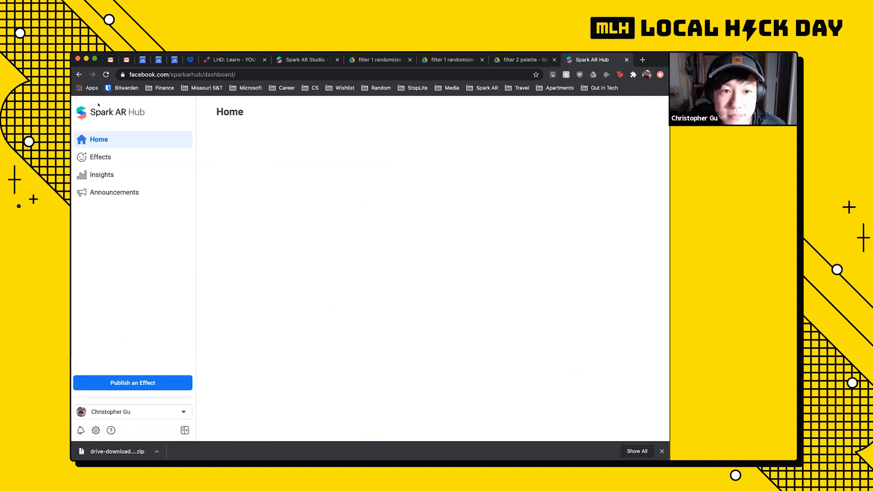